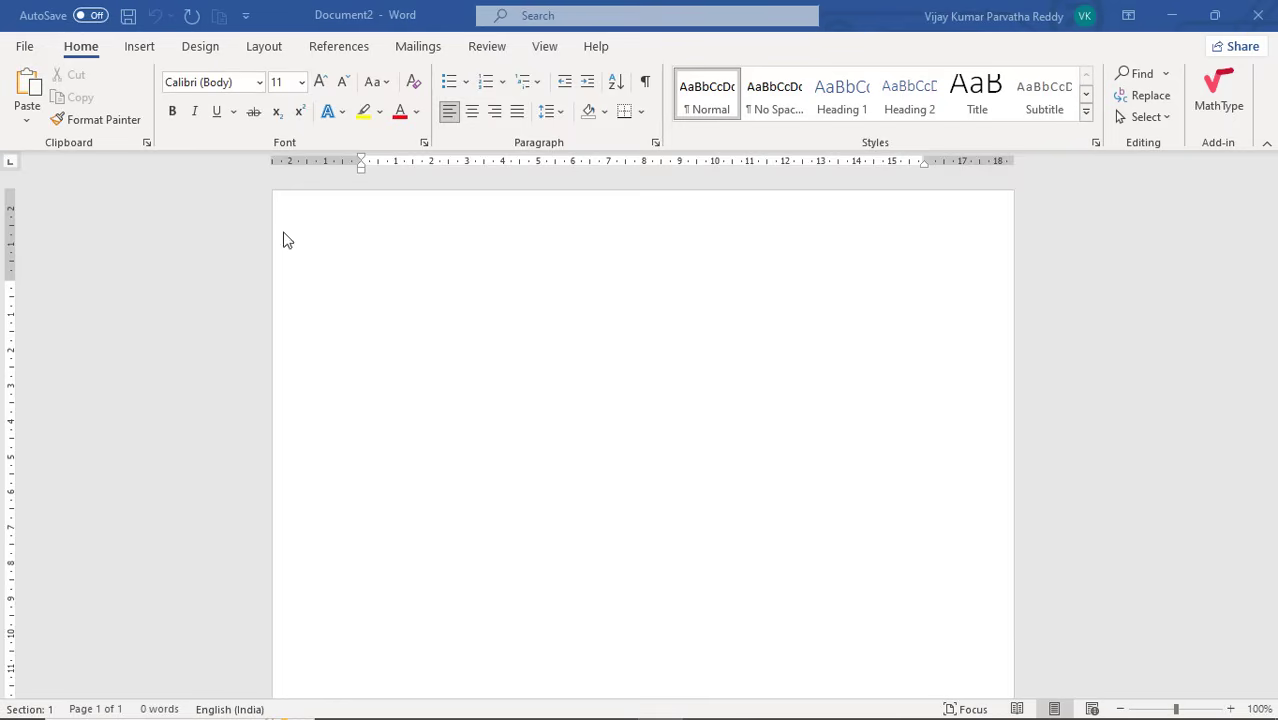
Create a new blank document
left_click(22, 43)
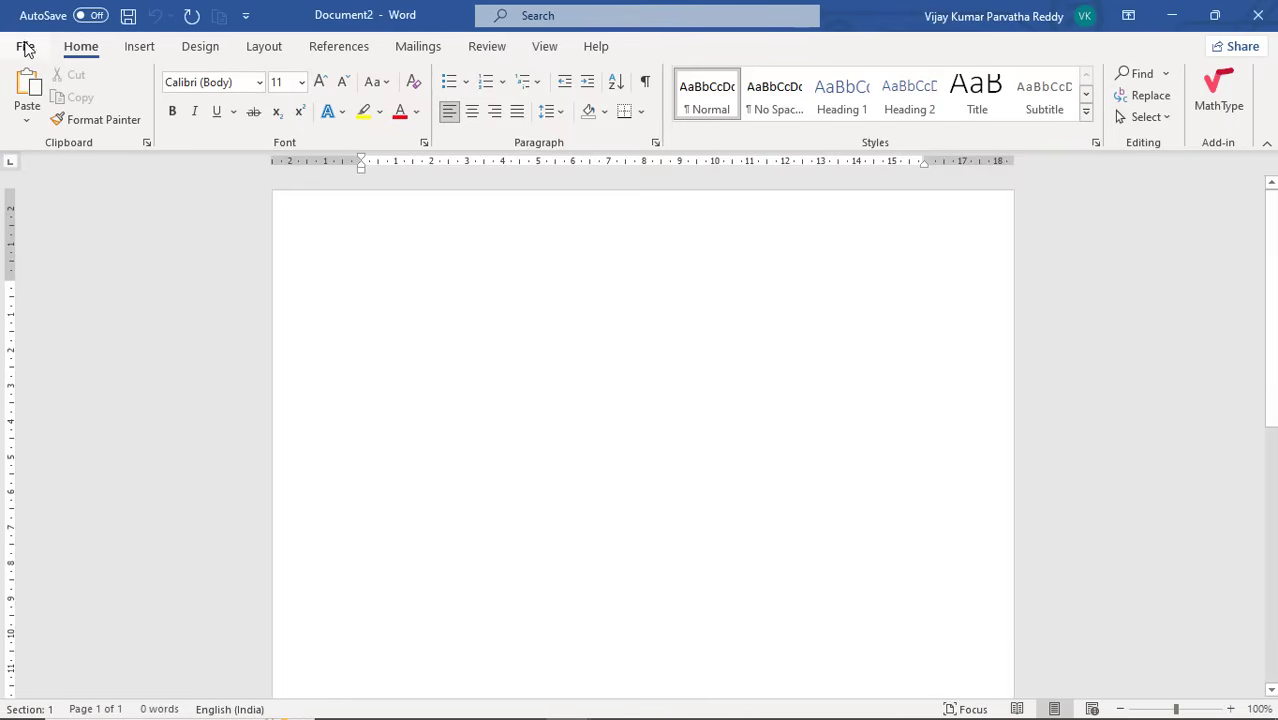
left_click(25, 48)
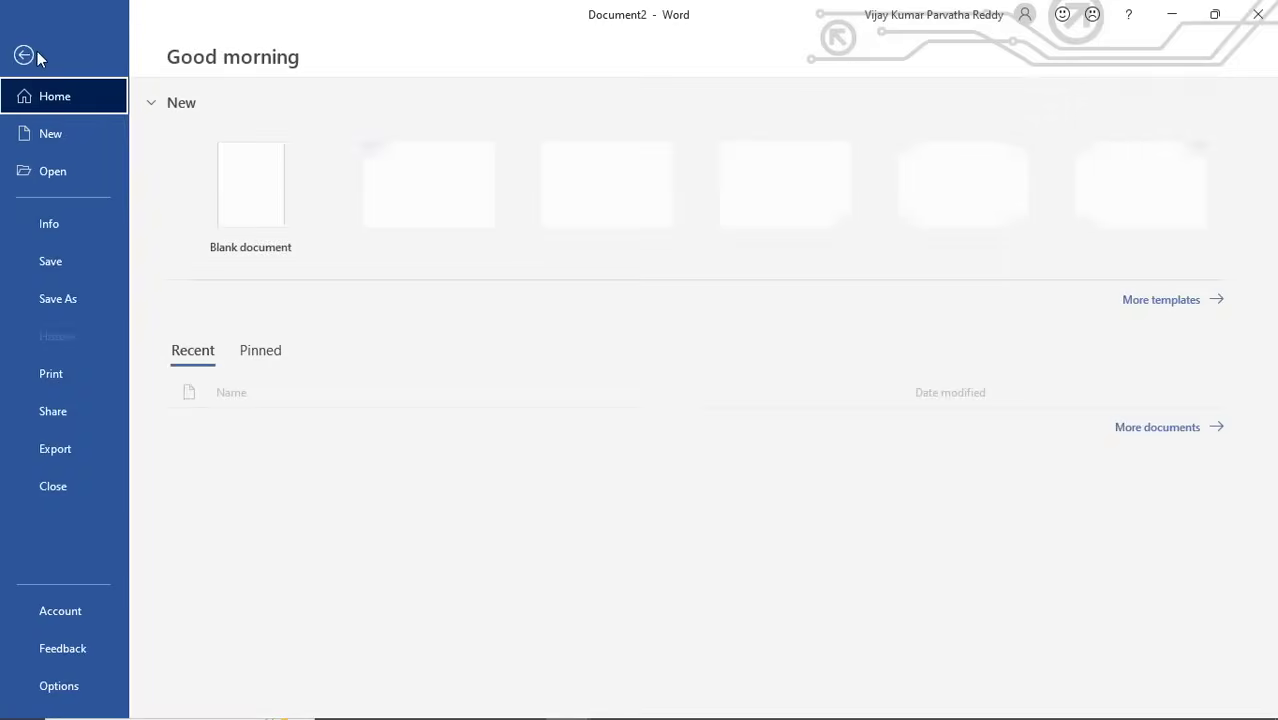
left_click(231, 188)
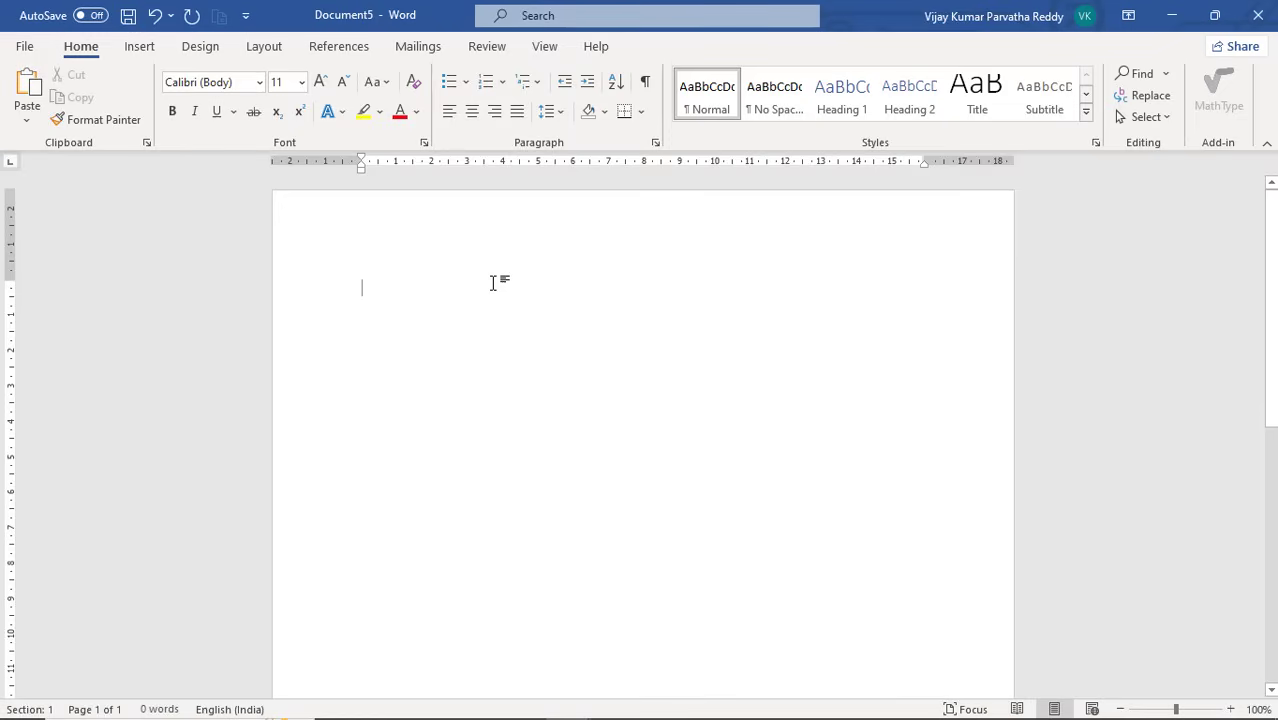
Open the custom margin settings and set the page's top and bottom margins to .2"
left_click(265, 50)
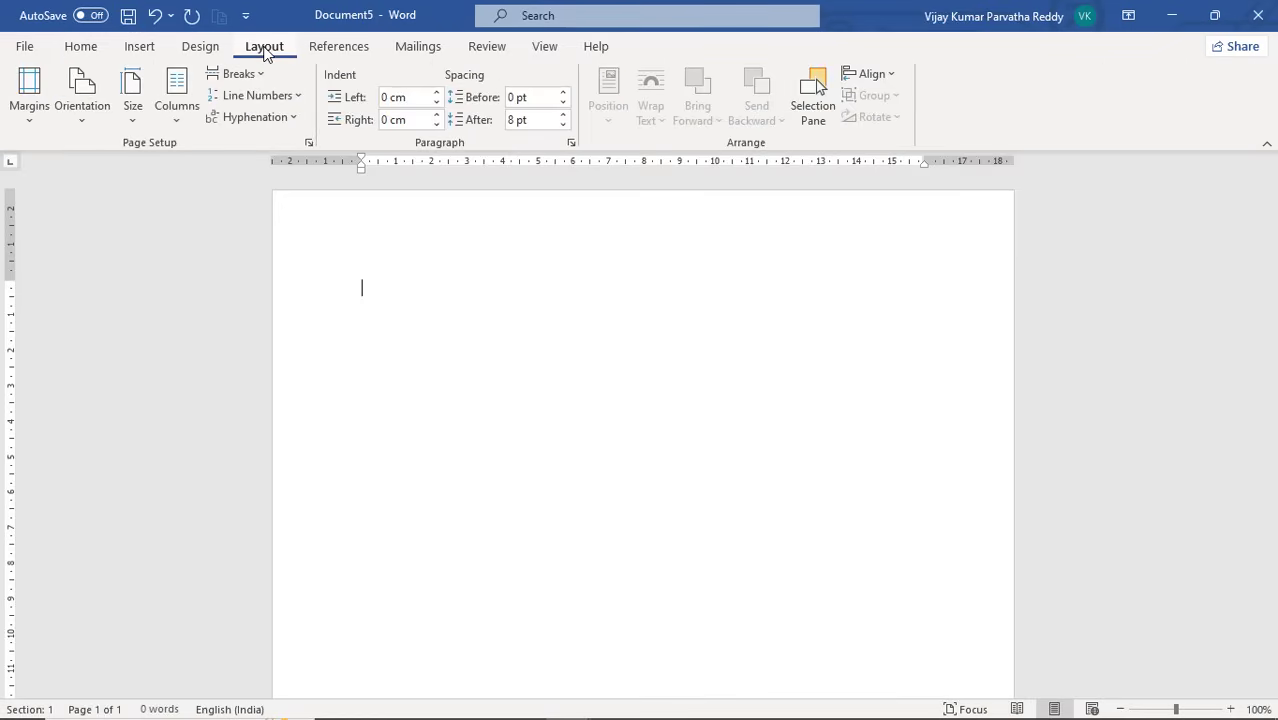
left_click(33, 117)
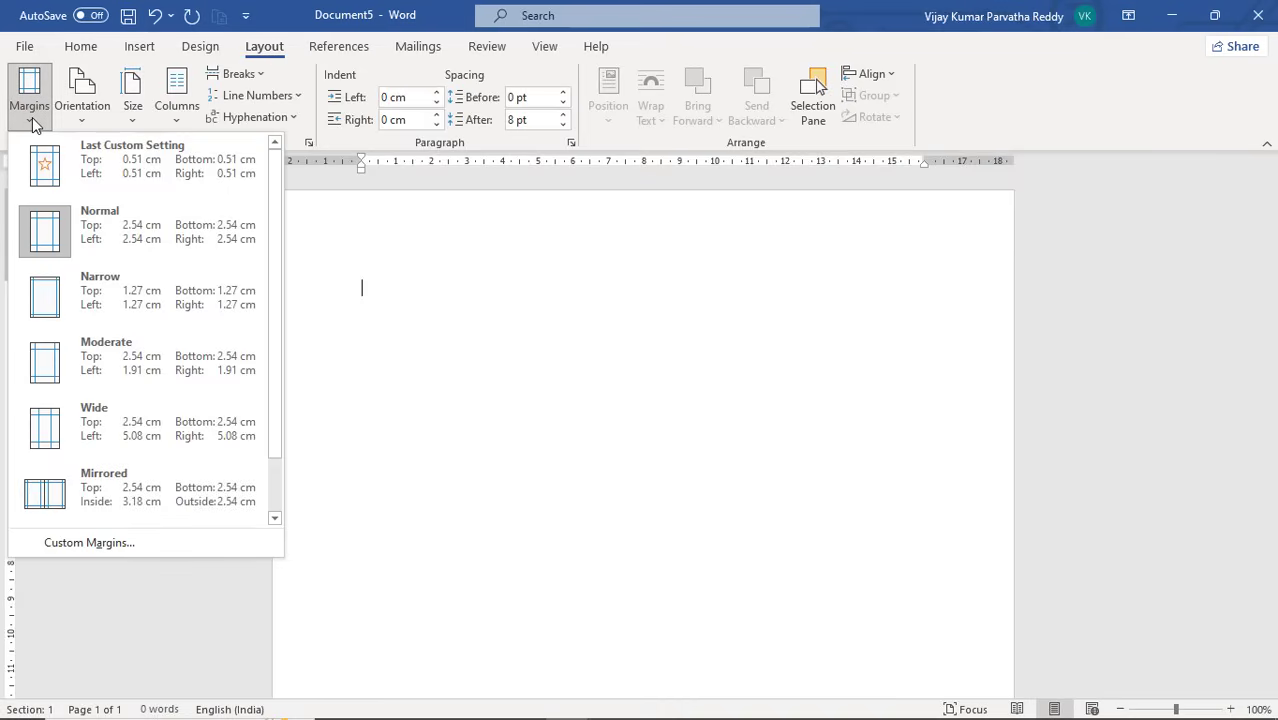
left_click(114, 555)
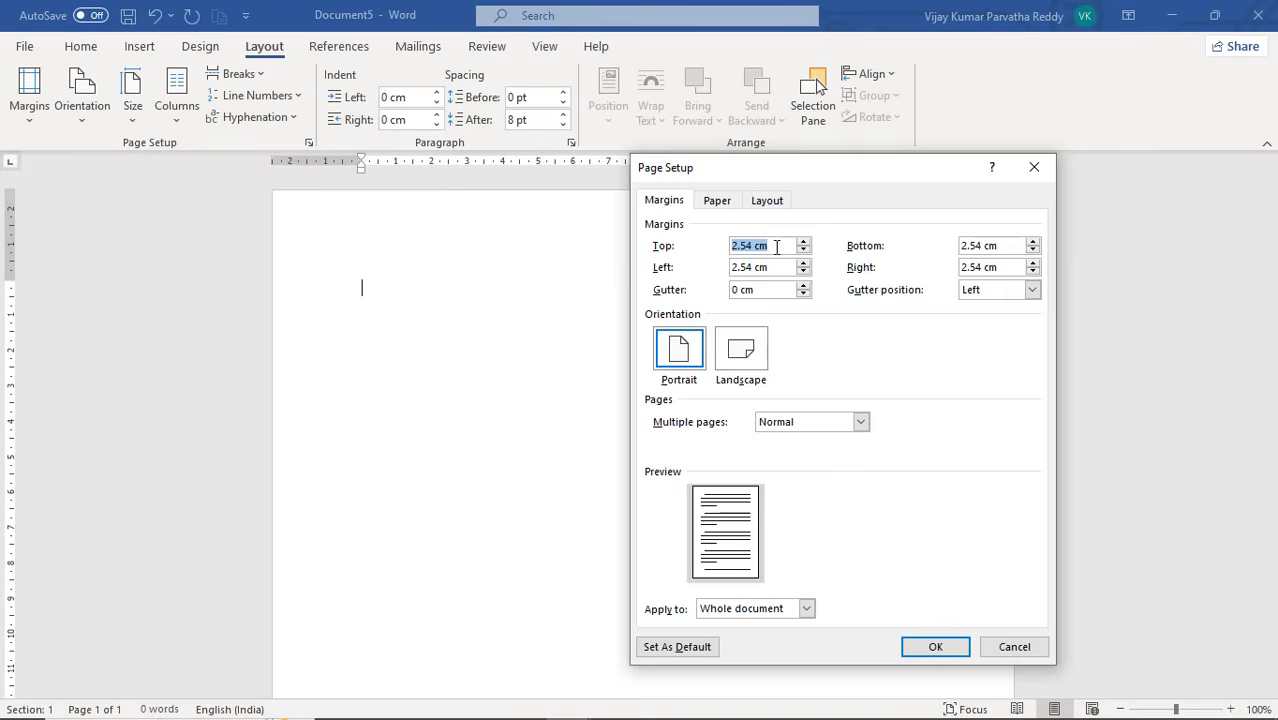
key("BackSpace")
type(".2\"")
key("Tab")
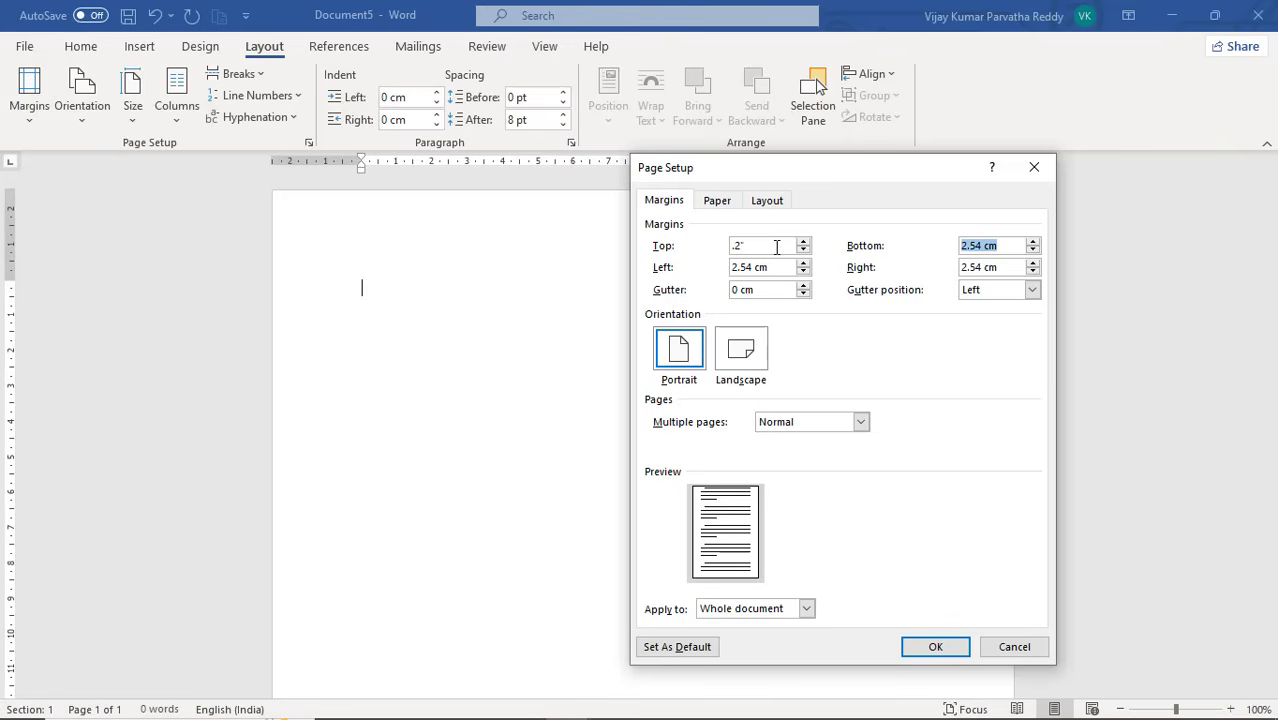
type(".2\"")
key("Tab")
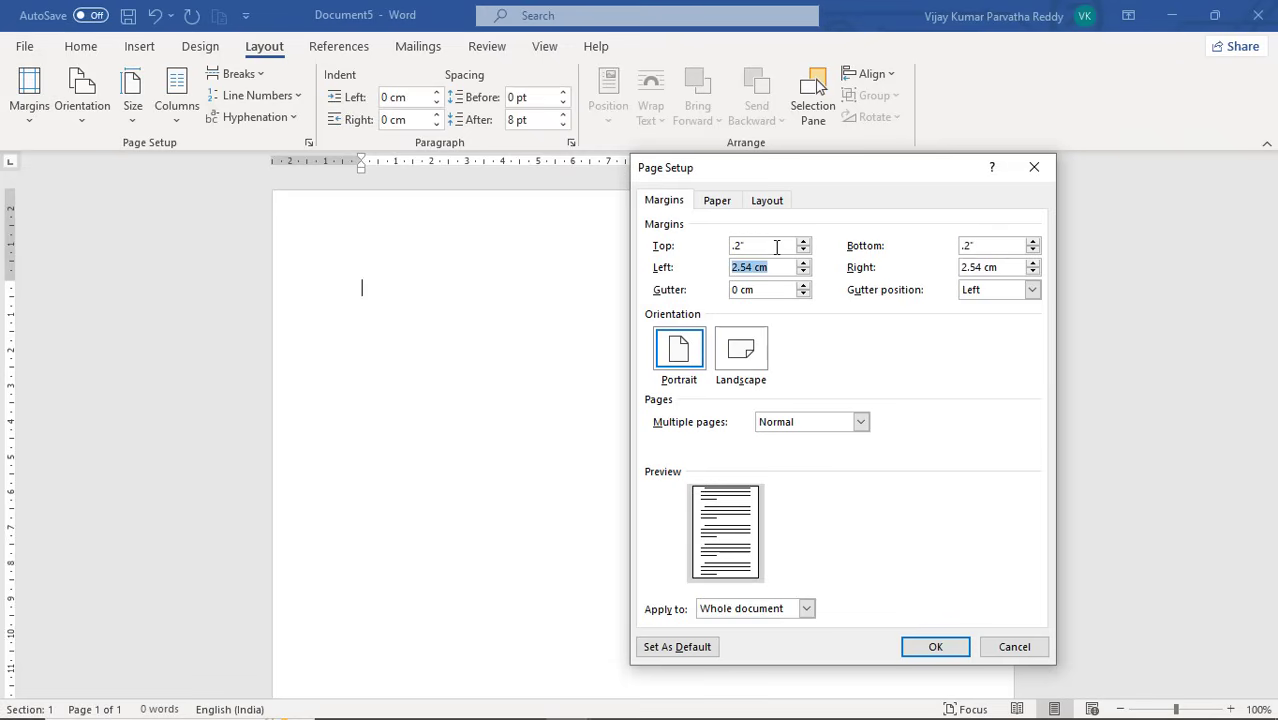
Set the left and right margins to .2" and apply the margins, ignoring the printable-area warning
type(".2\"")
key("Tab")
type(".2\"")
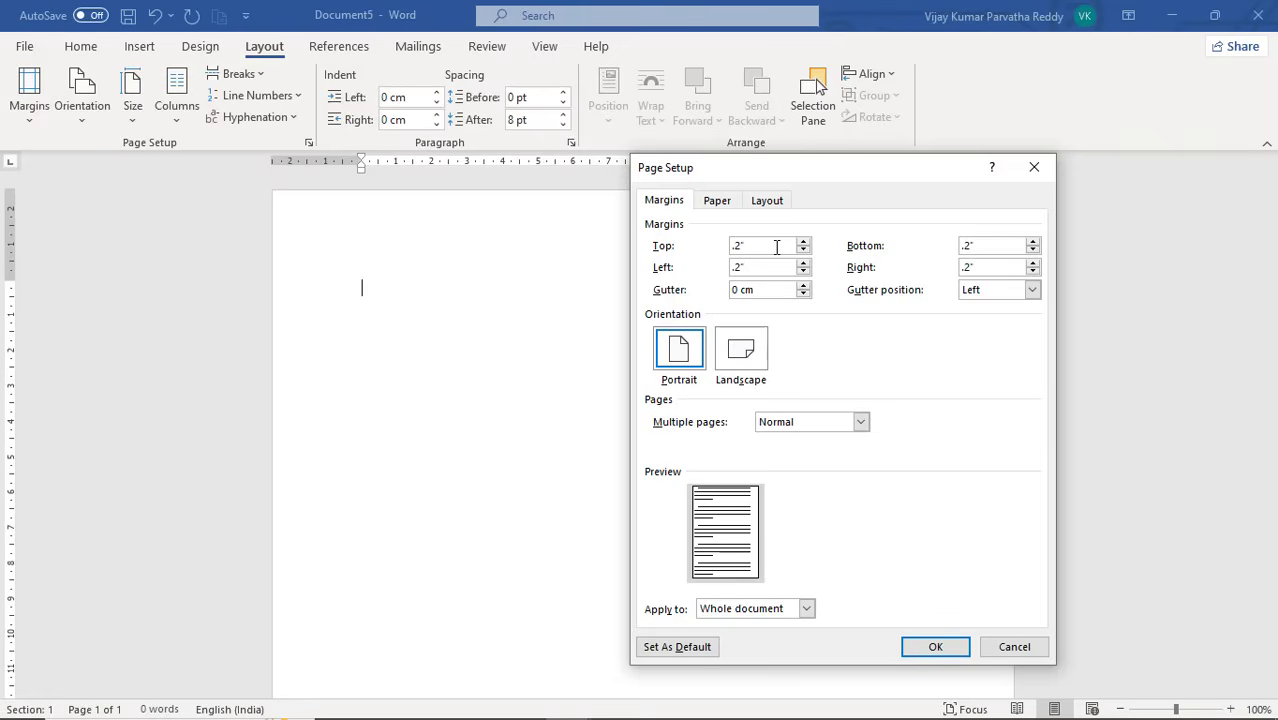
left_click(934, 648)
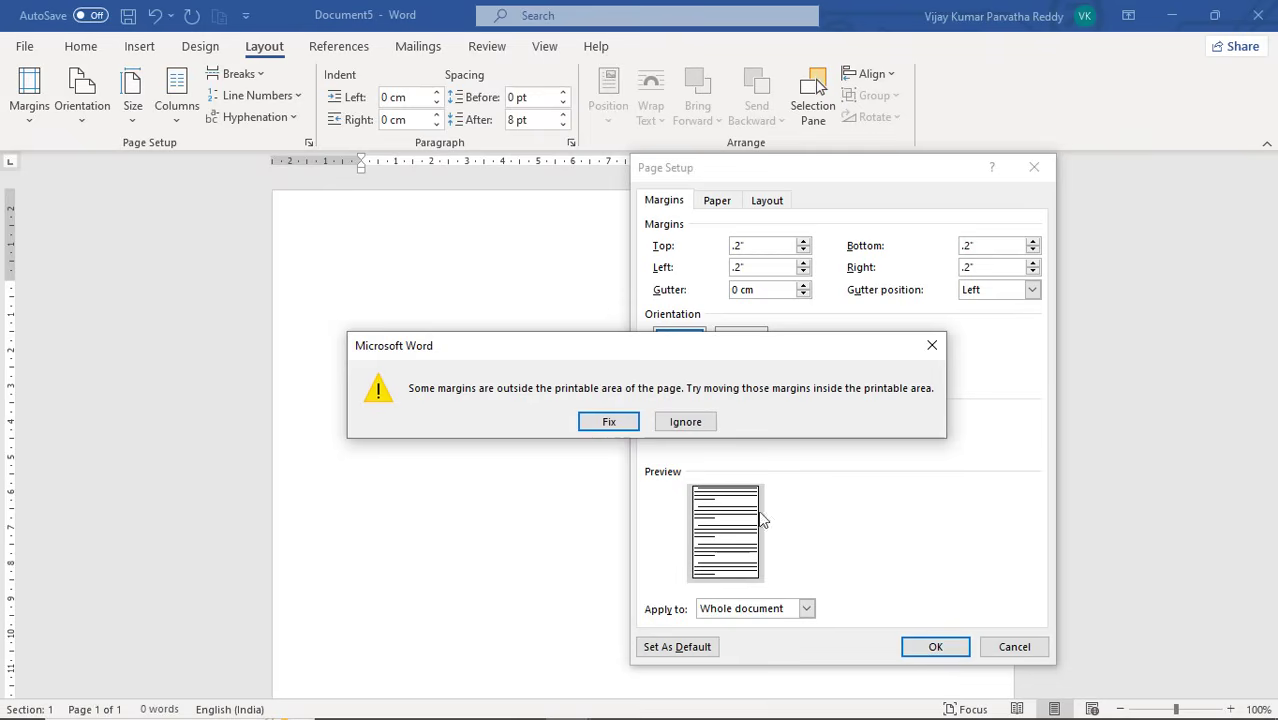
left_click(685, 423)
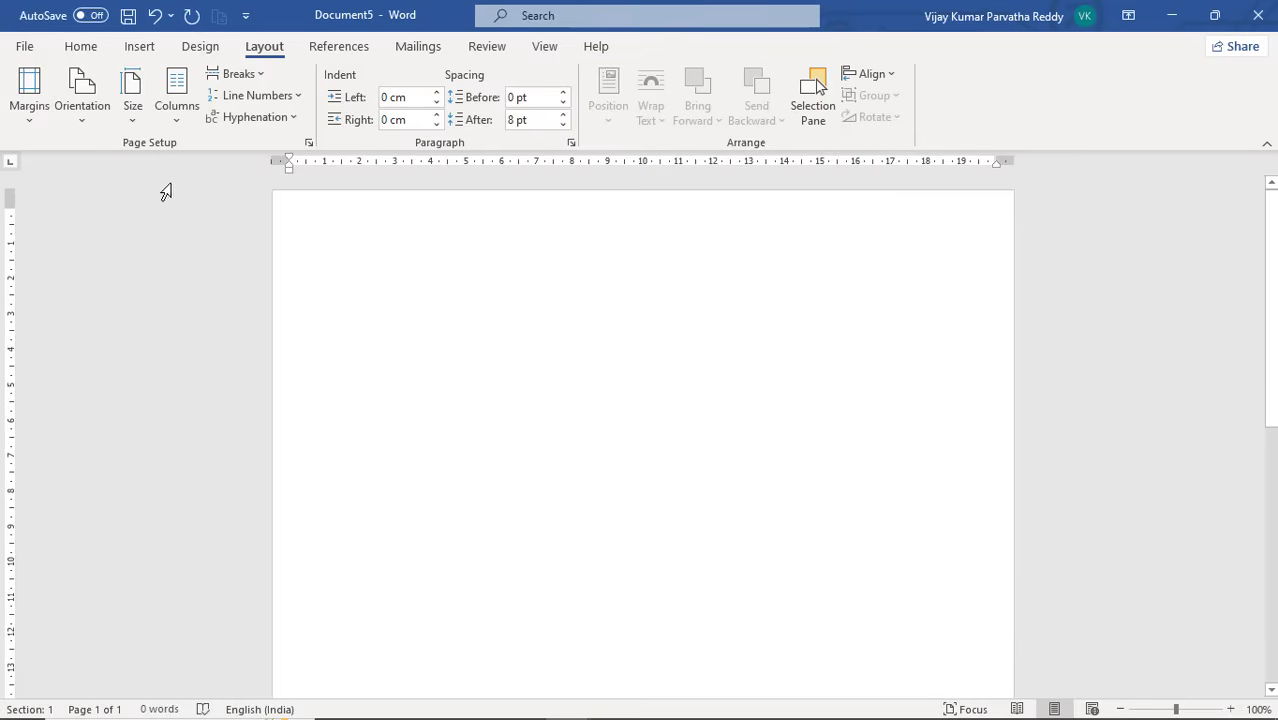
Open the custom paper size settings and set the paper width to 3.9"
left_click(133, 118)
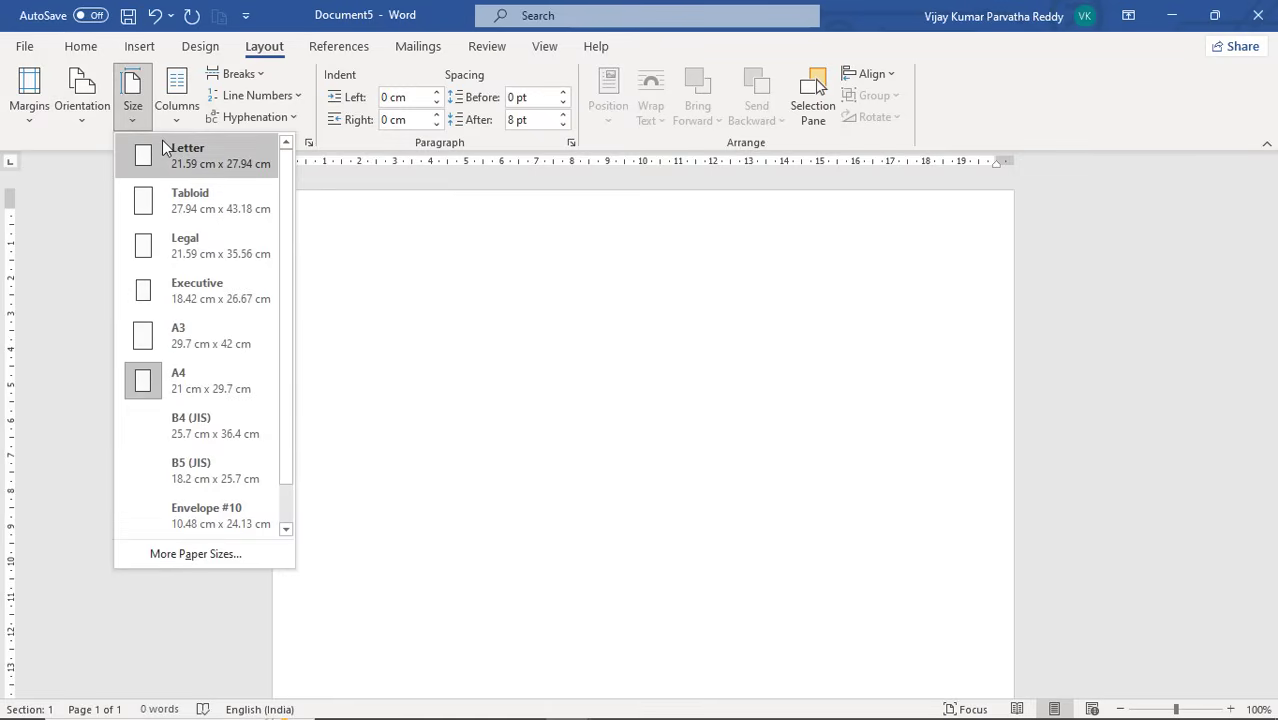
mouse_move(287, 373)
left_mouse_down()
mouse_move(284, 475)
mouse_move(294, 351)
left_mouse_up()
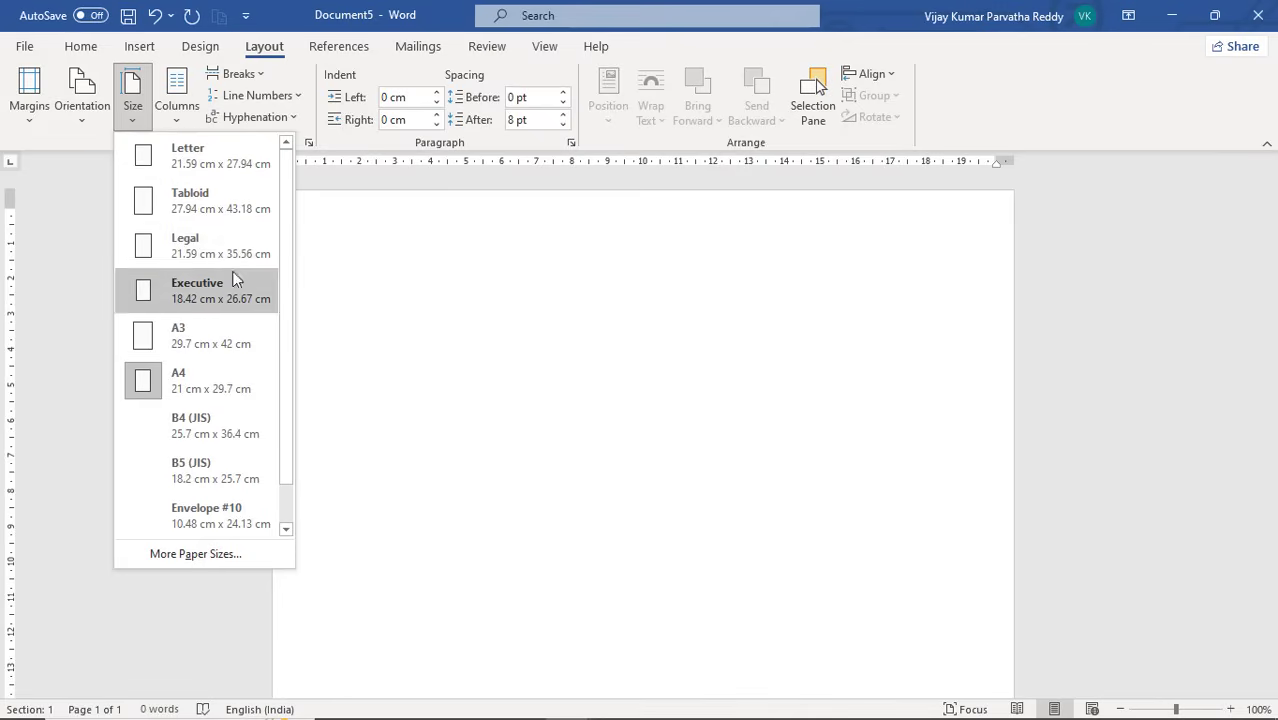
left_click(198, 558)
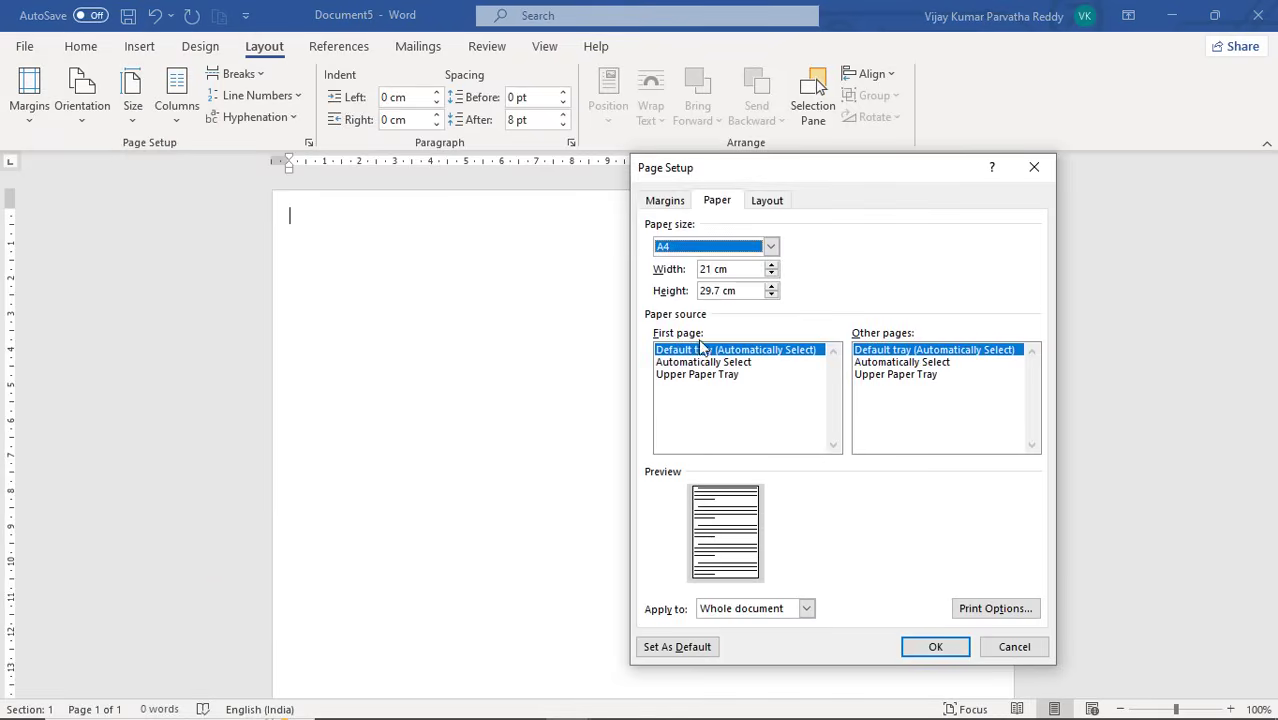
left_click(744, 270)
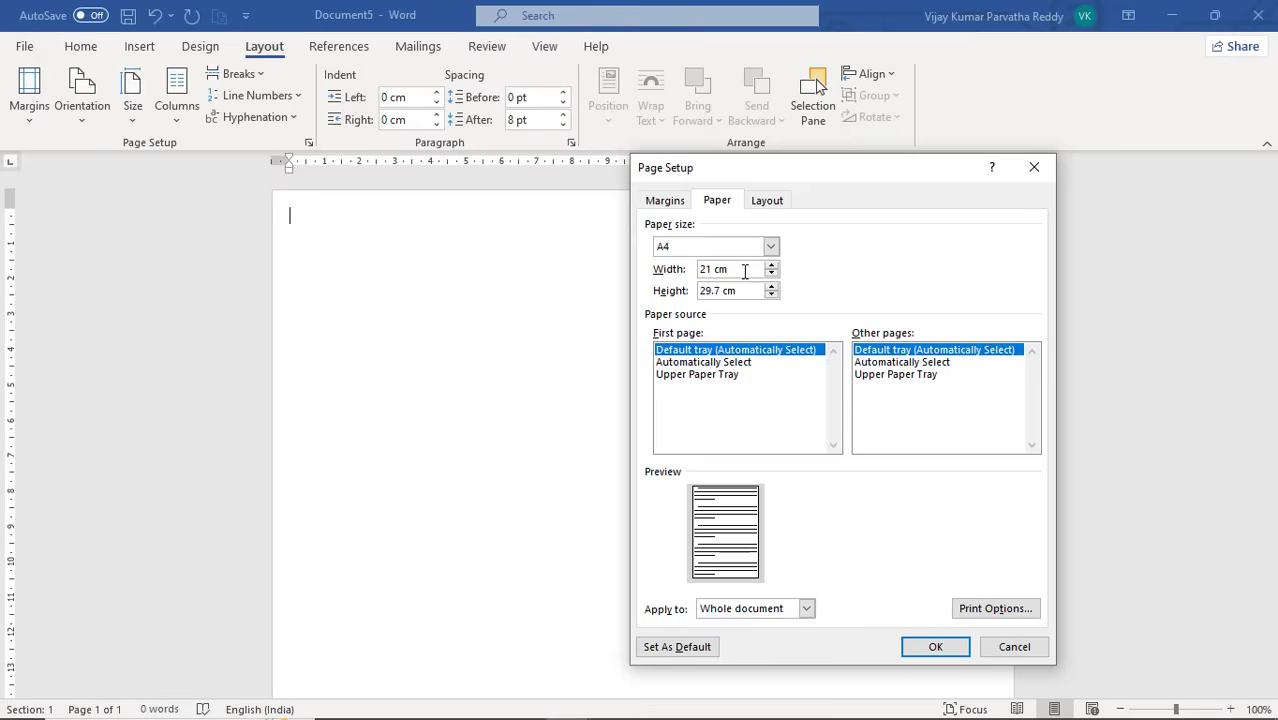
left_click_drag(744, 270, 690, 272)
left_click_drag(742, 176, 735, 258)
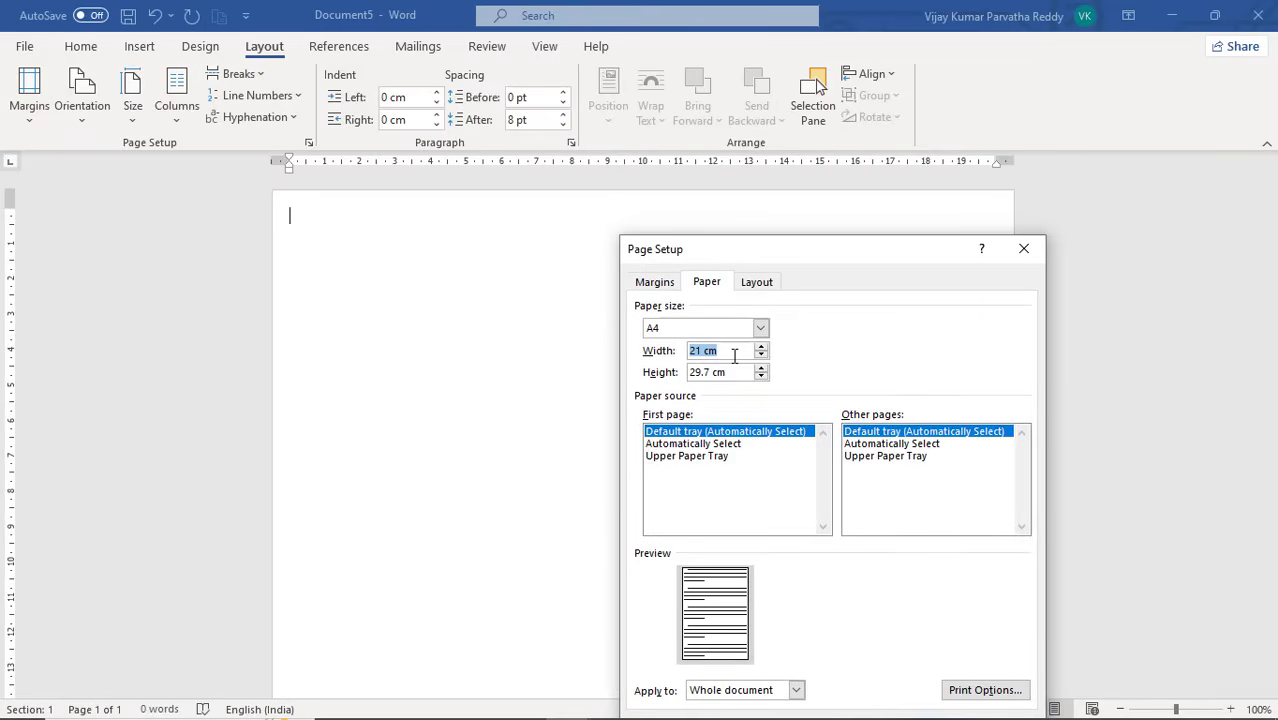
type("3.")
type("9\"")
Set the paper height to 2.4" and apply the custom size to the whole document
left_click_drag(733, 368, 683, 371)
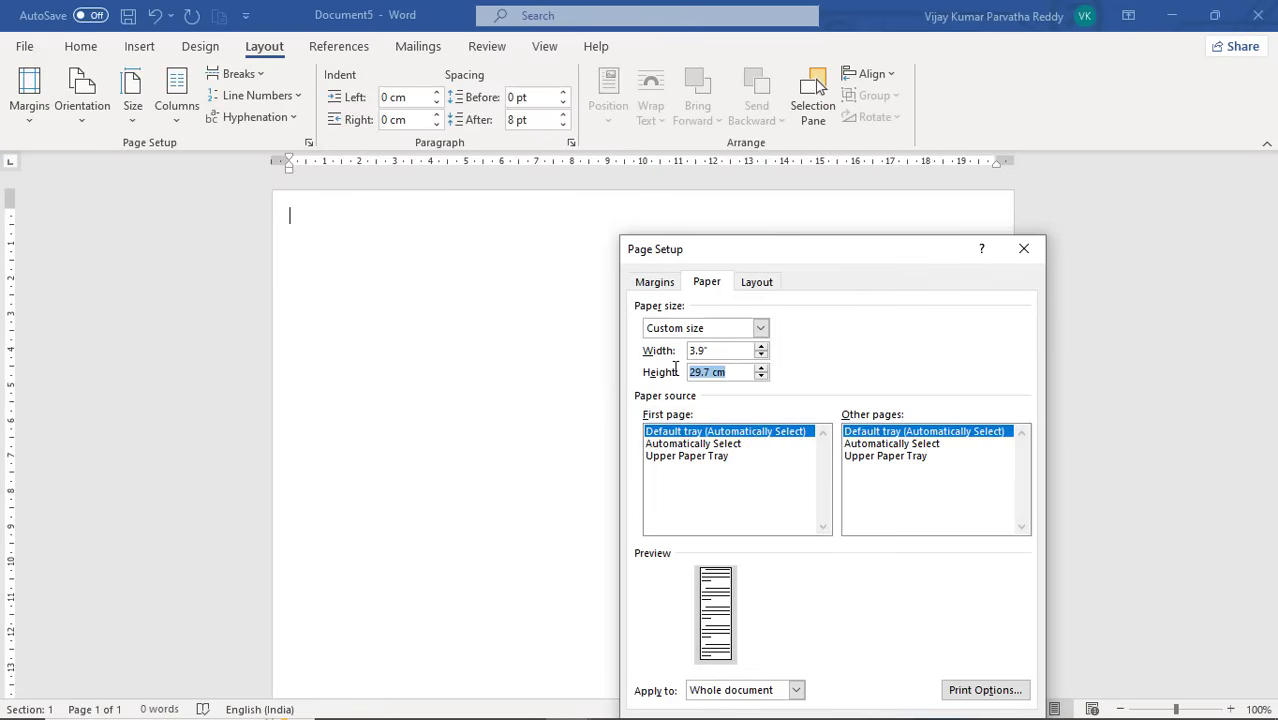
type("2.4")
left_click(730, 352)
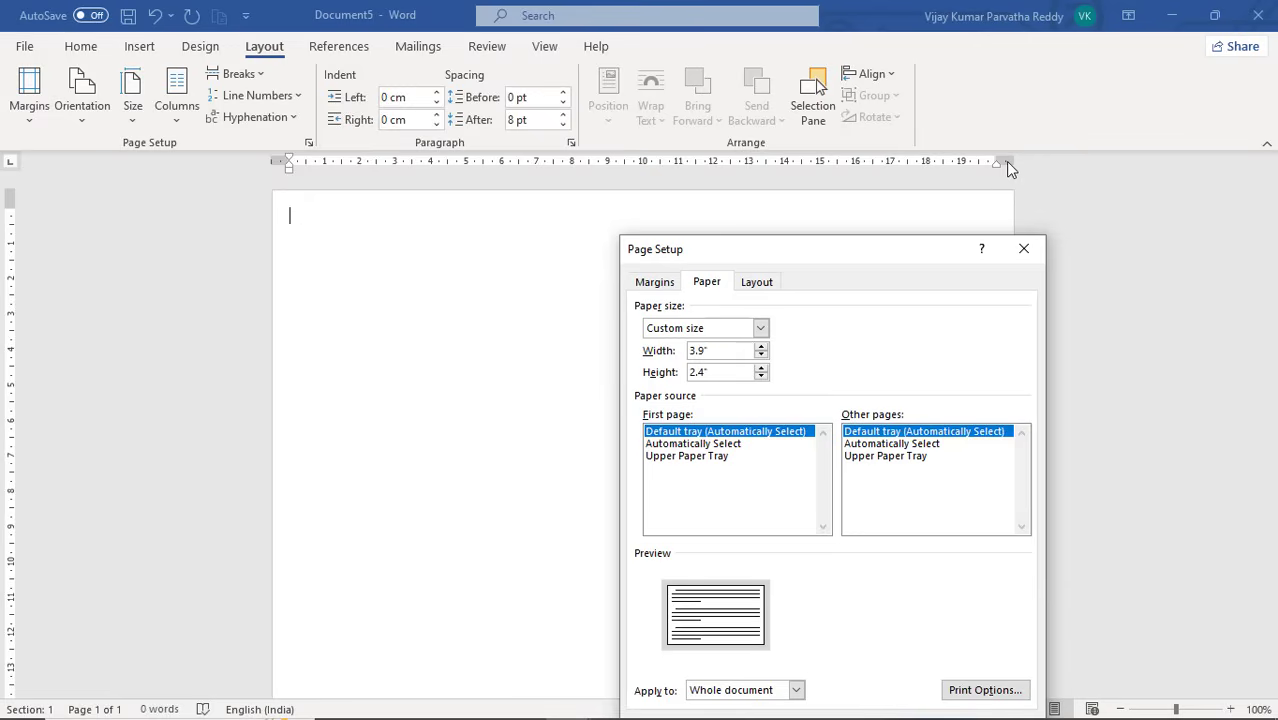
left_click(702, 372)
left_click_drag(807, 262, 697, 172)
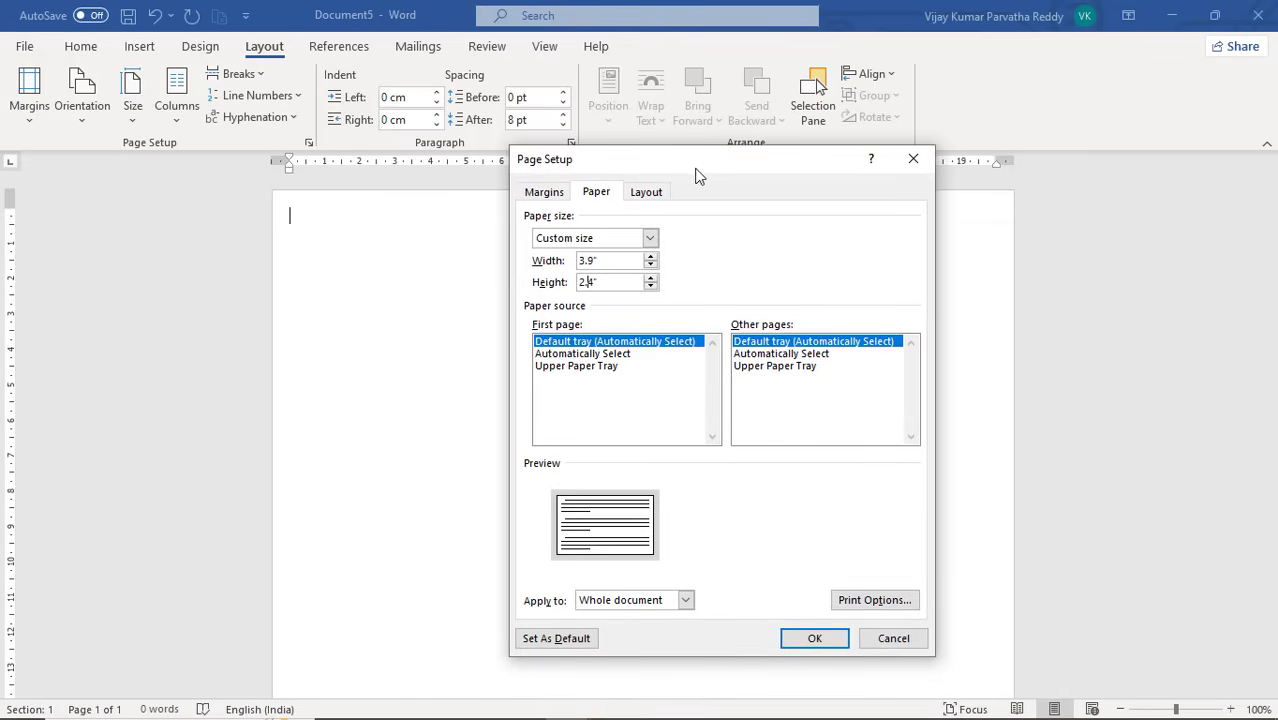
left_click(813, 638)
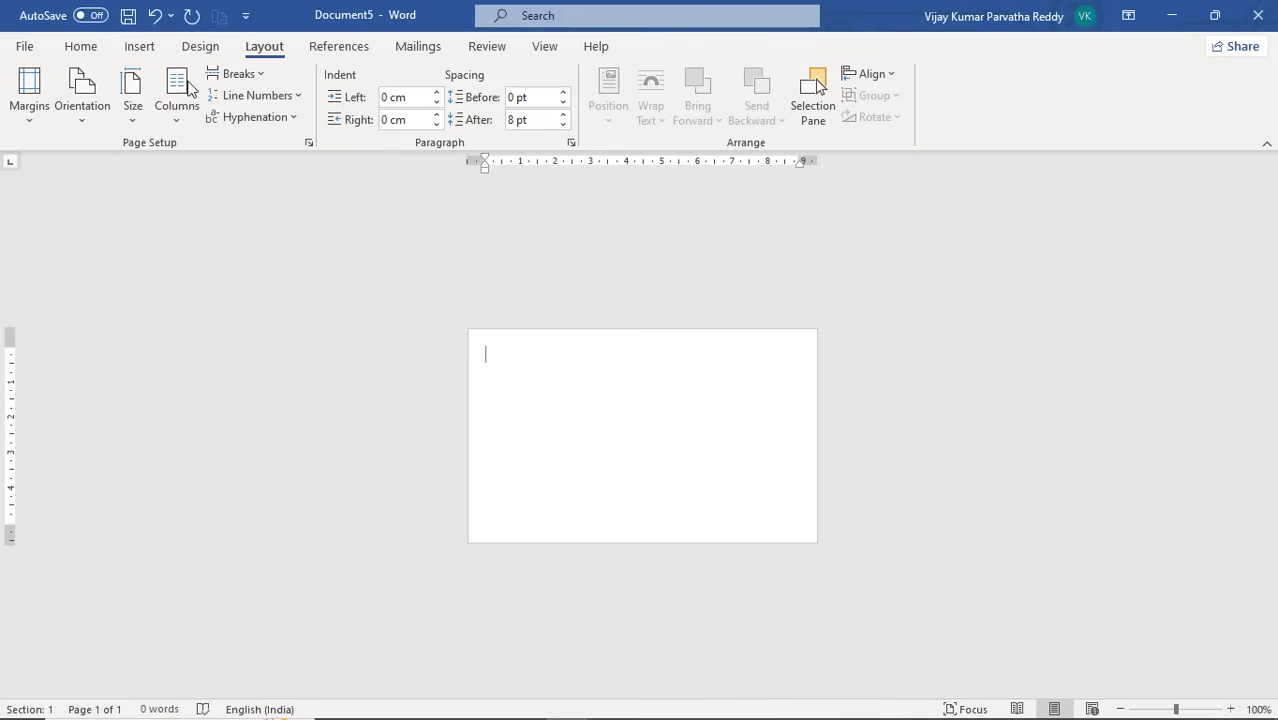
Insert three page breaks to give the document four pages
left_click(151, 50)
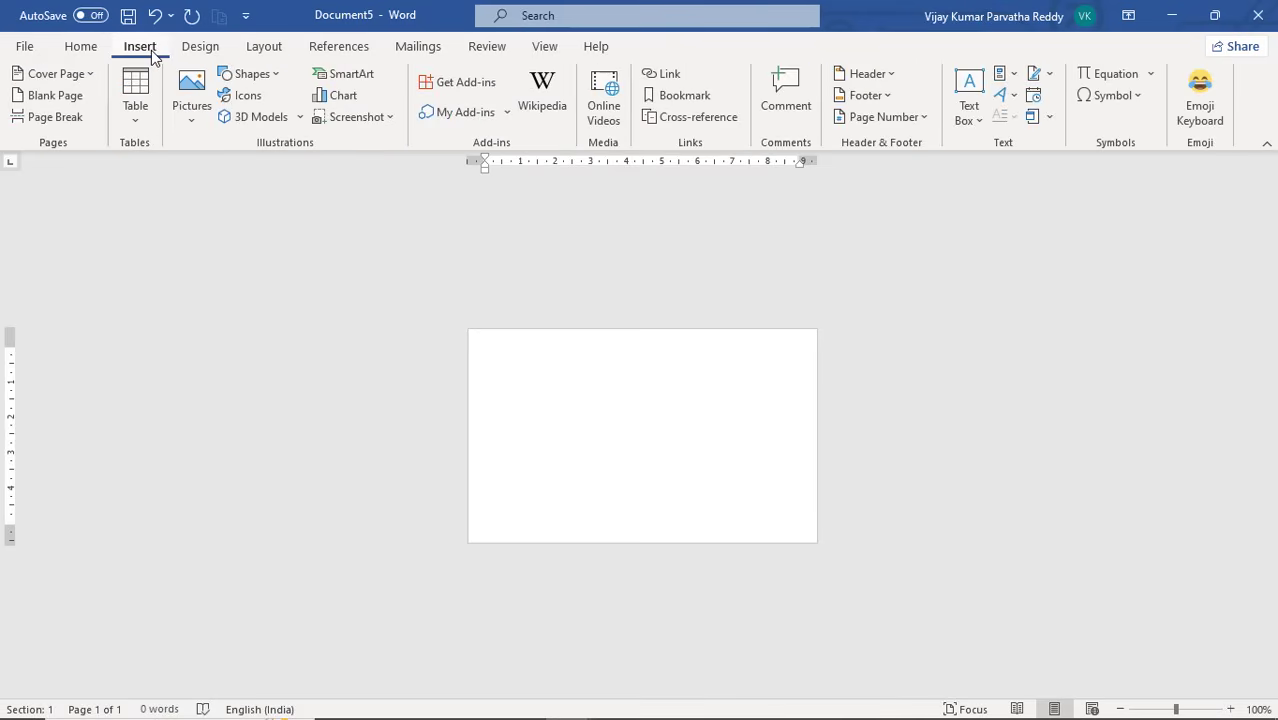
left_click(78, 119)
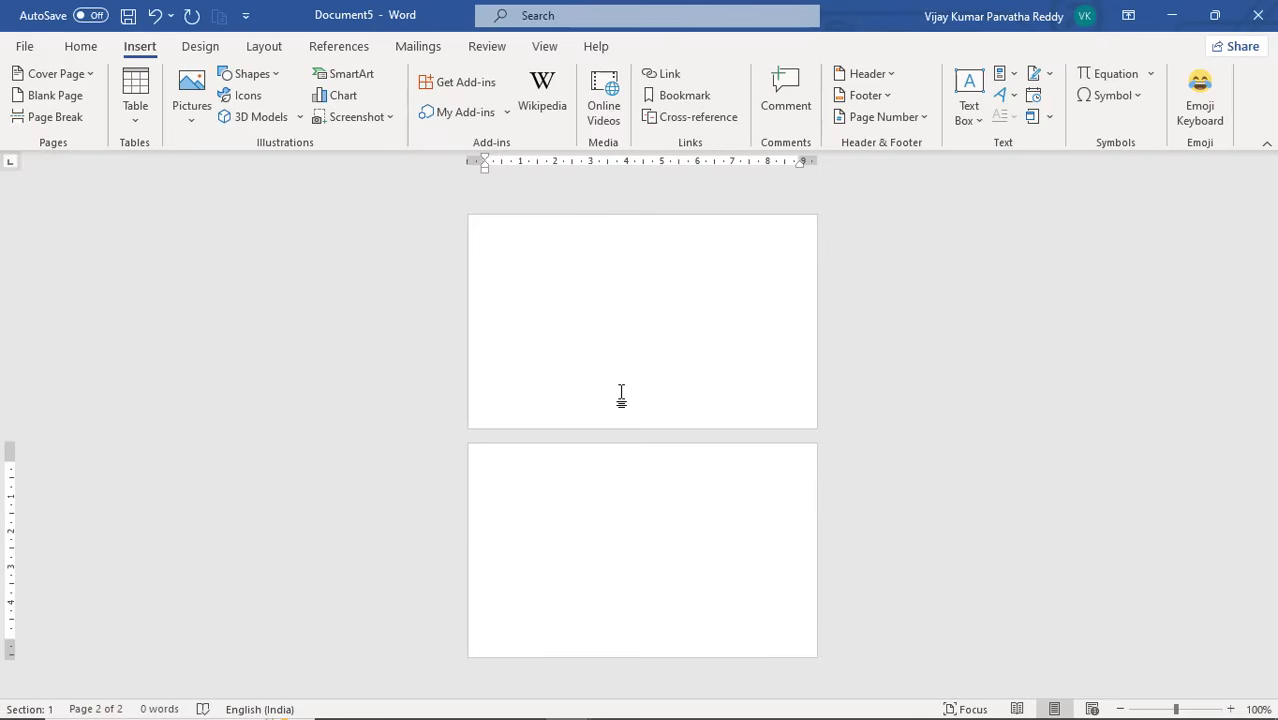
key("ctrl+Return")
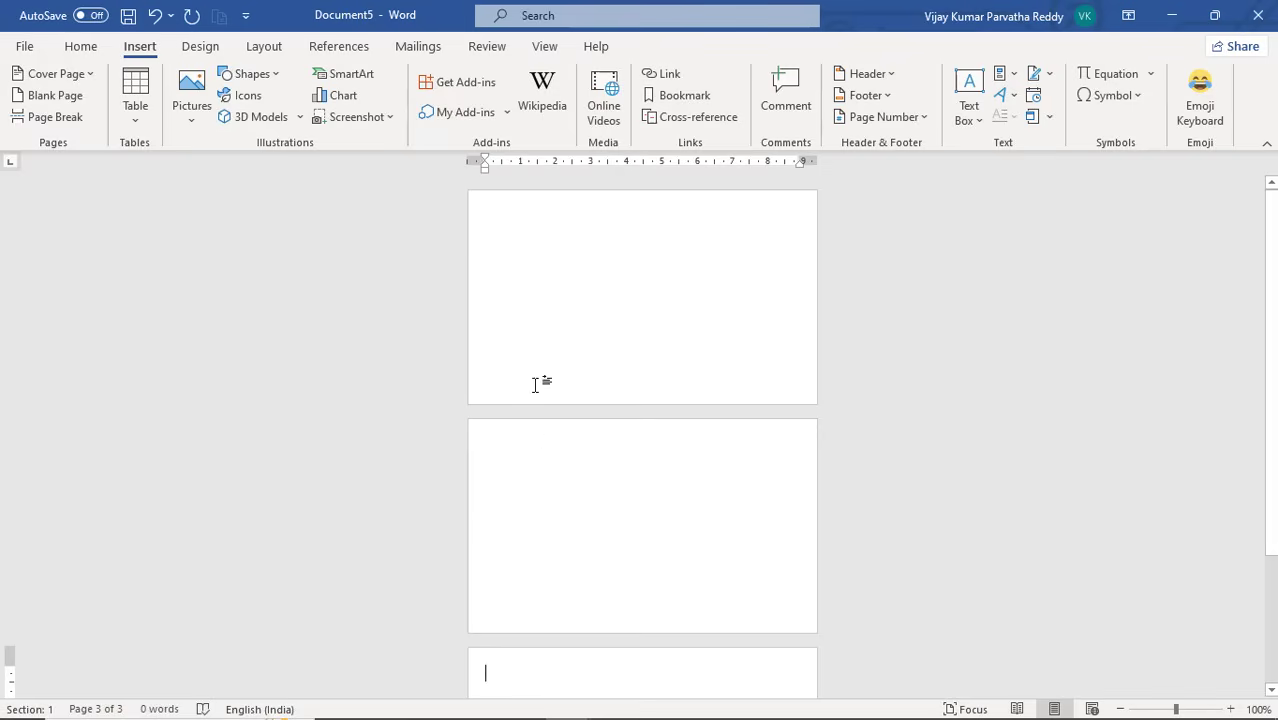
left_click(536, 440)
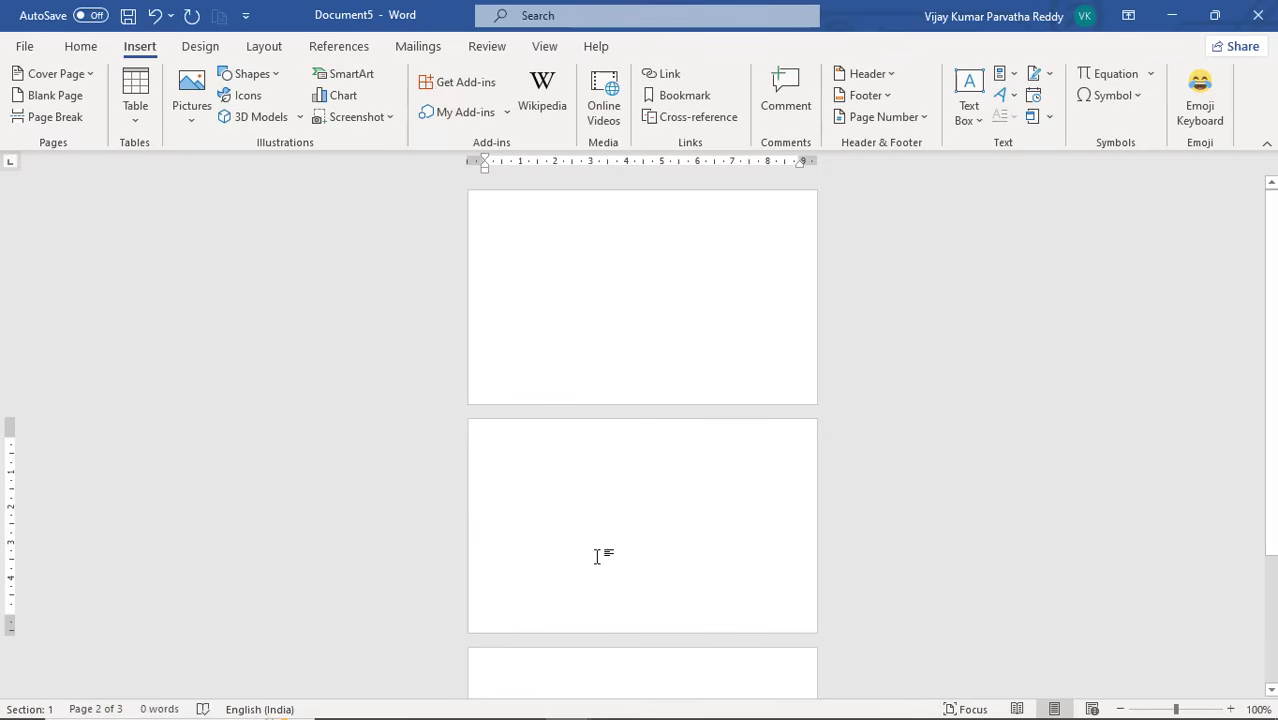
key("ctrl+Return")
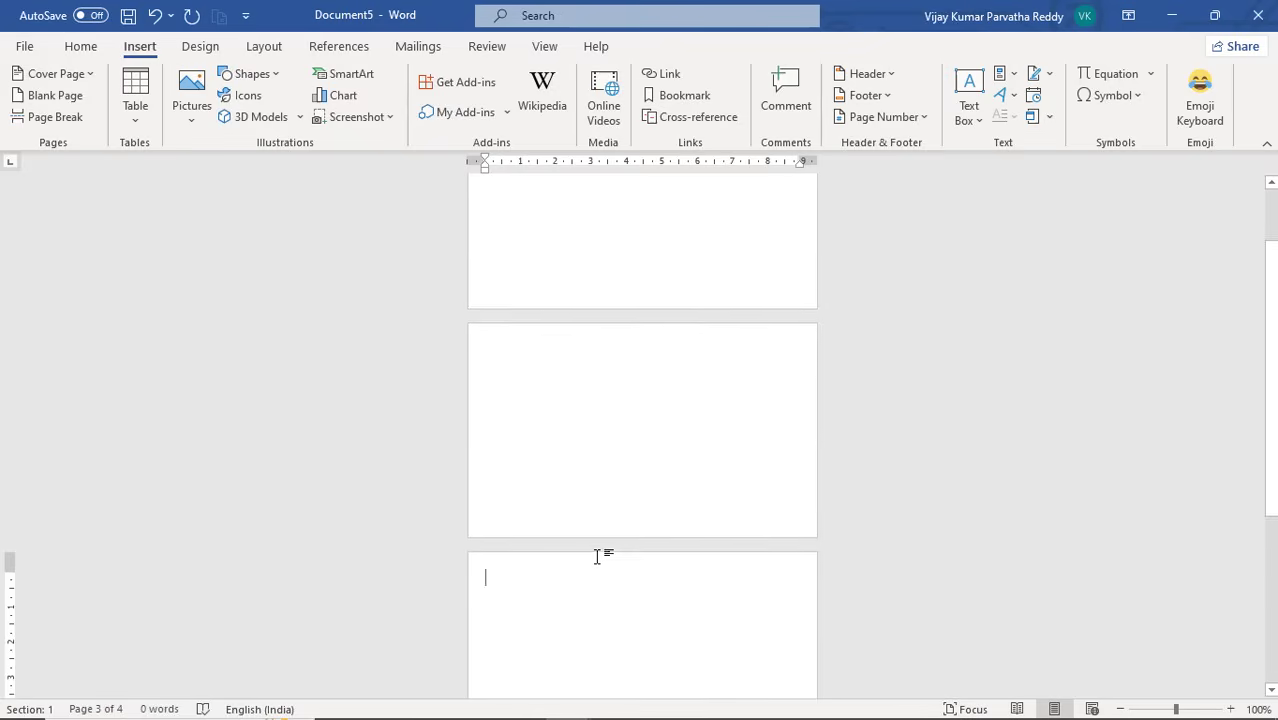
scroll(597, 557, "up", 2)
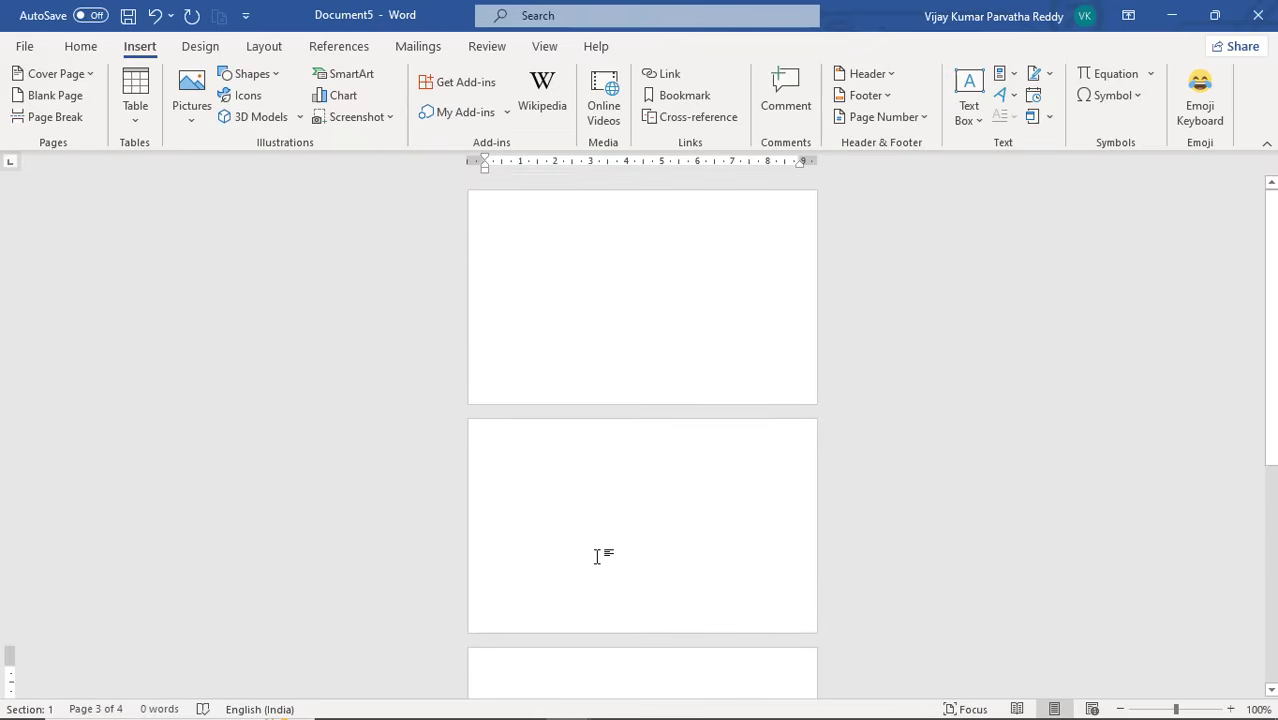
Set the page color to the second-lightest tint of the blue theme color
left_click(547, 215)
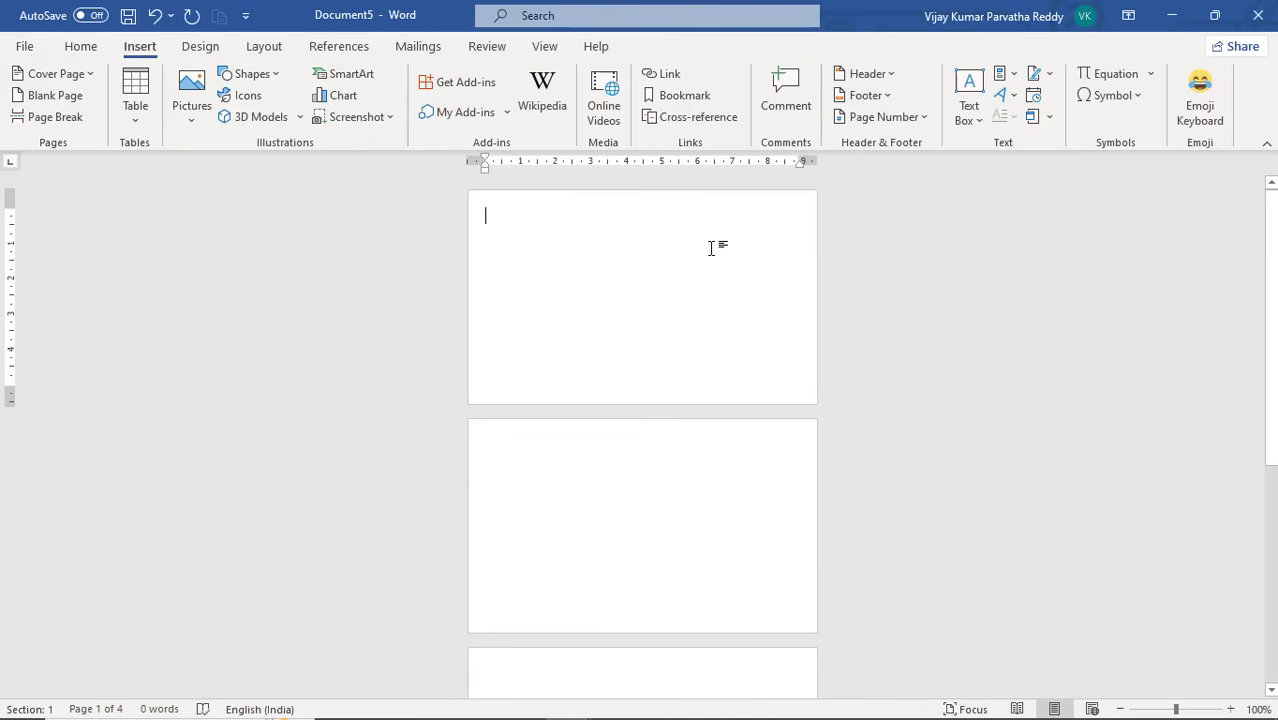
double_click(612, 240)
left_click(199, 48)
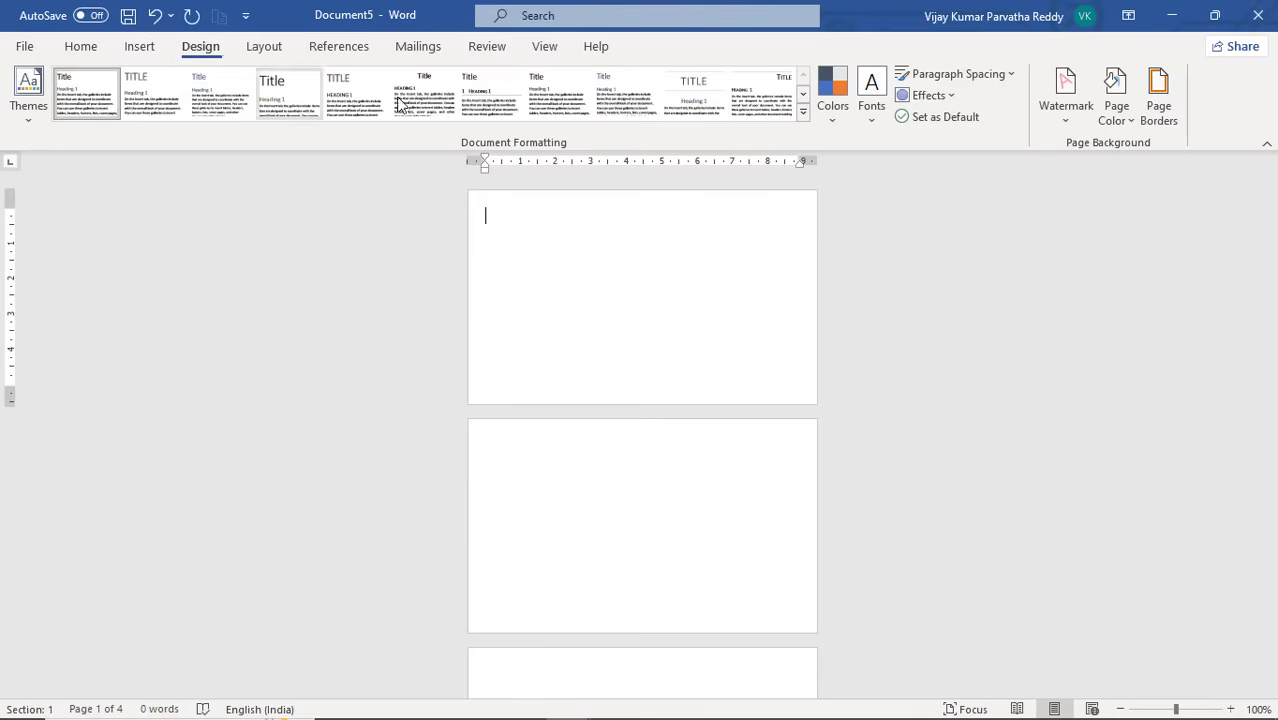
left_click(1130, 128)
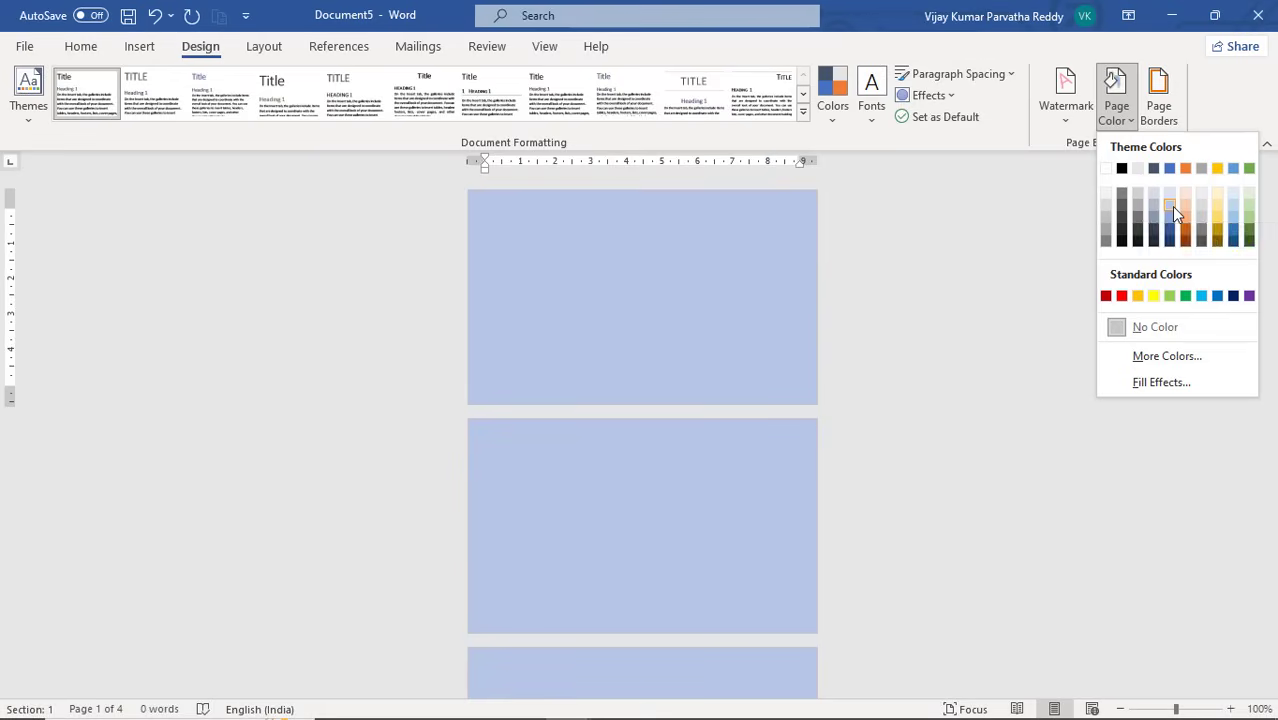
left_click(1171, 206)
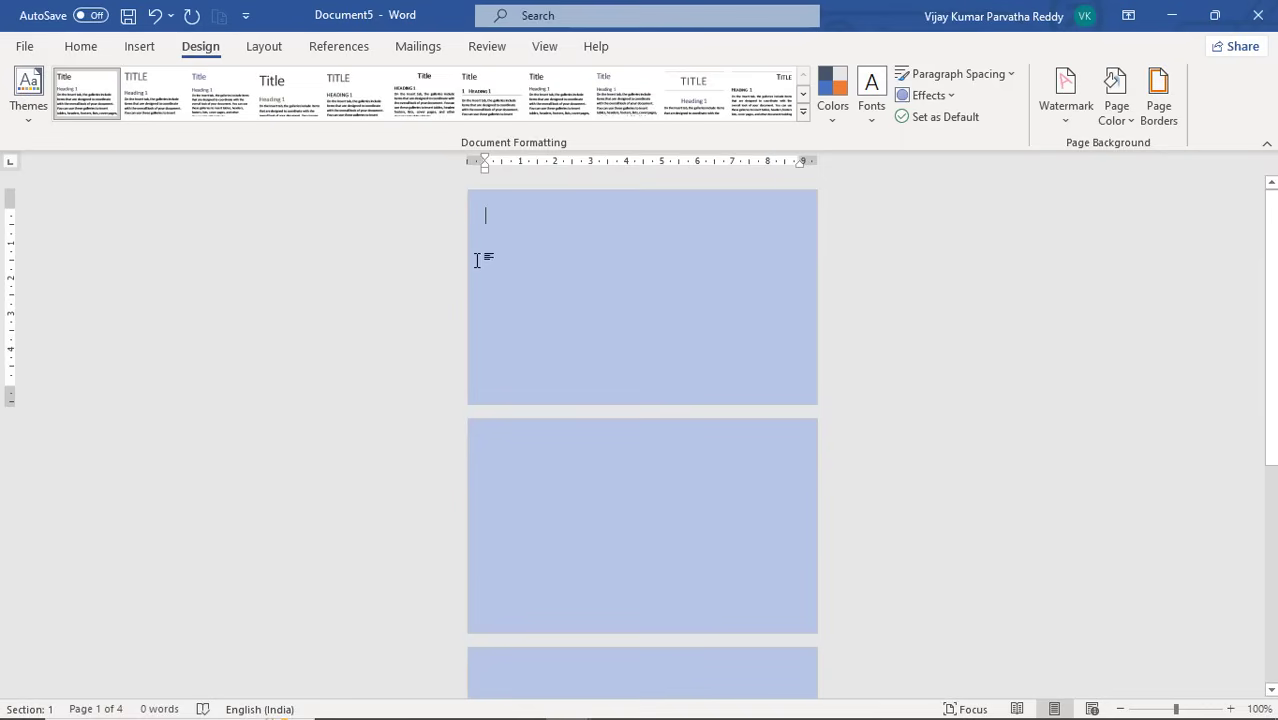
Draw an oval about 6.3 cm high and 6.5 cm wide on the first page and shift it partly past the page's left edge
left_click(140, 48)
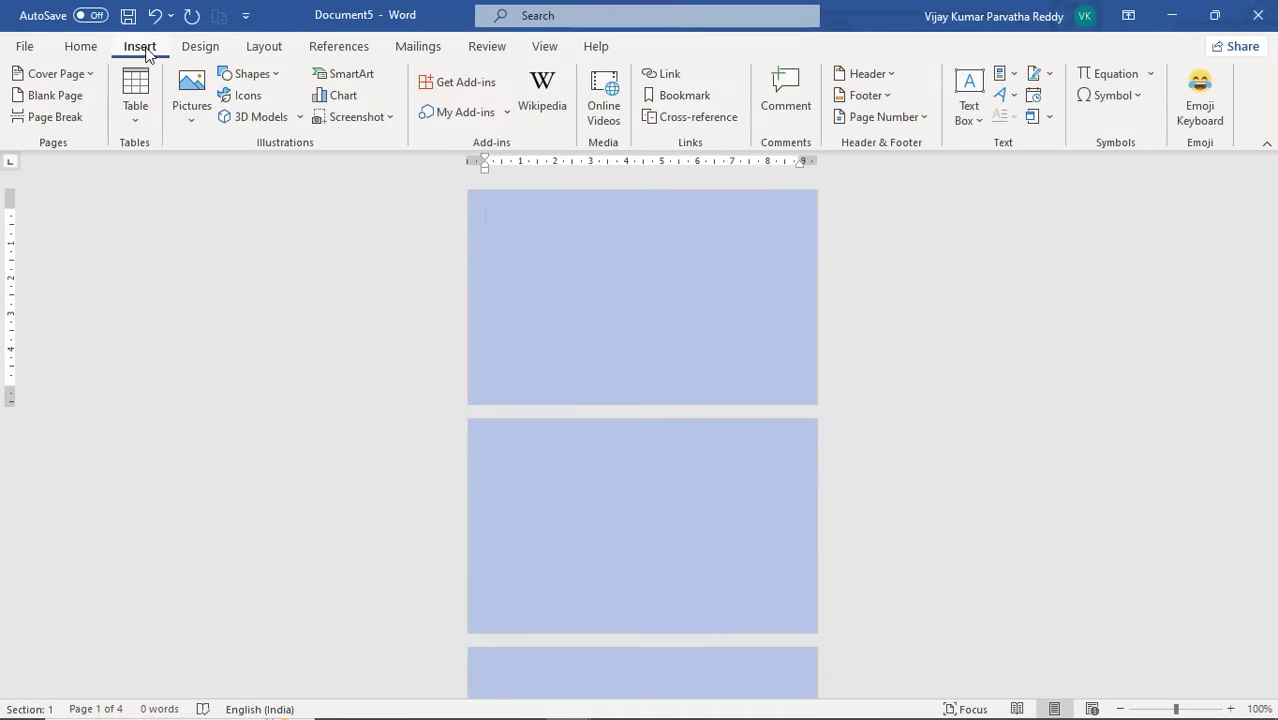
left_click(277, 78)
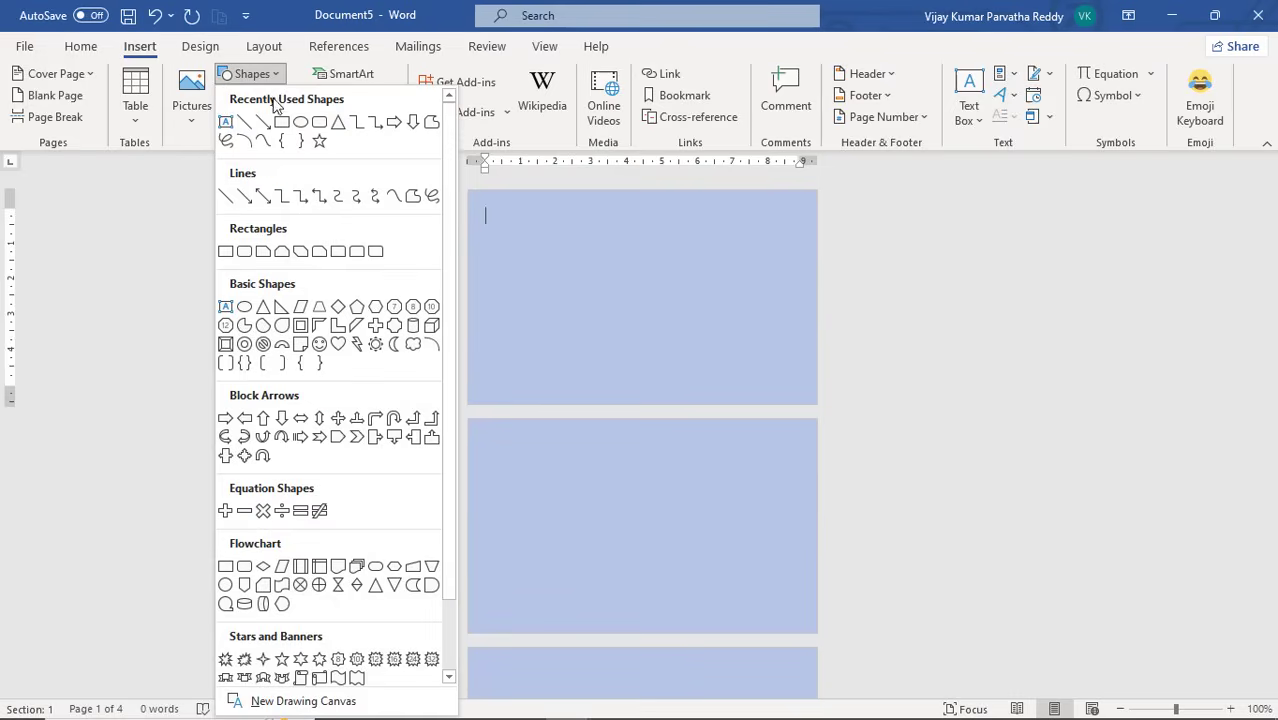
left_click(245, 308)
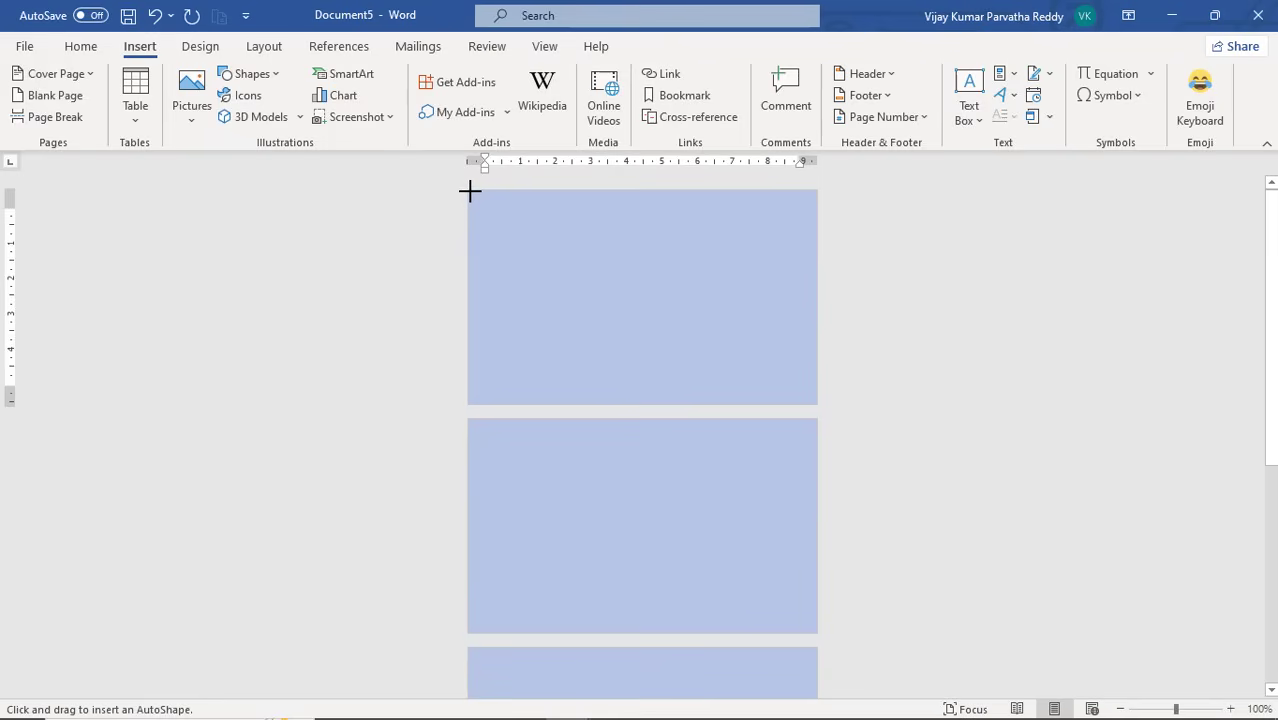
mouse_move(468, 196)
left_mouse_down()
mouse_move(511, 297)
mouse_move(573, 374)
mouse_move(700, 419)
left_mouse_up()
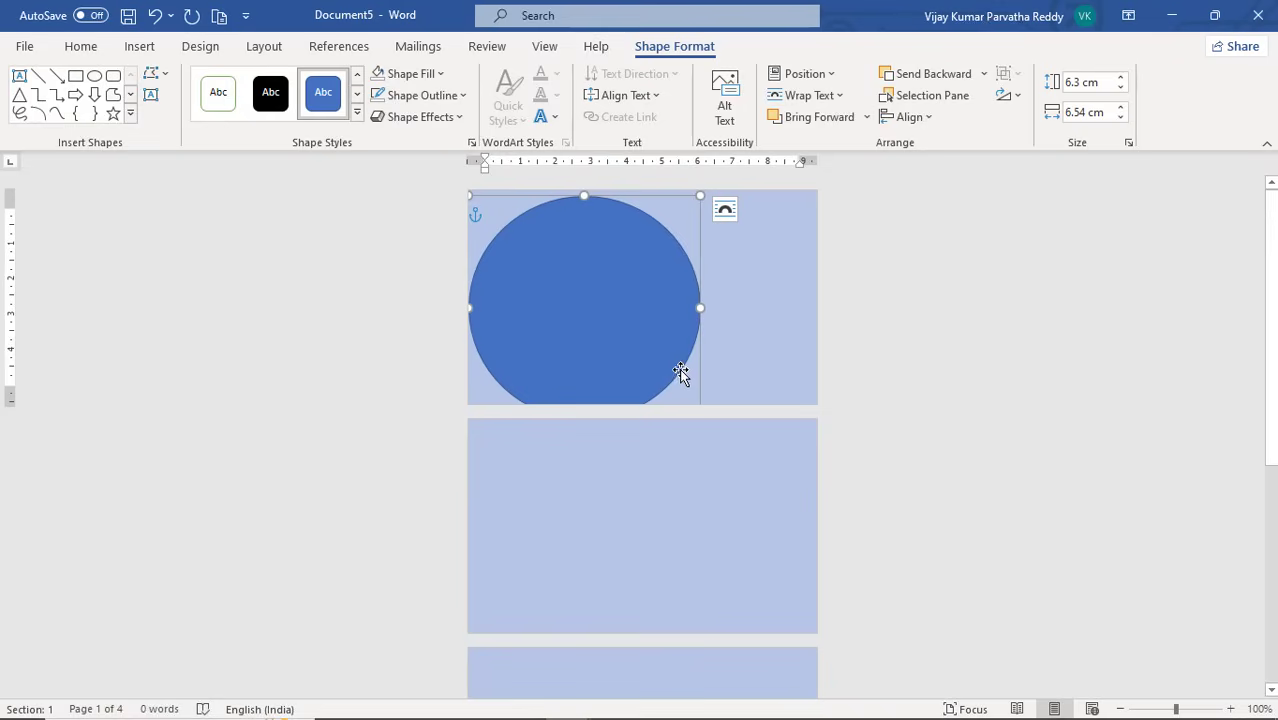
left_click_drag(680, 374, 636, 376)
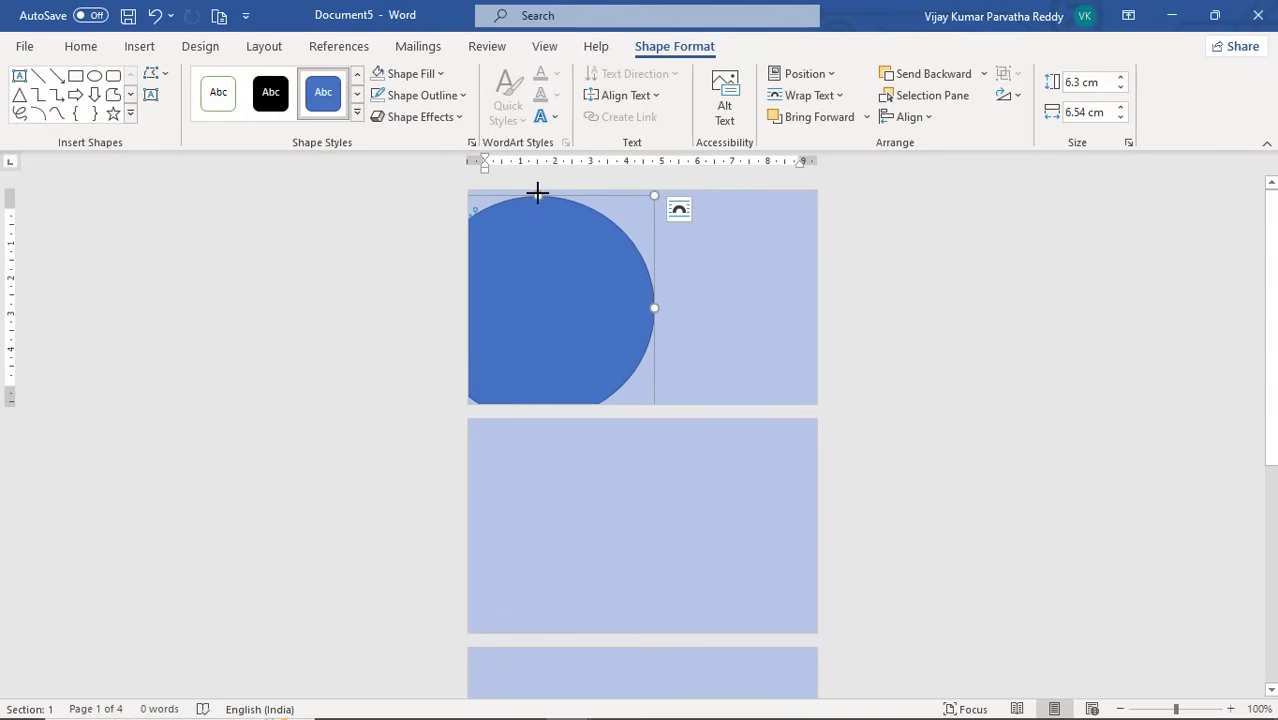
Enlarge the oval to about 7.1 cm high and 7.4 cm wide and reposition it past the first page's left, top and bottom edges
left_click_drag(537, 193, 484, 165)
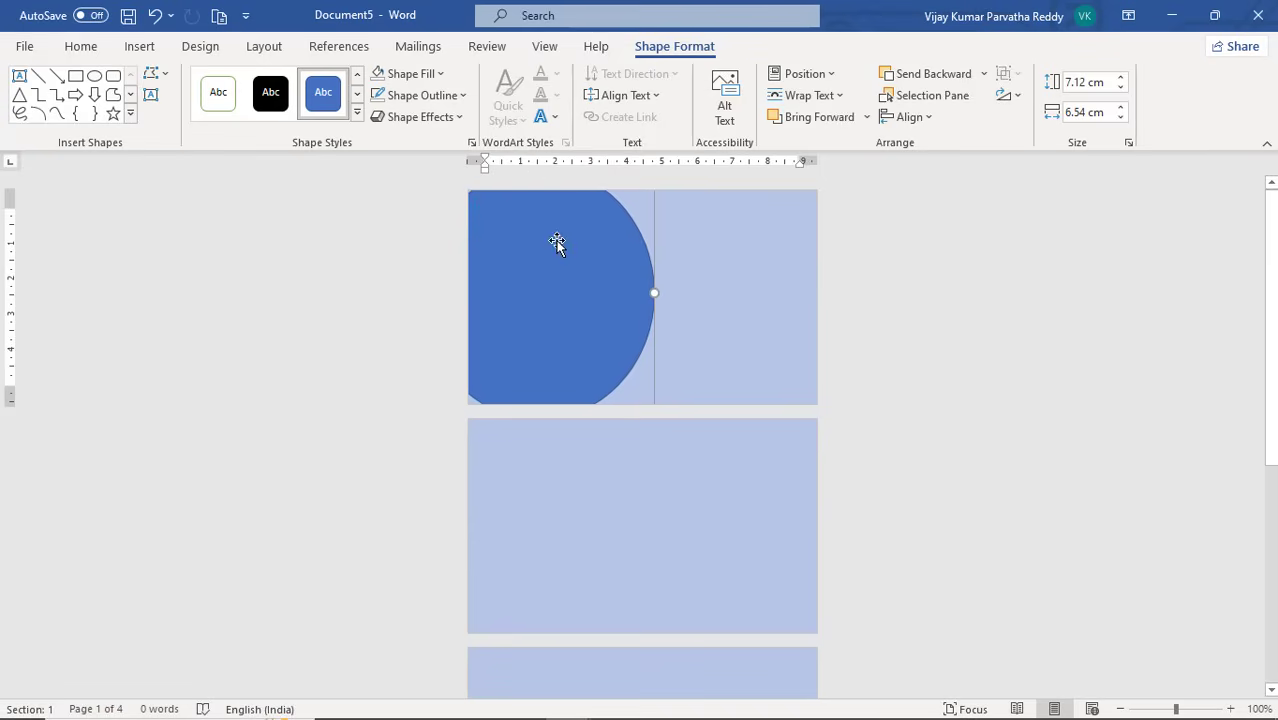
left_click_drag(557, 243, 524, 251)
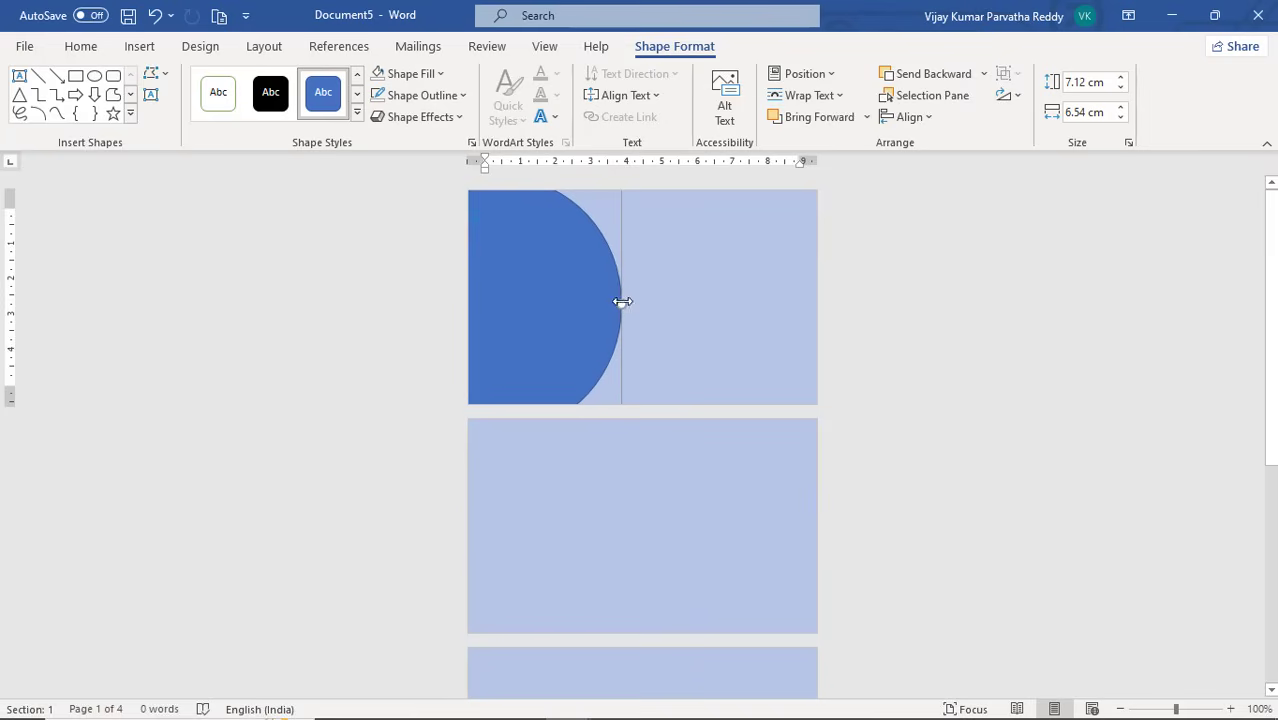
left_click_drag(619, 302, 651, 302)
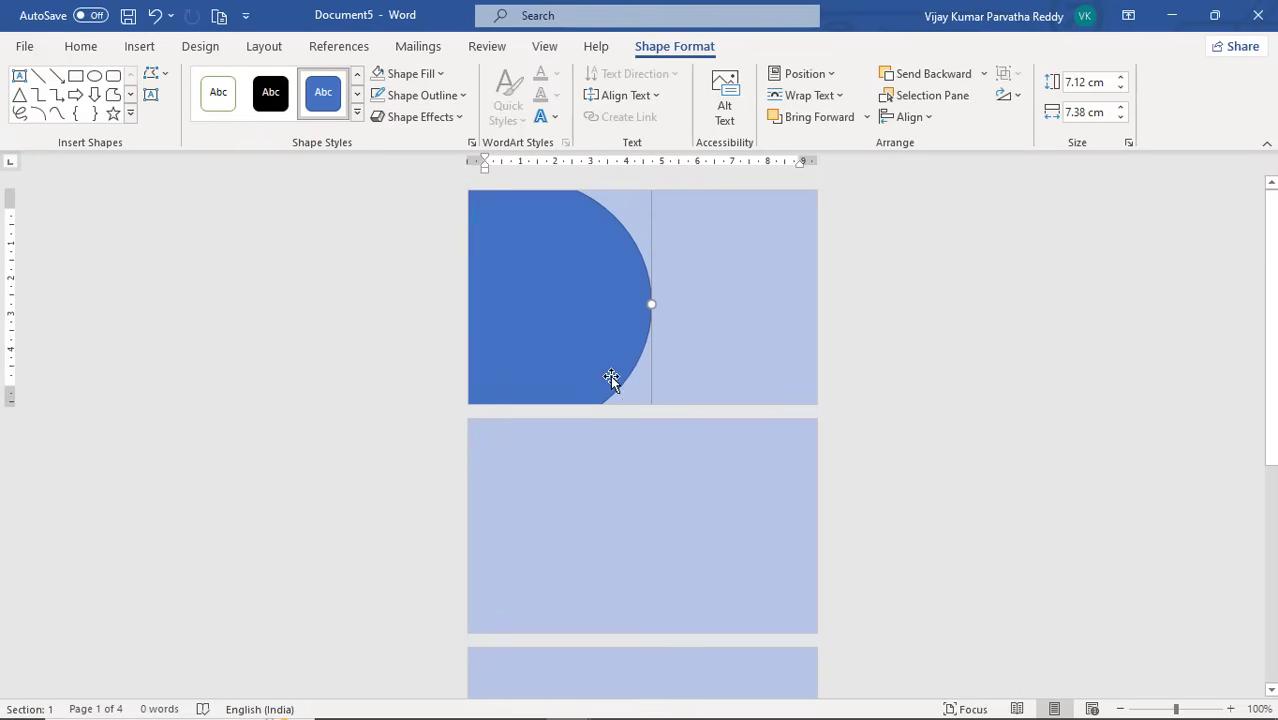
mouse_move(625, 311)
left_mouse_down()
mouse_move(634, 328)
mouse_move(639, 301)
mouse_move(602, 300)
mouse_move(634, 302)
left_mouse_up()
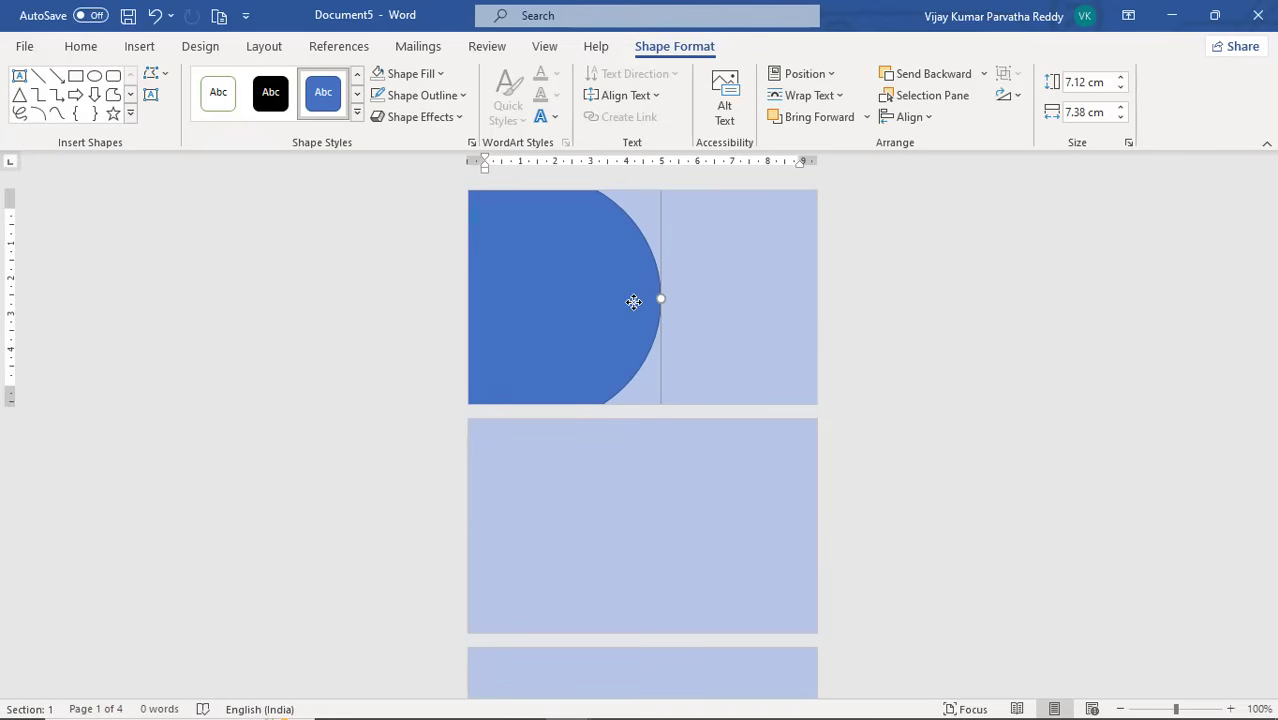
left_click_drag(634, 302, 626, 303)
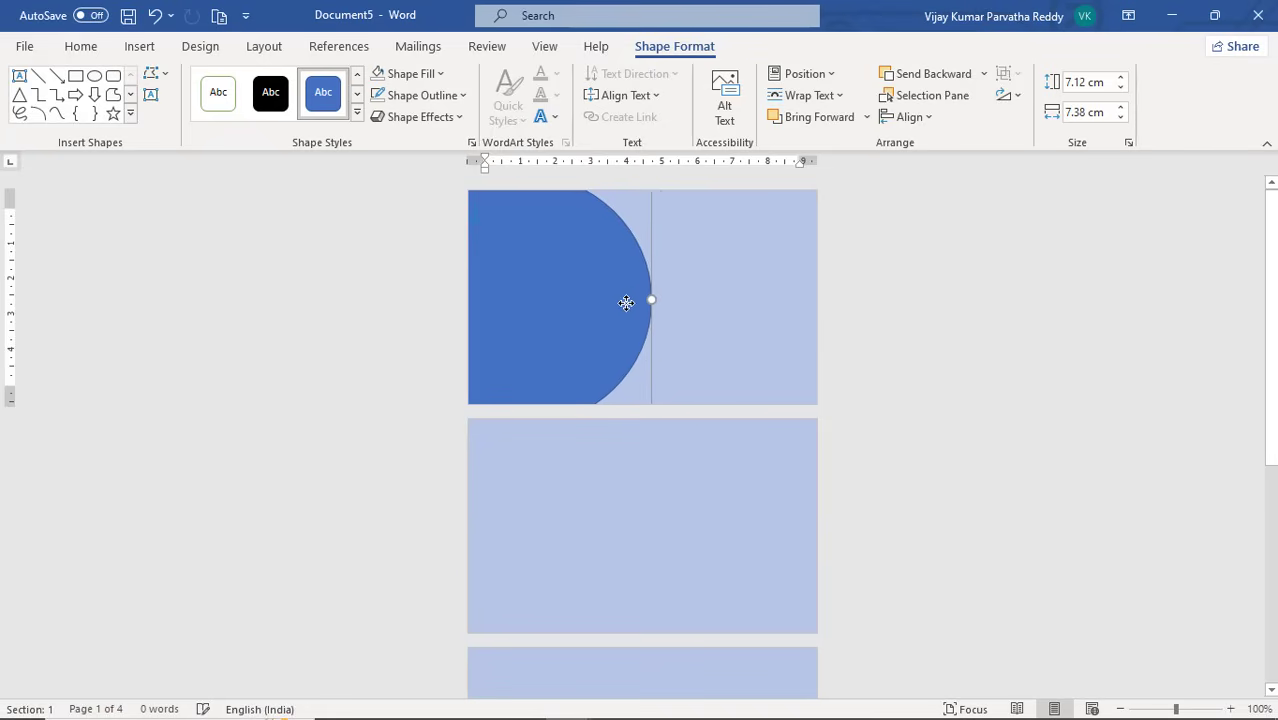
Remove the oval's outline and fill it with the second-darkest shade of the orange theme color
left_click(463, 96)
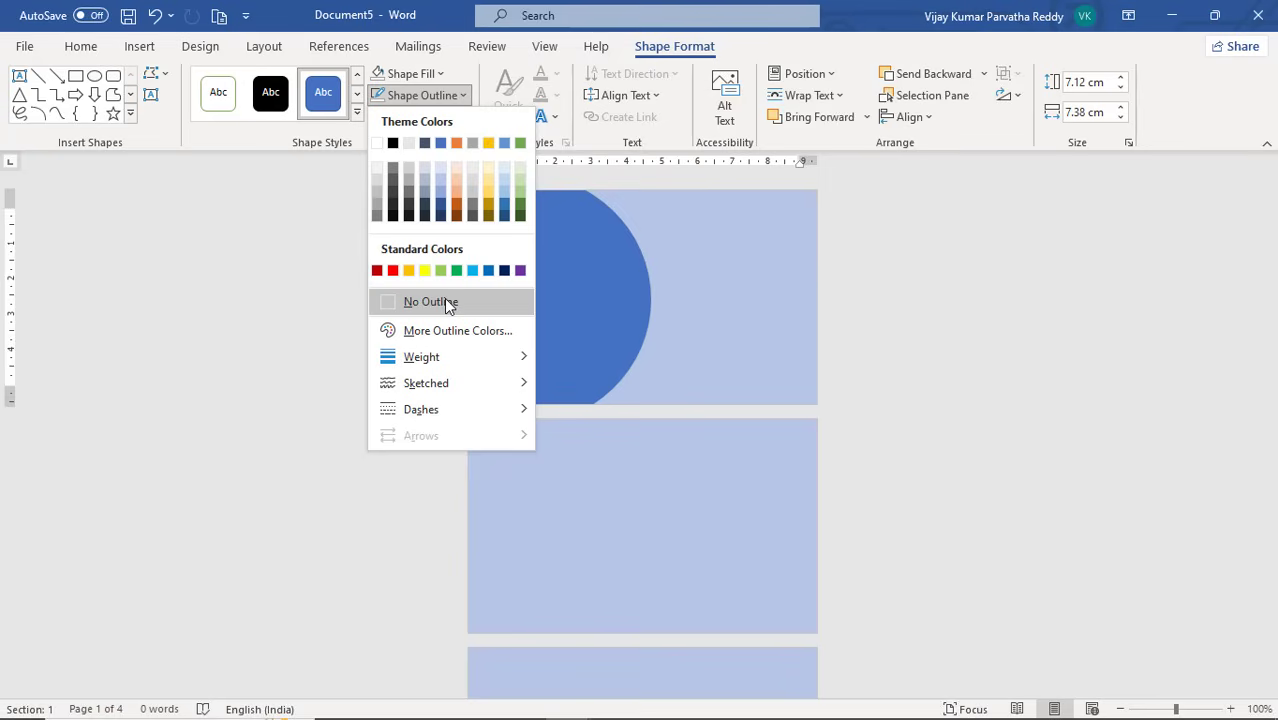
left_click(447, 303)
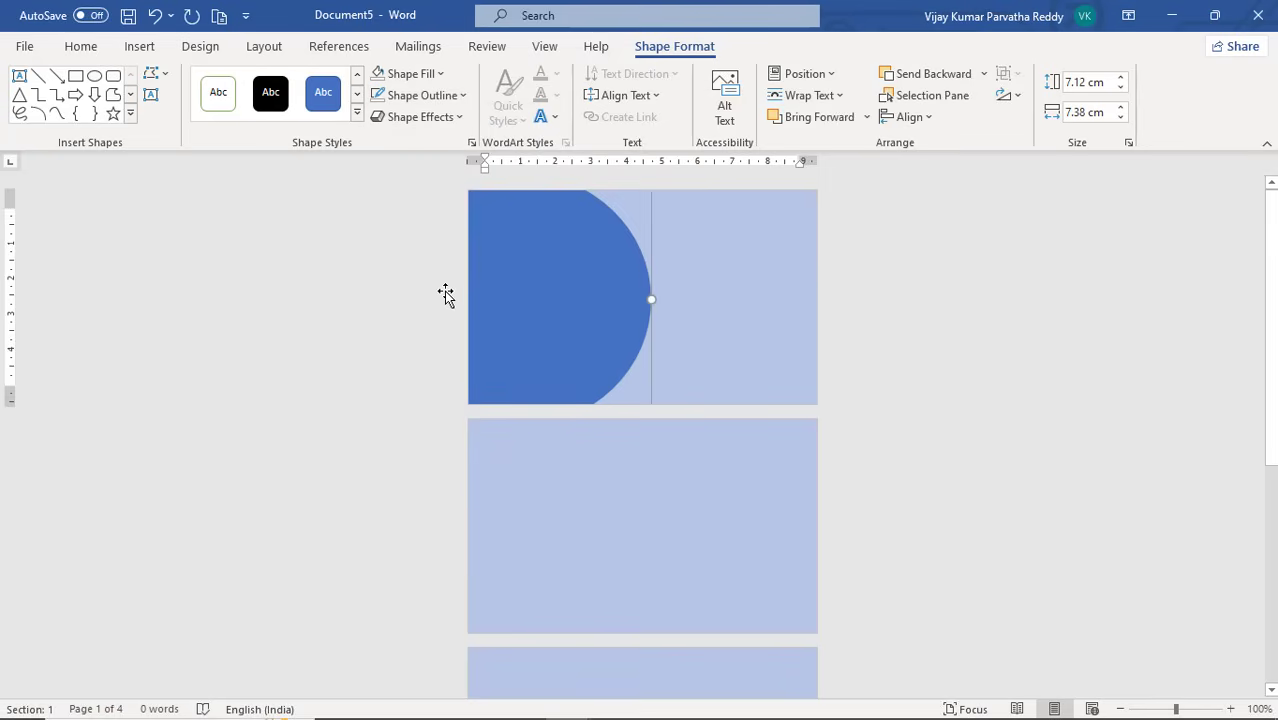
left_click(441, 74)
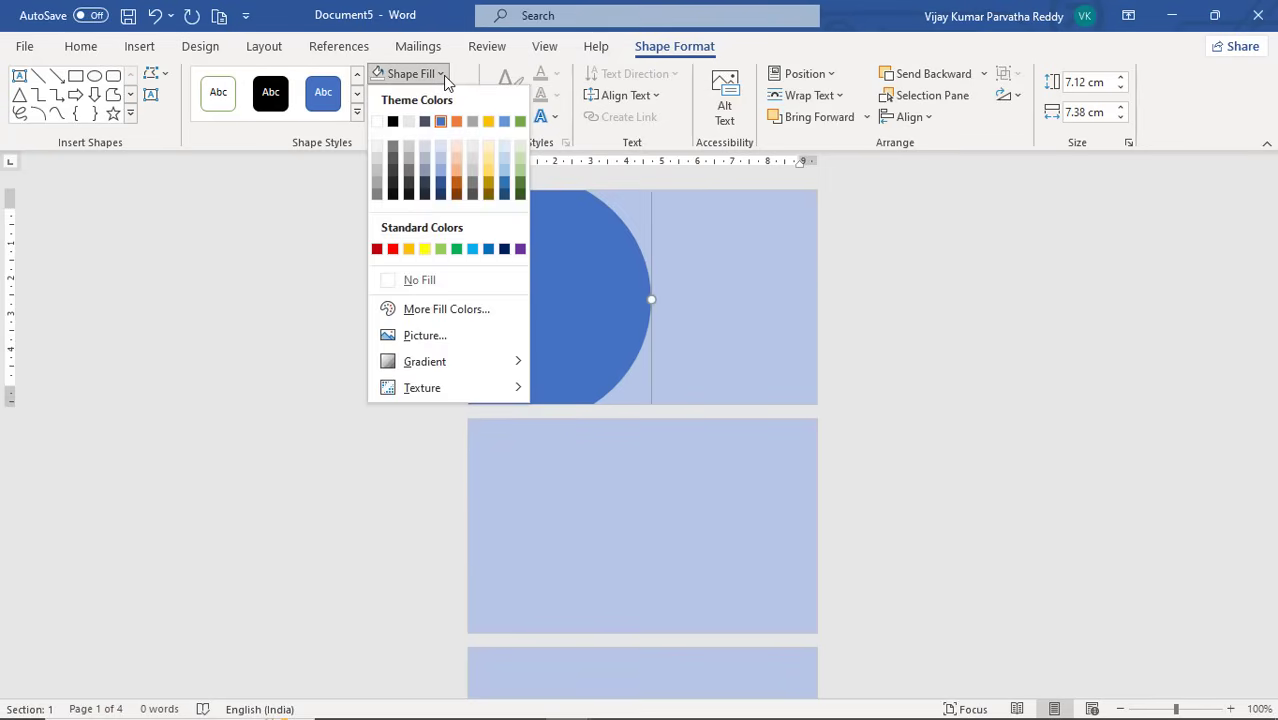
left_click(456, 186)
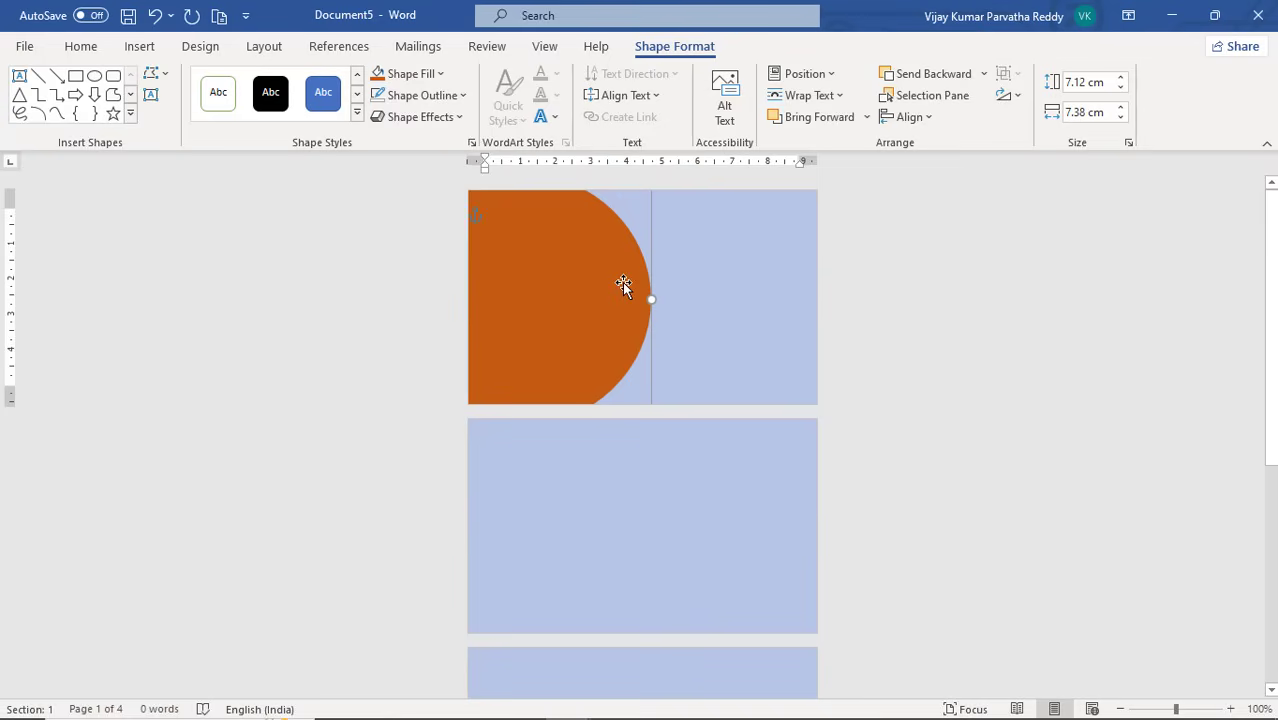
Paste a copy of the oval, fill it with the third-lightest blue theme tint, and offset it left to leave an orange crescent
key("ctrl+v")
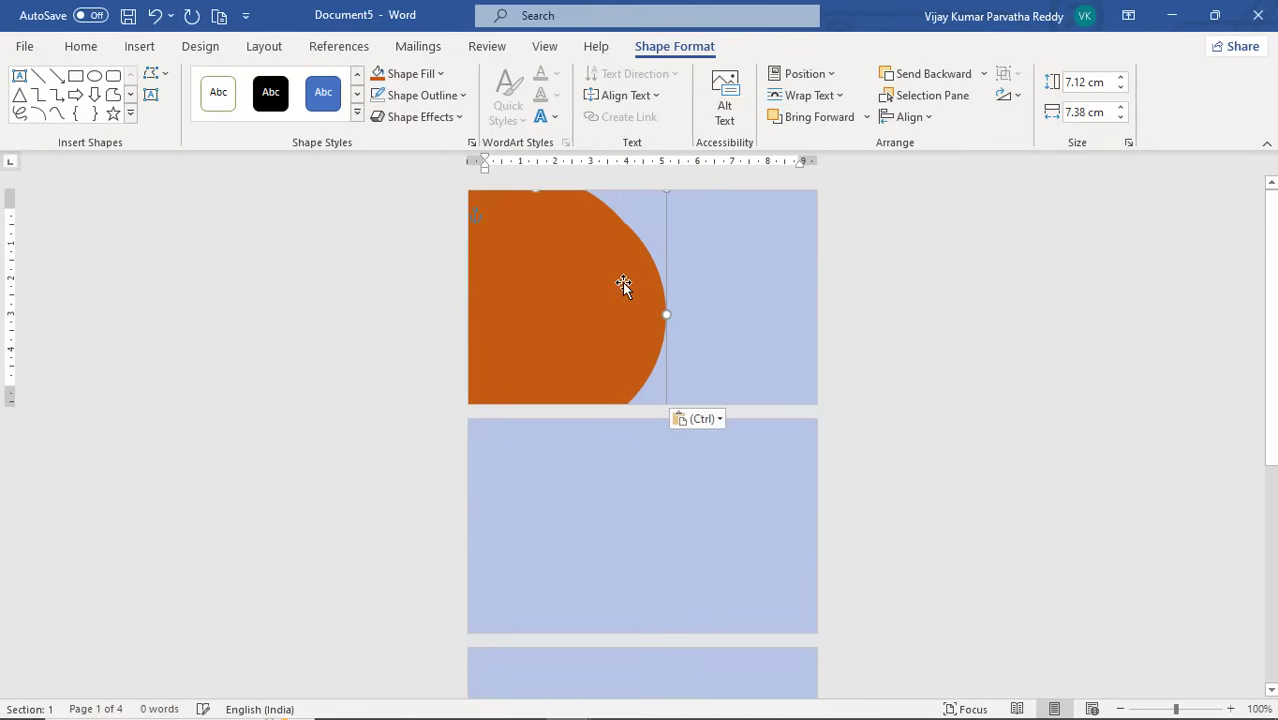
left_click_drag(638, 305, 590, 296)
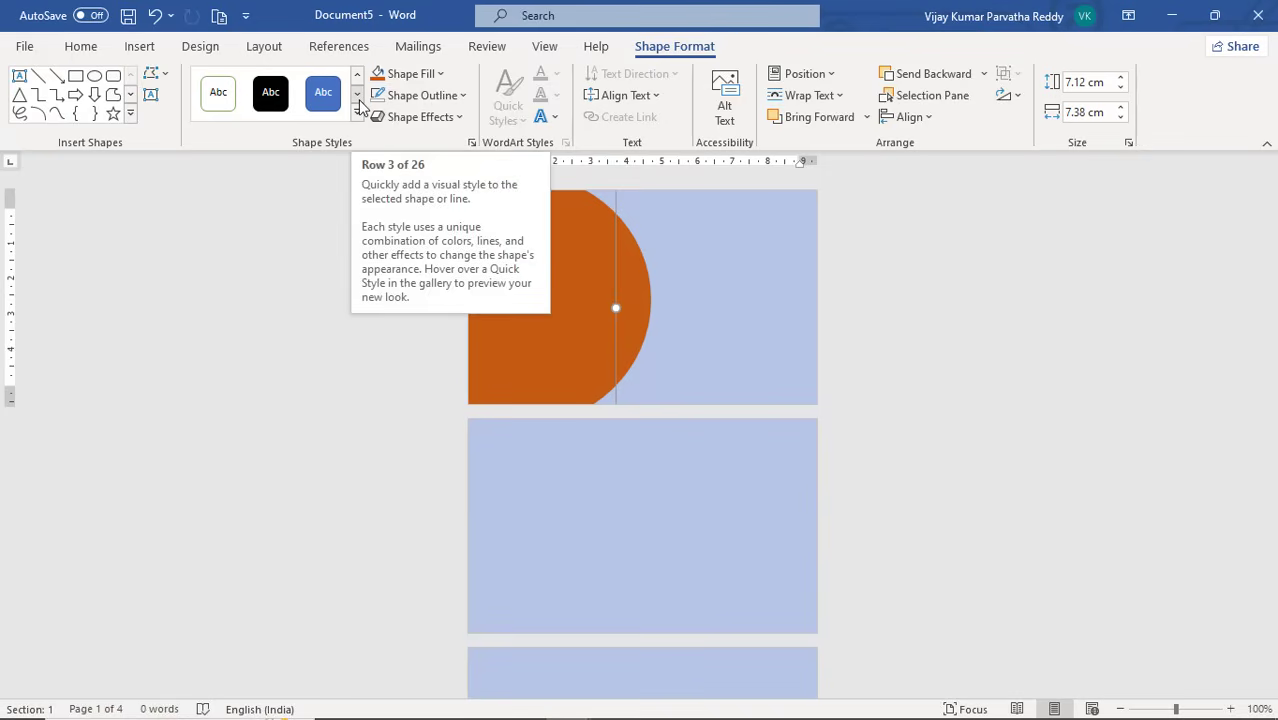
left_click(442, 79)
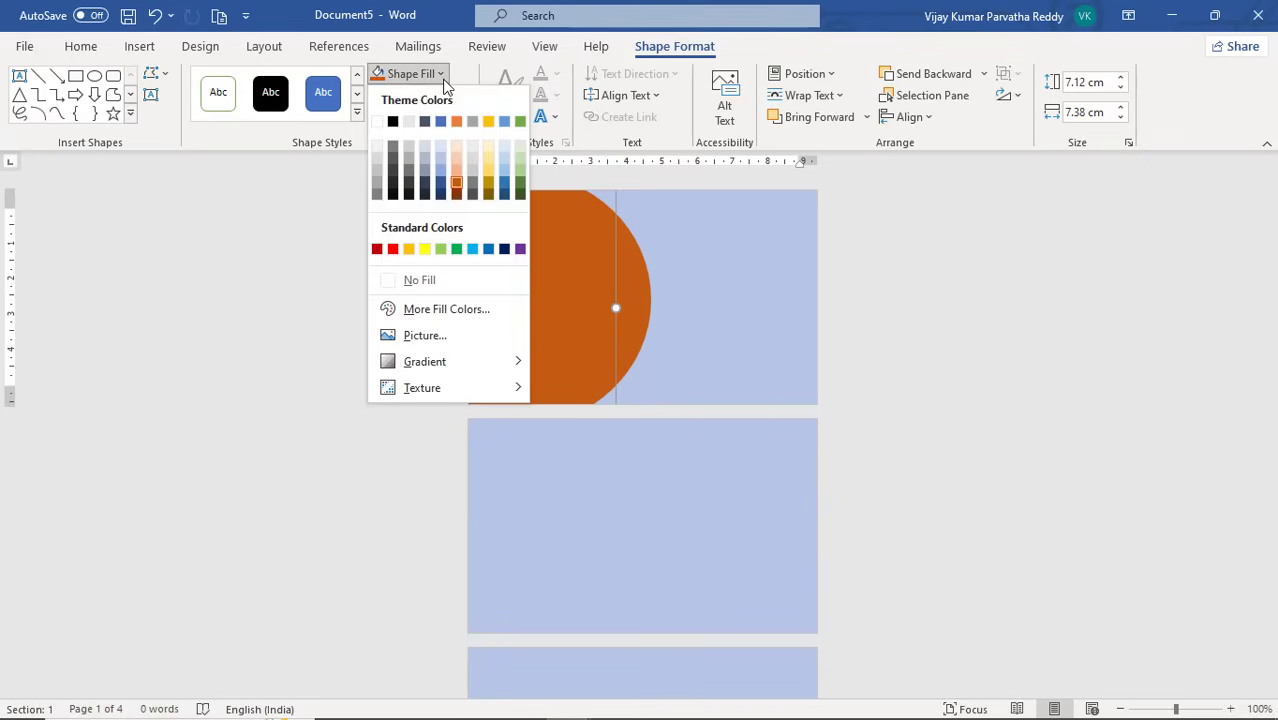
left_click(443, 169)
left_click_drag(540, 296, 561, 282)
left_click_drag(561, 282, 568, 283)
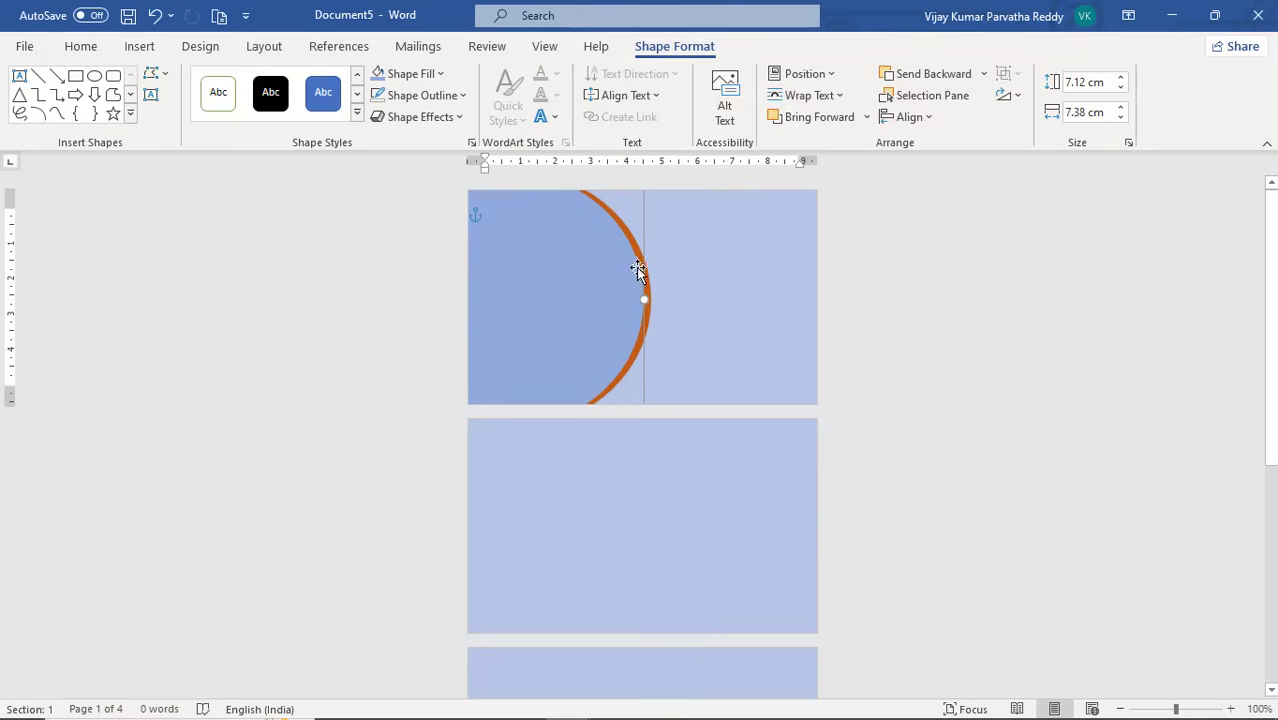
left_click_drag(607, 289, 606, 284)
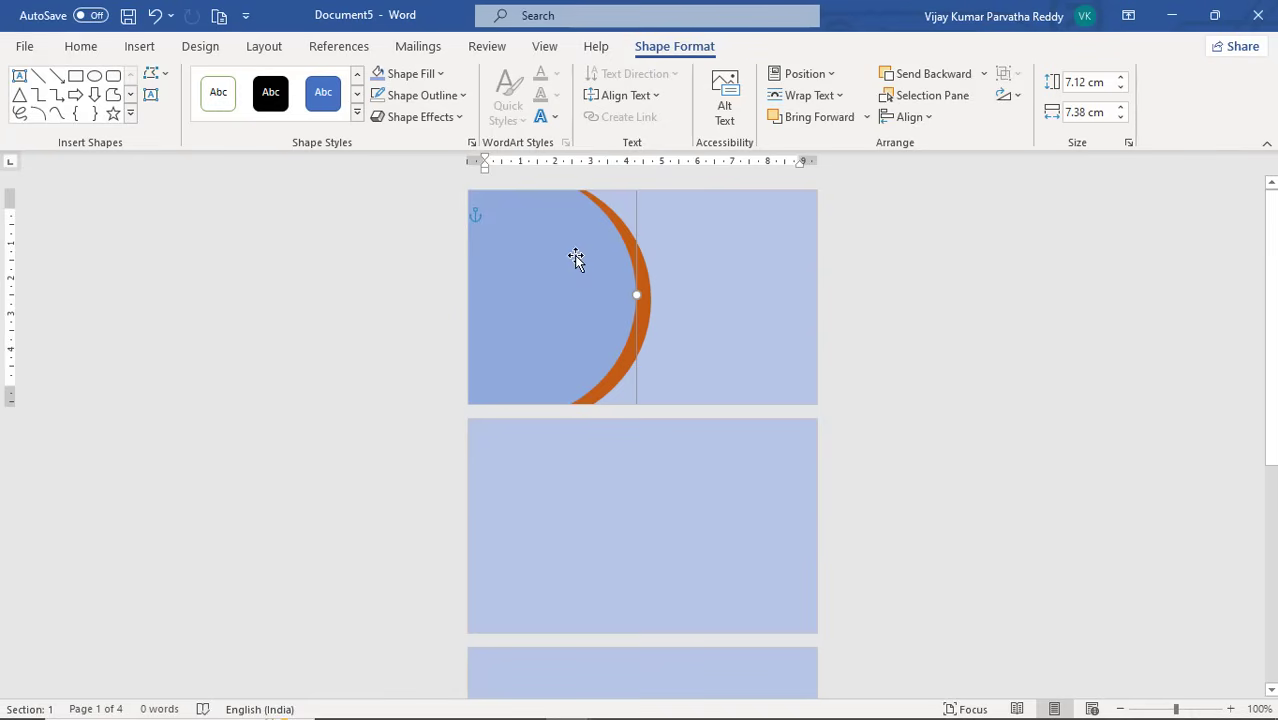
Paste another orange oval, offset it further left to leave a blue crescent, and apply the solid black shape style with white outline
key("ctrl+v")
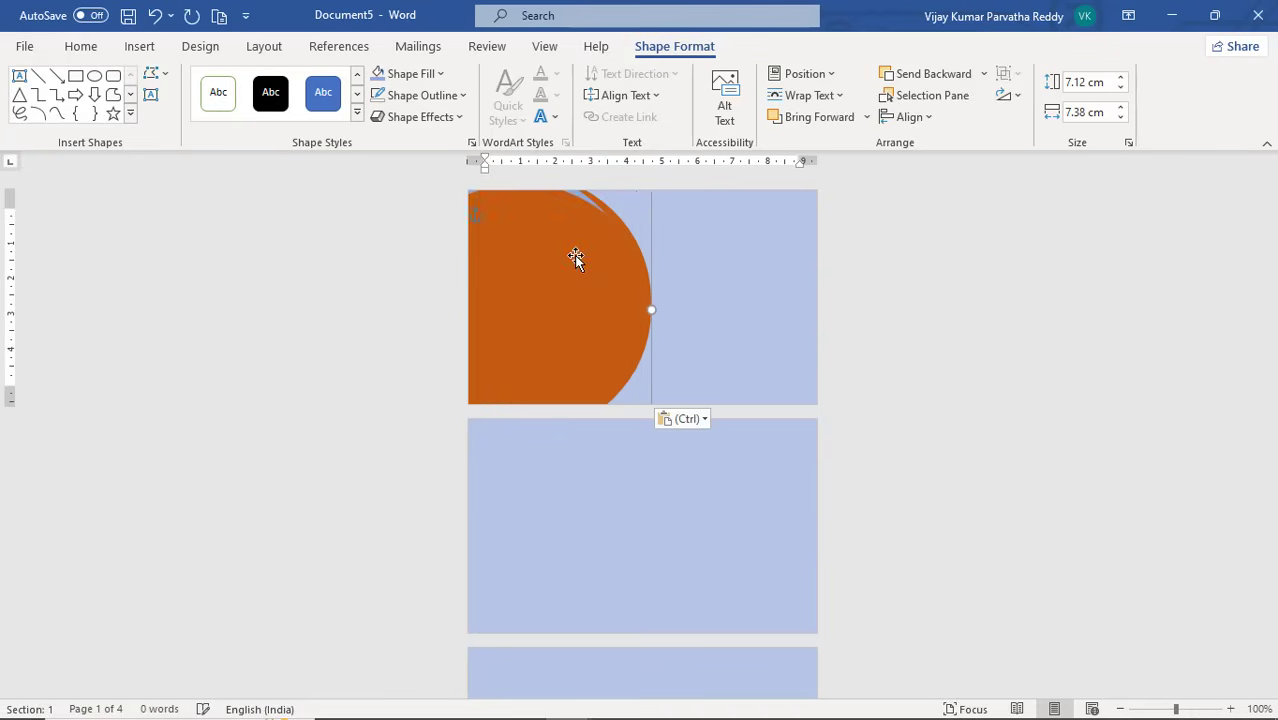
left_click_drag(589, 296, 561, 283)
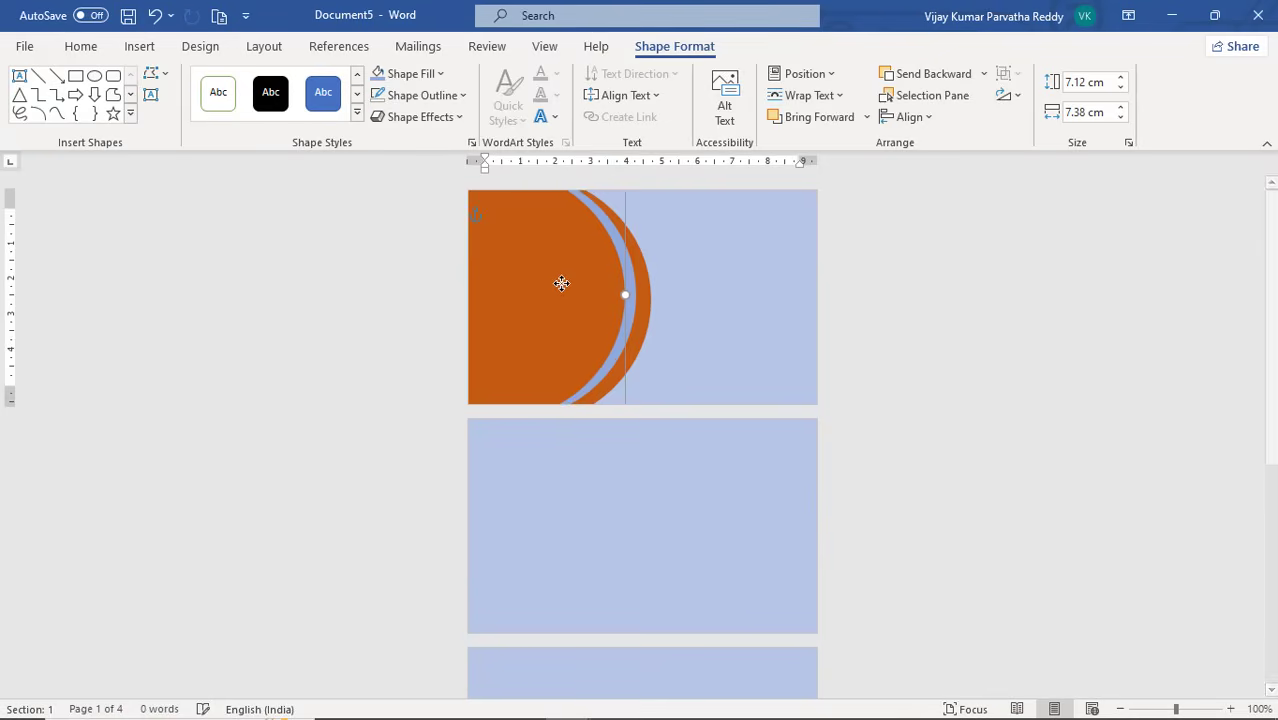
left_click(361, 93)
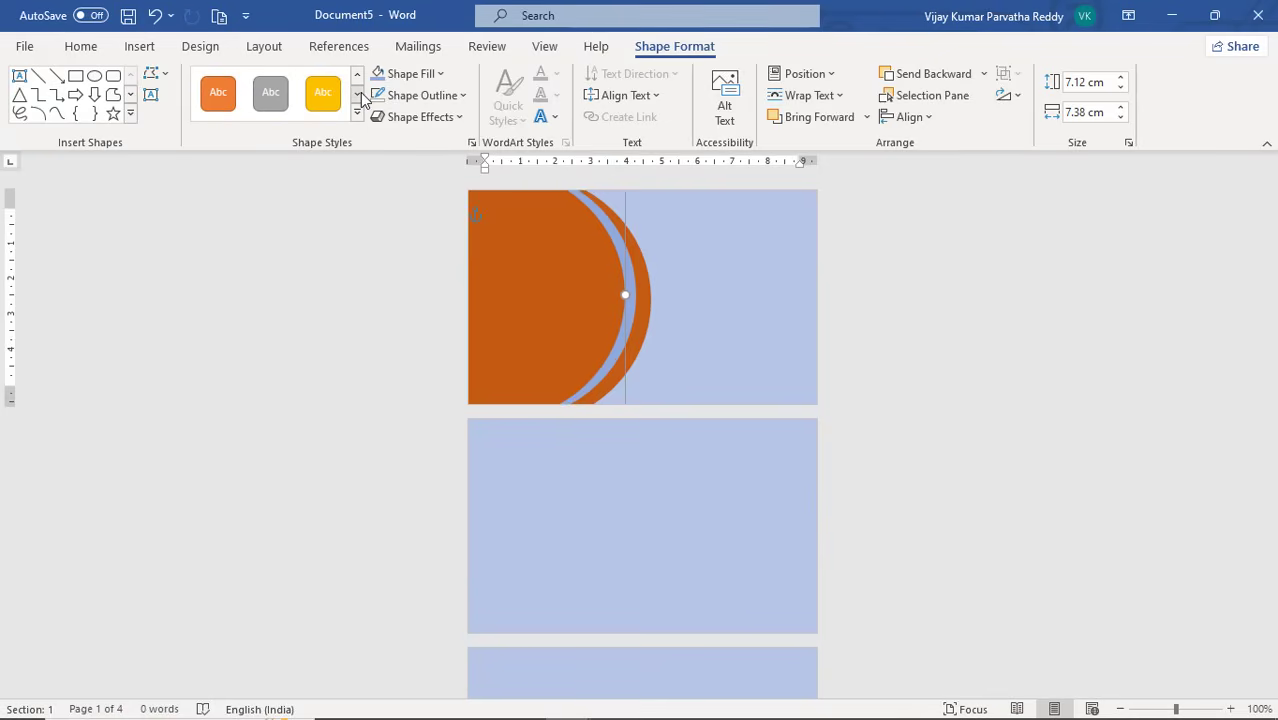
left_click(359, 93)
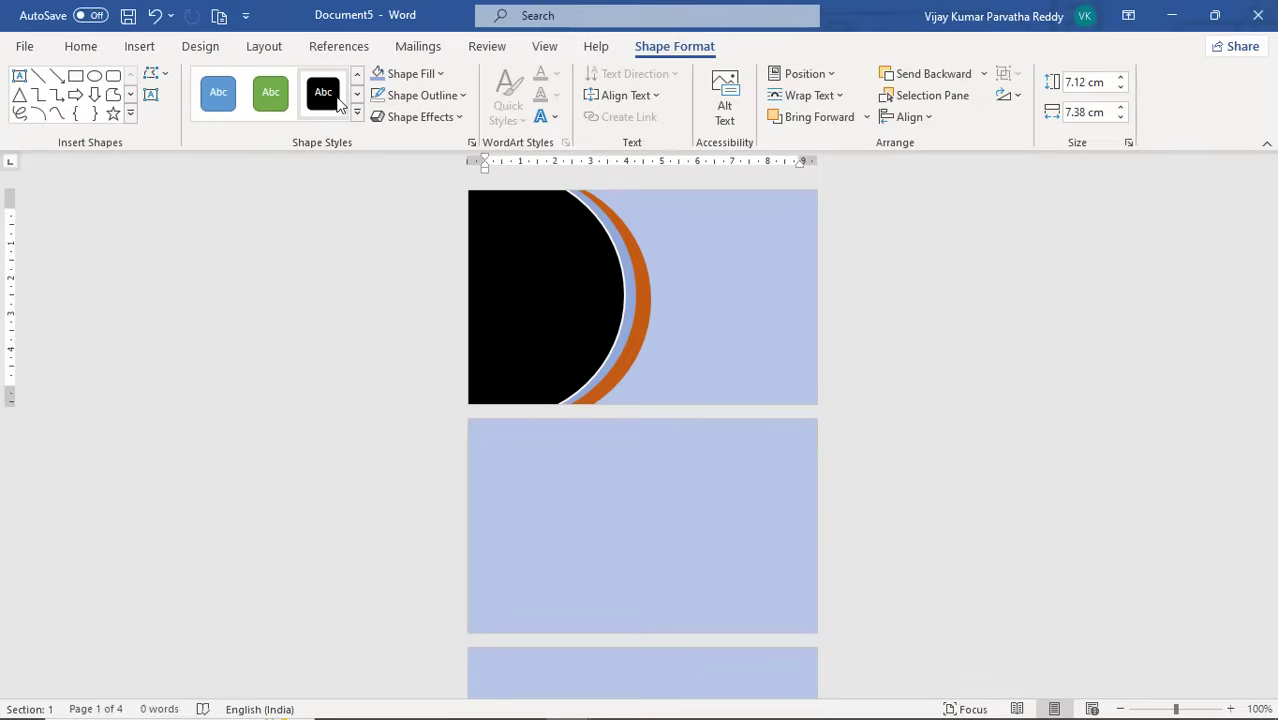
left_click(337, 101)
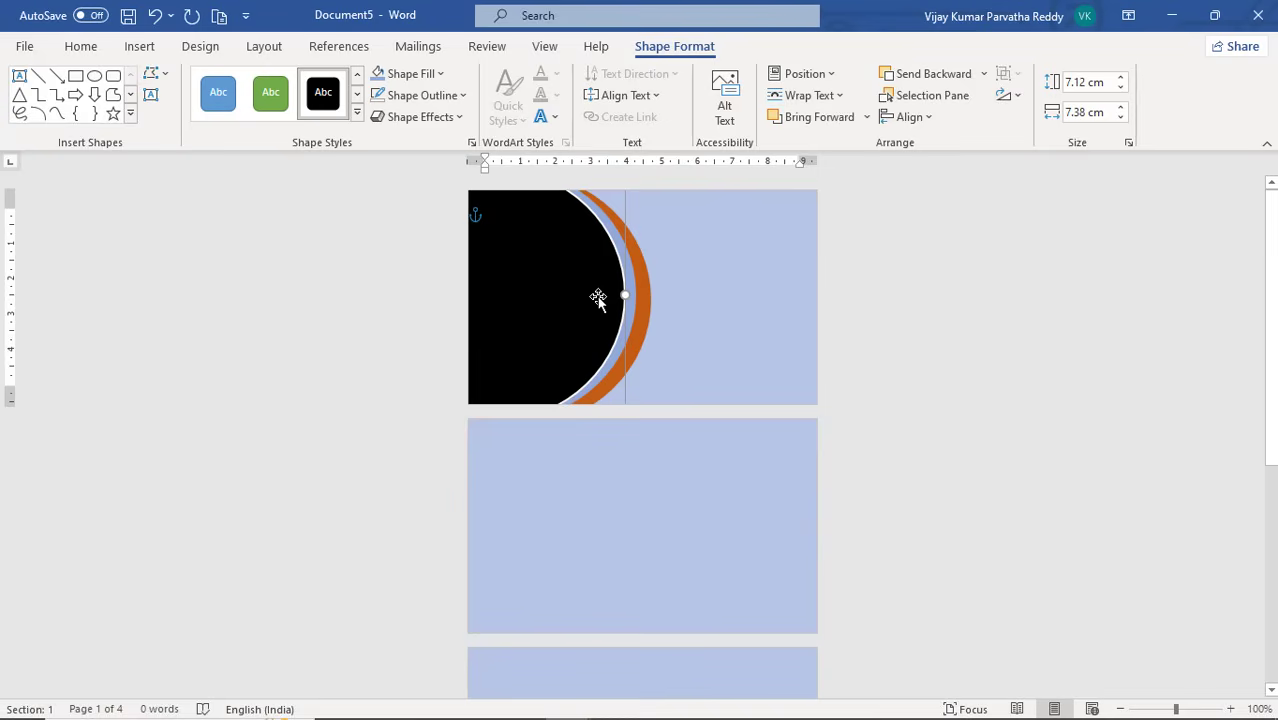
Set the black oval and the light blue oval to no outline
left_click_drag(597, 298, 600, 297)
left_click(462, 96)
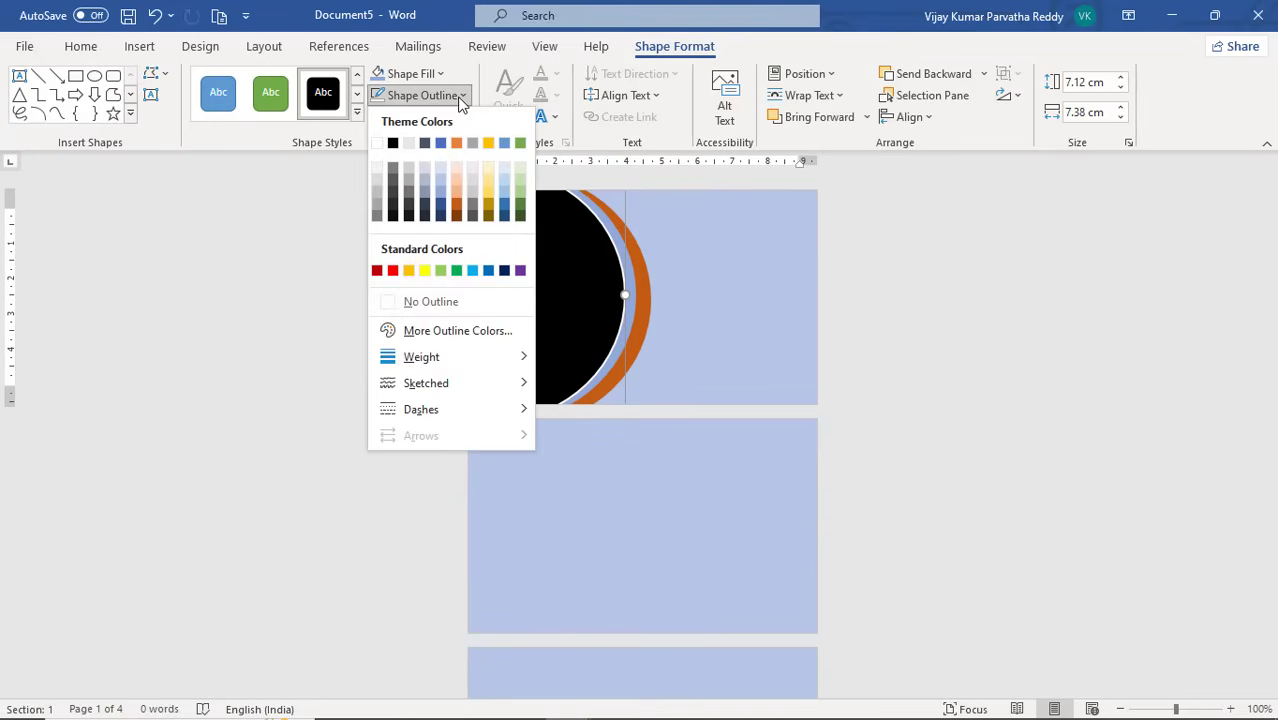
left_click(418, 302)
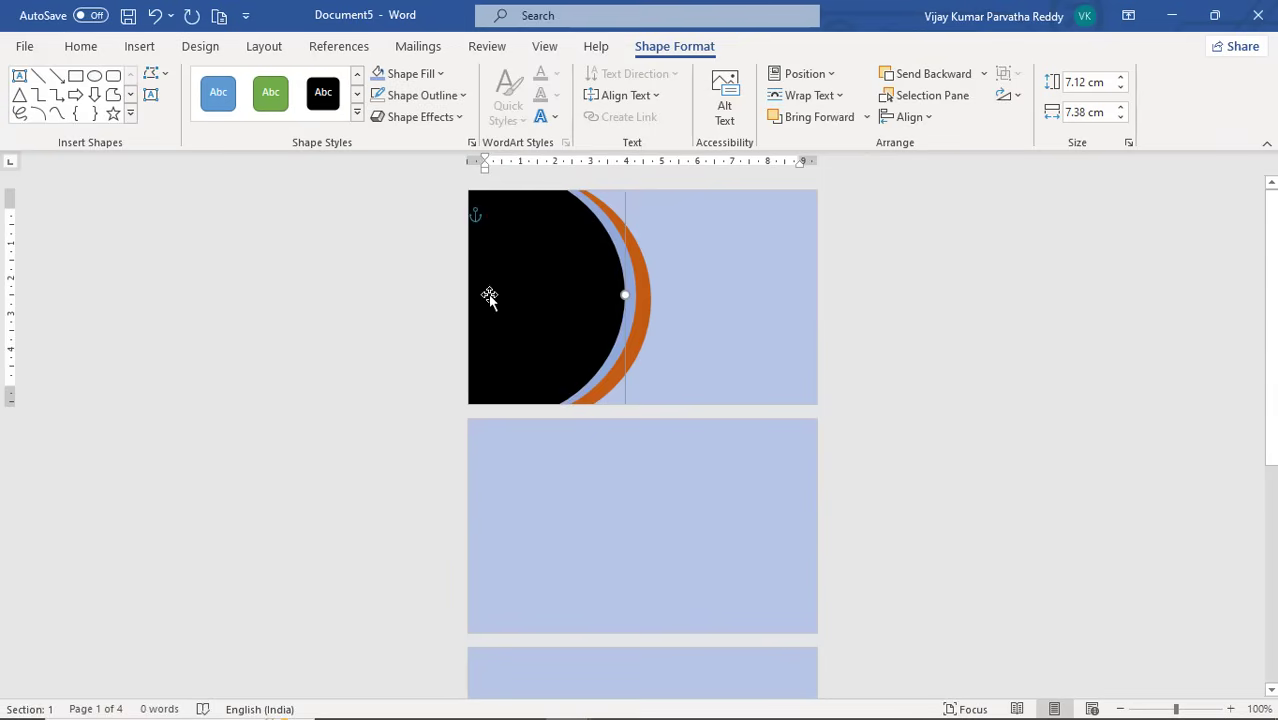
left_click(629, 282)
left_click(462, 101)
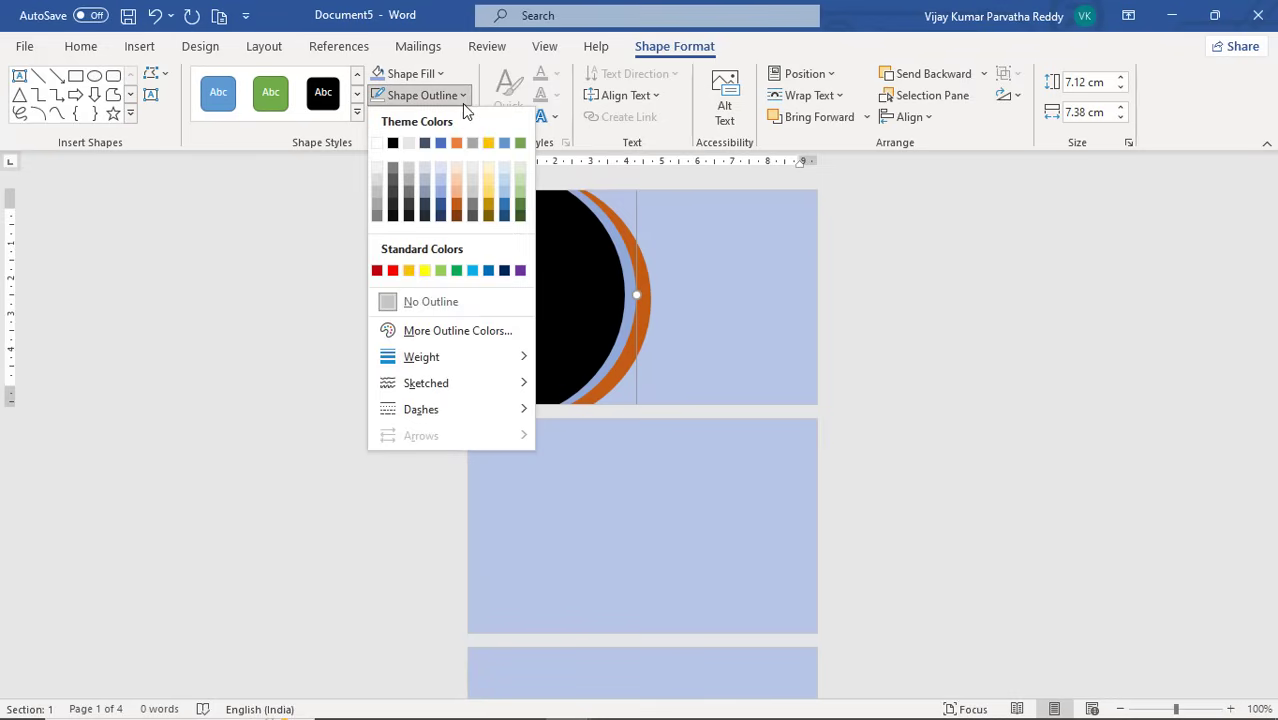
left_click(428, 305)
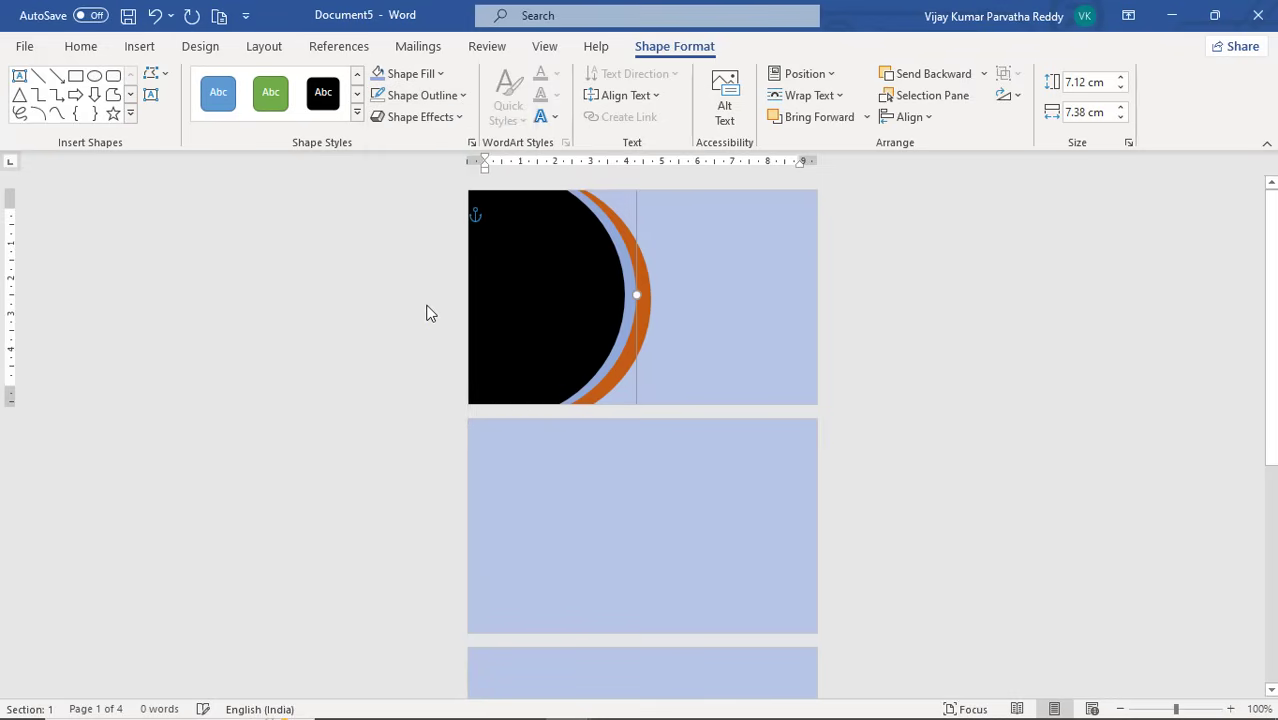
left_click(648, 281)
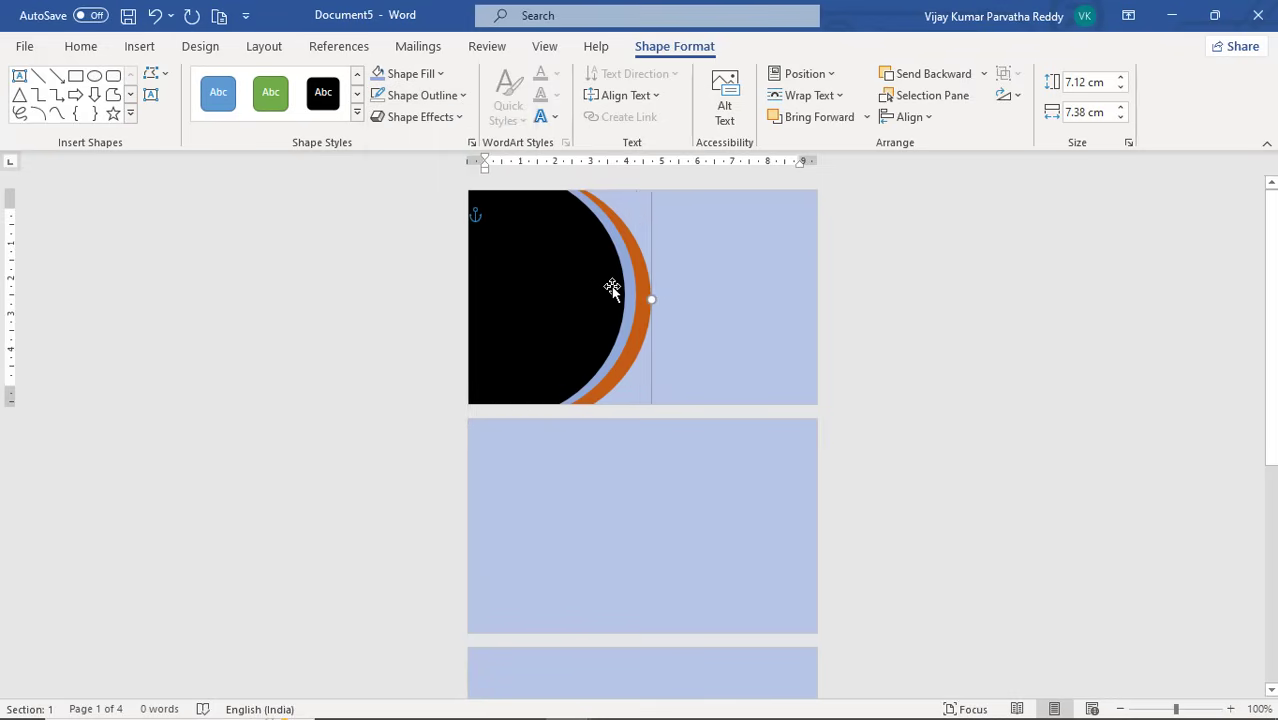
left_click(605, 290)
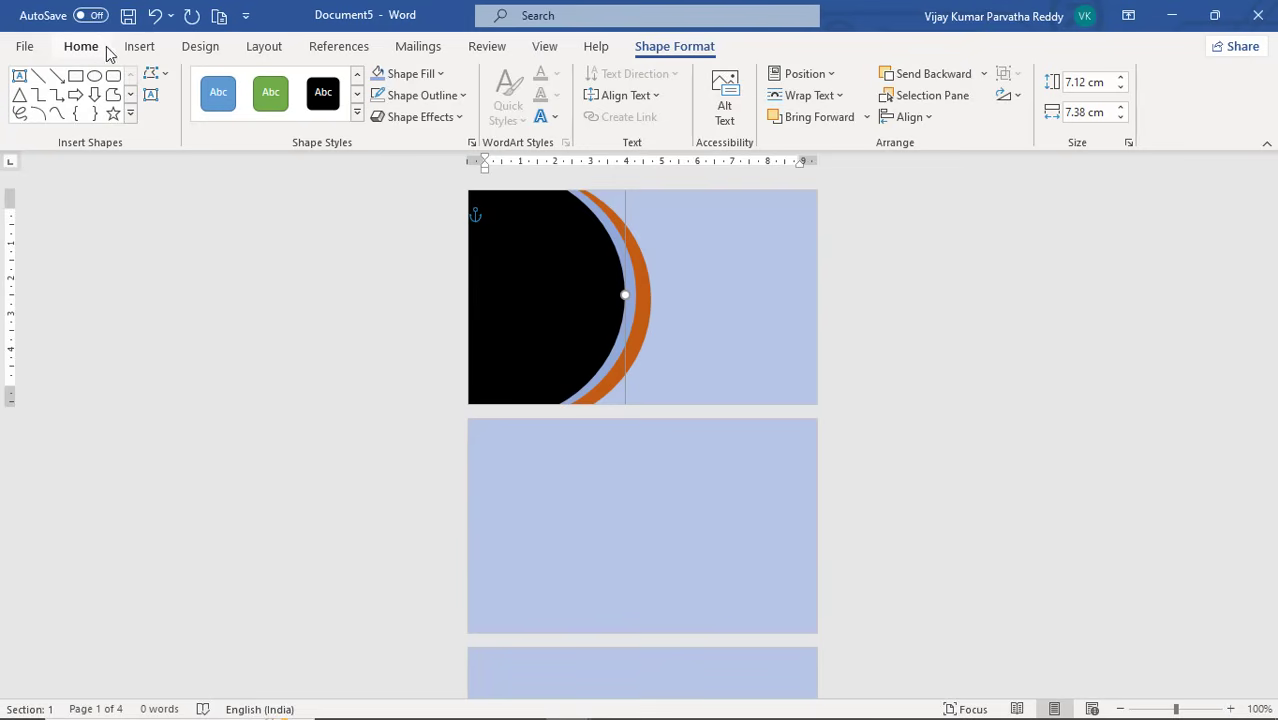
Draw a text box about 1.2 cm high and 3.5 cm wide on the black oval and enter ABCD in it
left_click(139, 47)
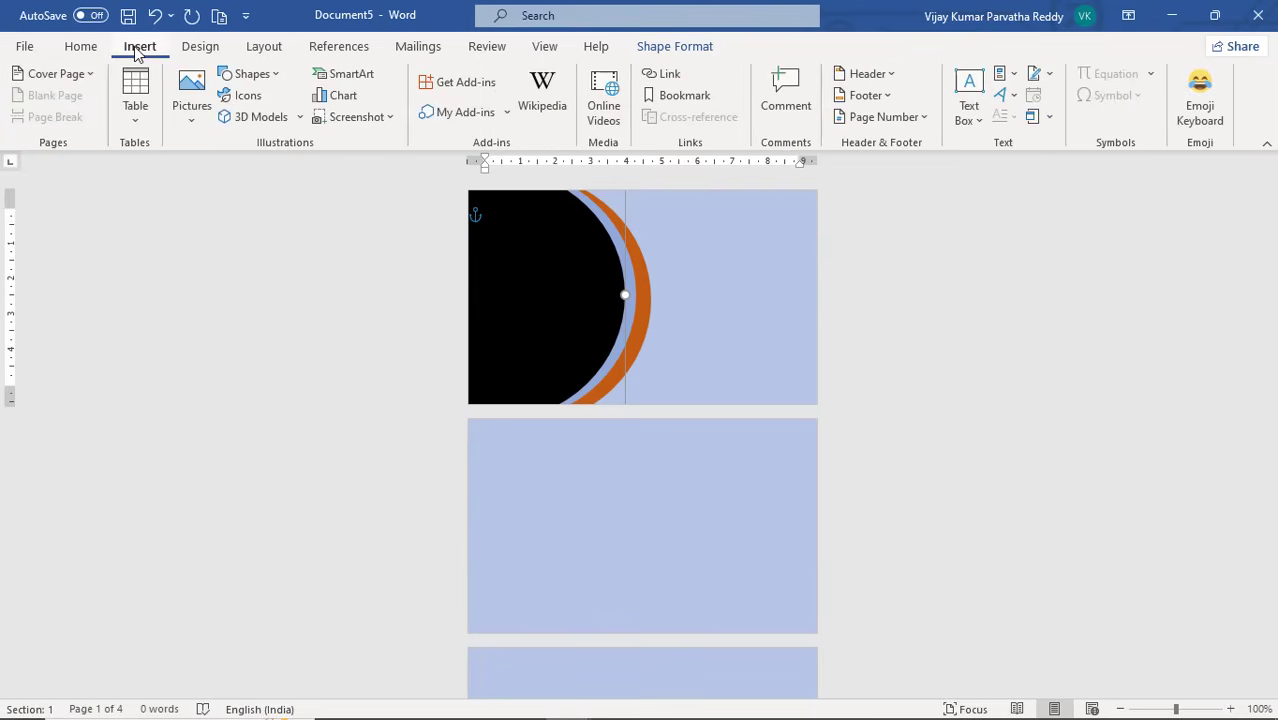
left_click(980, 119)
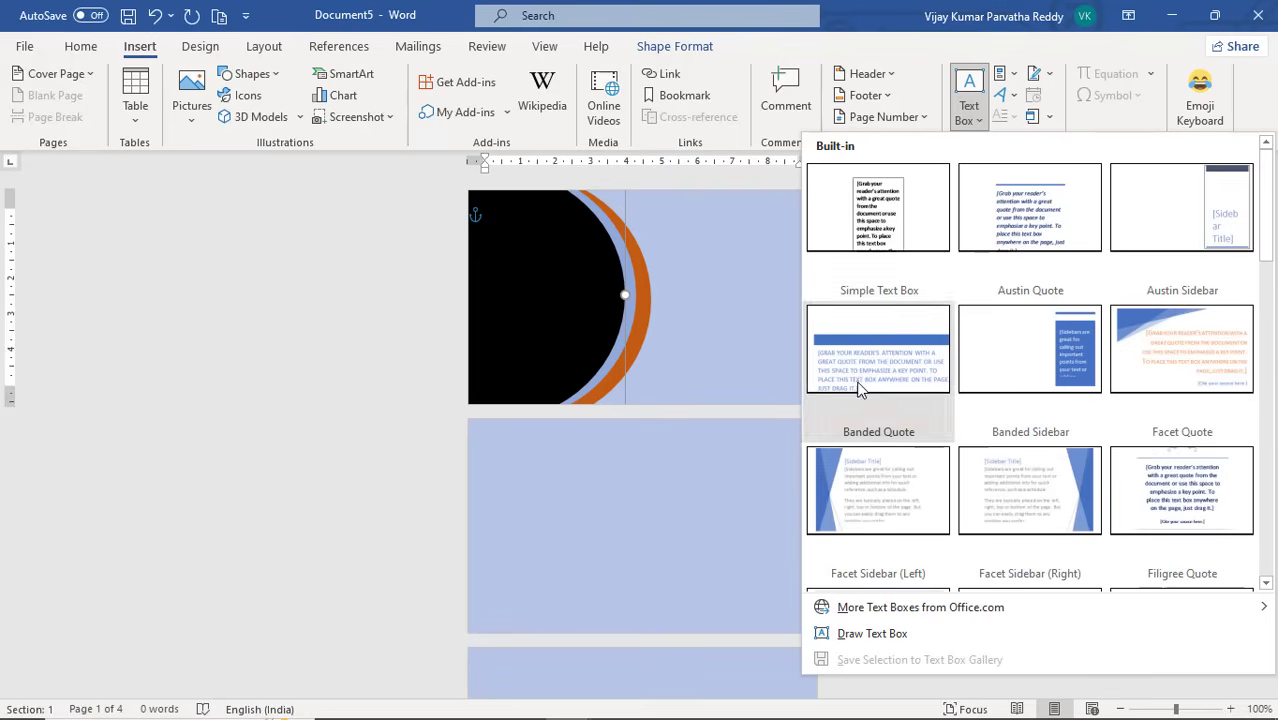
left_click(858, 636)
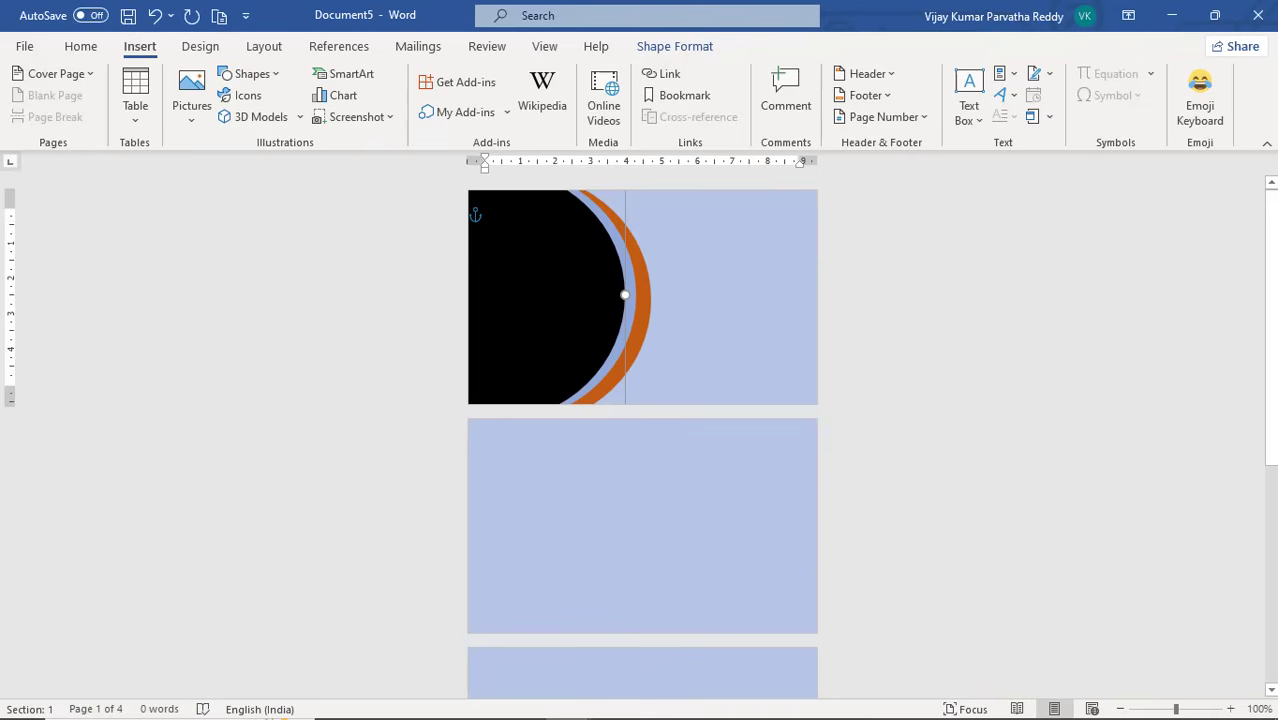
left_click_drag(624, 294, 606, 272)
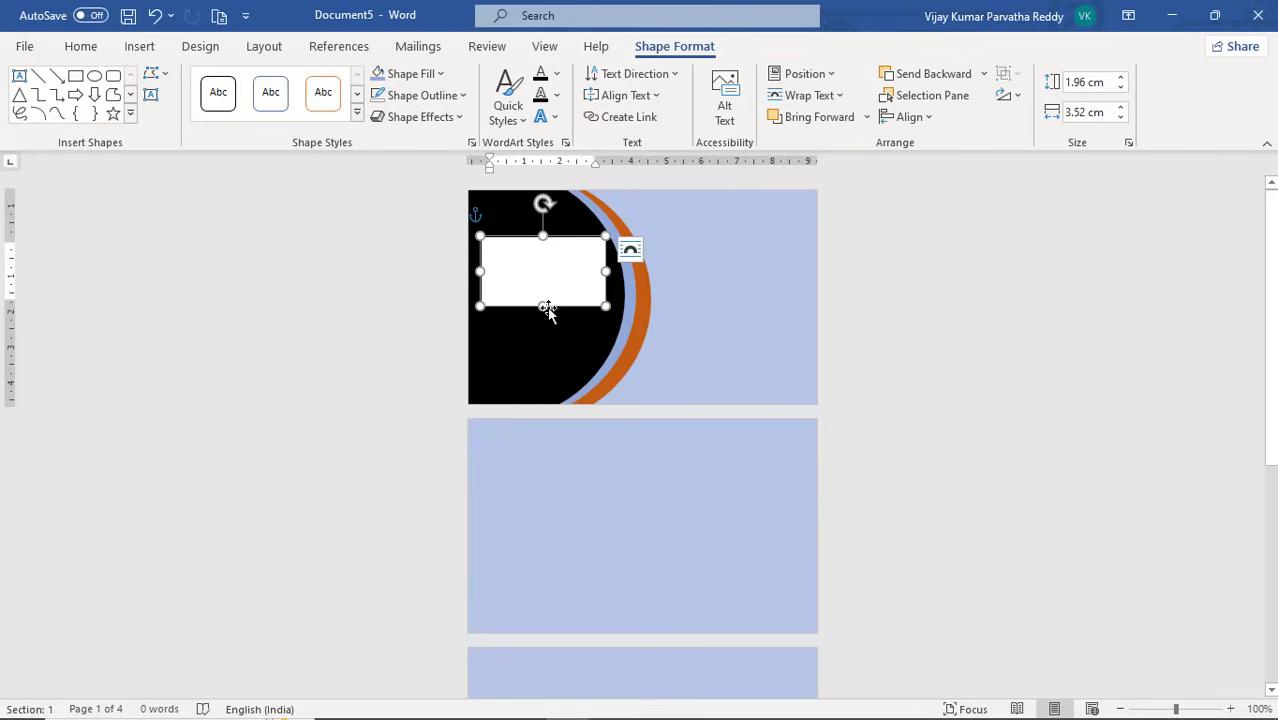
left_click_drag(548, 307, 547, 277)
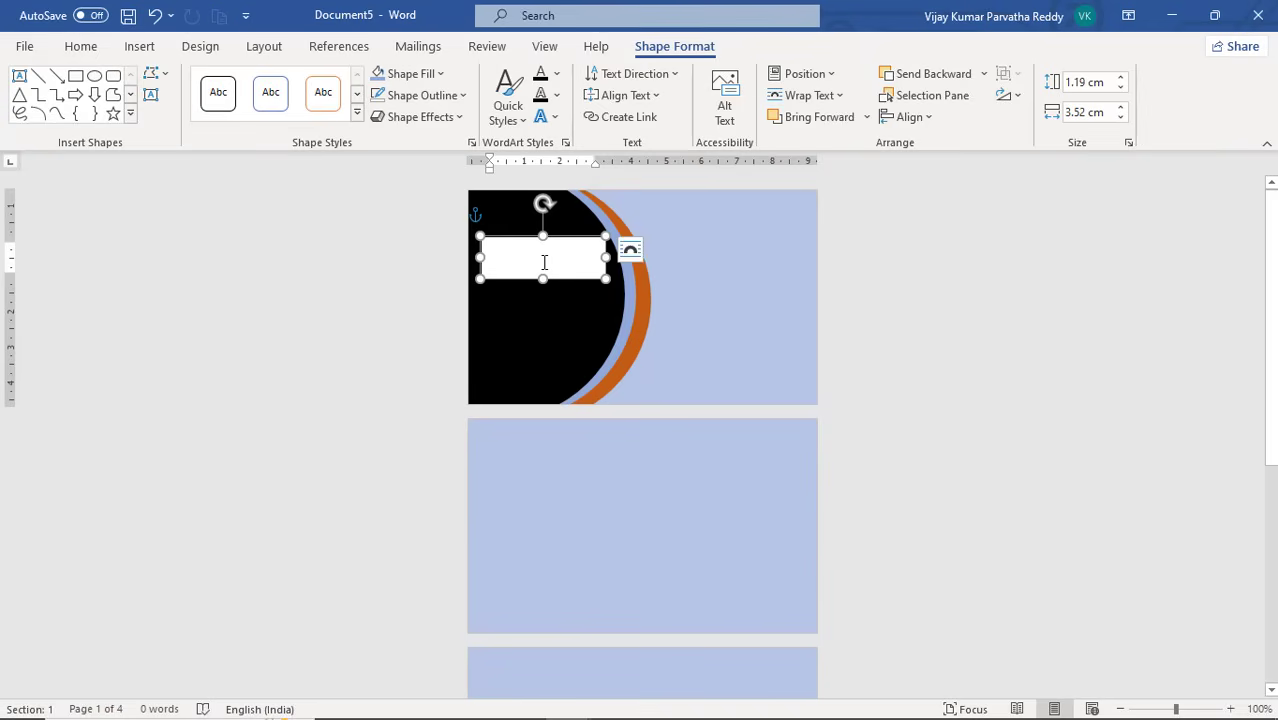
type("ABCD")
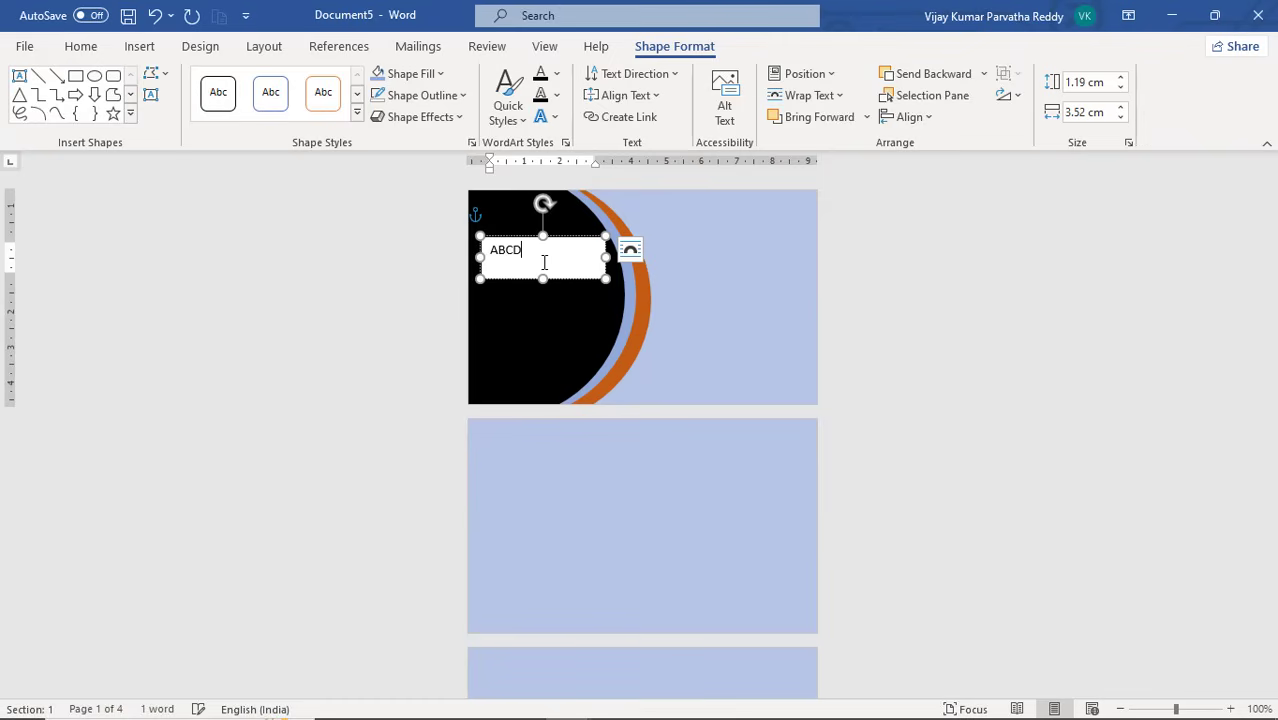
Center the ABCD text in its text box and set its font to Algerian
key("ctrl+a")
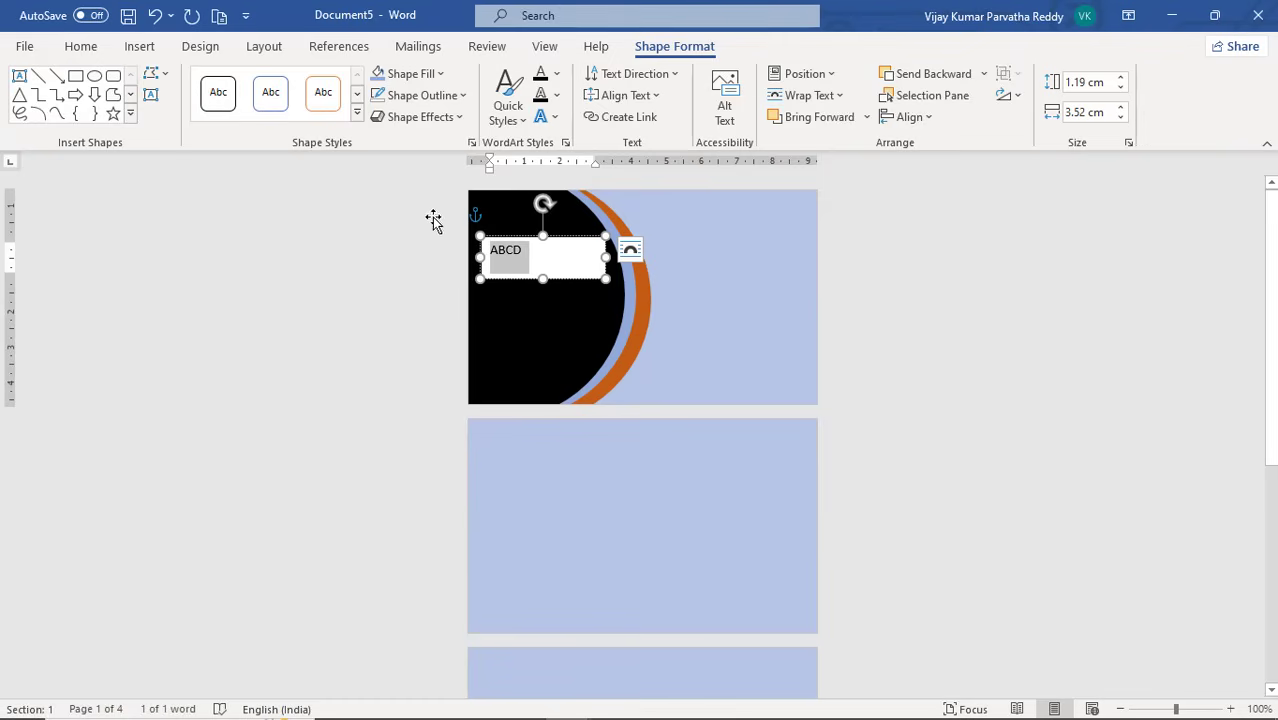
left_click(82, 47)
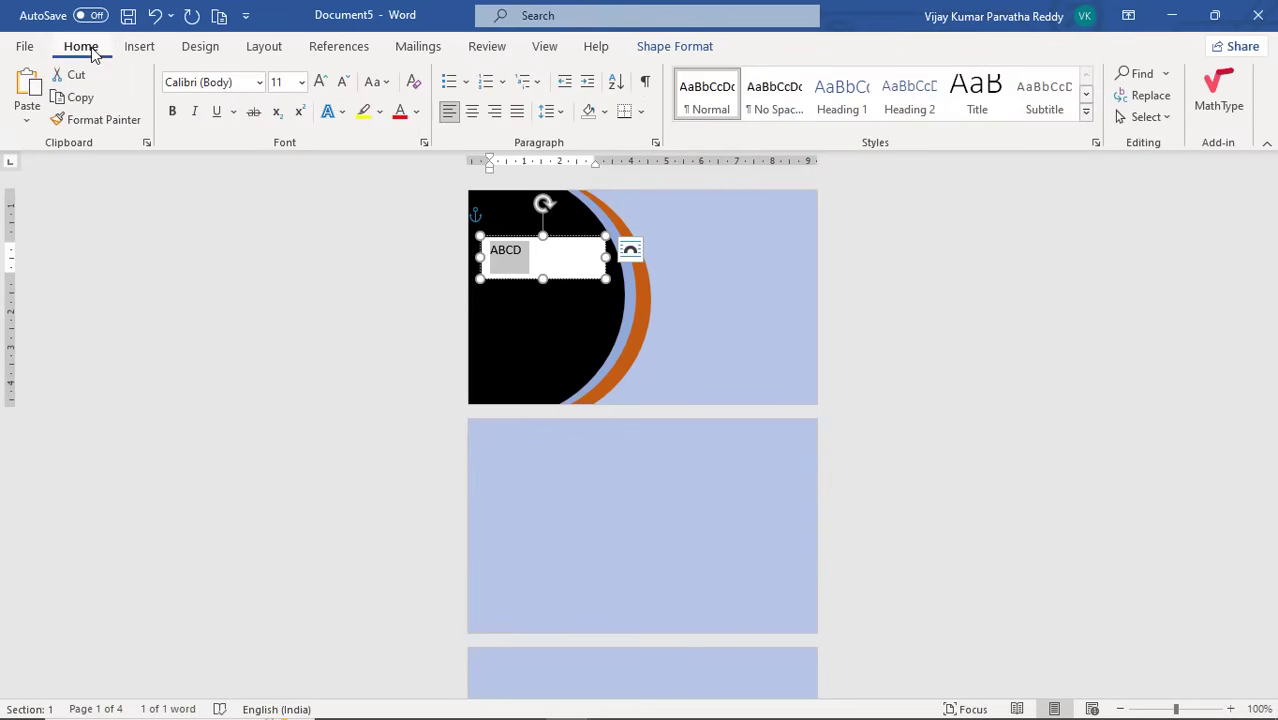
left_click(471, 115)
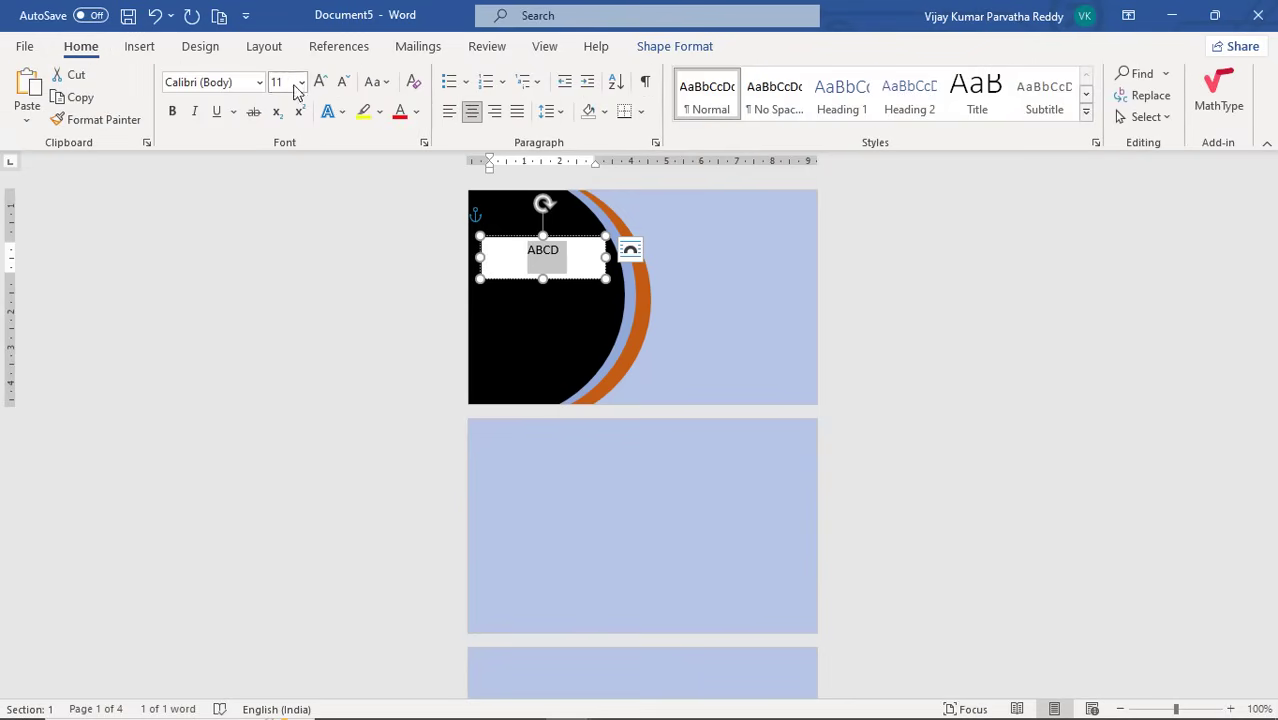
left_click(261, 83)
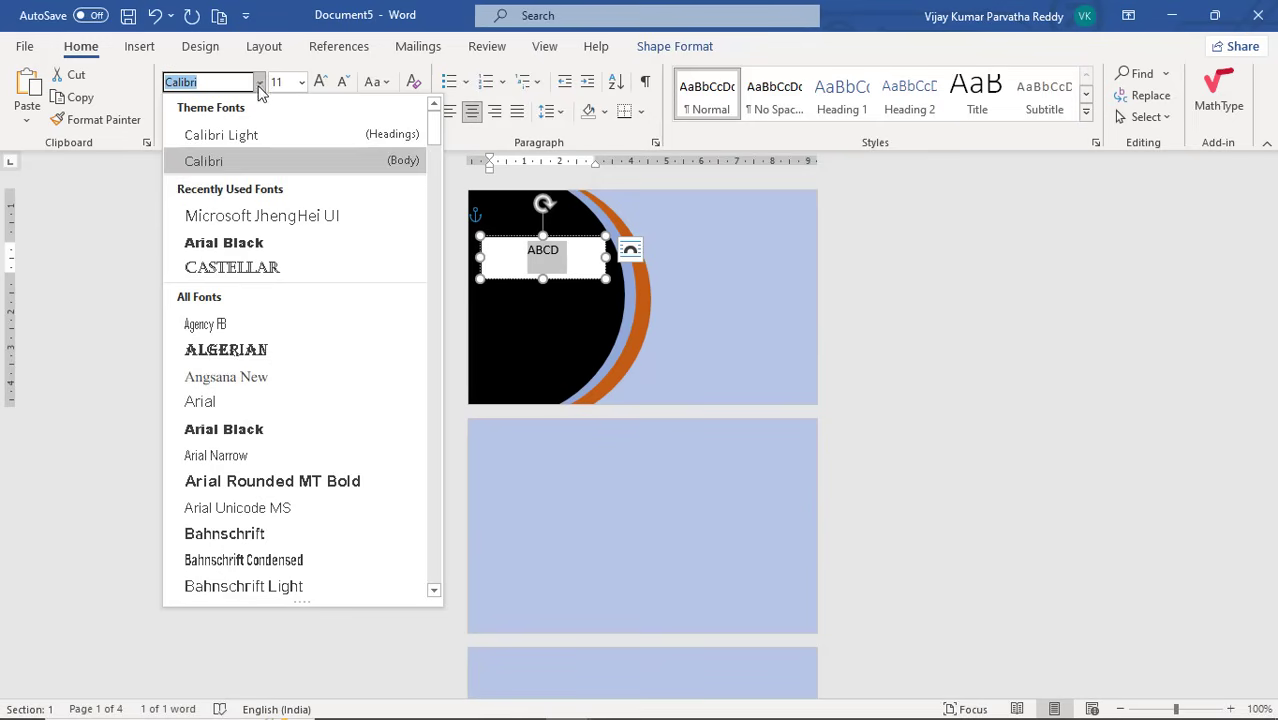
left_click(261, 354)
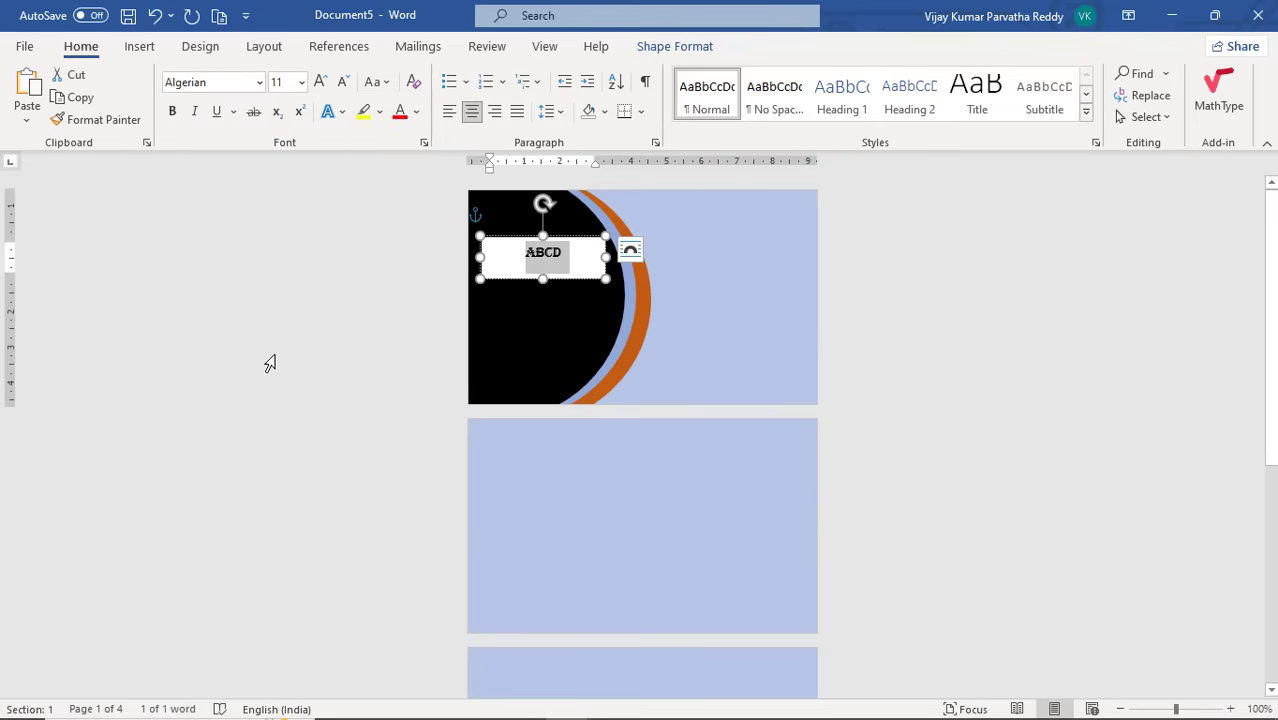
Enlarge the Algerian ABCD text to 24 pt and nudge its text box slightly left on the black oval
key("ctrl+shift+period")
key("ctrl+shift+period")
key("ctrl+shift+period")
key("ctrl+shift+period")
key("ctrl+shift+period")
key("ctrl+shift+period")
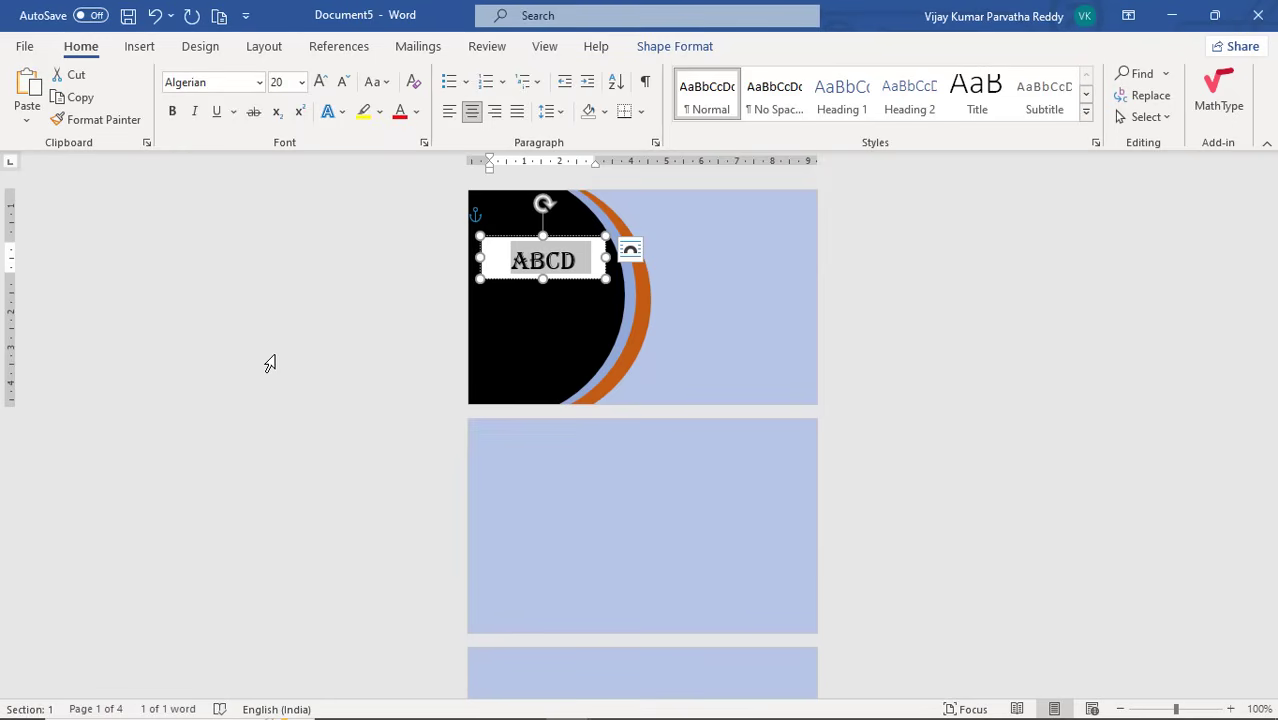
key("ctrl+shift+period")
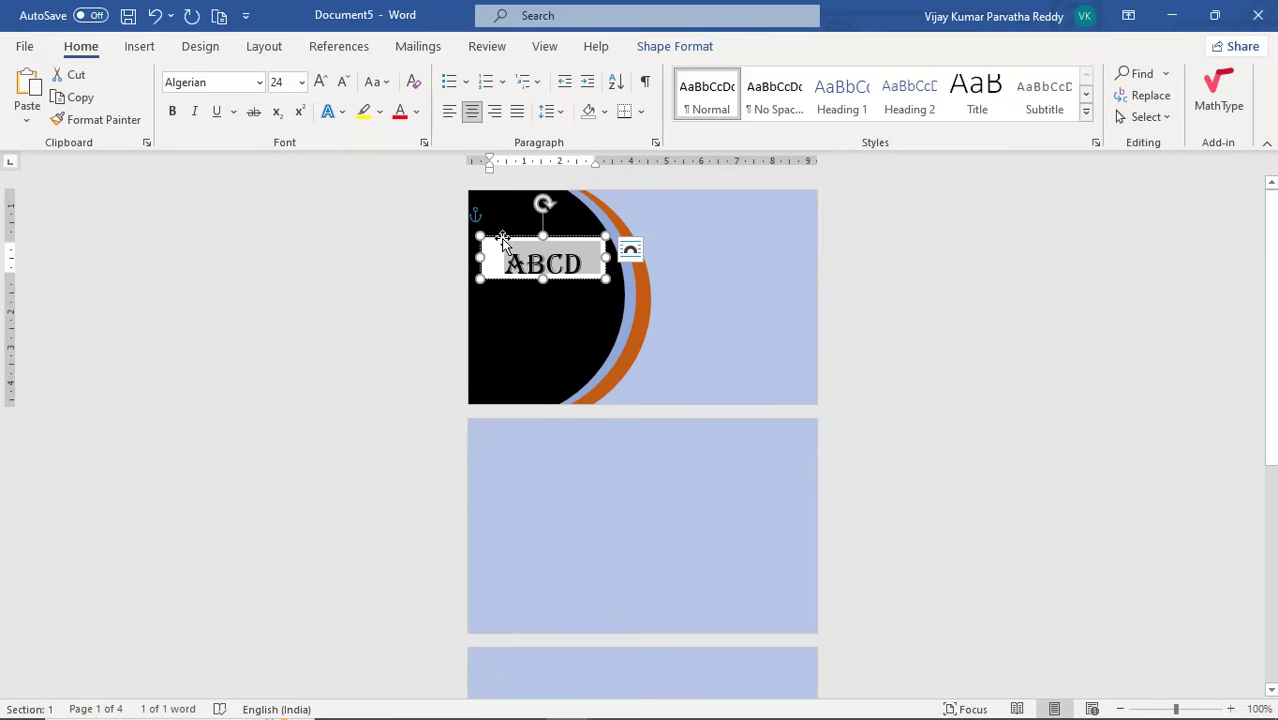
left_click_drag(503, 242, 493, 240)
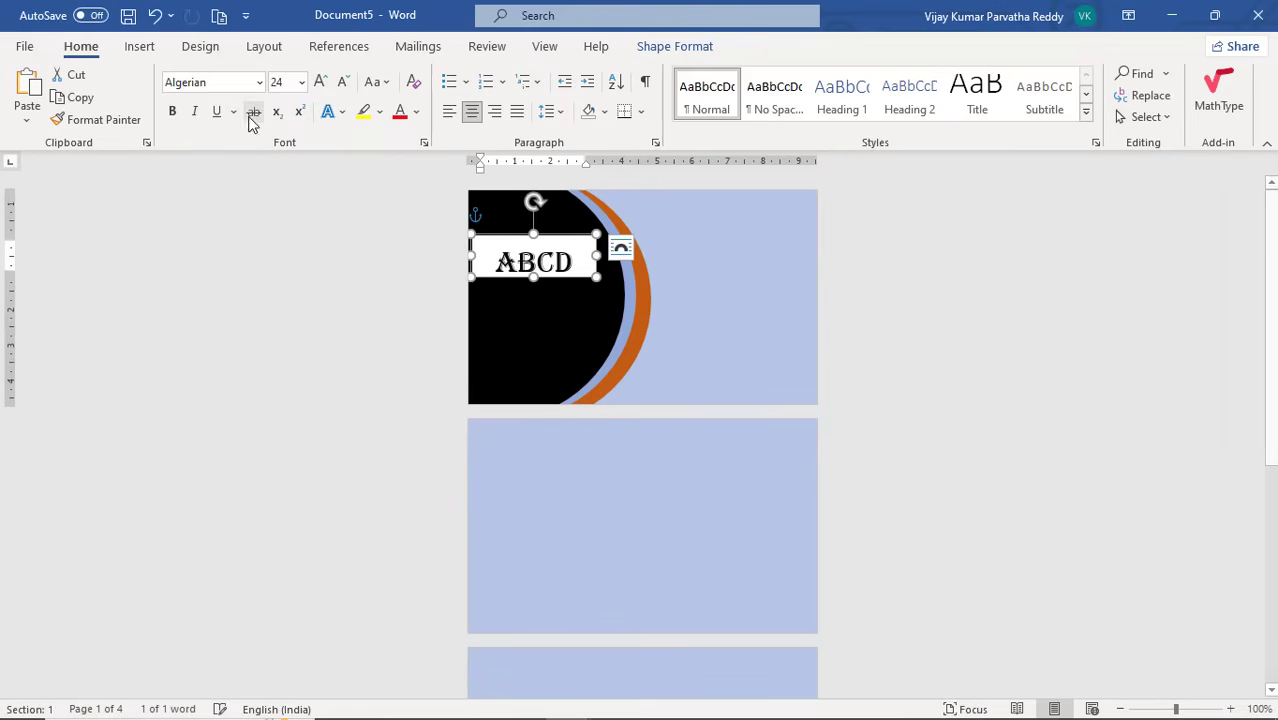
left_click(259, 82)
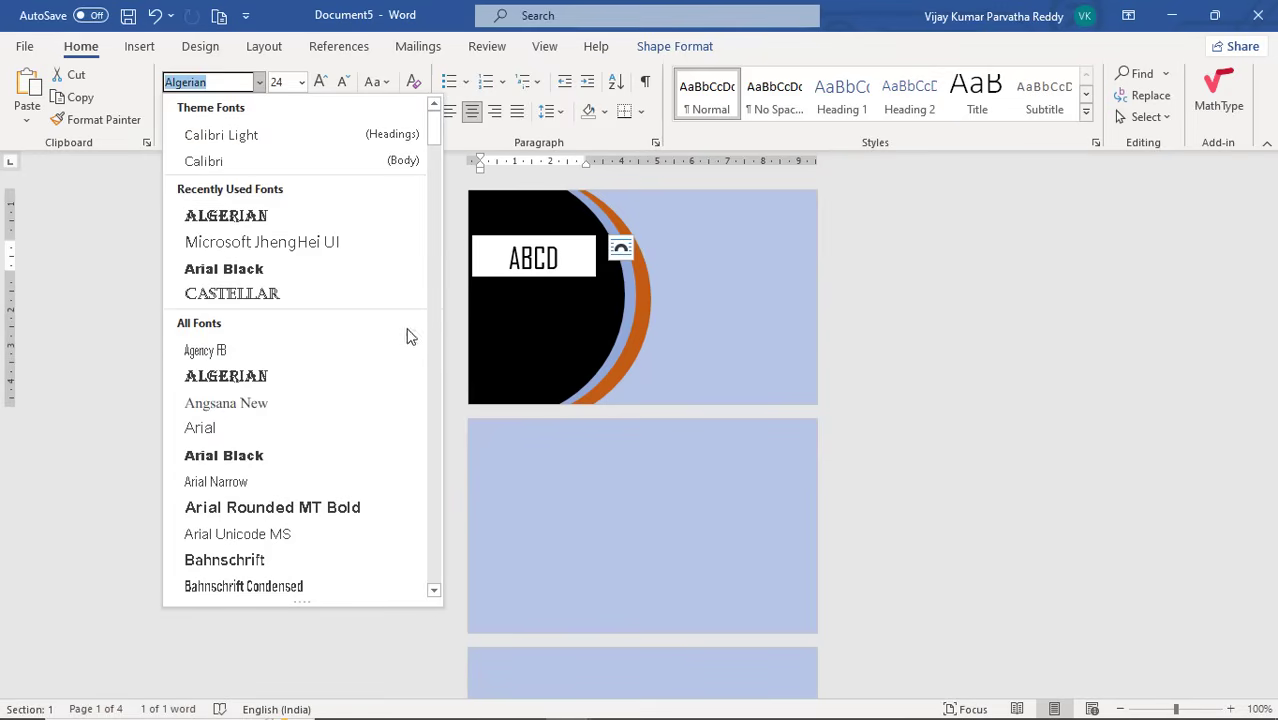
left_click(368, 221)
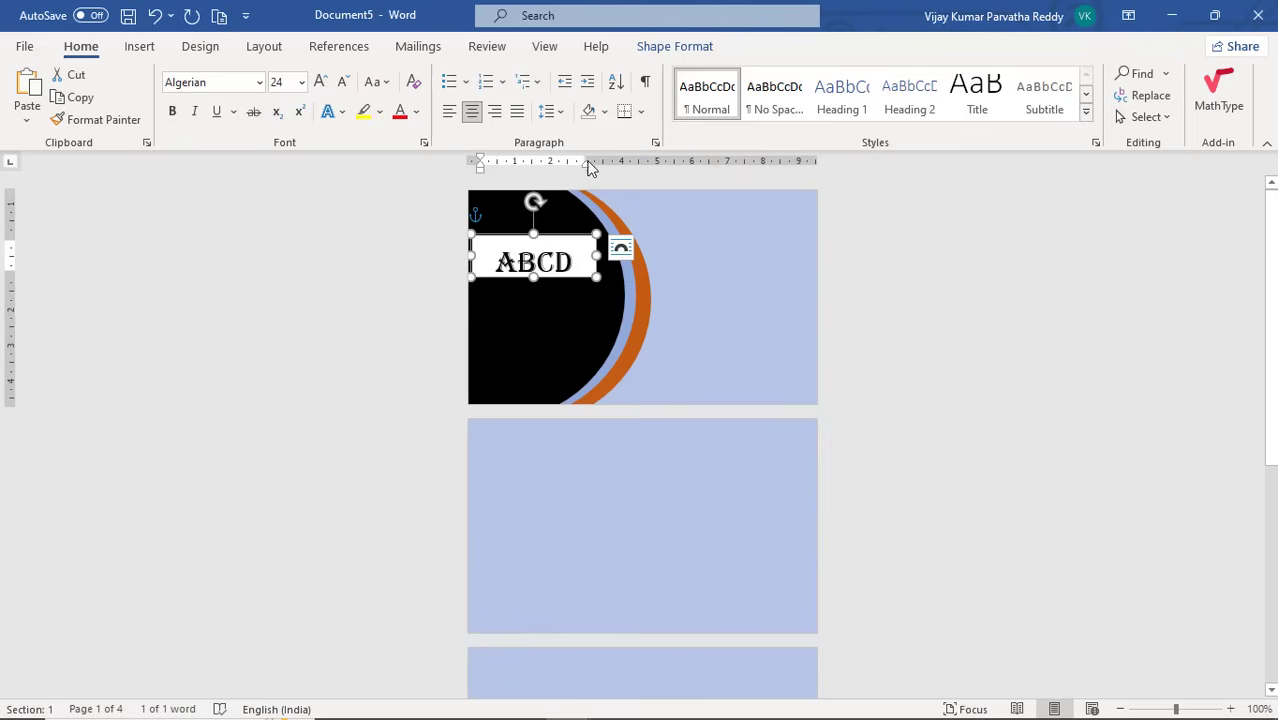
Set the ABCD text box to no outline and no fill
left_click(655, 55)
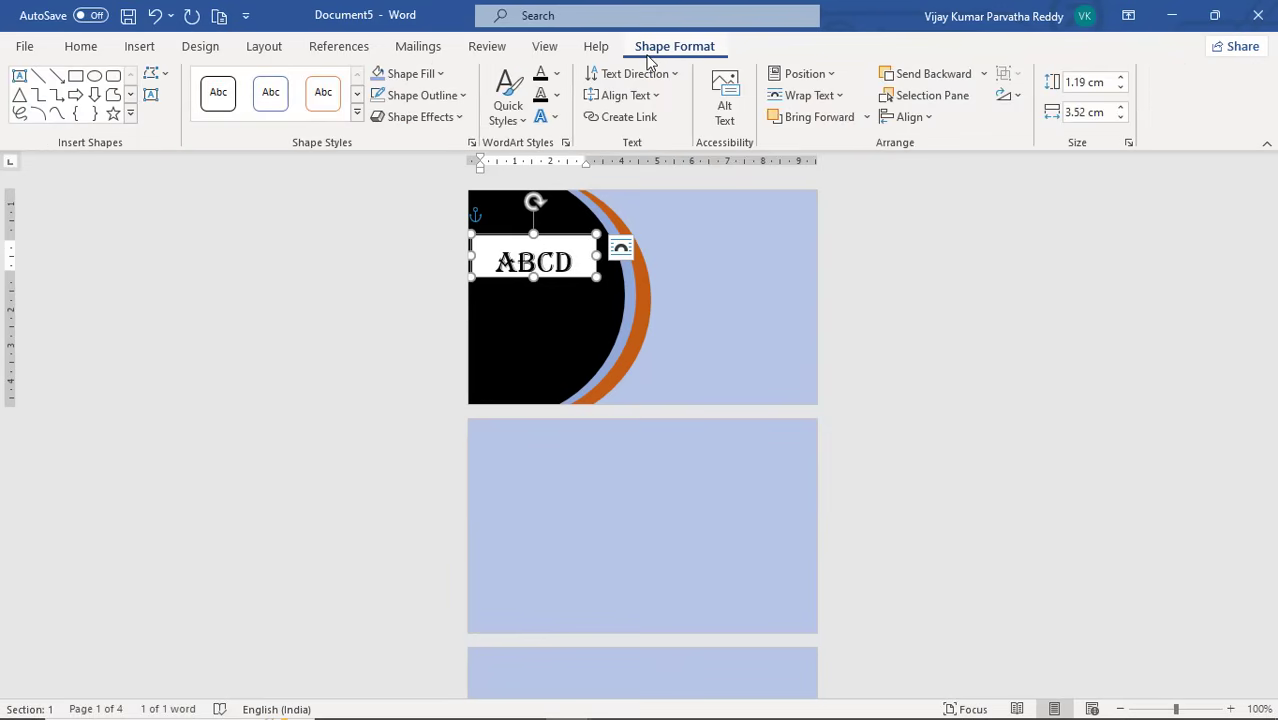
left_click(464, 95)
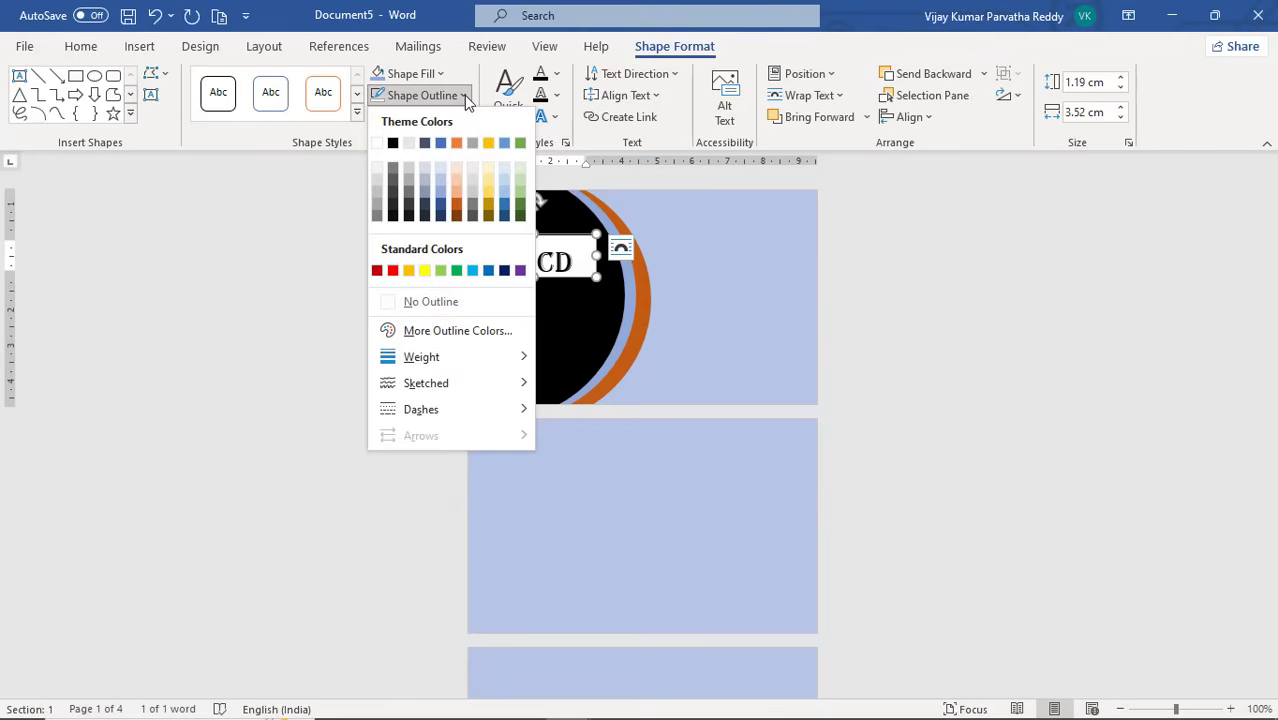
left_click(429, 303)
left_click(689, 297)
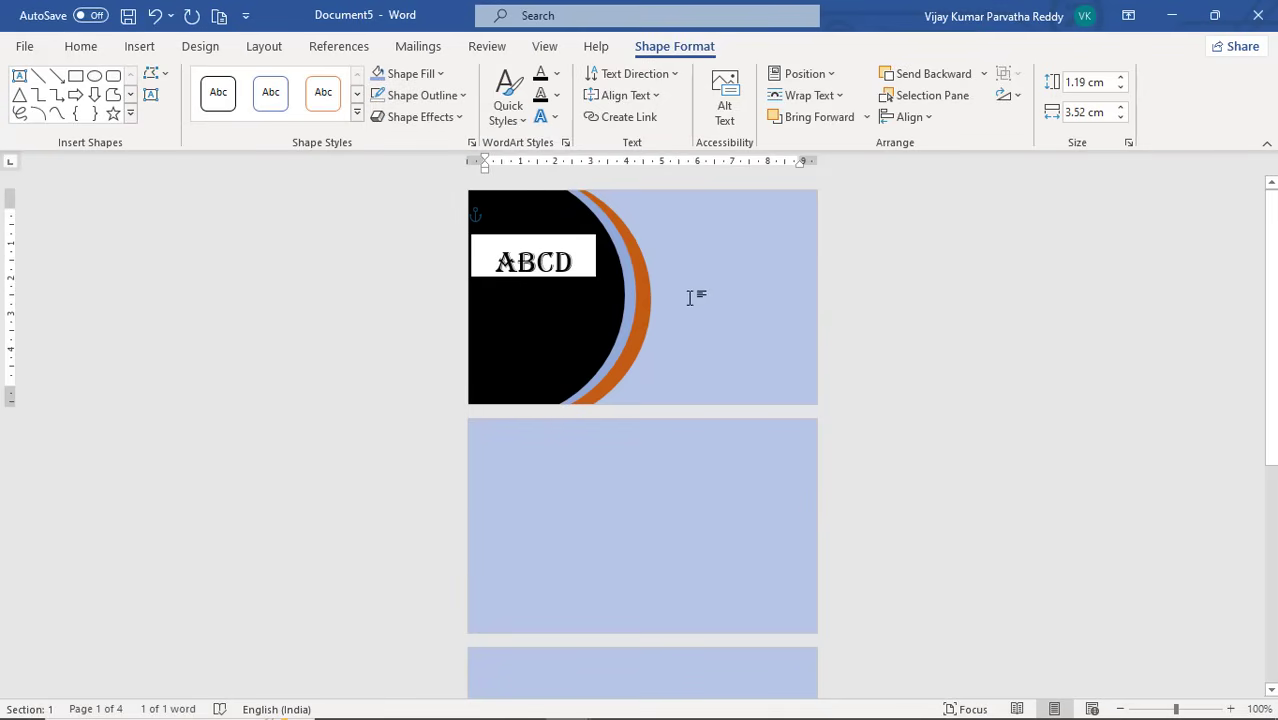
left_click(583, 278)
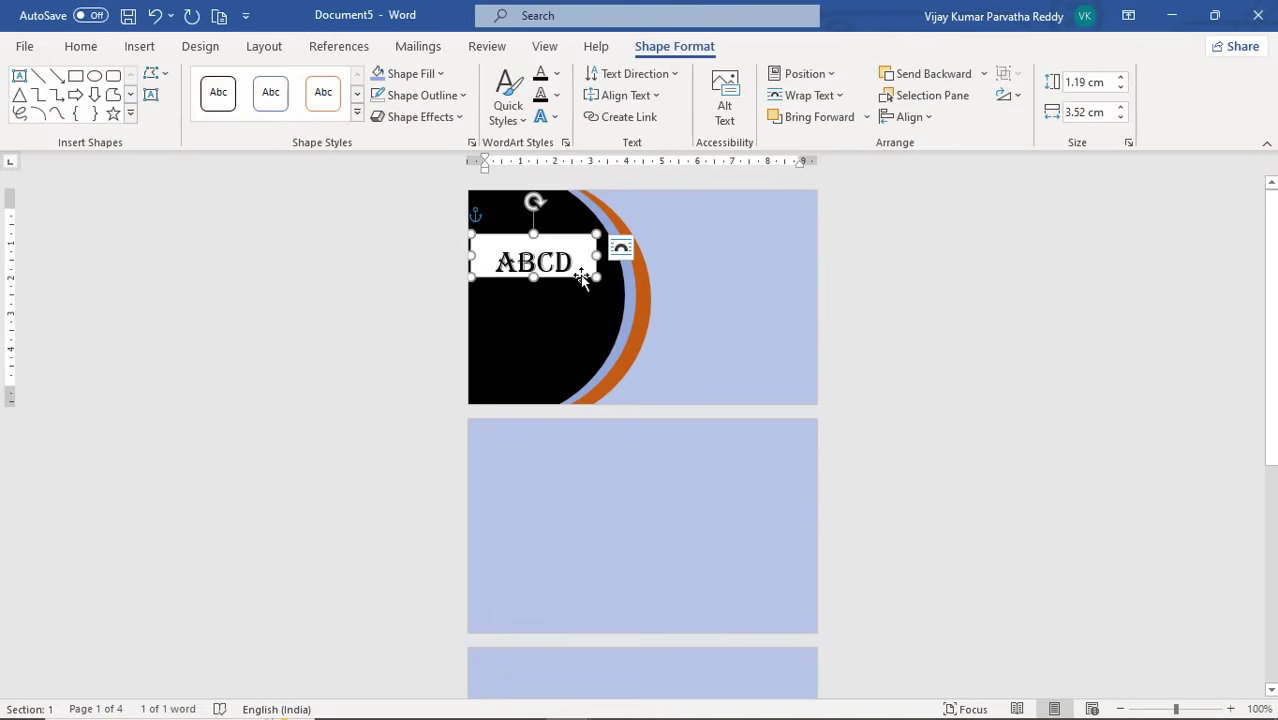
left_click(443, 77)
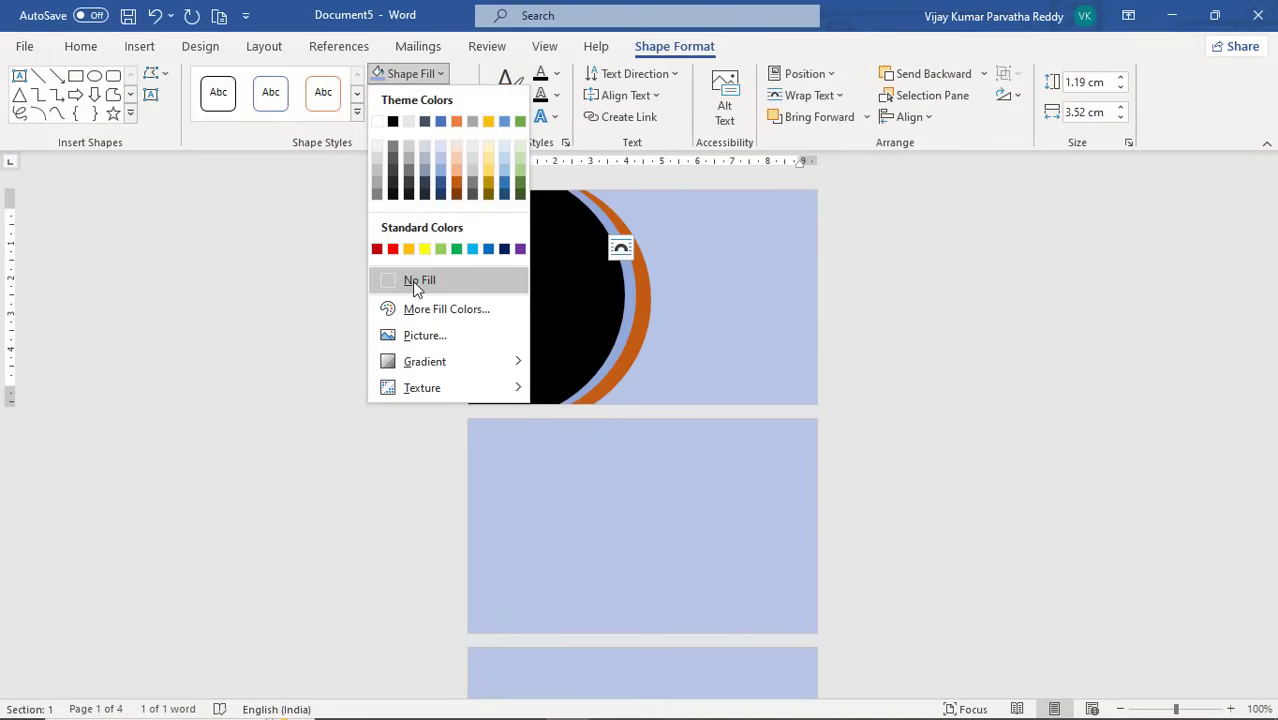
left_click(412, 281)
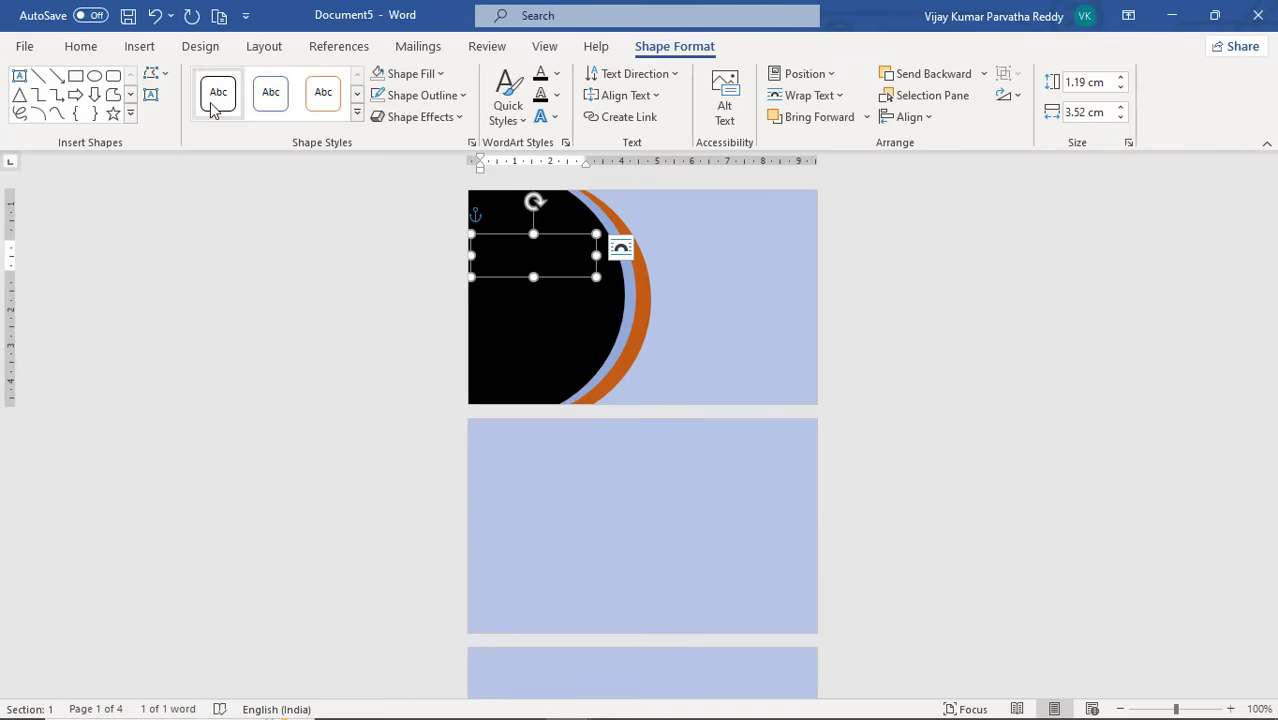
Color the ABCD text standard yellow and make it italic
left_click(82, 48)
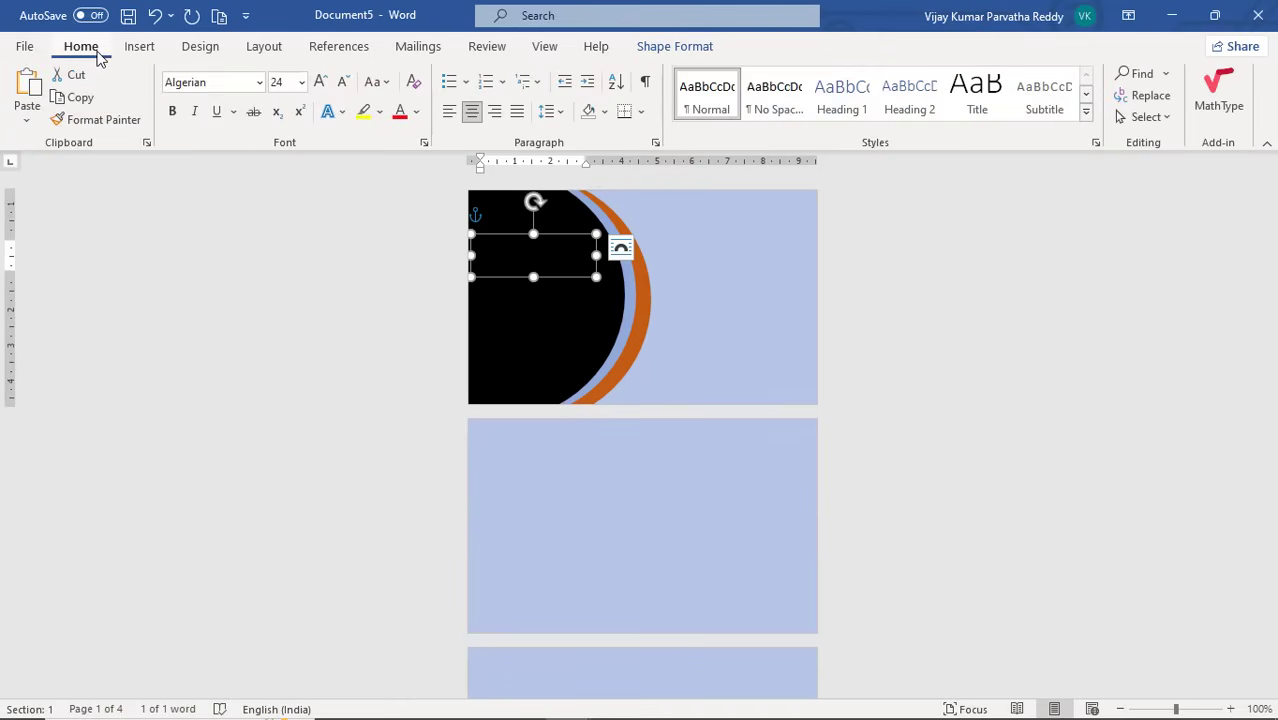
left_click(417, 113)
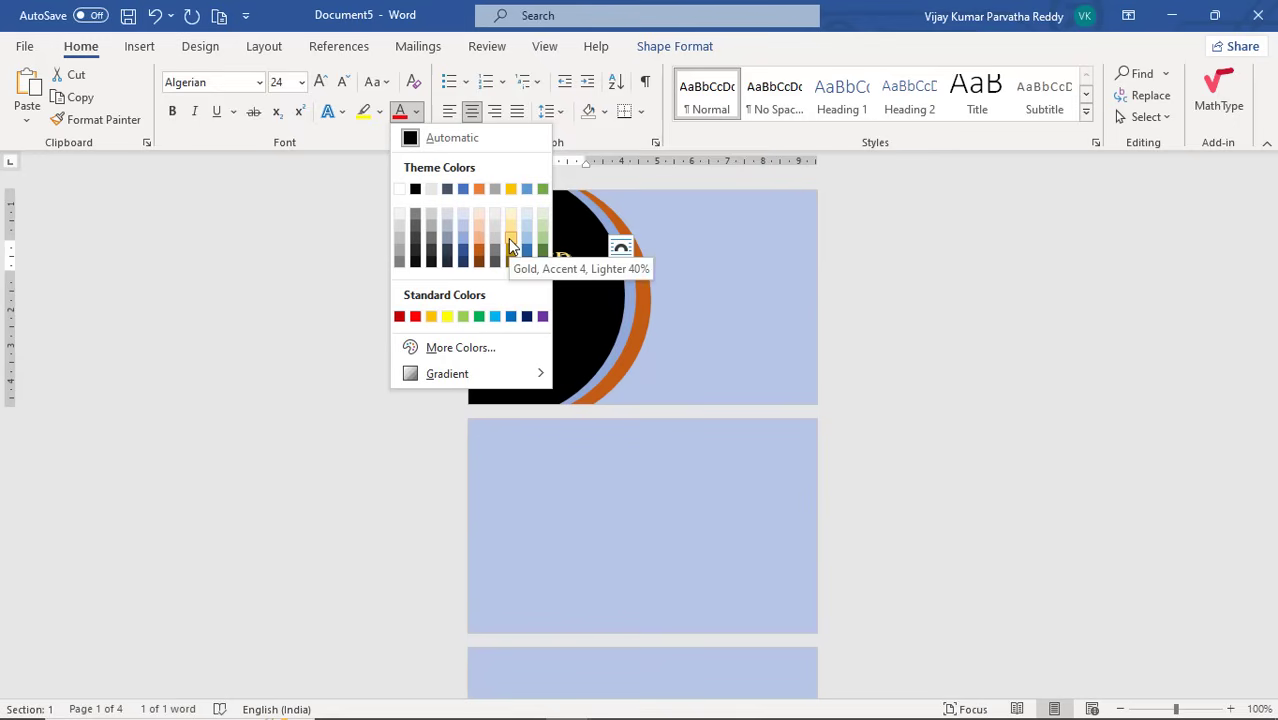
left_click(446, 317)
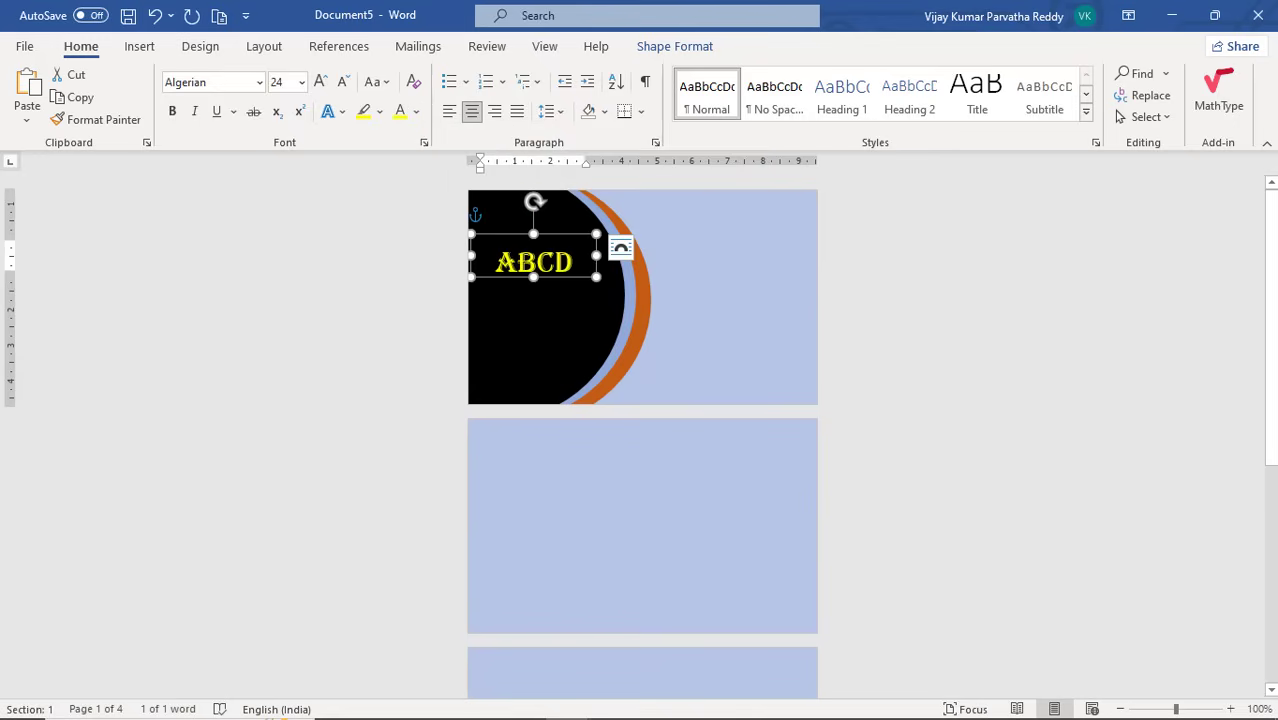
left_click(194, 114)
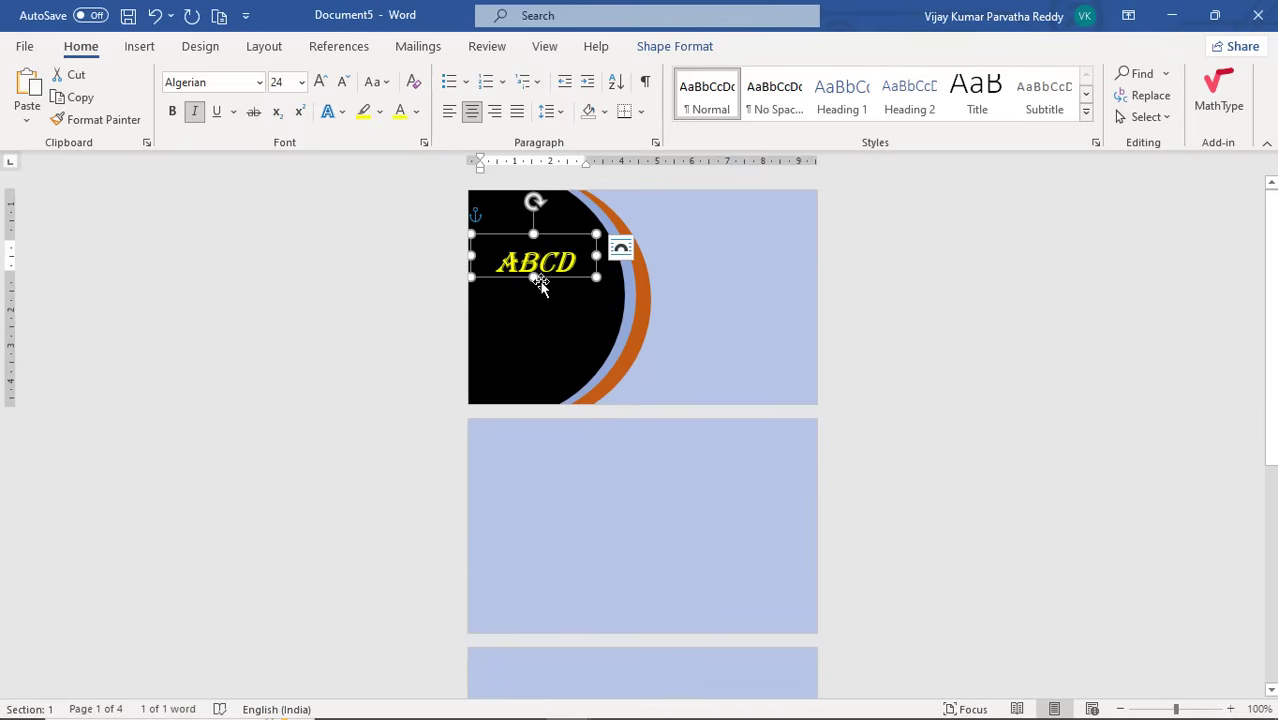
Paste a copy of the ABCD text box directly beneath the original and replace its text with COMPU
key("ctrl+v")
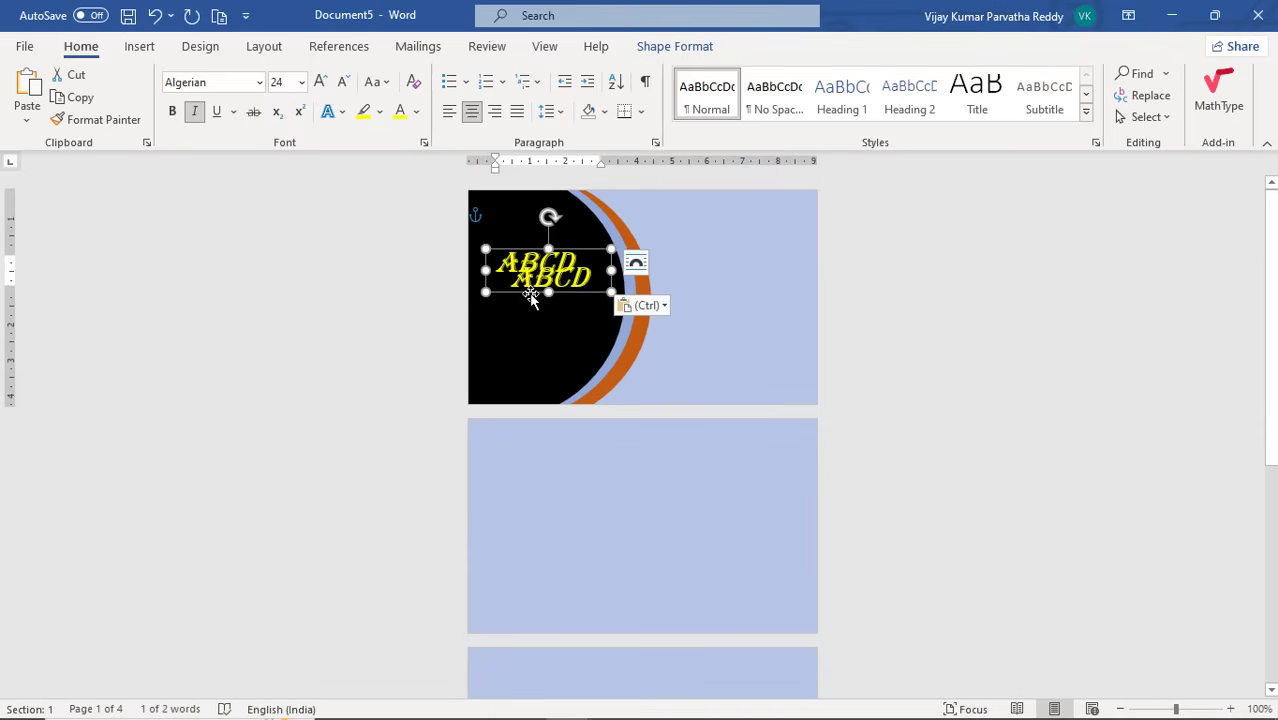
left_click_drag(531, 296, 517, 322)
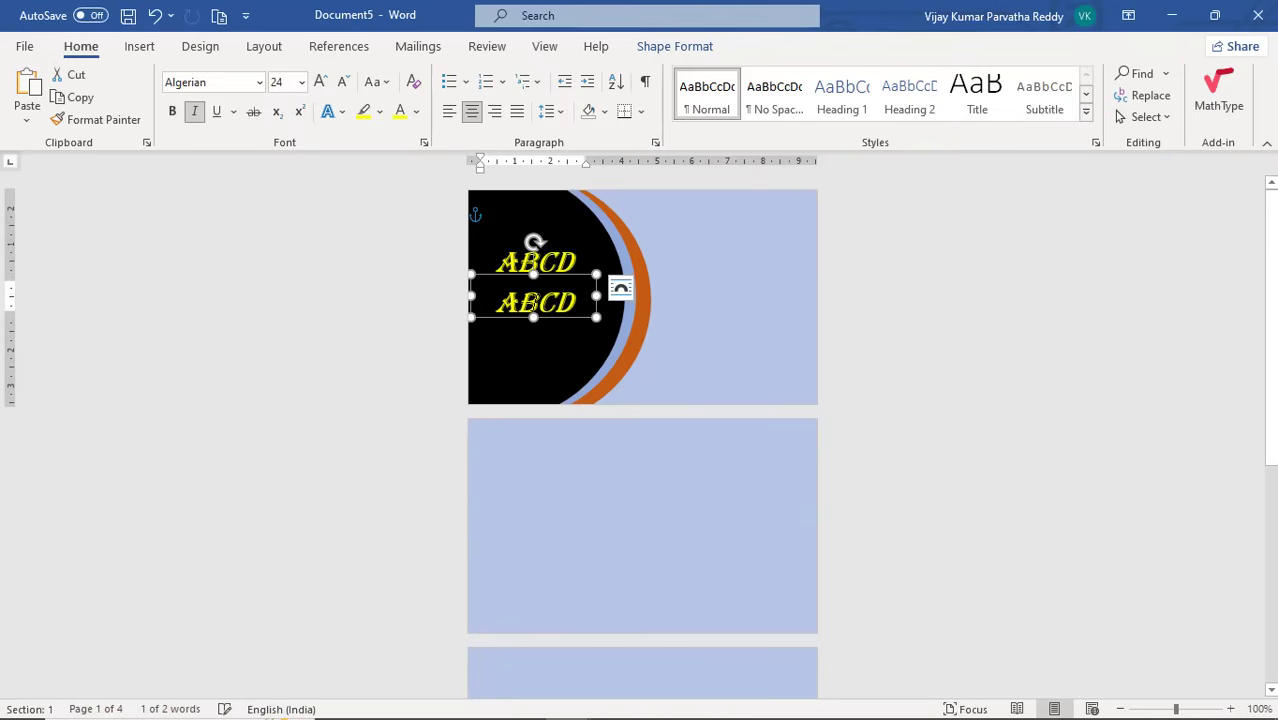
left_click(536, 302)
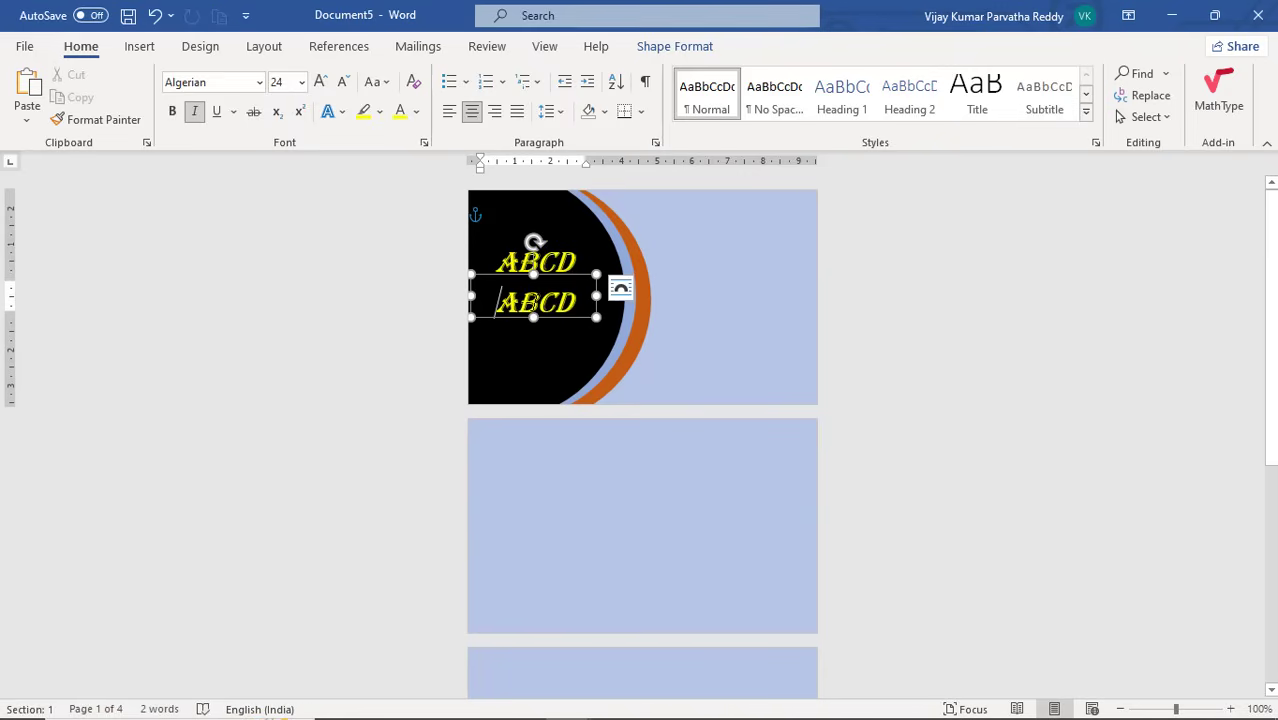
double_click(533, 302)
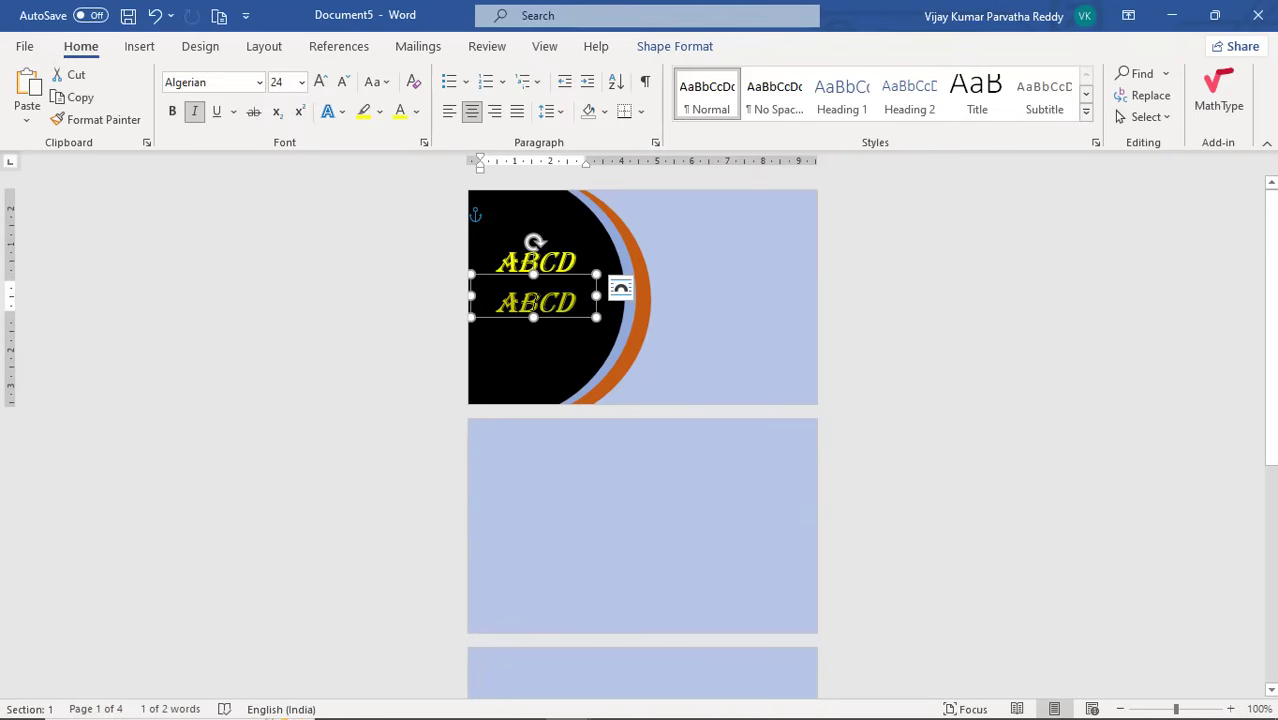
type("COMPU")
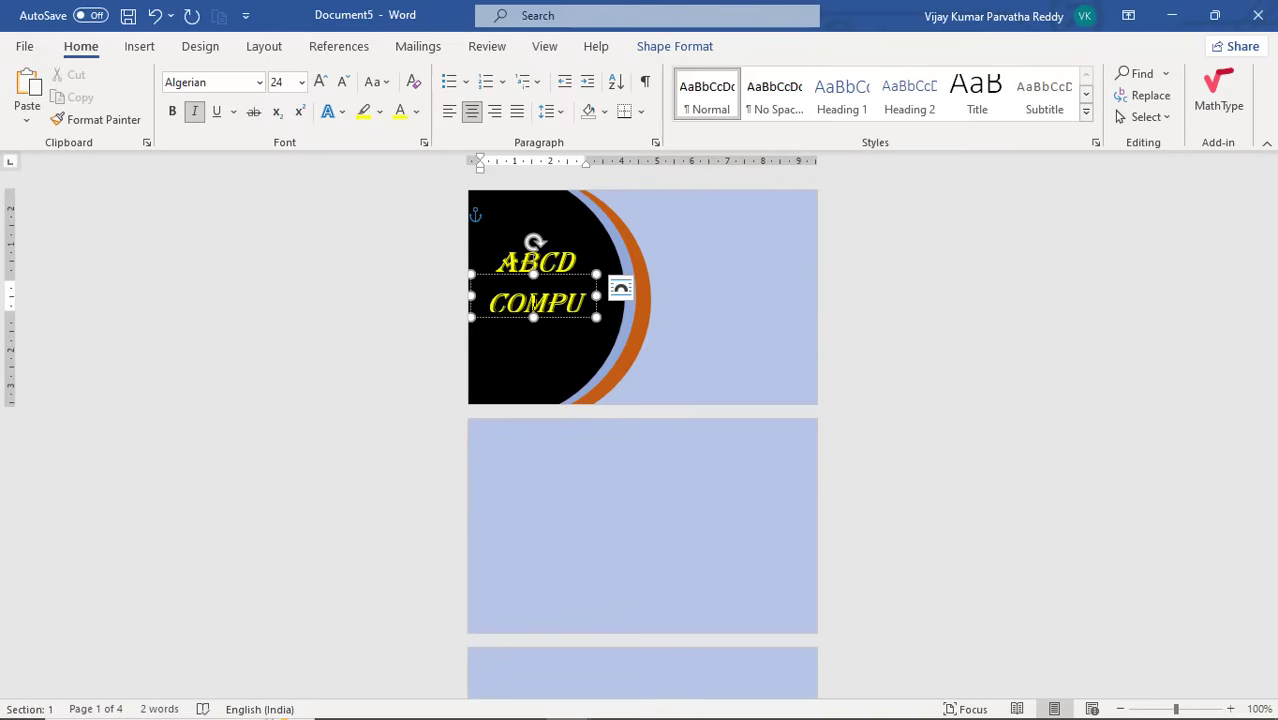
Set the text wrapping of the COMPU text box to In Front of Text
left_click(620, 288)
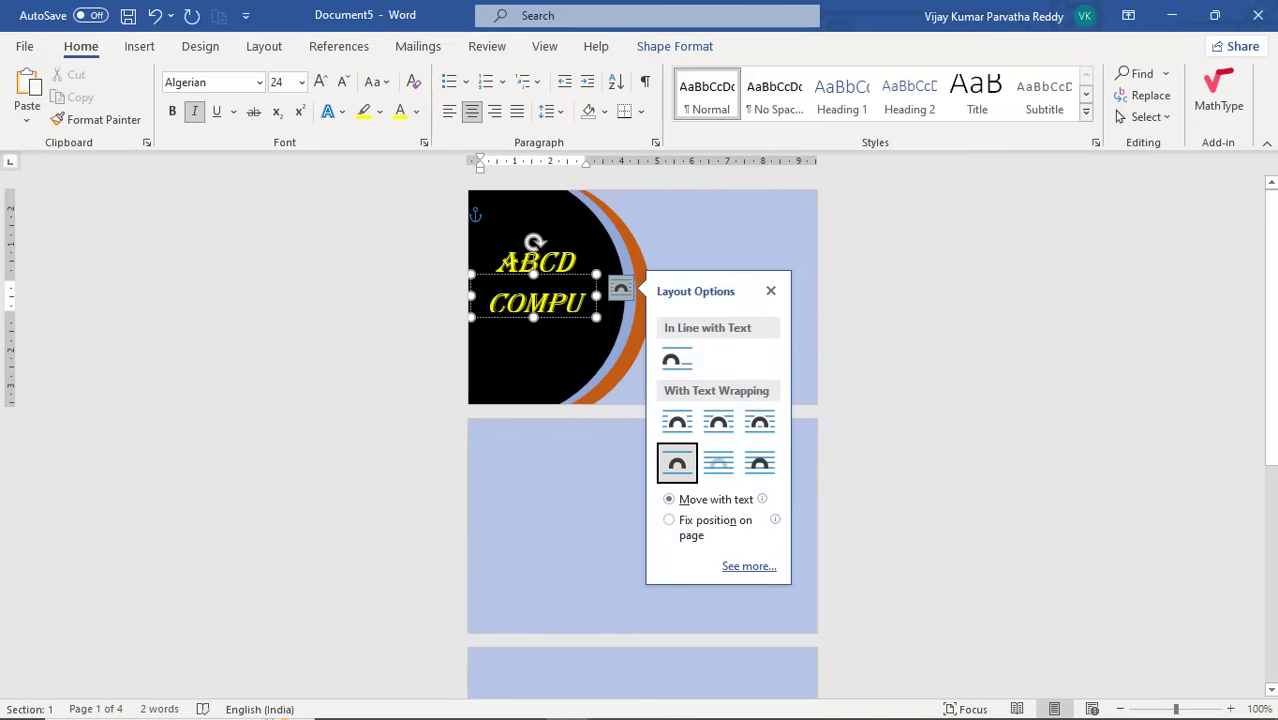
left_click(760, 463)
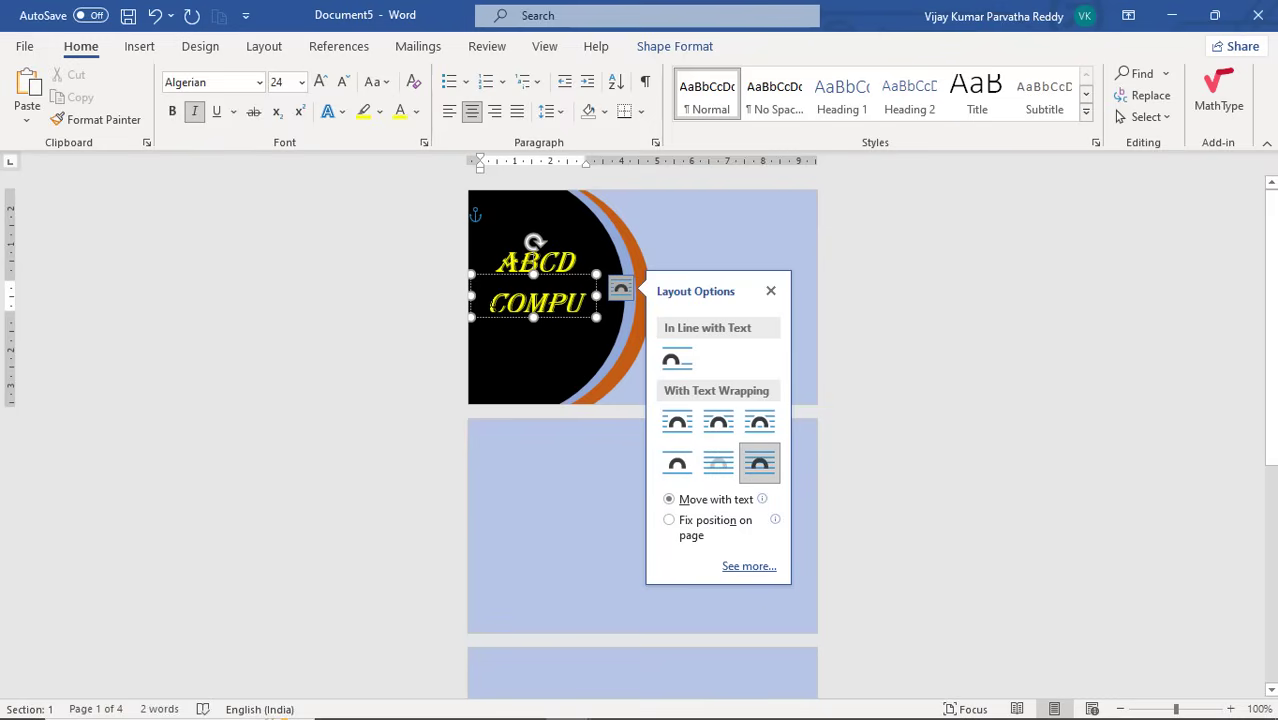
Extend COMPU to COMPUTER and reduce the letters COMPUTE to 16 pt
key("shift+Right")
key("shift+Right")
key("shift+Right")
key("shift+Right")
key("shift+Right")
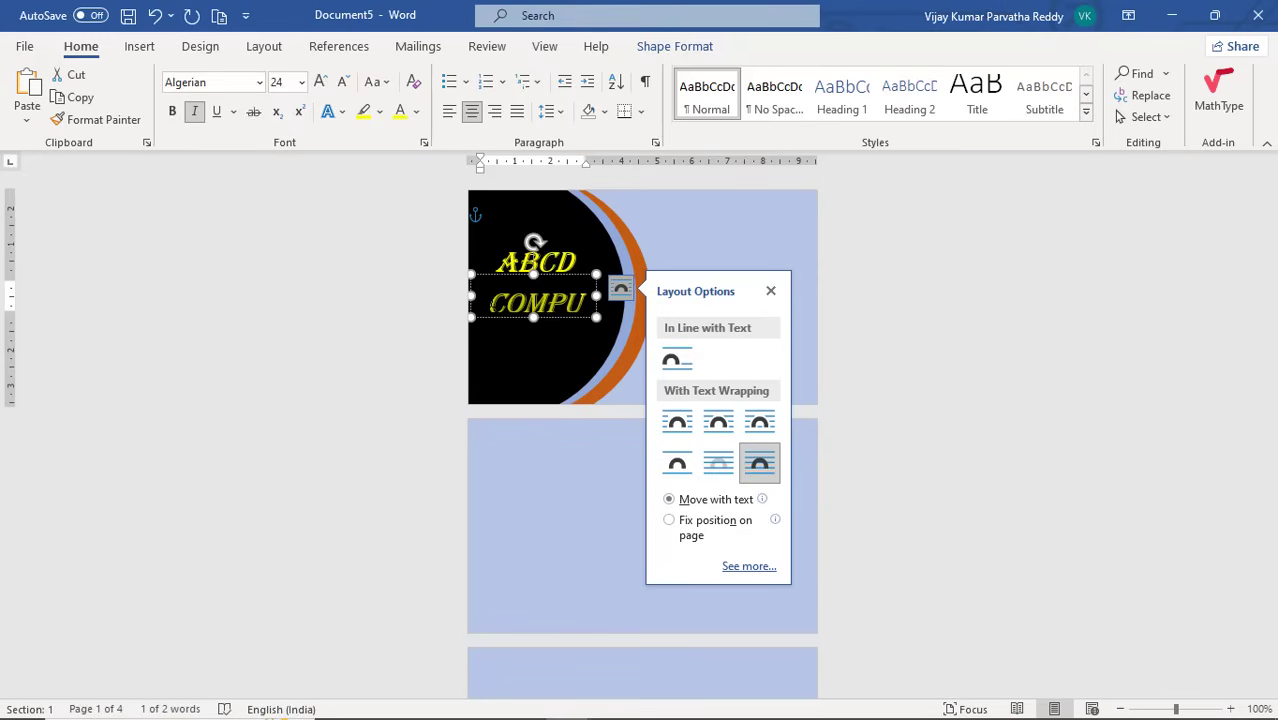
type("T")
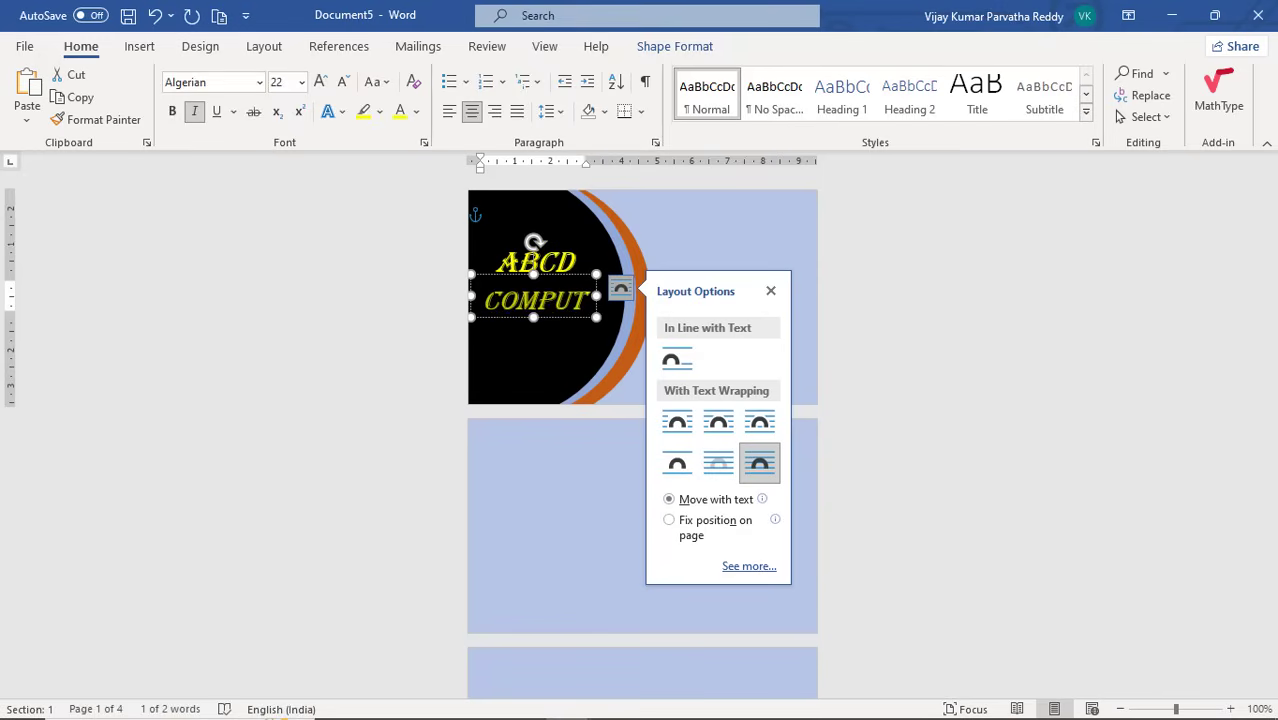
type("E")
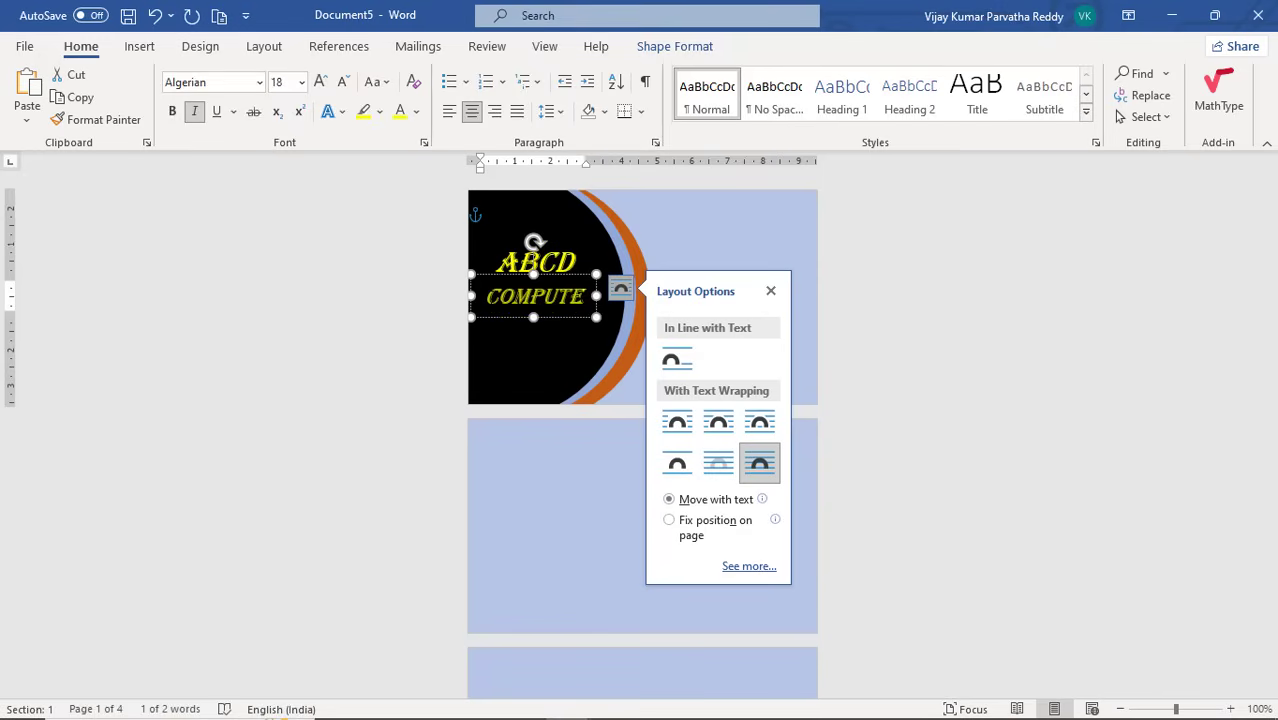
type("R")
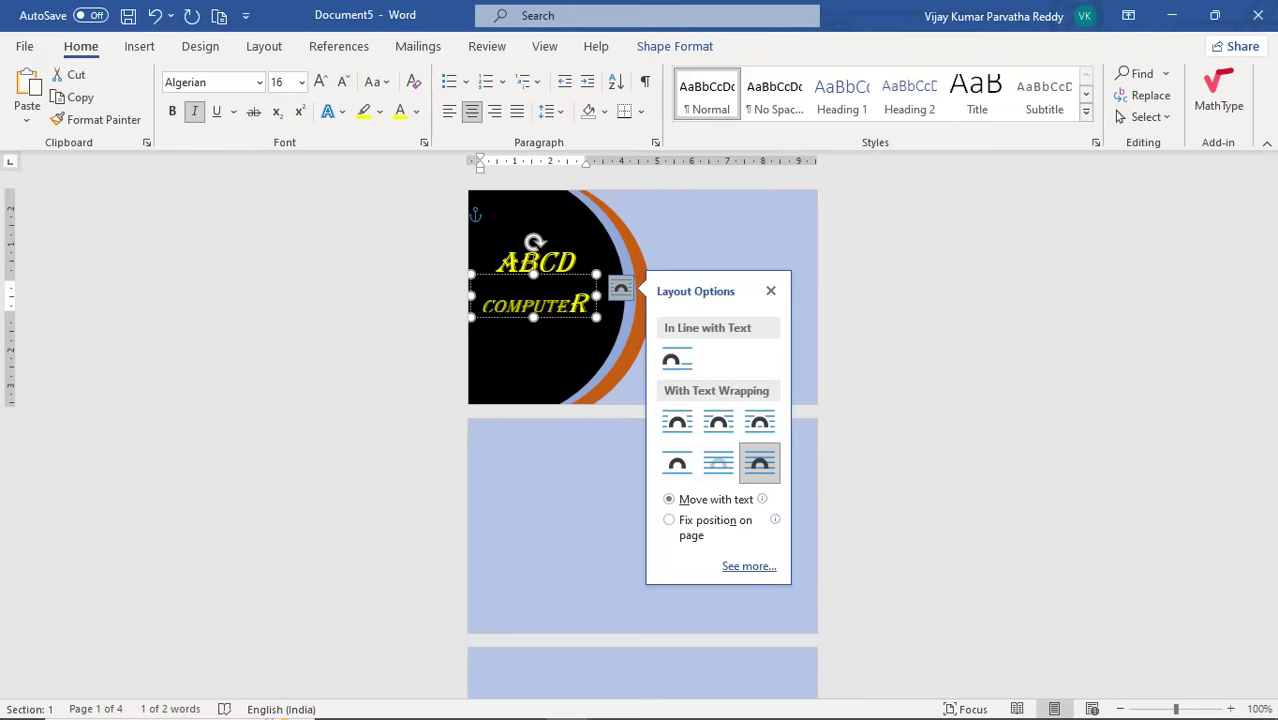
Set the word COMPUTER to 12 pt and add an S to make it COMPUTERS
left_click(522, 300)
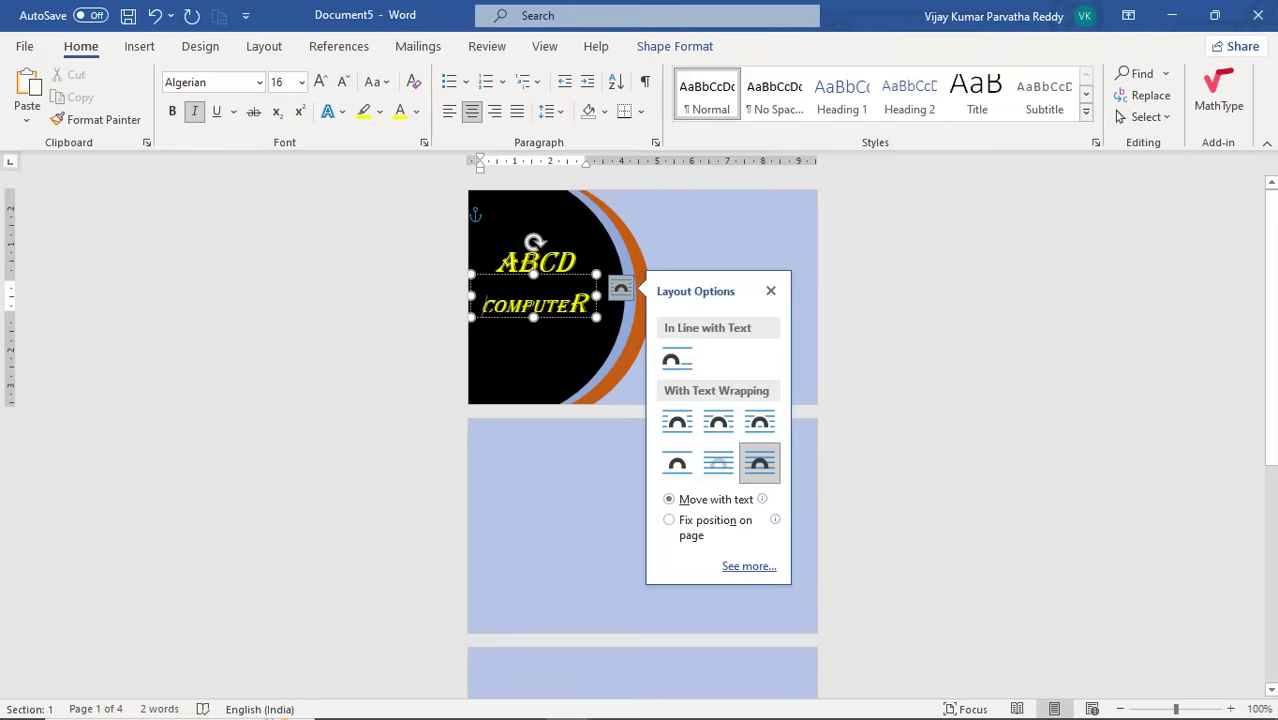
key("ctrl+a")
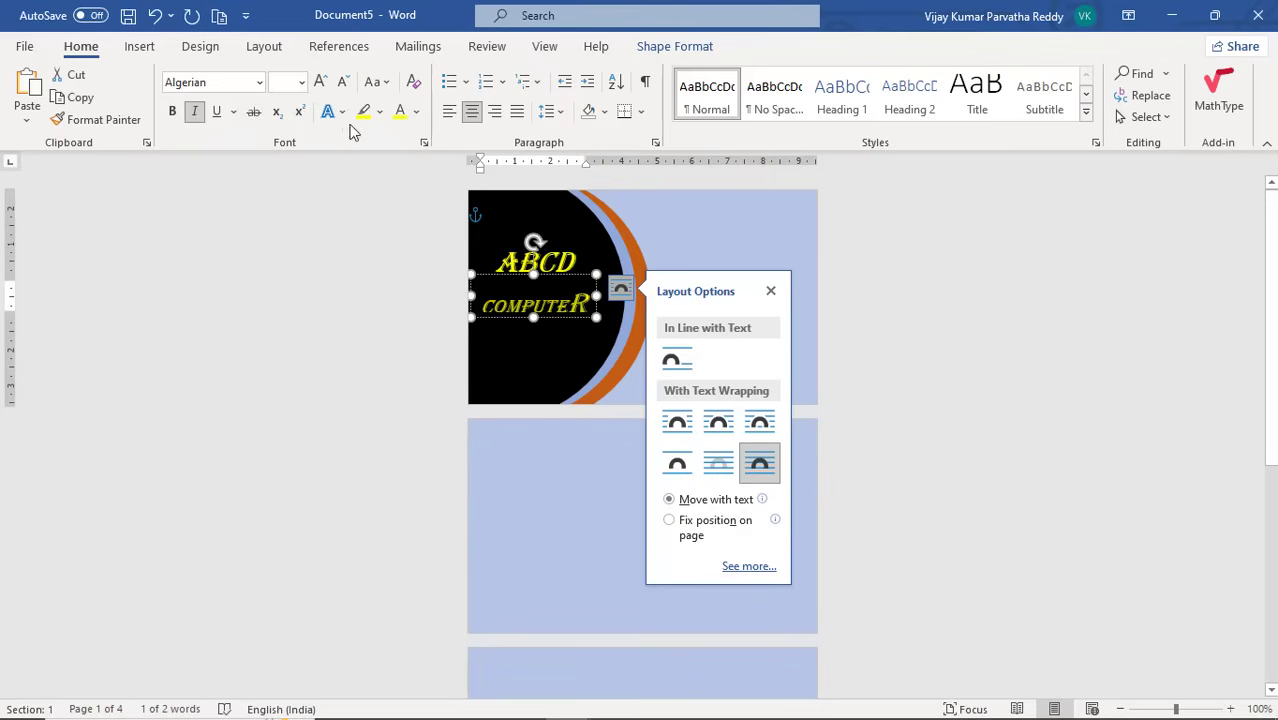
left_click(303, 83)
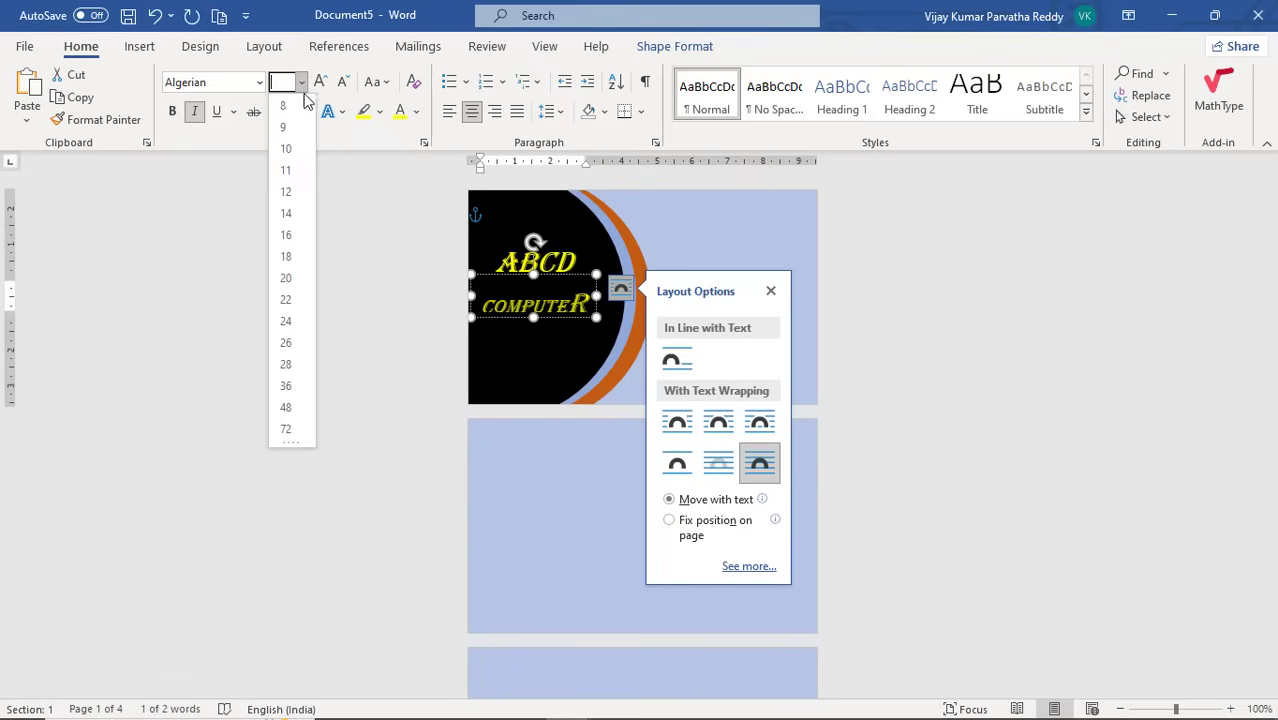
left_click(286, 192)
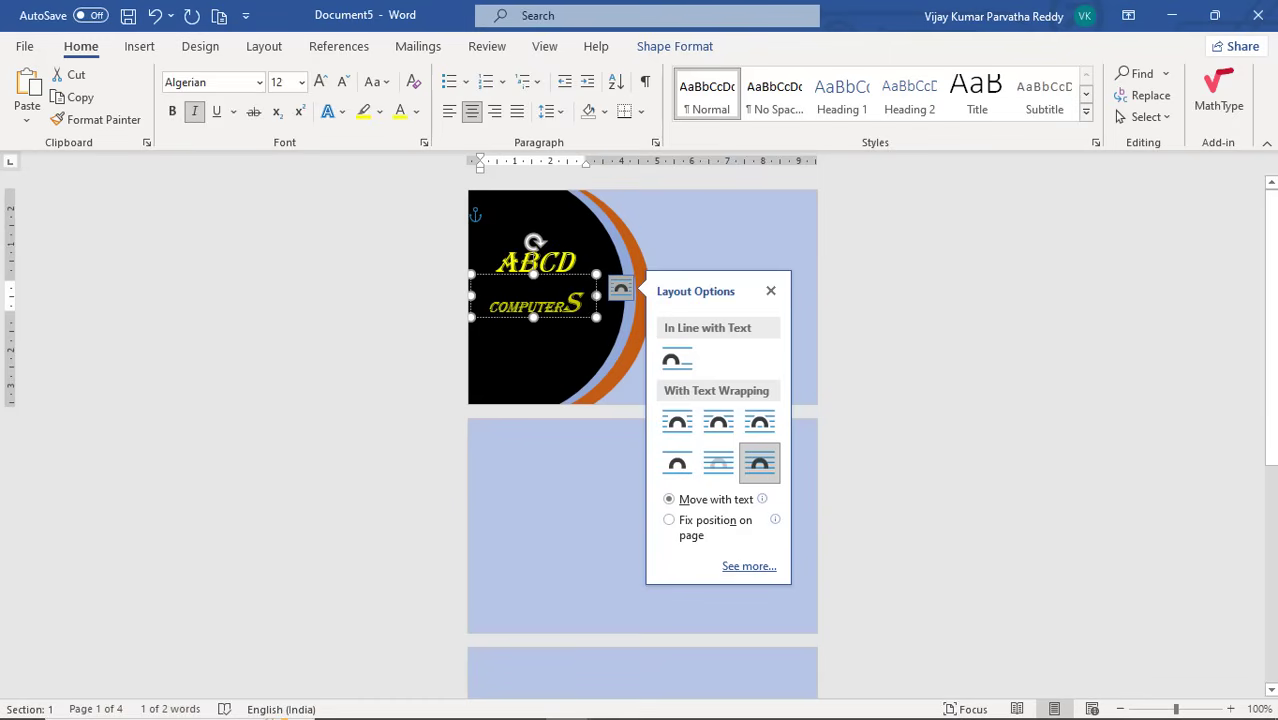
Set the text beneath ABCD to 16 pt and move its text box slightly down
left_click(302, 84)
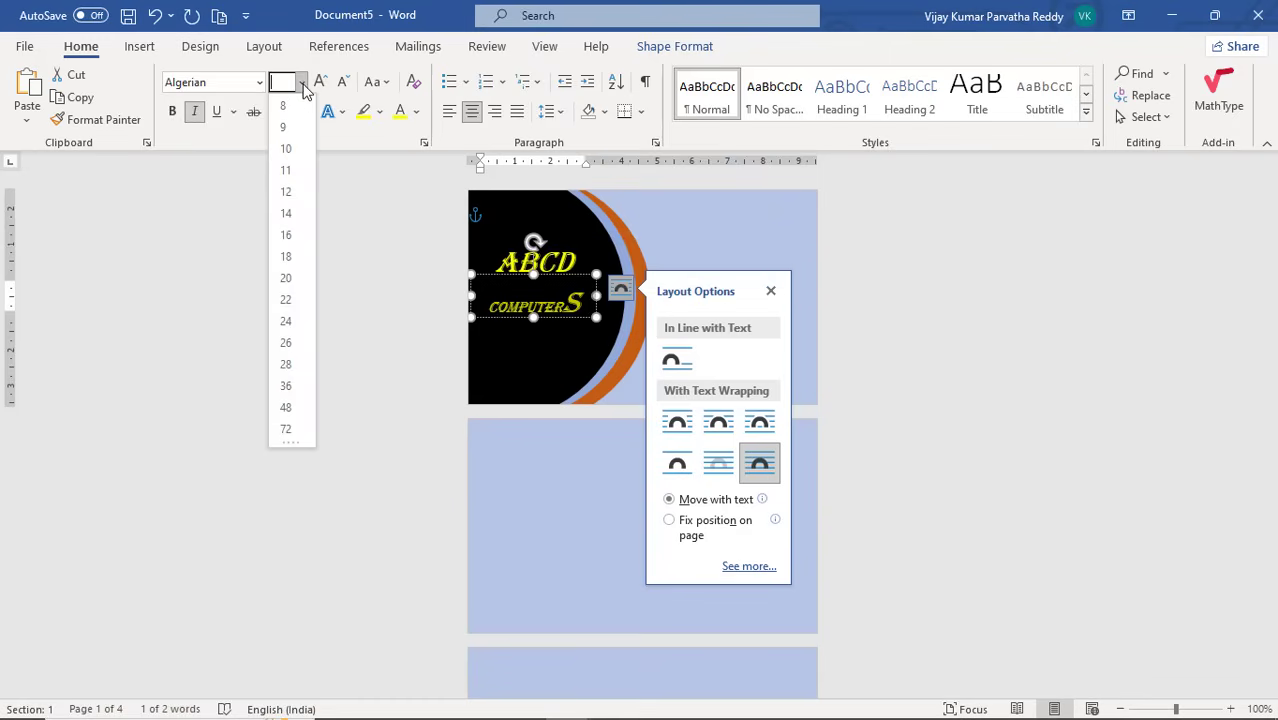
left_click(287, 235)
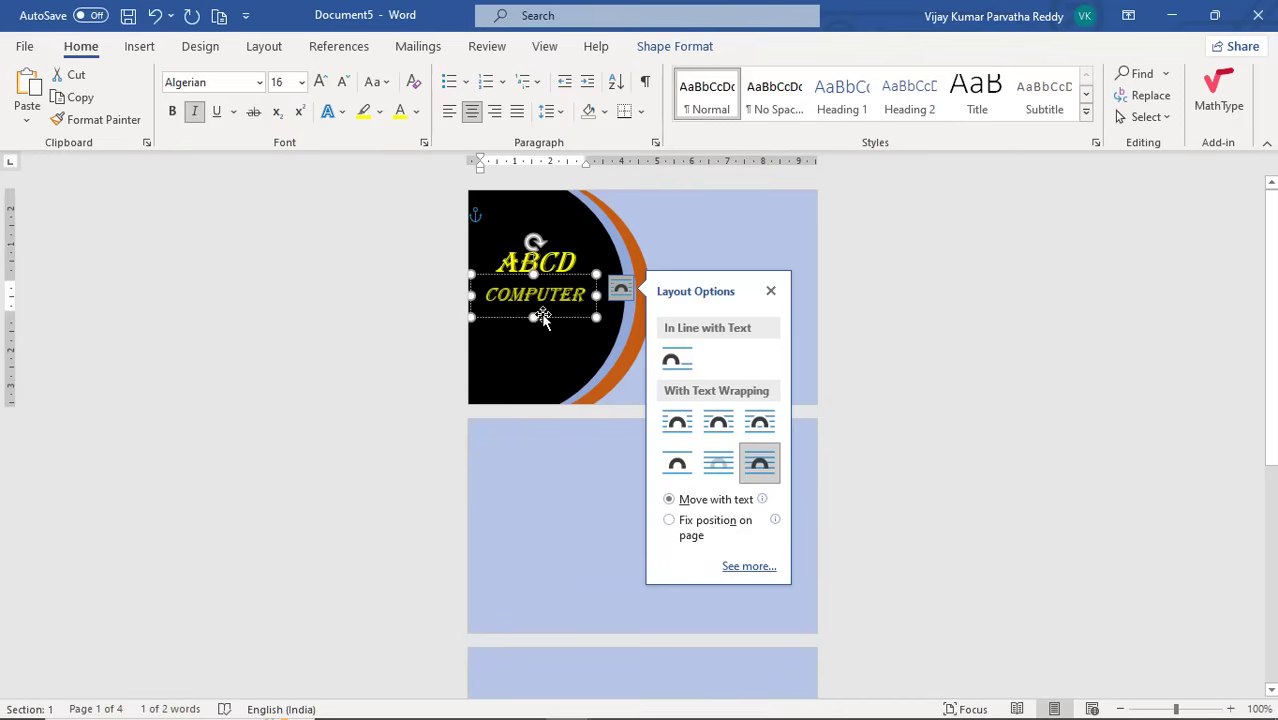
left_click_drag(541, 318, 540, 328)
Widen the lower text box slightly and correct its text so it reads COMPUTERS on a single line
left_click(591, 305)
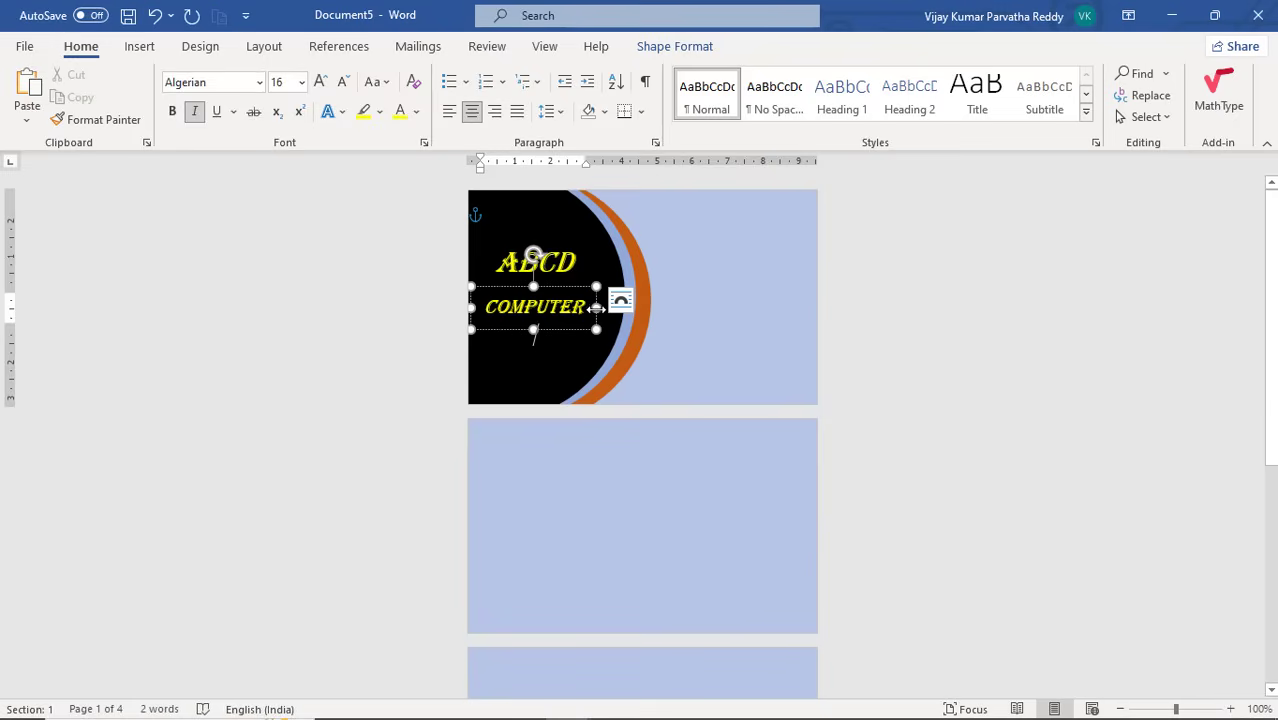
type("SS")
key("Escape")
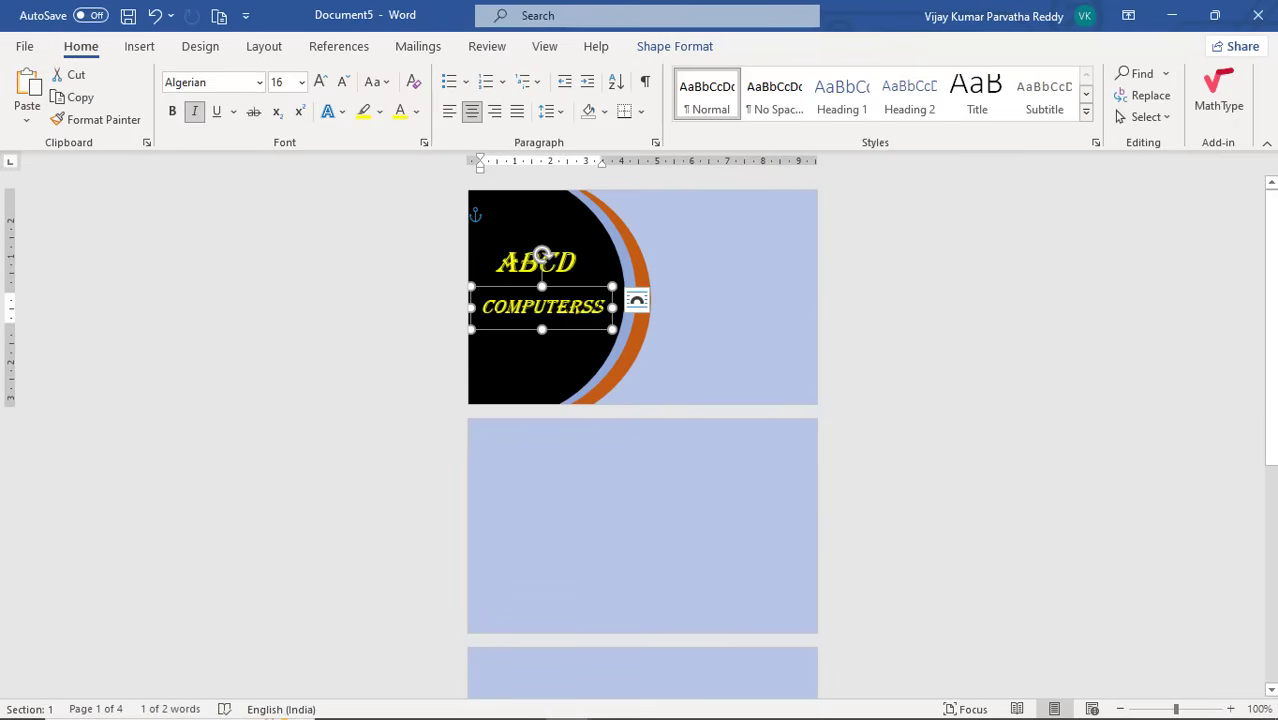
key("Left")
key("Delete")
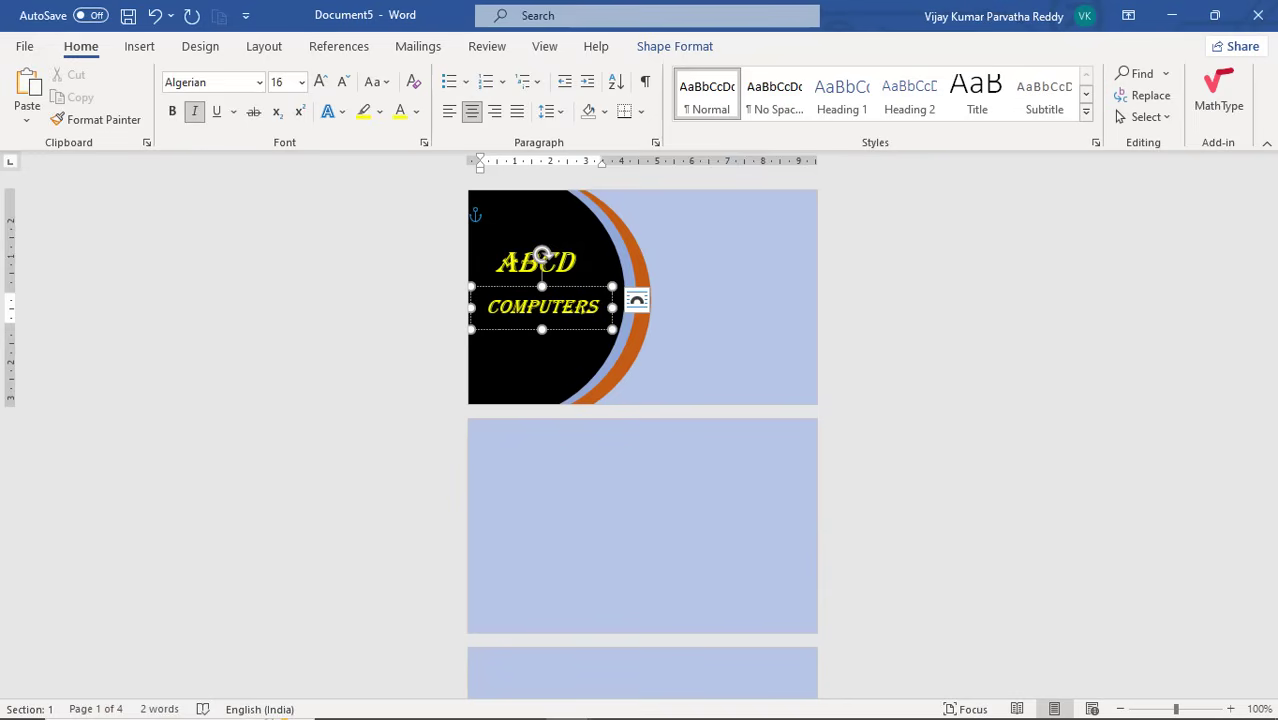
Change the font color of the word COMPUTERS to a light blue theme color
left_click(563, 288)
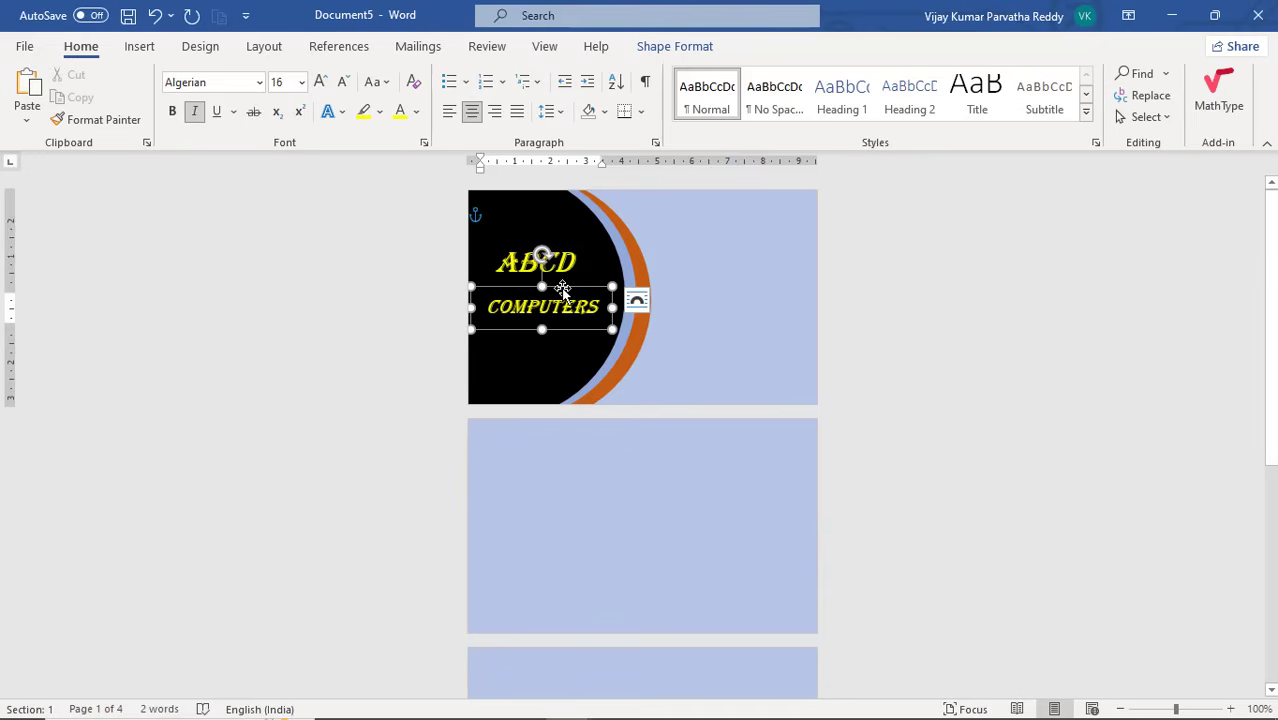
left_click(418, 113)
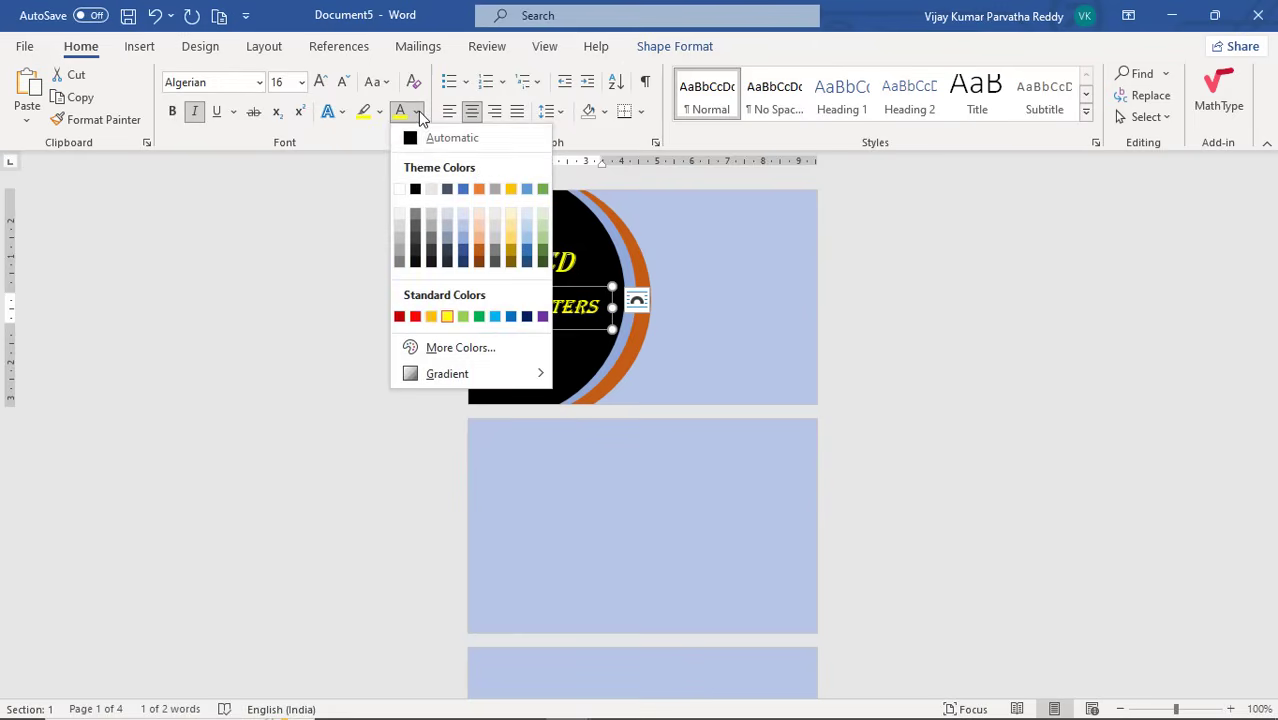
left_click(462, 237)
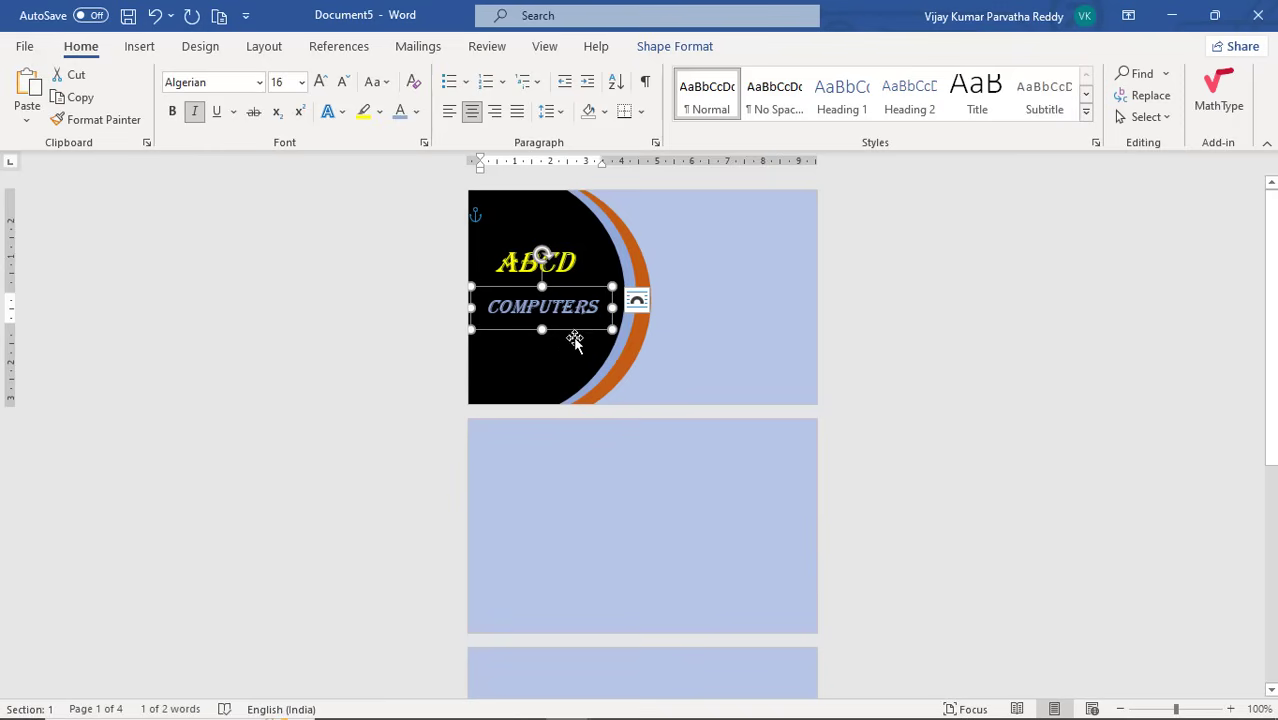
left_click(558, 357)
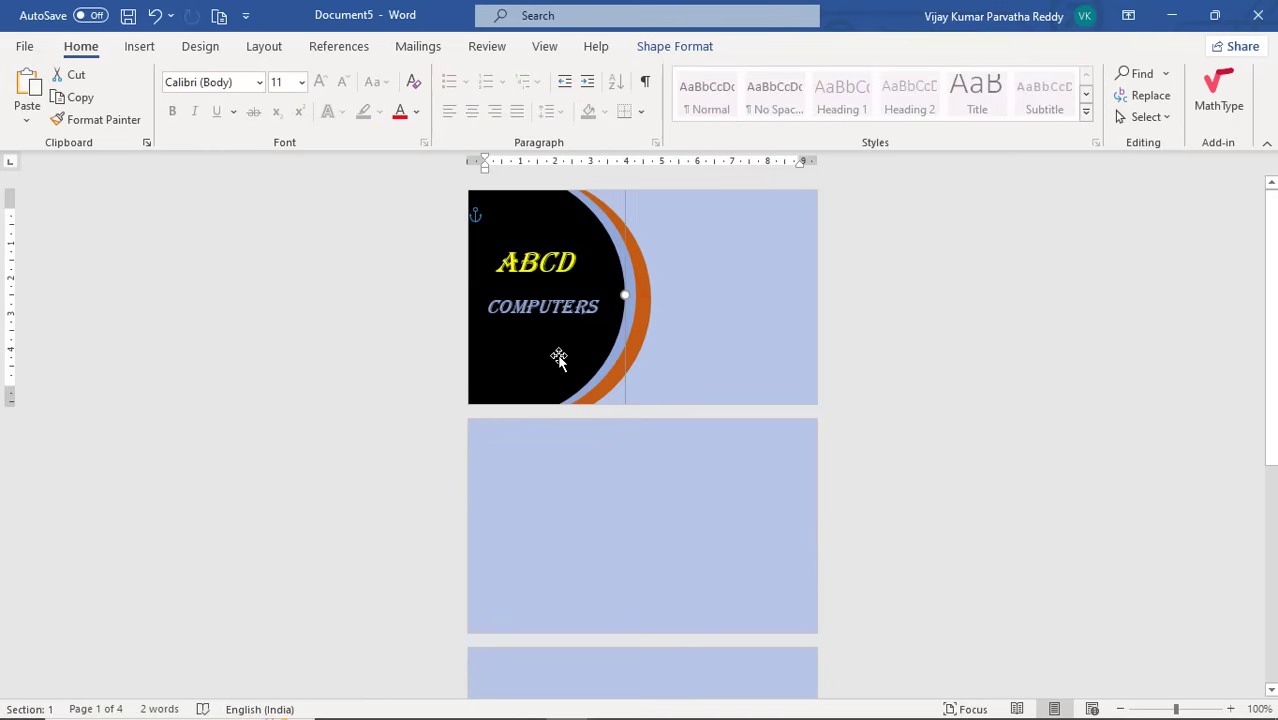
Search the stock icons for COMPUTER and insert the icon showing a monitor with a tower
left_click(139, 46)
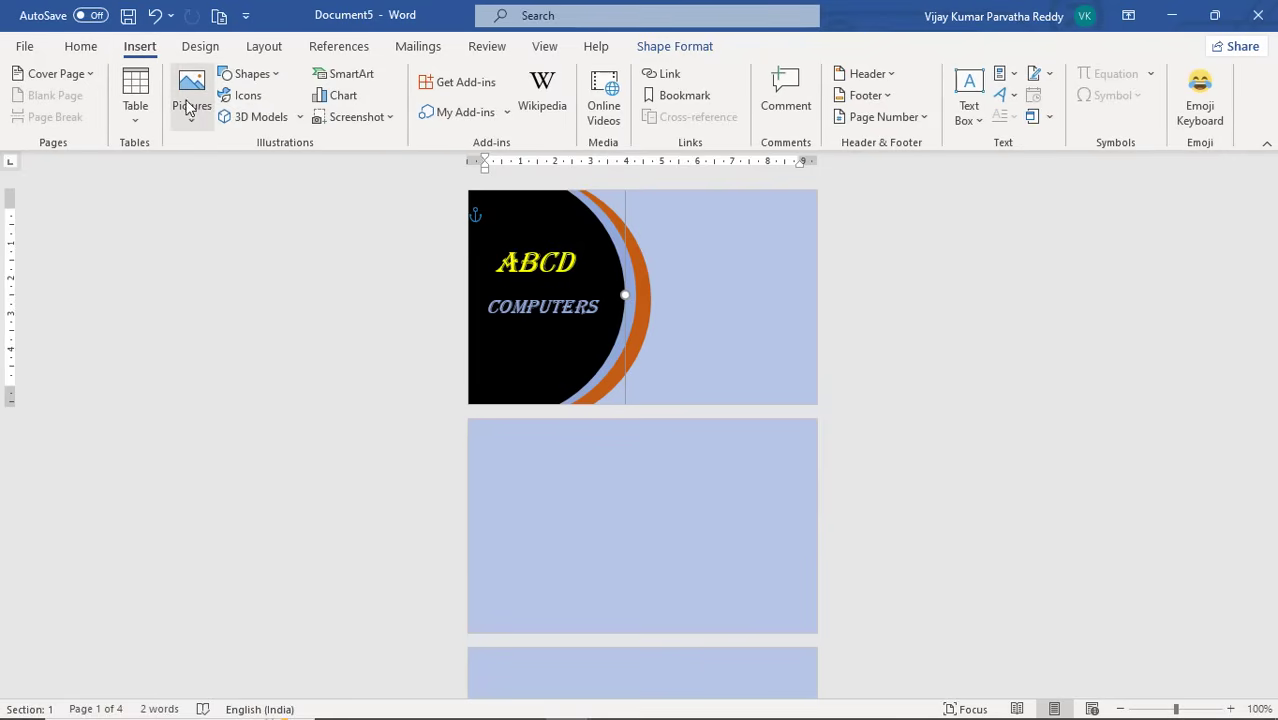
left_click(259, 96)
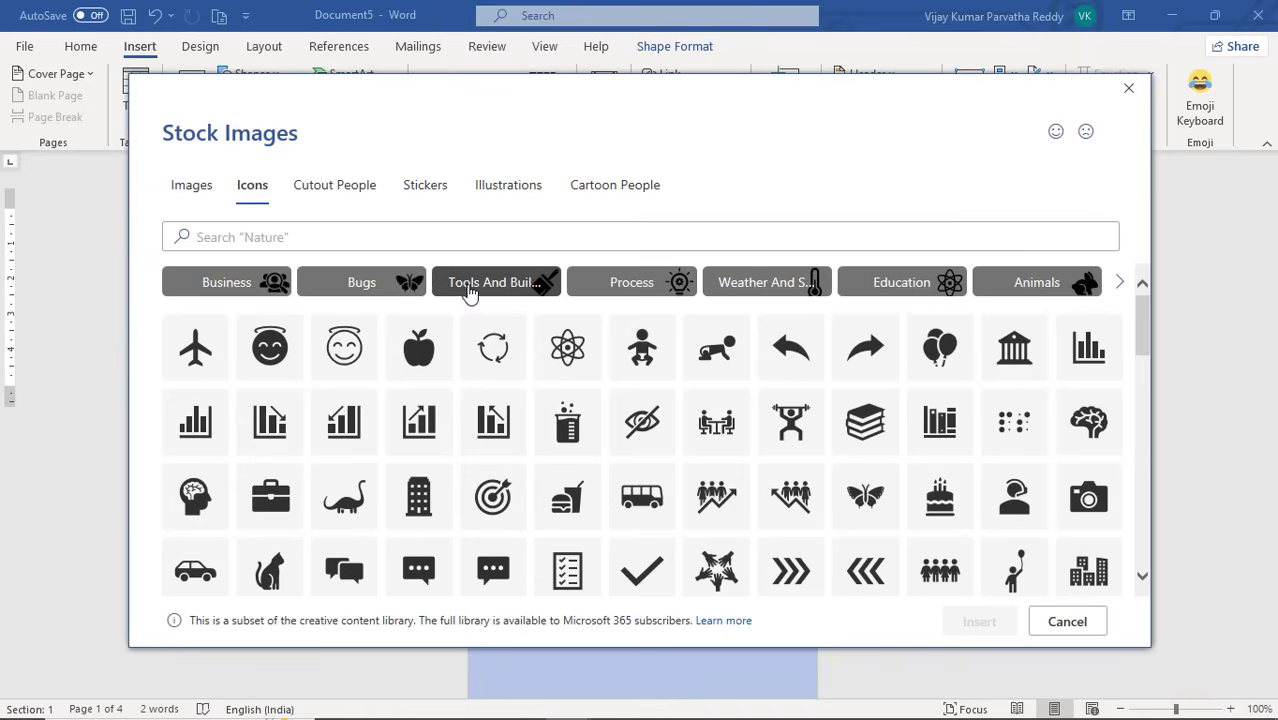
left_click(340, 235)
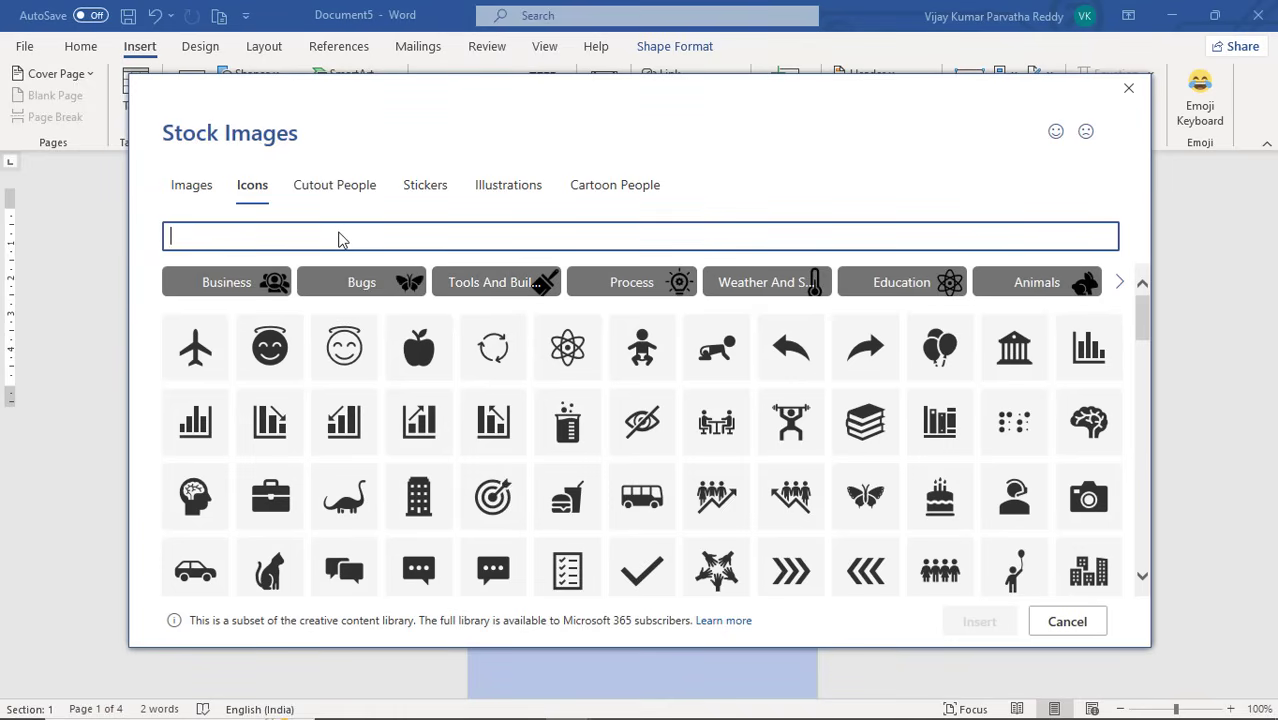
type("COMPU")
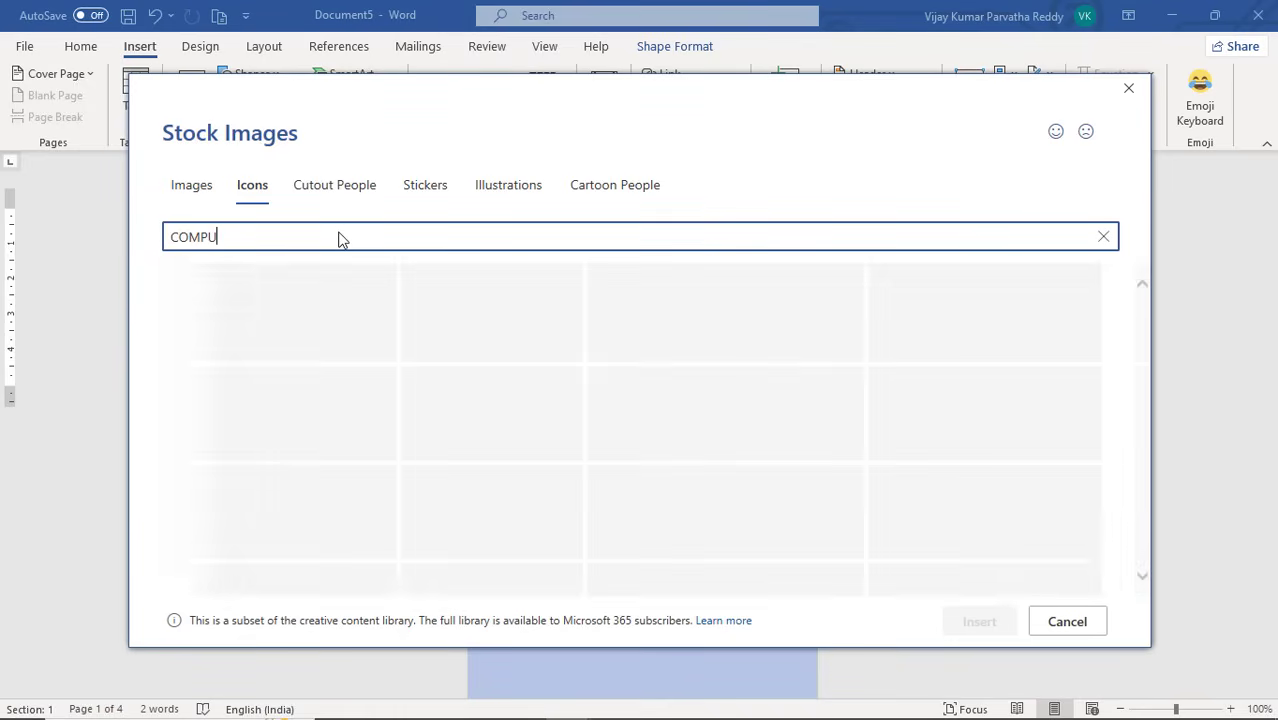
type("TER")
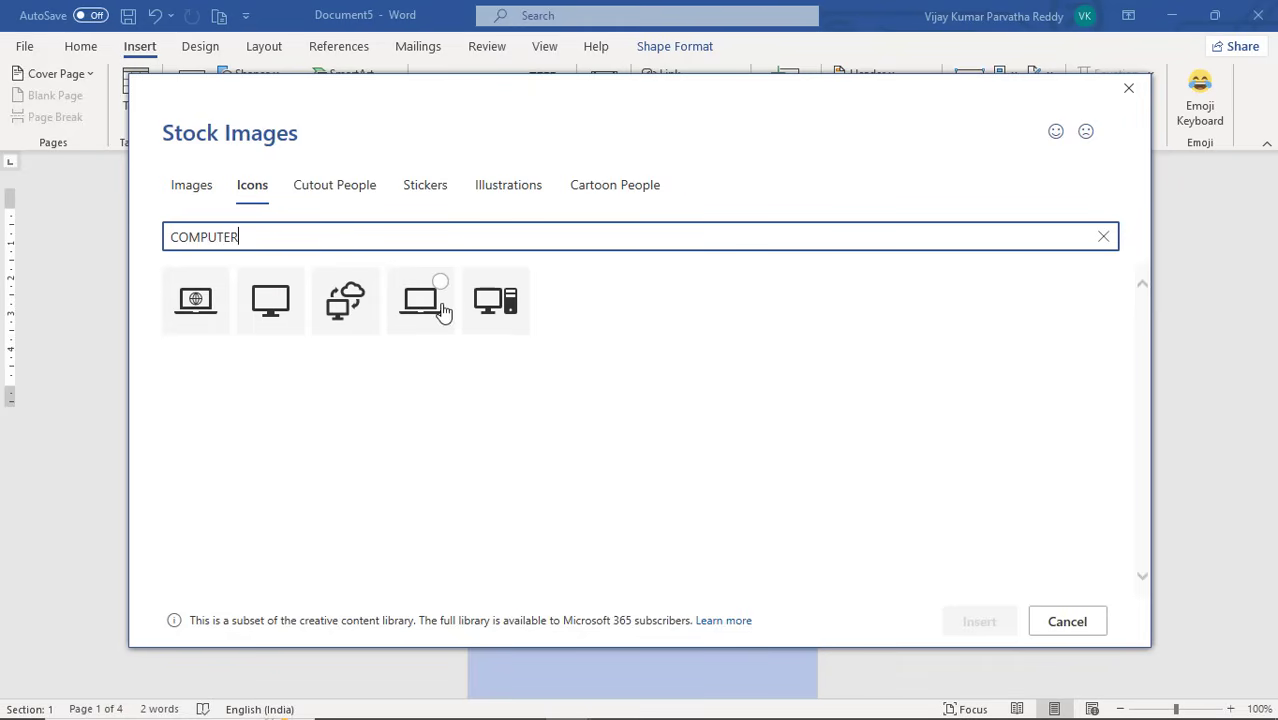
left_click(489, 313)
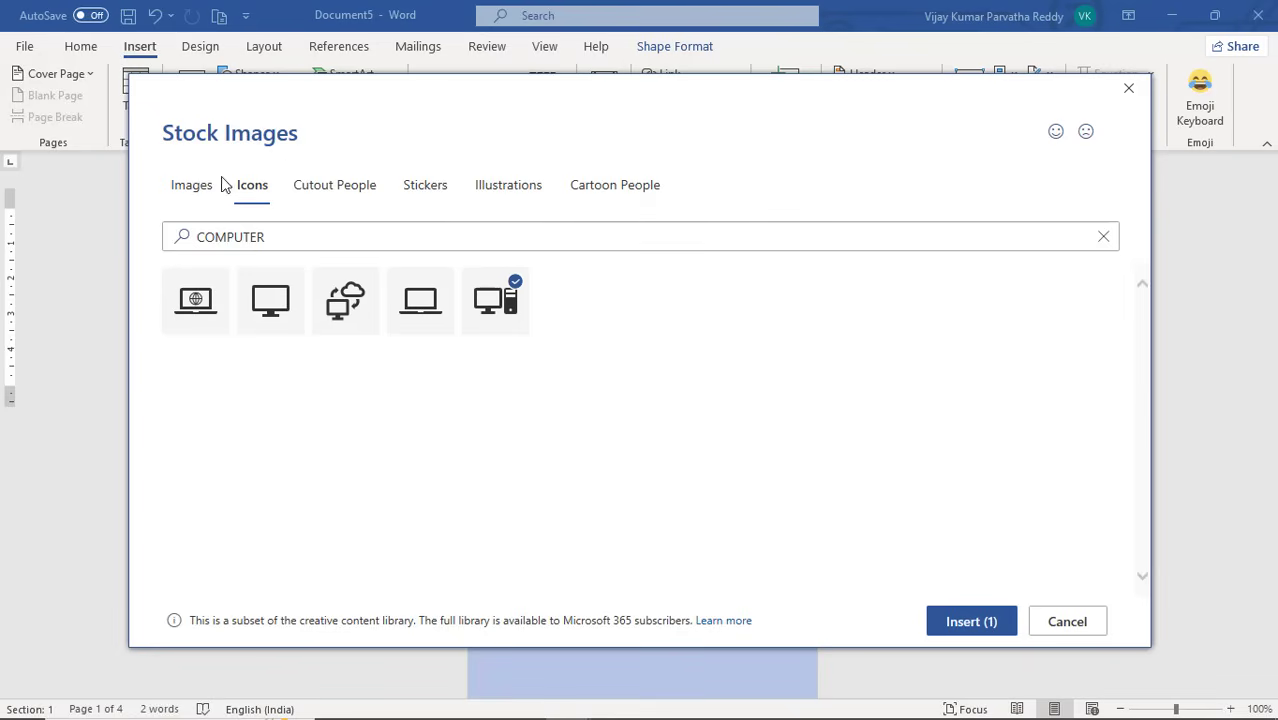
left_click(487, 305)
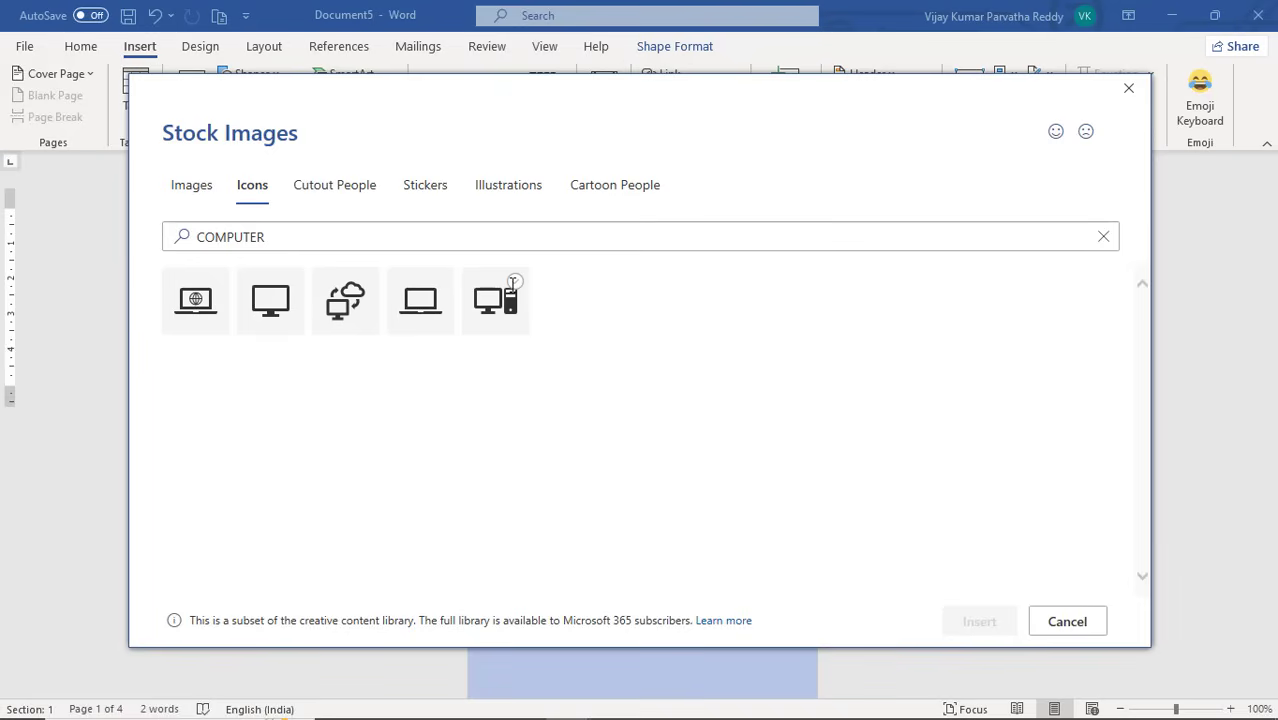
left_click(487, 314)
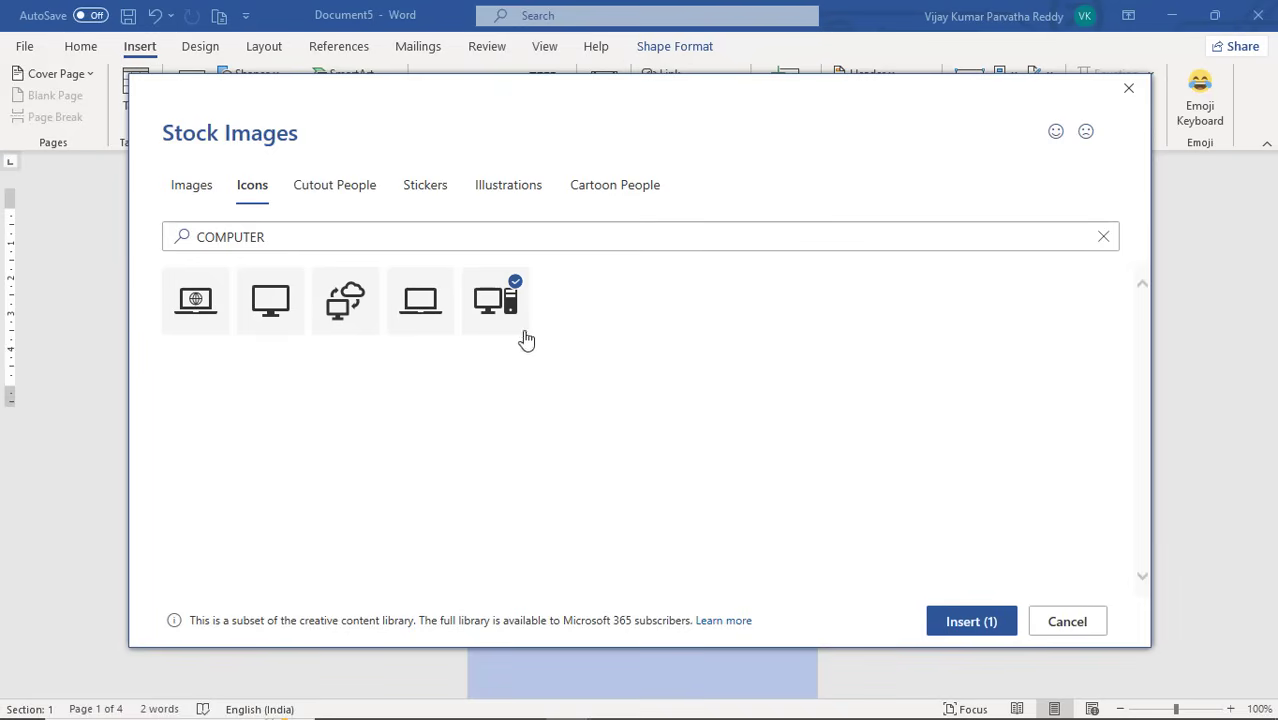
left_click(948, 624)
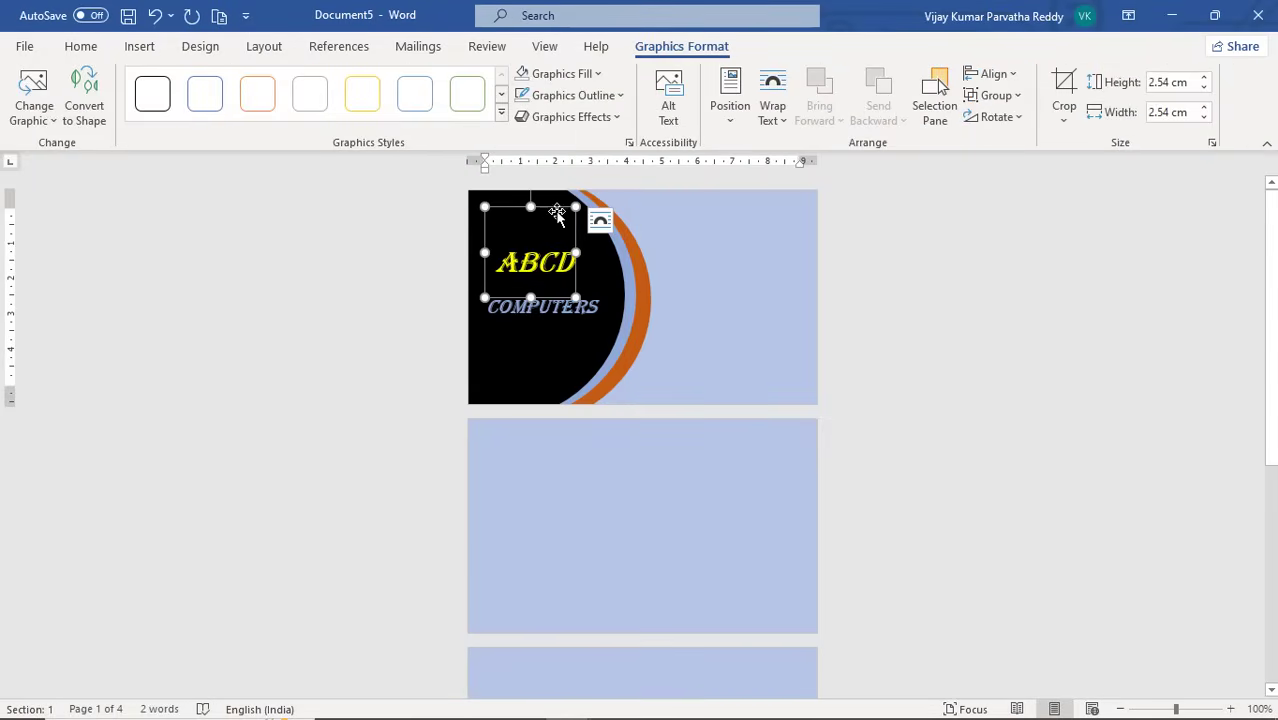
Try to reposition the computer icon below the COMPUTERS text and beside the ovals, and undo the move
left_click_drag(557, 212, 545, 313)
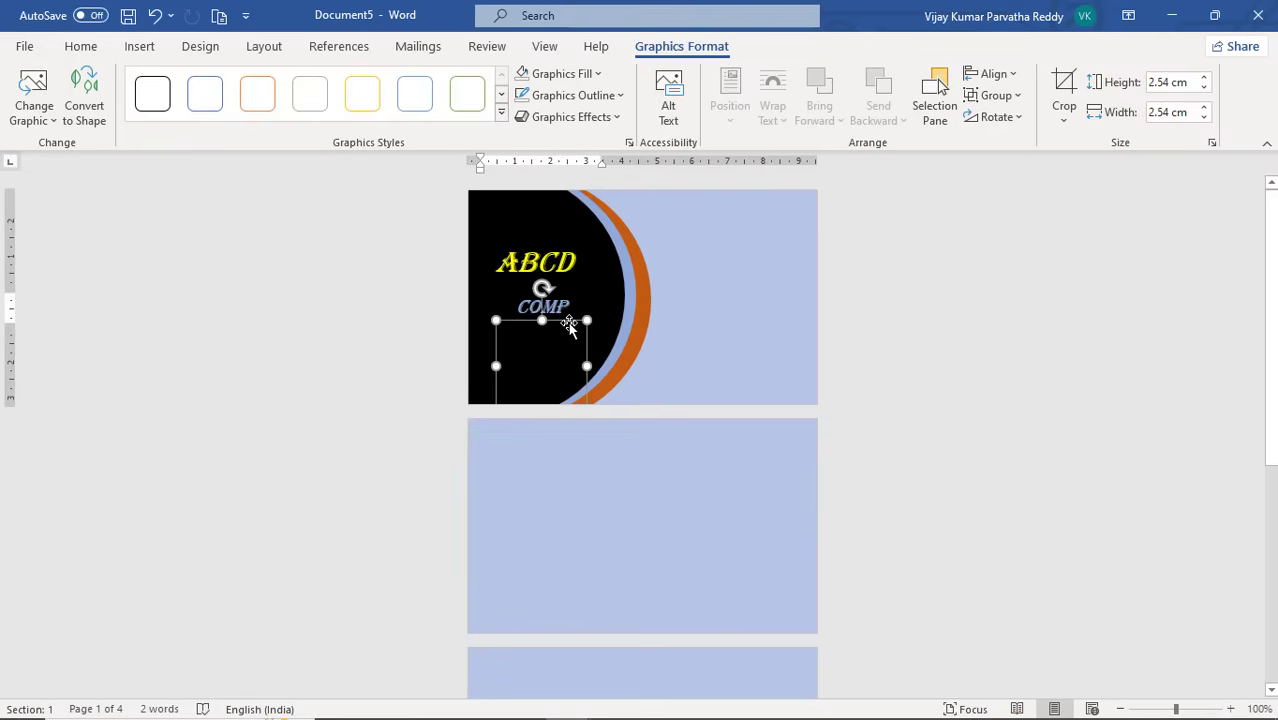
left_click_drag(565, 325, 704, 321)
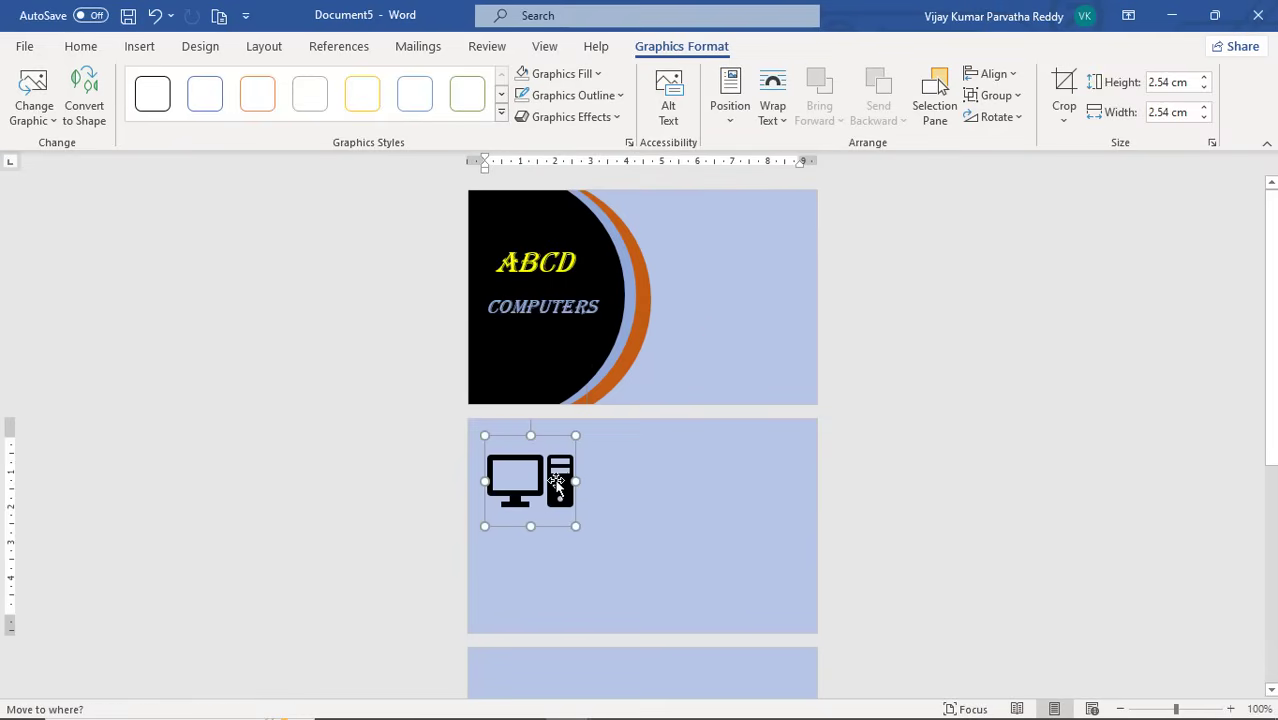
left_click(594, 450)
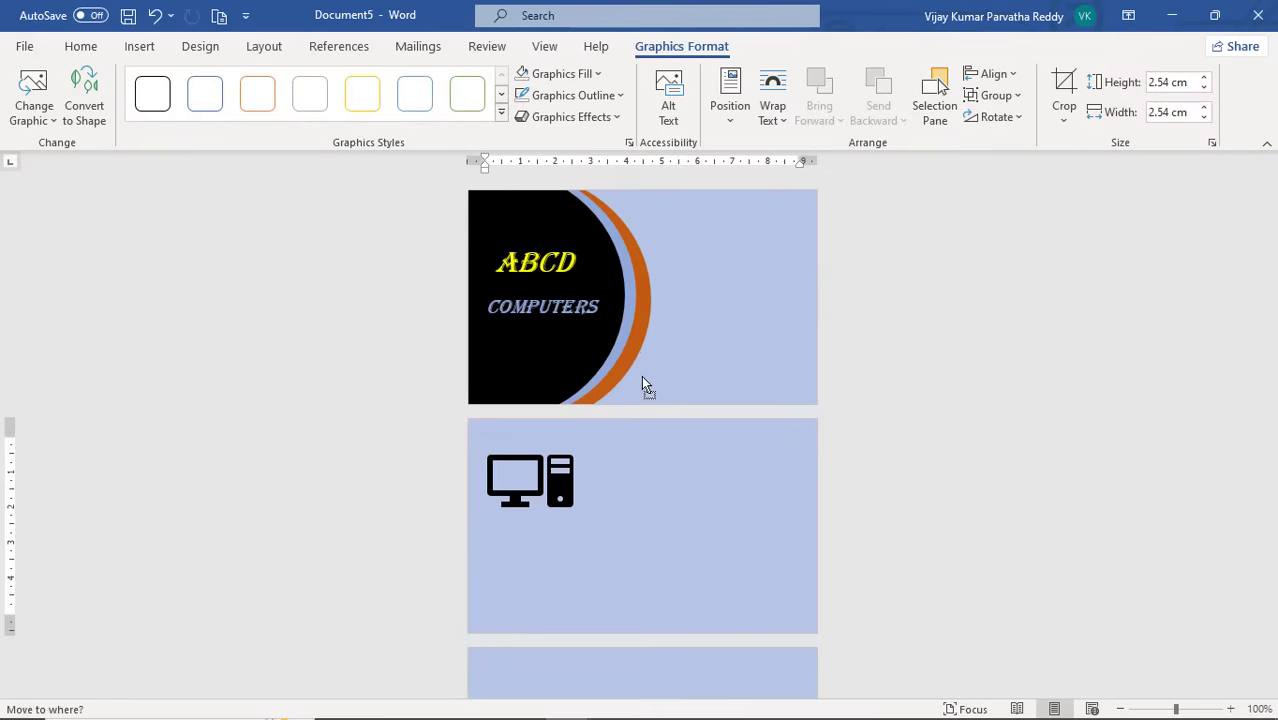
key("ctrl+z")
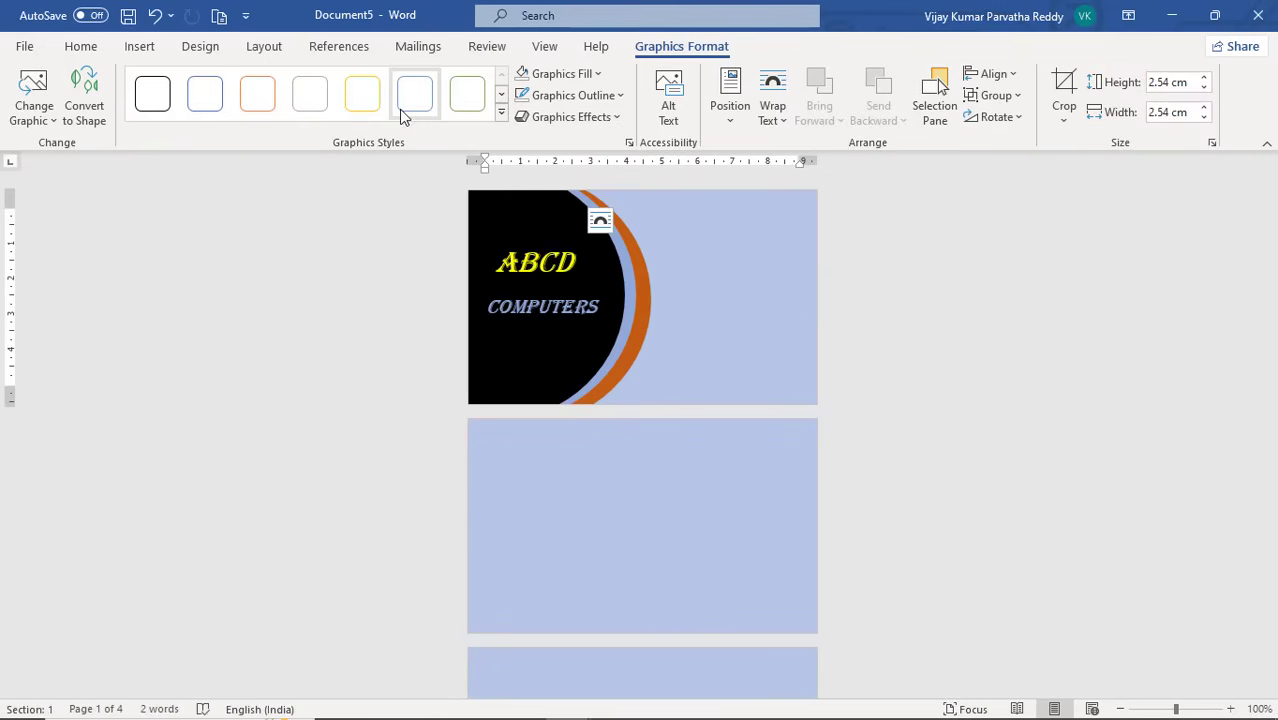
left_click(566, 262)
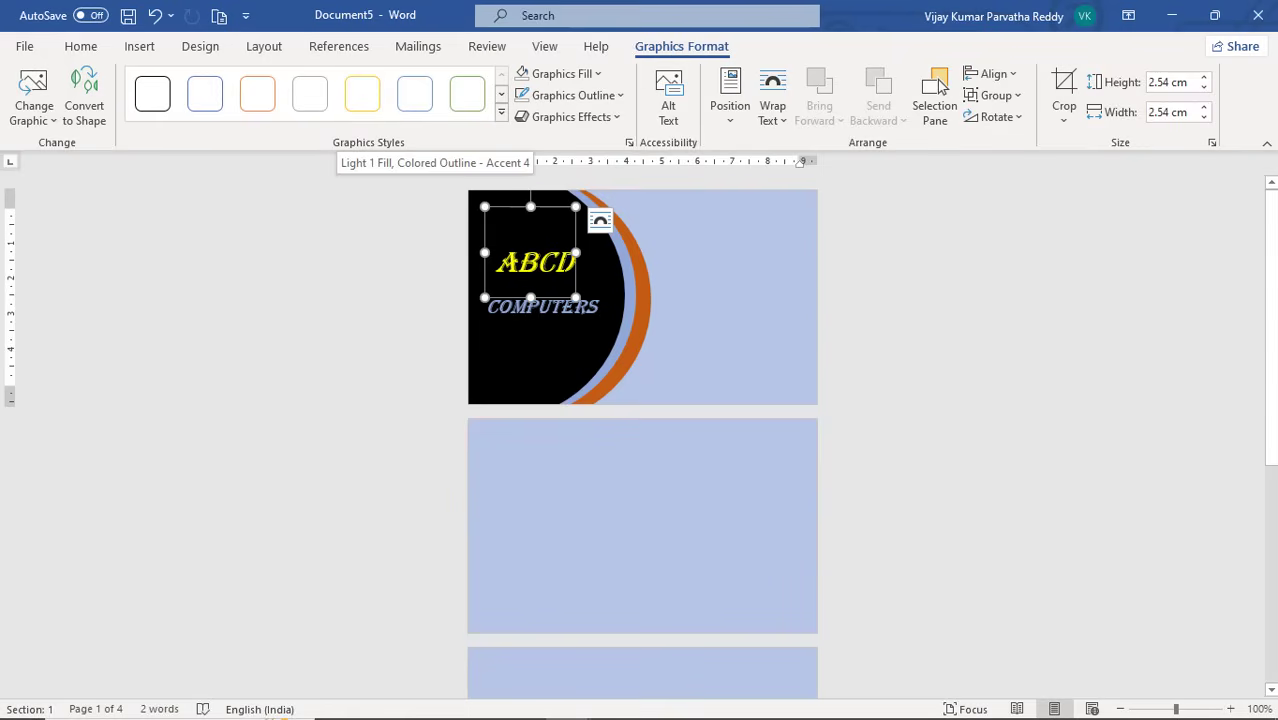
Nudge the black oval slightly downward on the first page
left_click(552, 337)
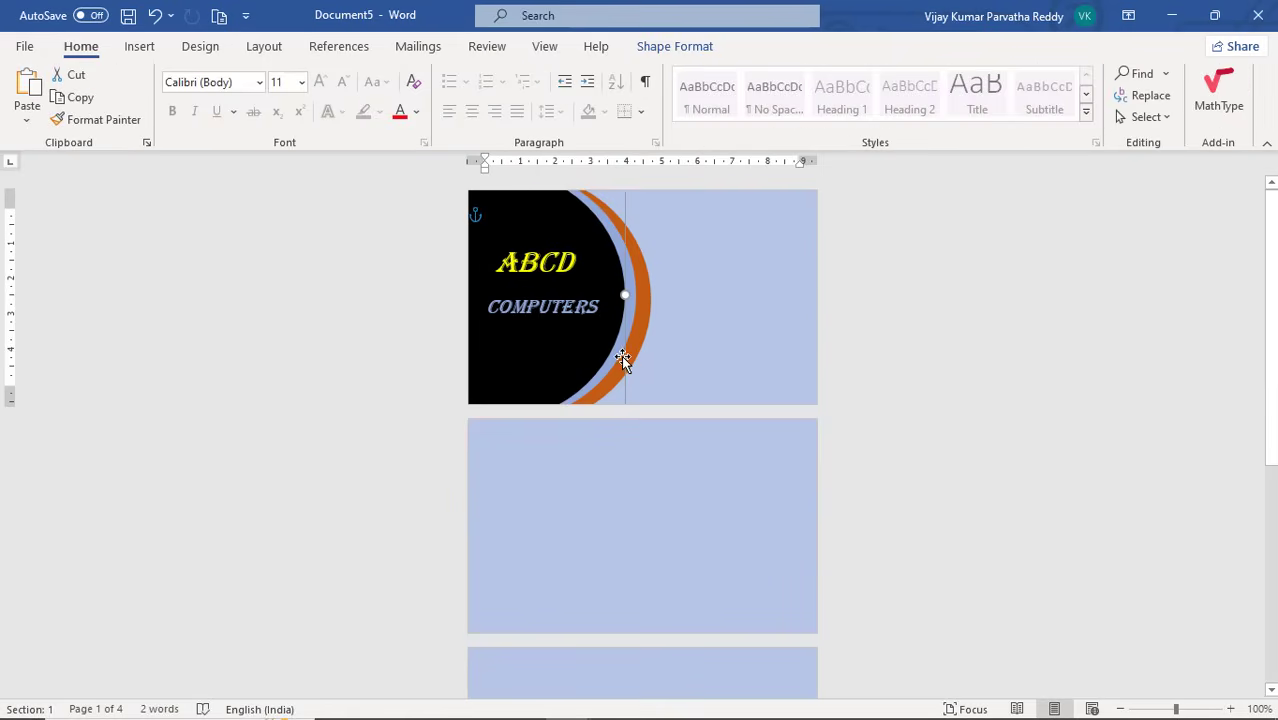
mouse_move(622, 358)
left_mouse_down()
mouse_move(685, 362)
mouse_move(622, 360)
left_mouse_up()
Try pasting the copied item into the first page's body text, and undo the paste
left_click(687, 344)
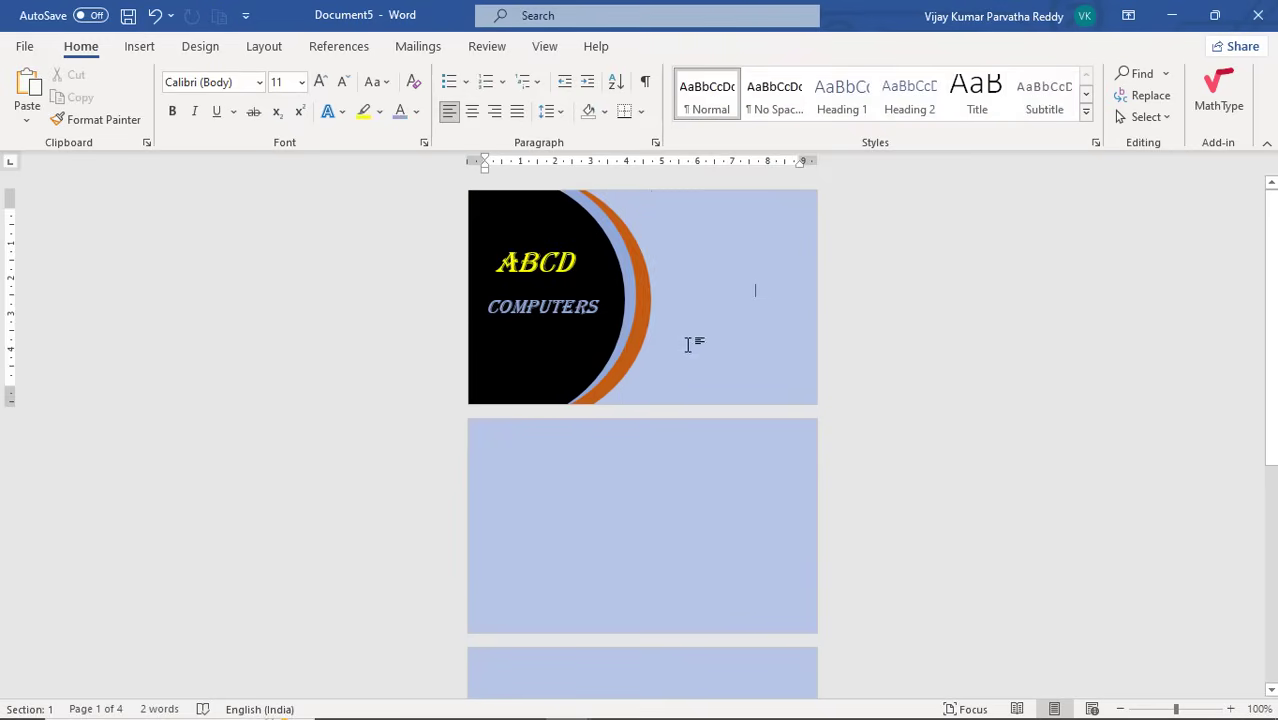
key("ctrl+v")
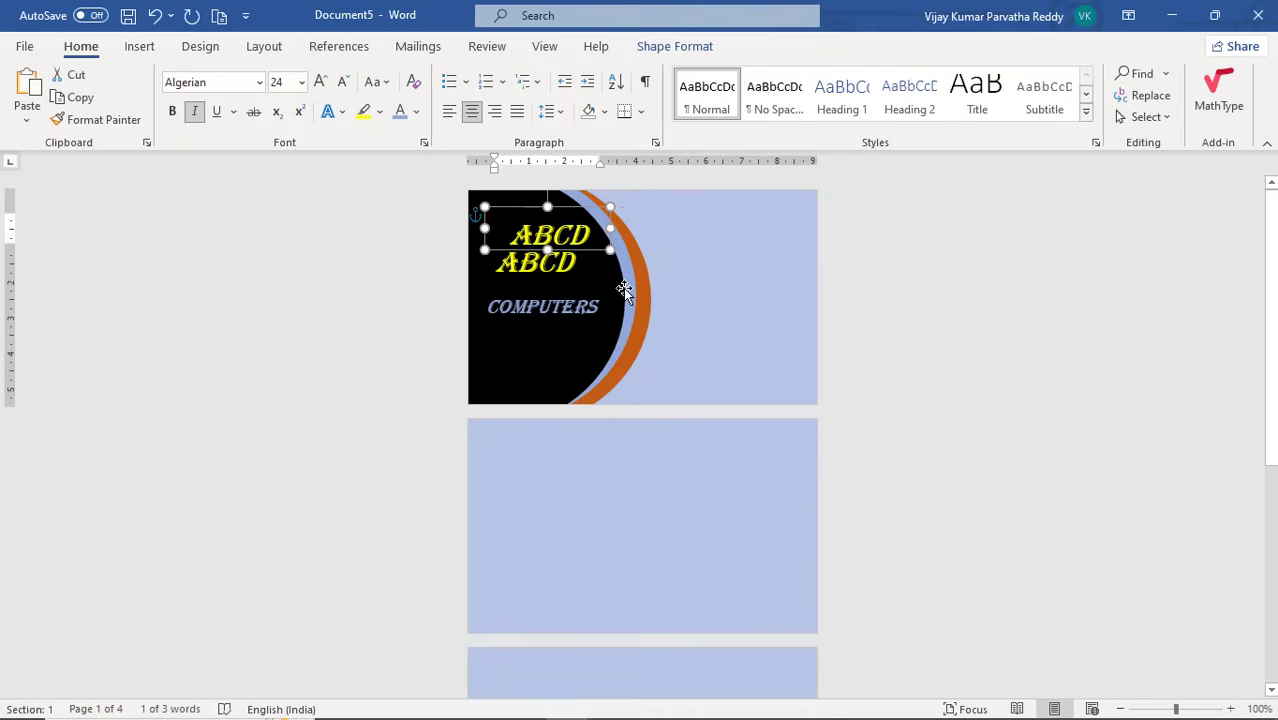
key("ctrl+z")
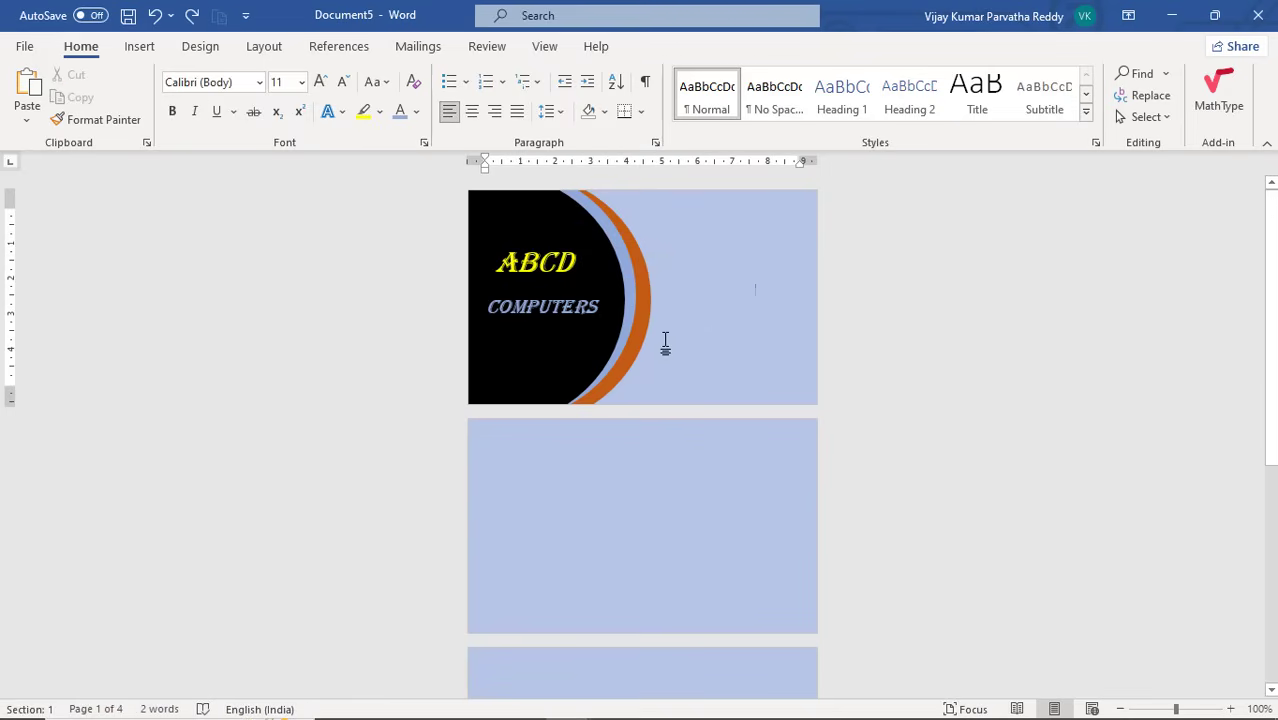
Insert a second monitor-and-tower icon from the stock icons by searching for COMPUTER
left_click(140, 47)
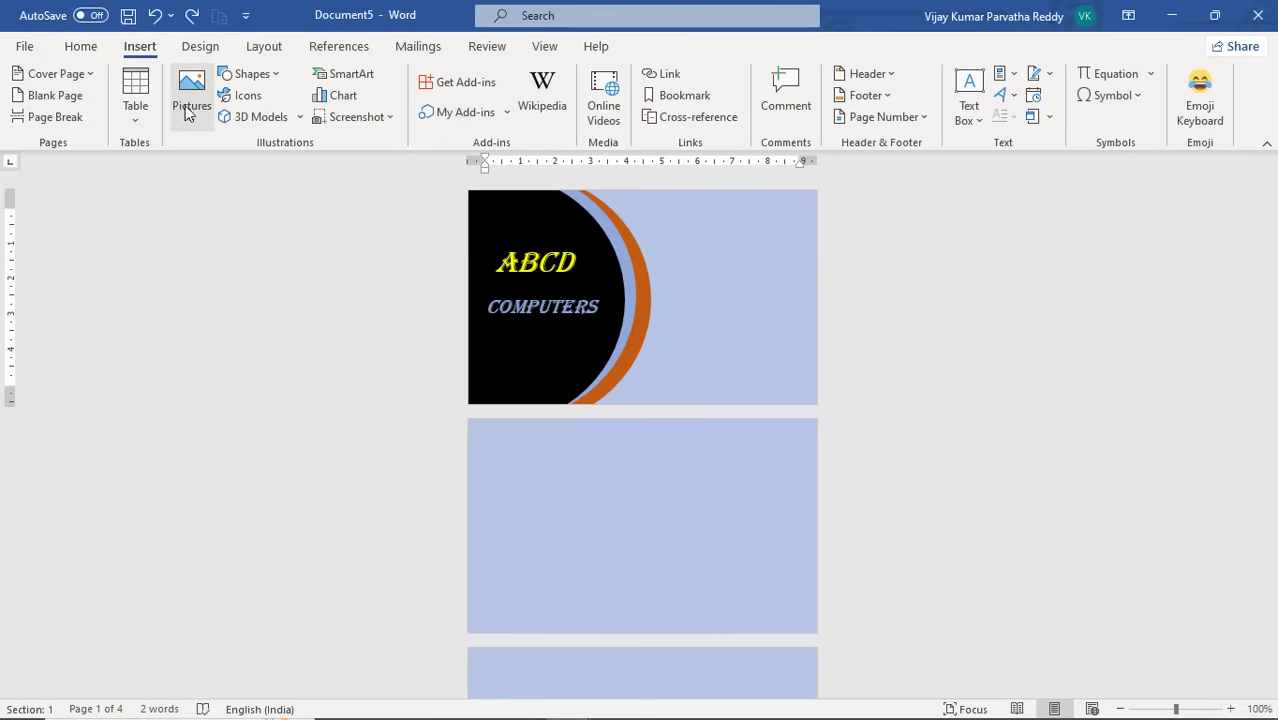
left_click(240, 95)
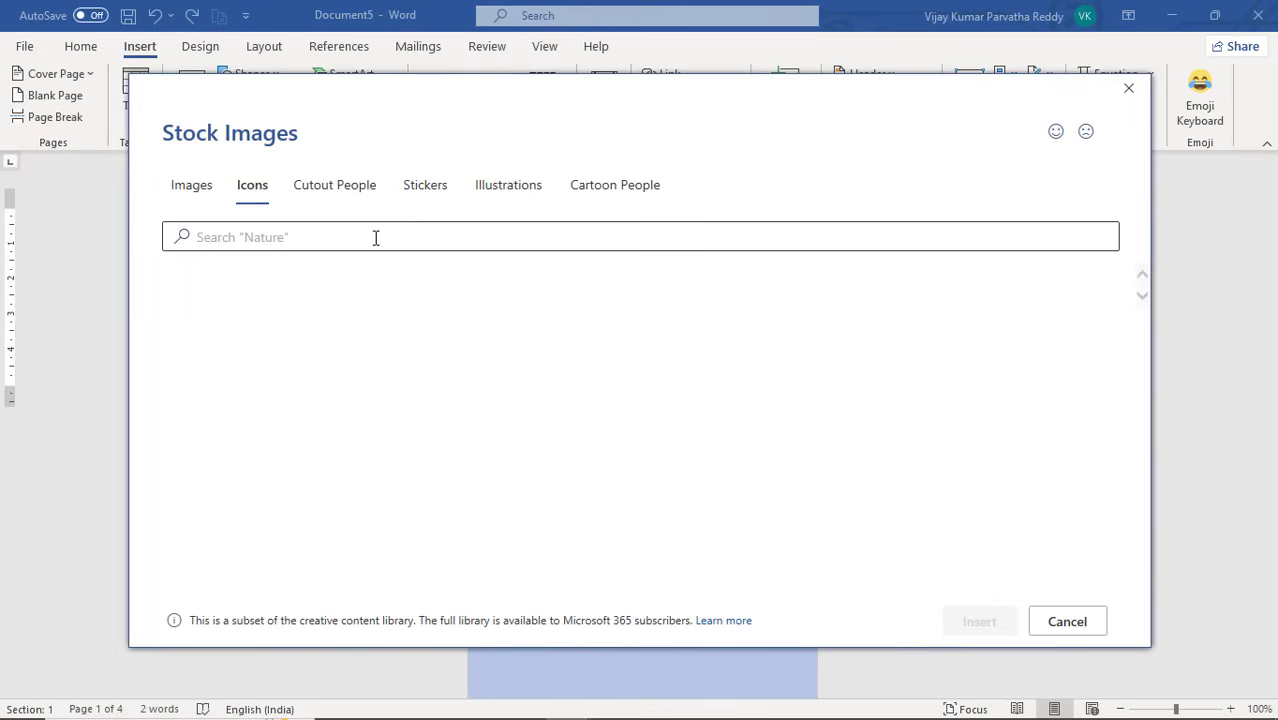
left_click(370, 237)
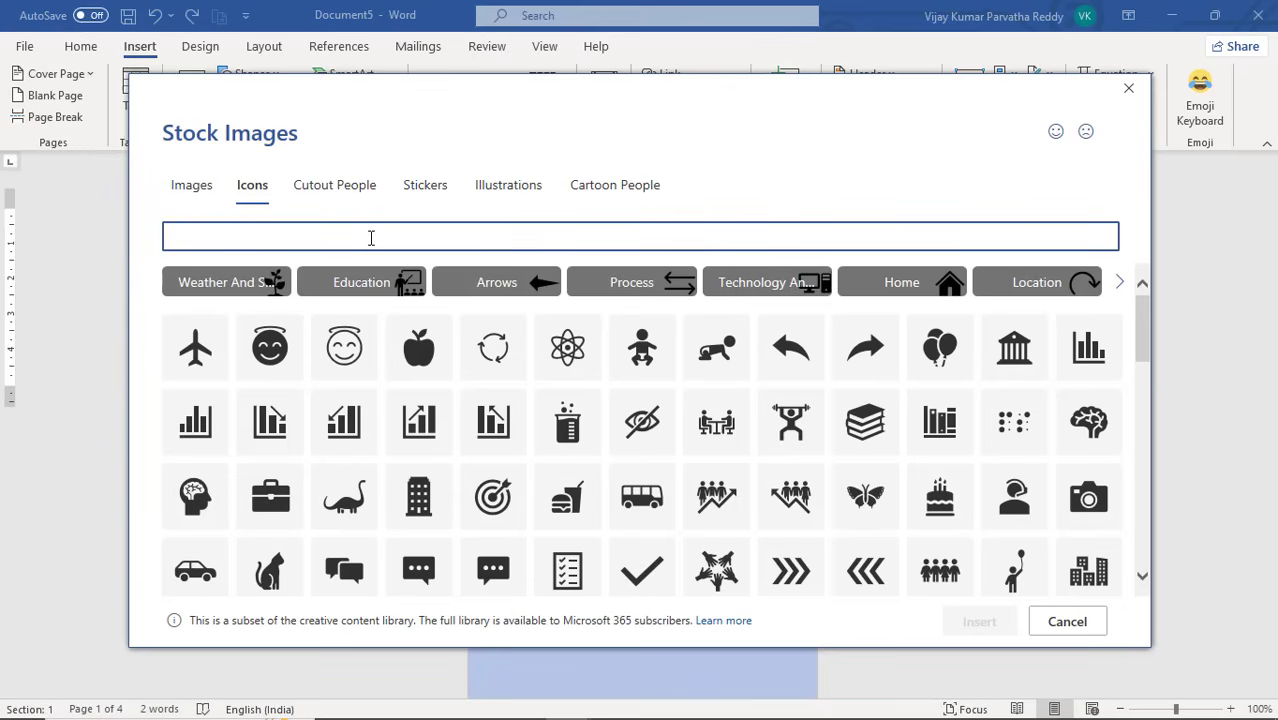
type("COMPUTER")
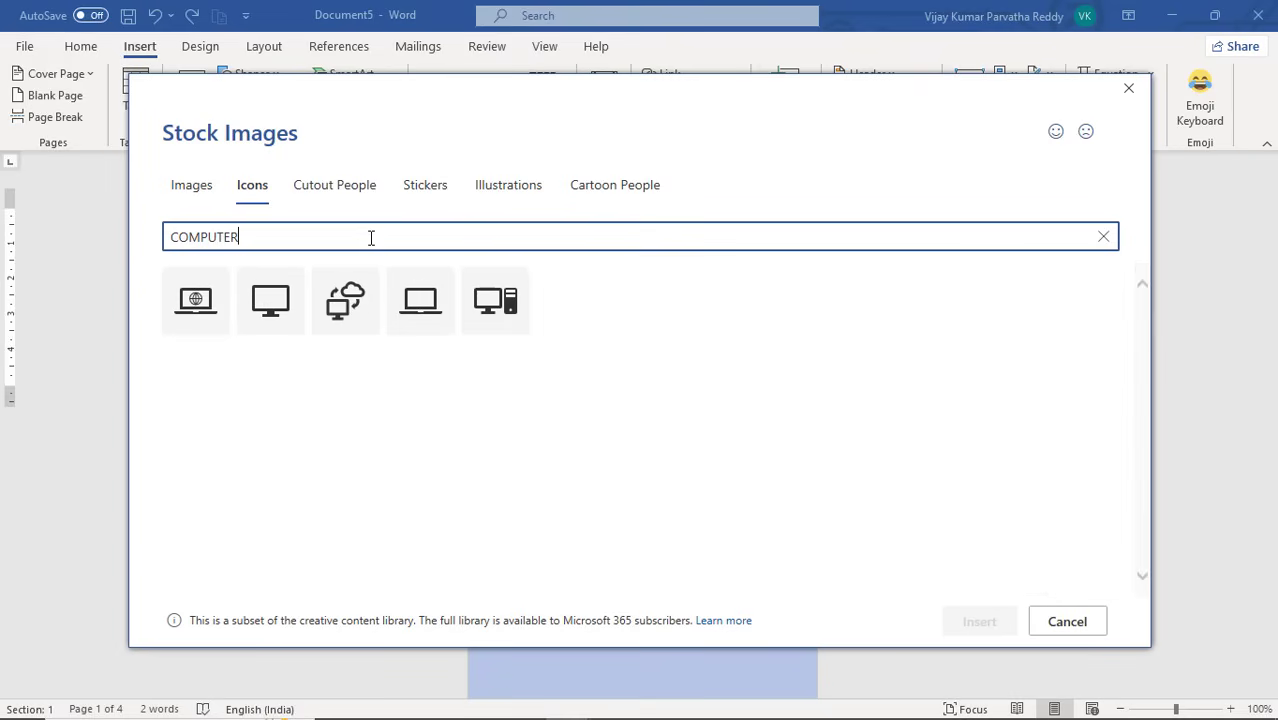
left_click(494, 304)
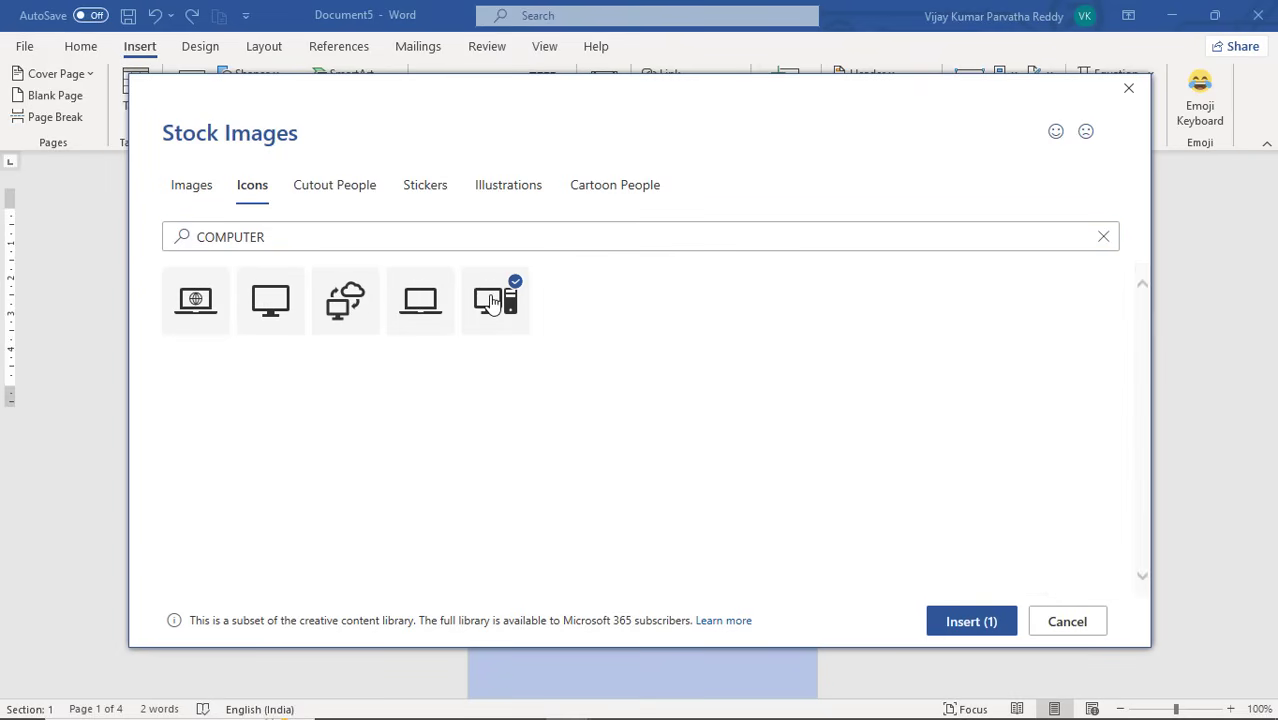
left_click(956, 622)
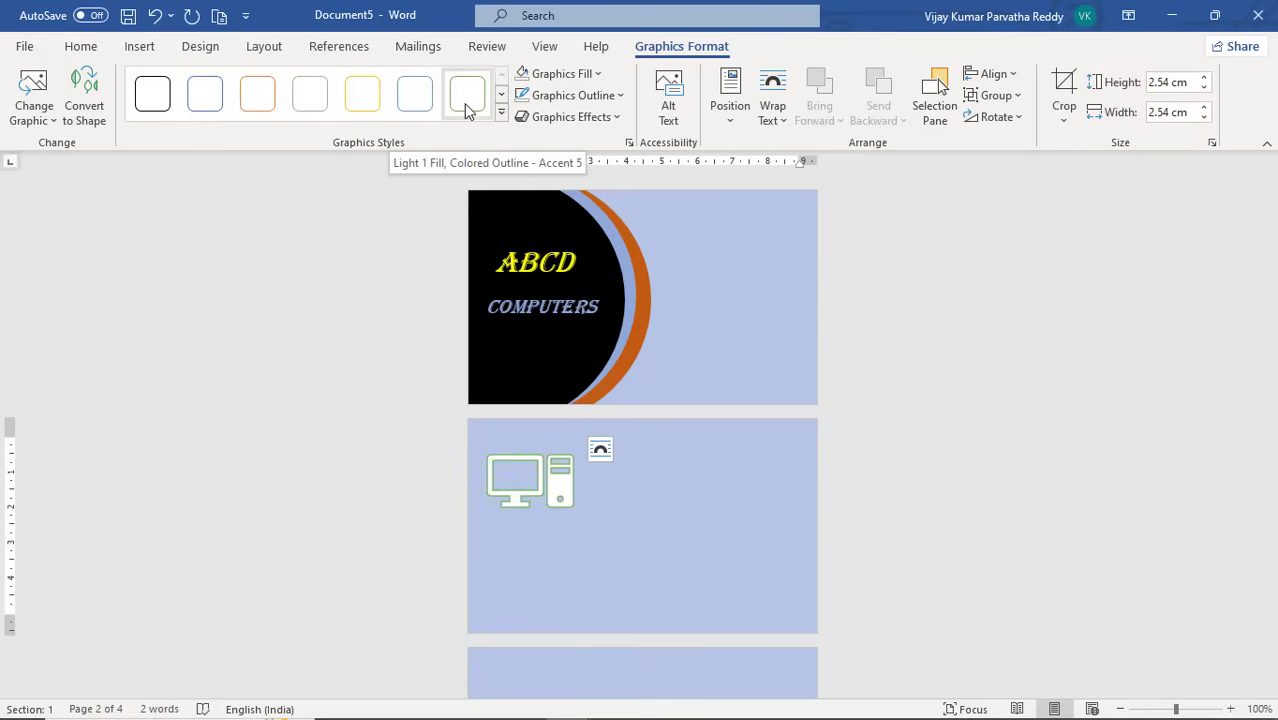
Apply the white-fill, orange-outline graphics style to the new computer icon and move it onto the first page
left_click(265, 100)
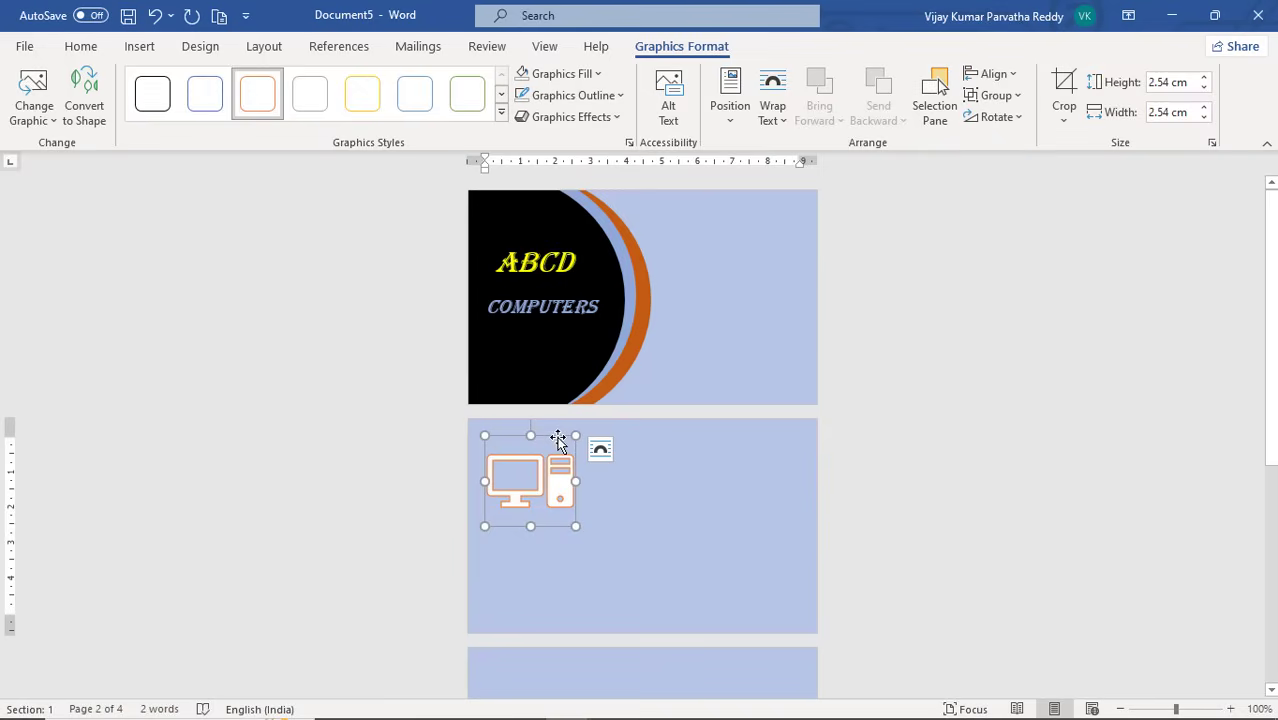
left_click_drag(559, 437, 548, 348)
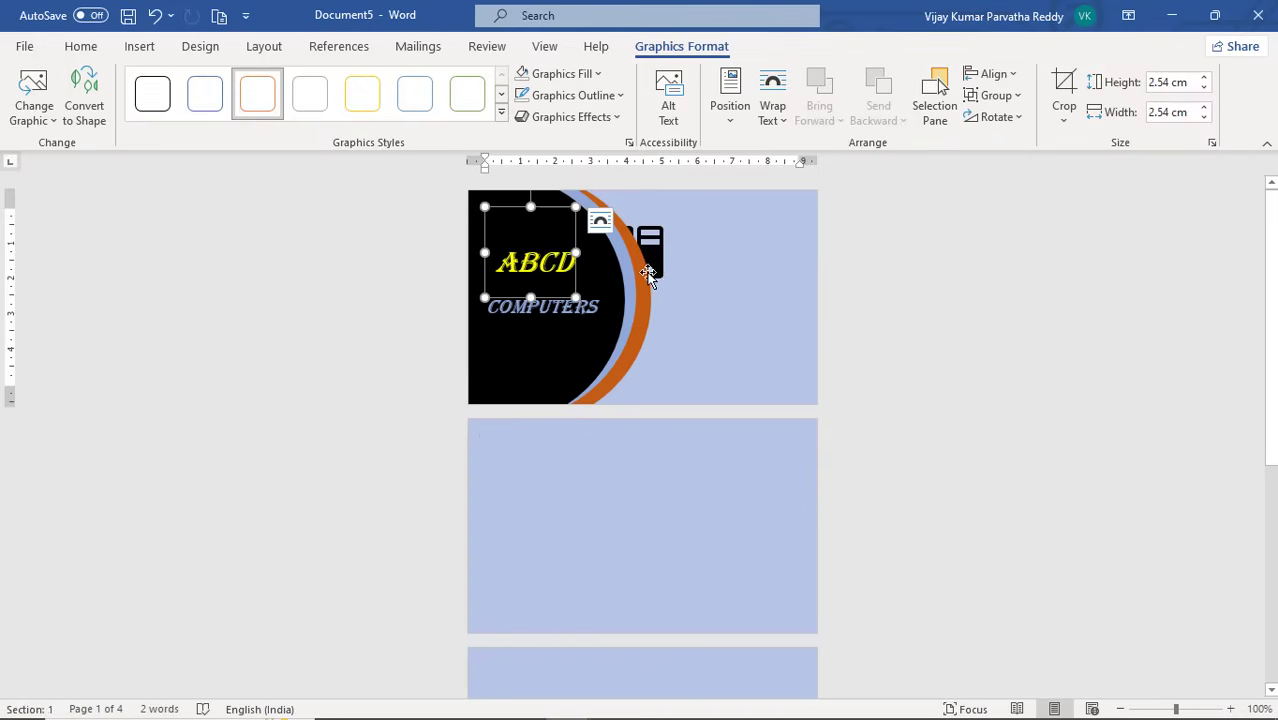
Set the outlined computer icon's text wrapping to Through, shrink it to about 1.46 cm and place it below COMPUTERS
left_click_drag(568, 237, 576, 326)
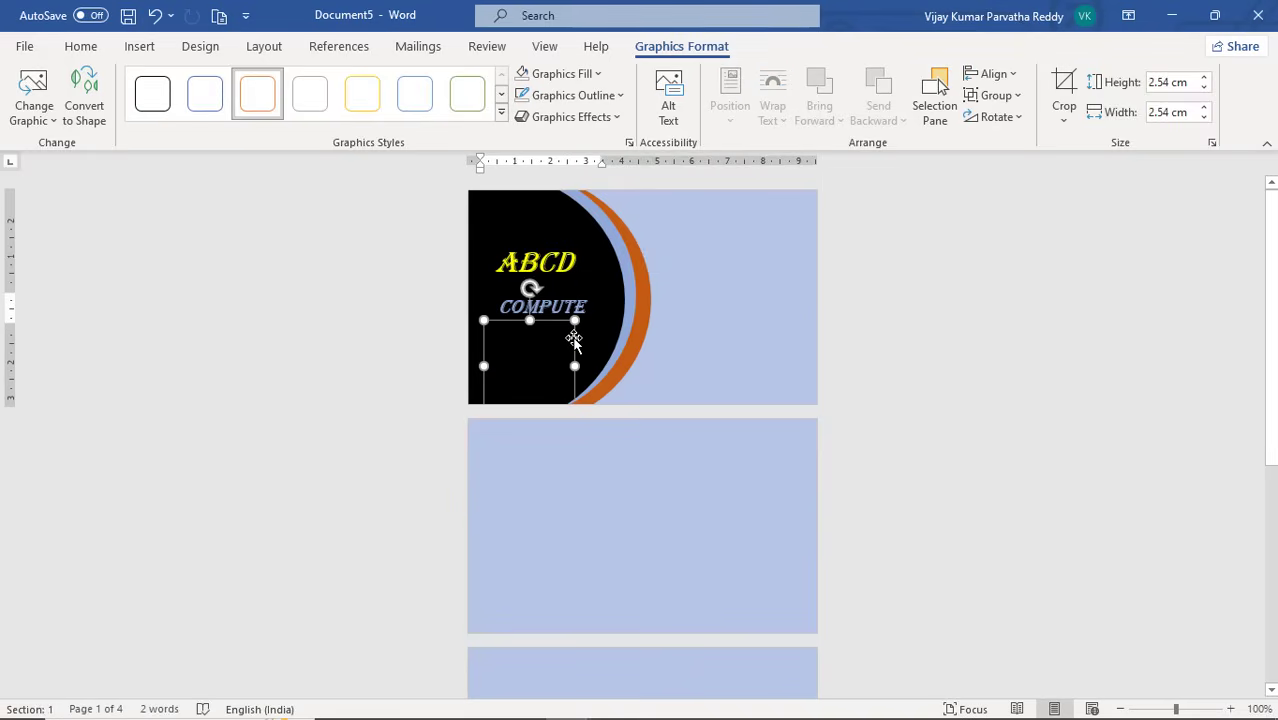
left_click_drag(573, 342, 669, 356)
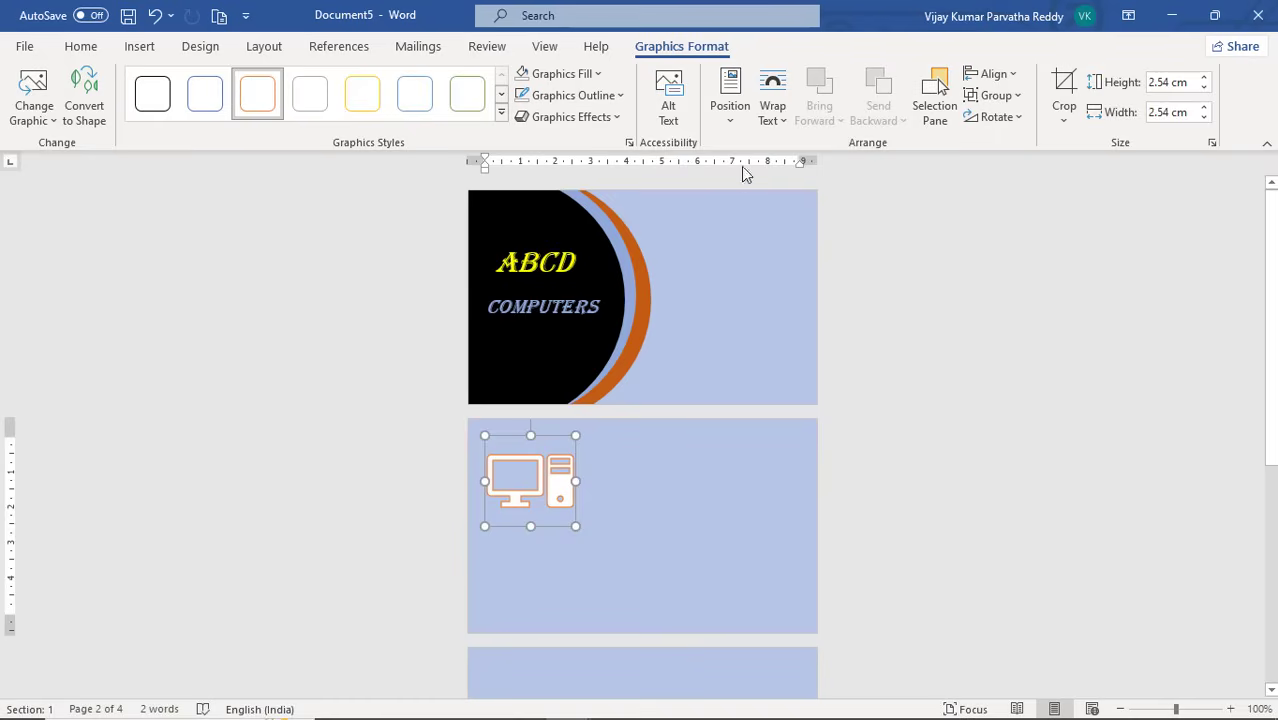
left_click(788, 125)
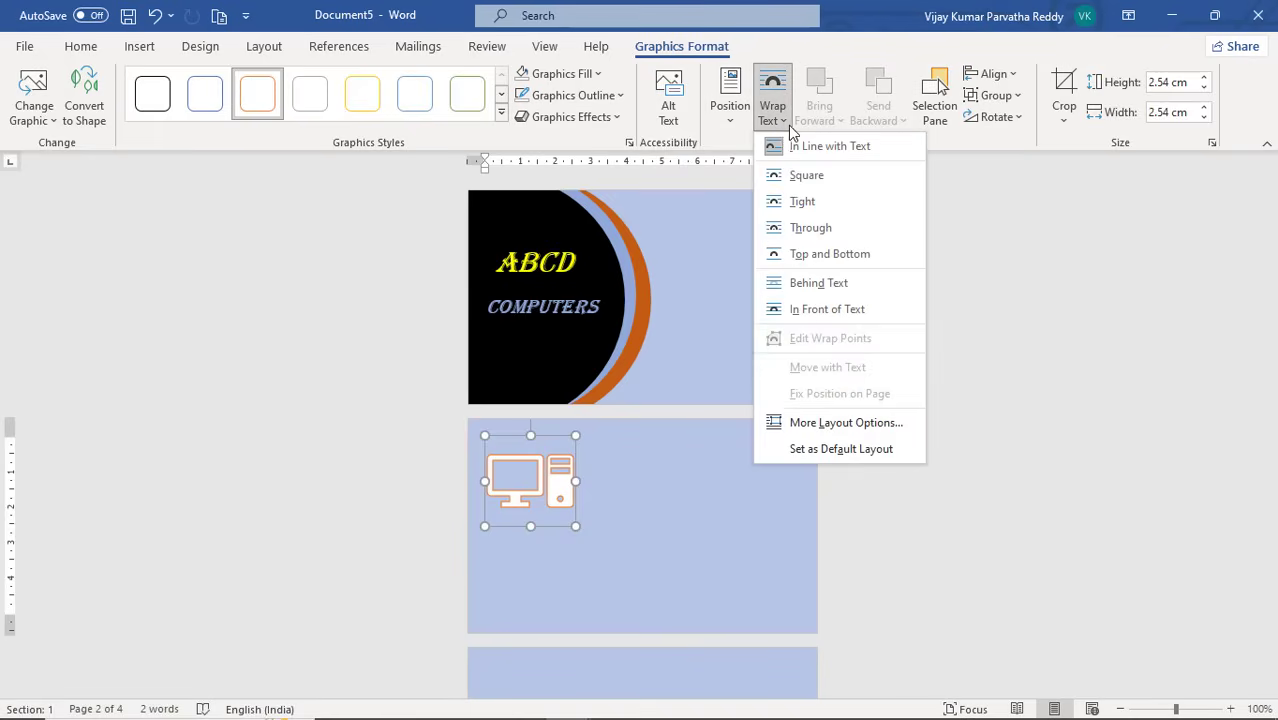
left_click(800, 228)
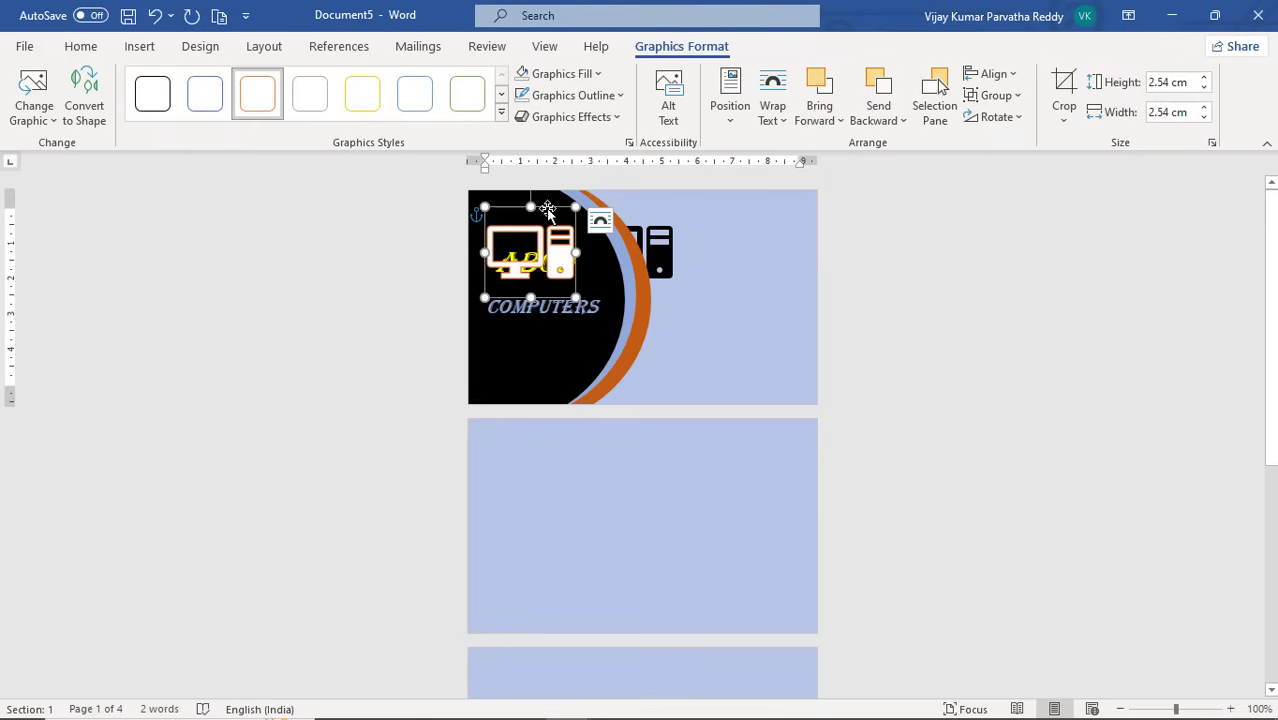
left_click_drag(548, 210, 536, 361)
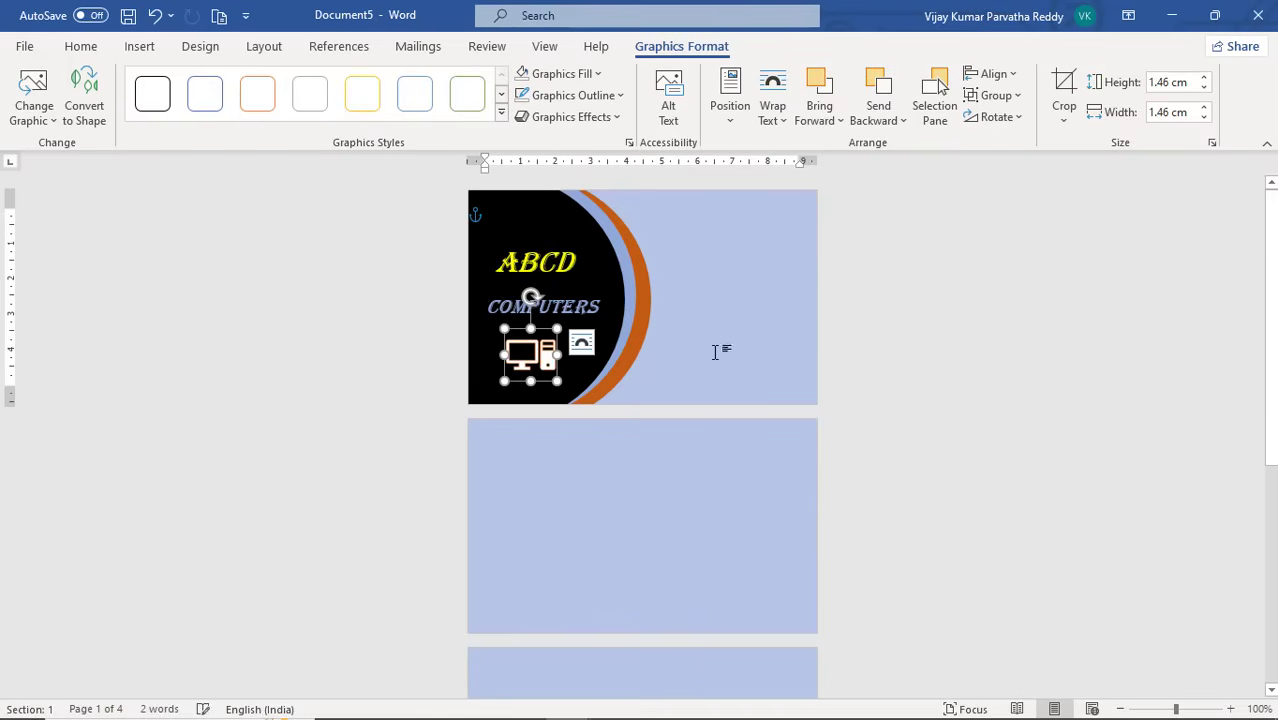
left_click(748, 340)
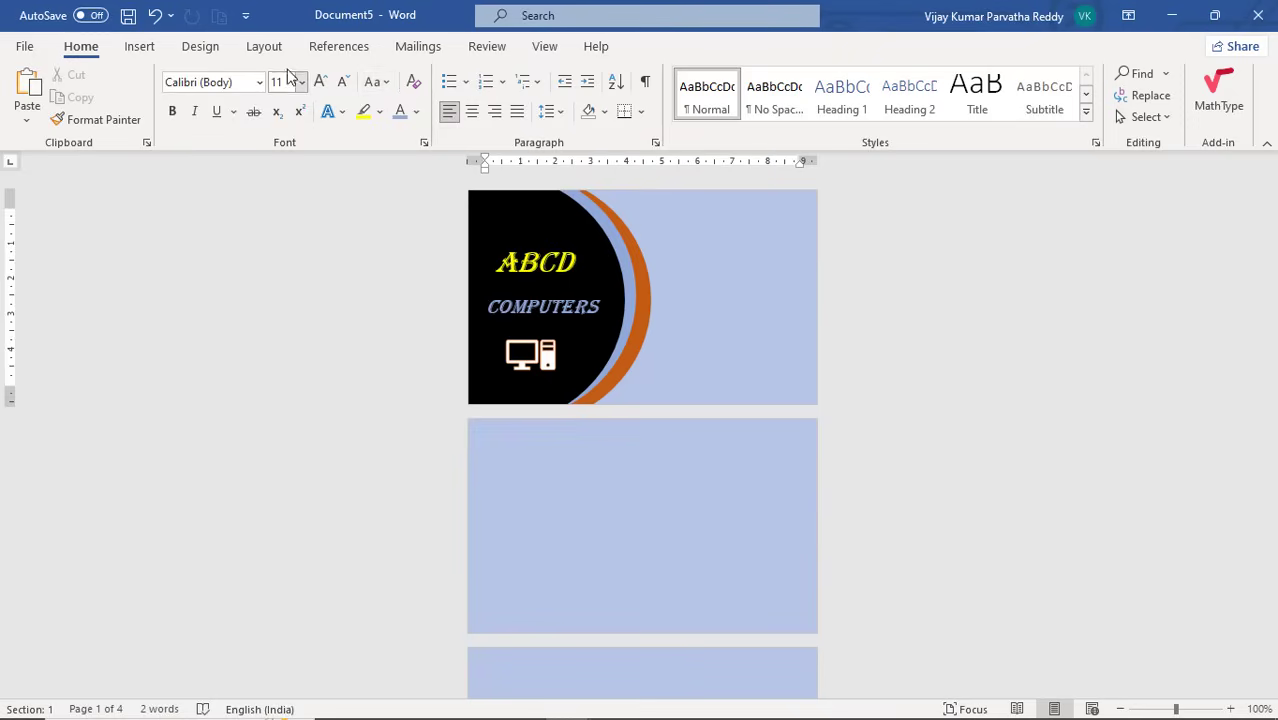
Insert the map-pin icon from the stock icons by searching for LOCATION
left_click(145, 48)
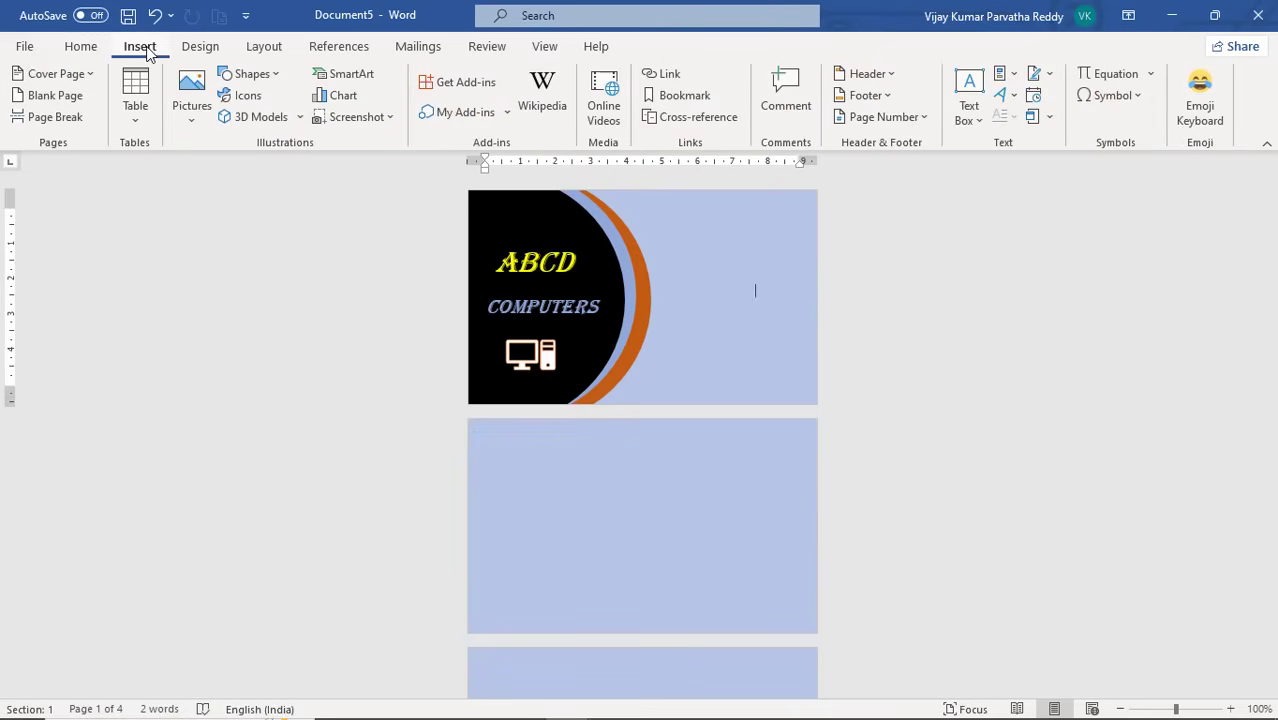
left_click(242, 96)
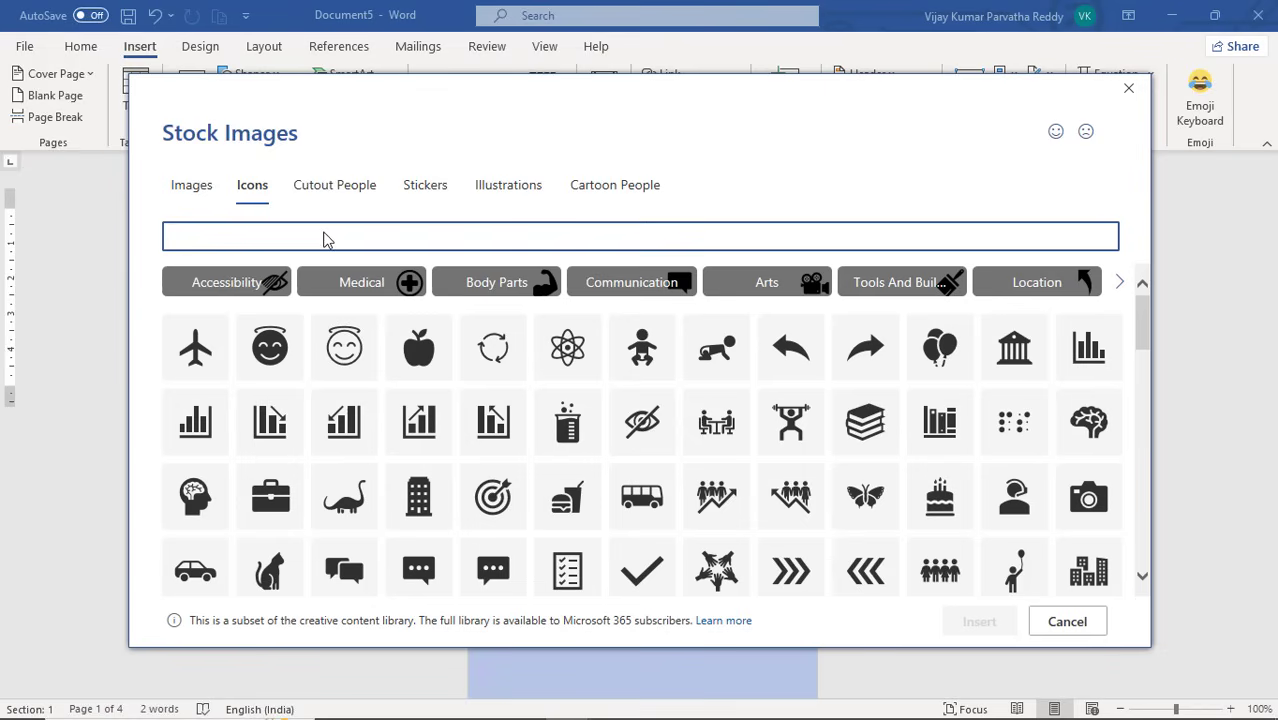
type("LOCATION")
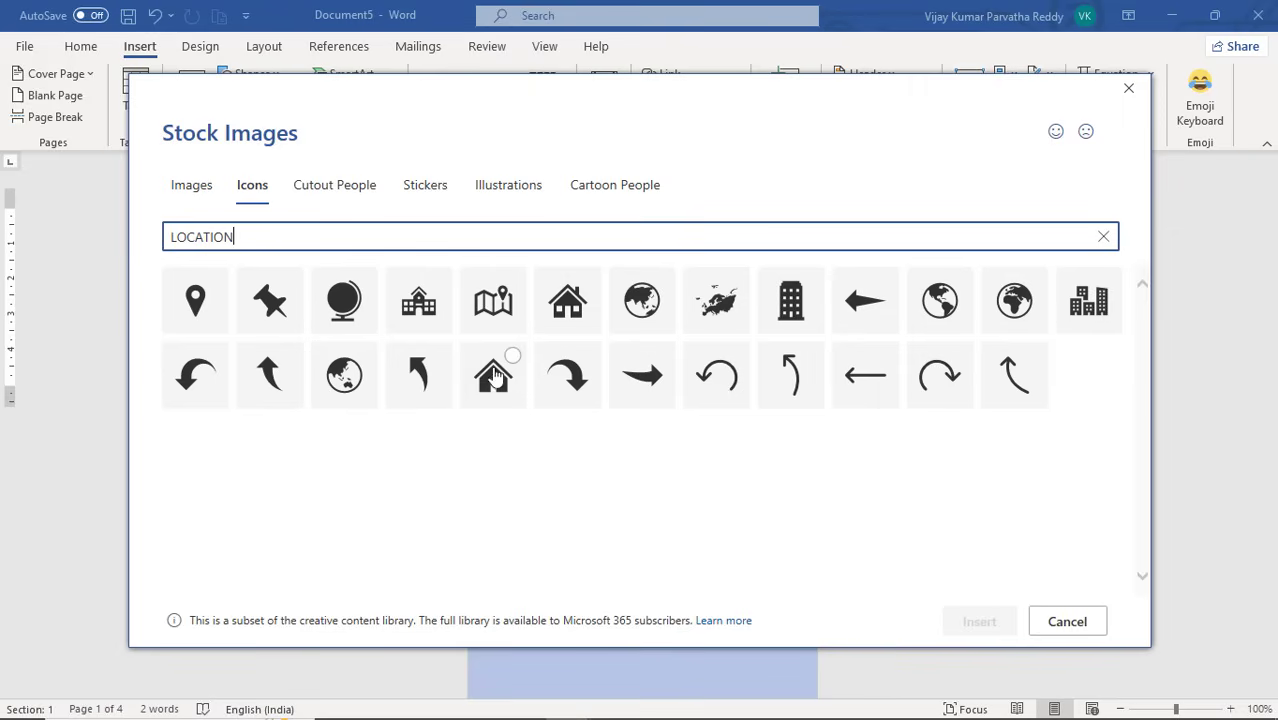
left_click(204, 310)
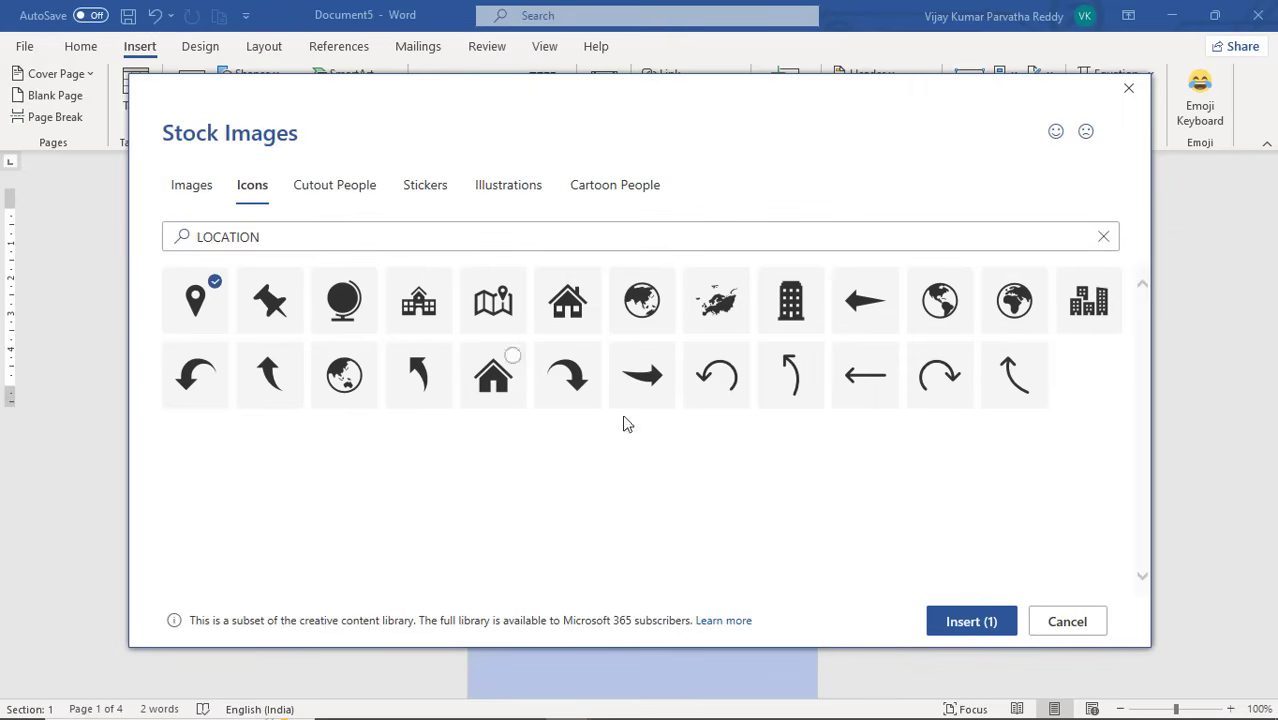
left_click(968, 625)
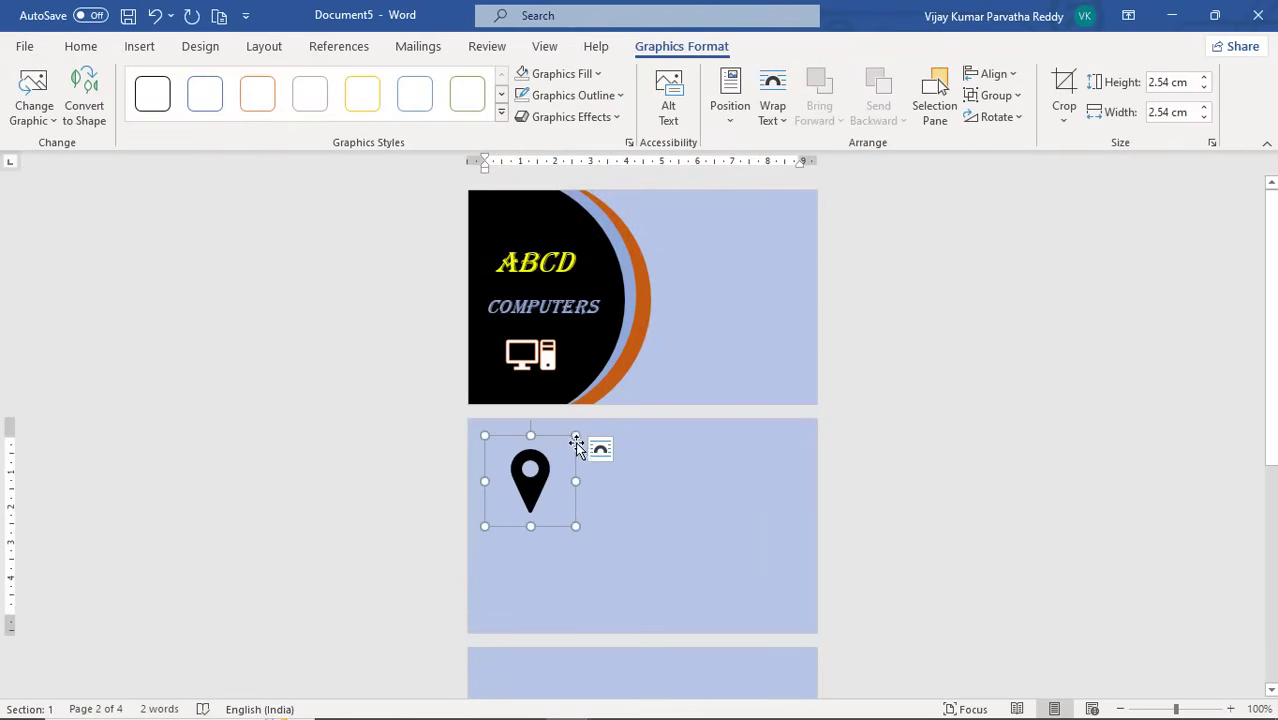
Set the pin icon's wrapping to Tight, shrink it to about 0.87 cm and place it just outside the orange arc
left_click(786, 123)
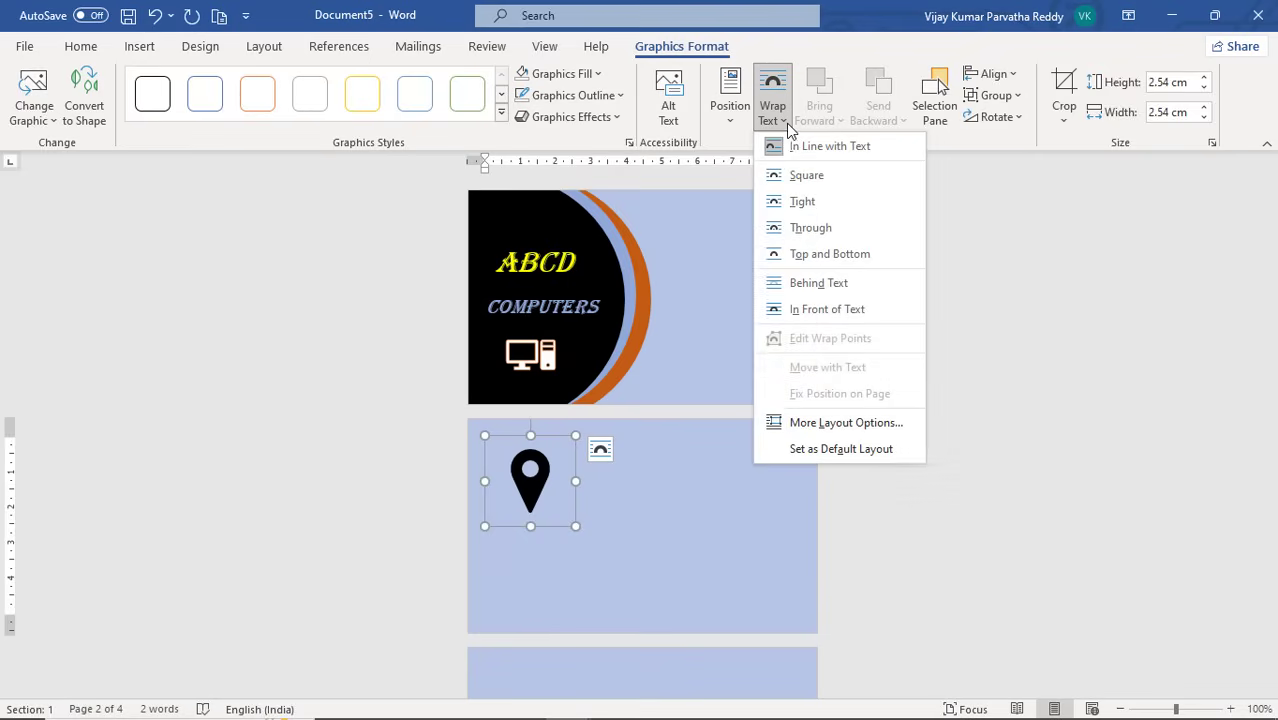
left_click(796, 202)
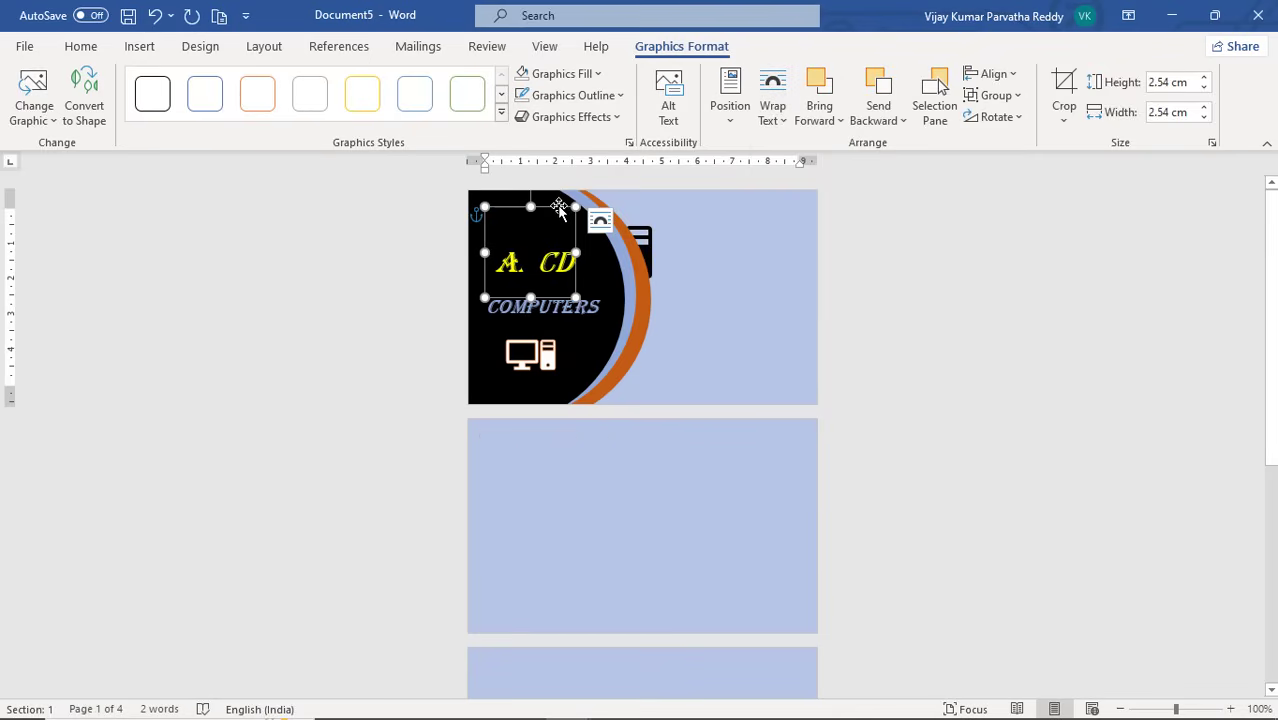
left_click_drag(561, 207, 690, 272)
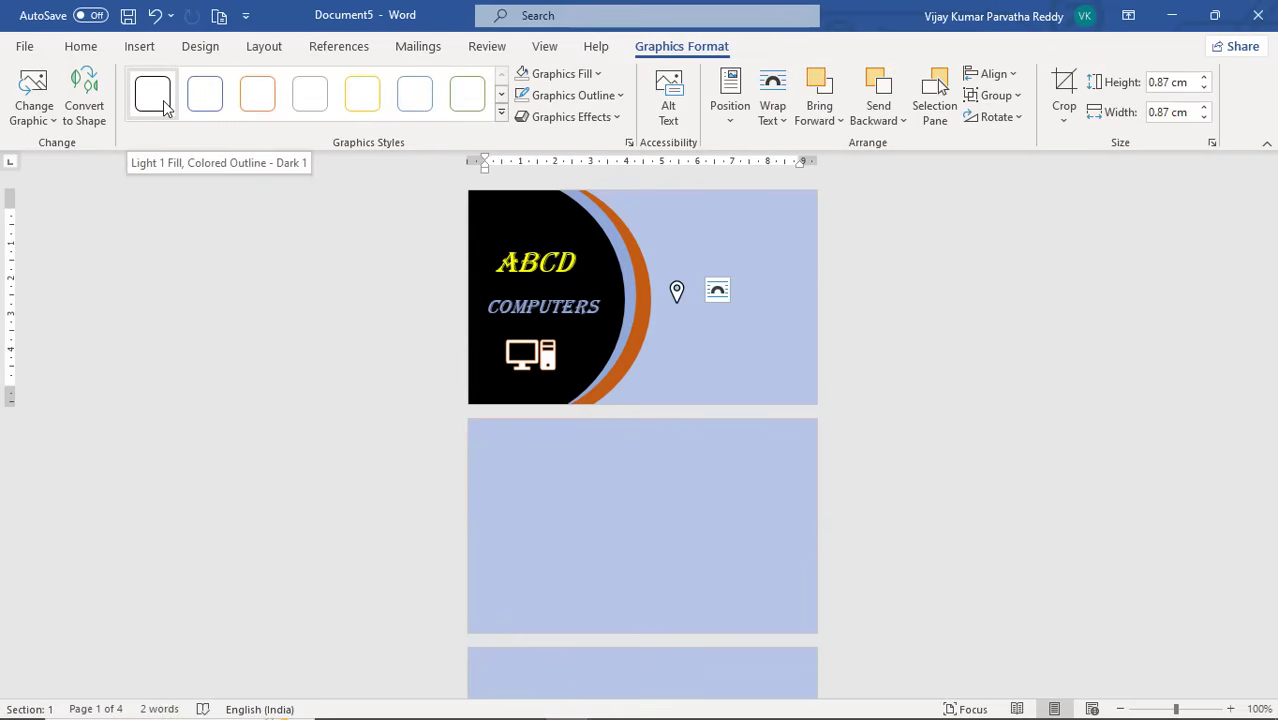
Apply the solid blue graphics style to the pin icon and move it up near the first page's upper edge
left_click(502, 96)
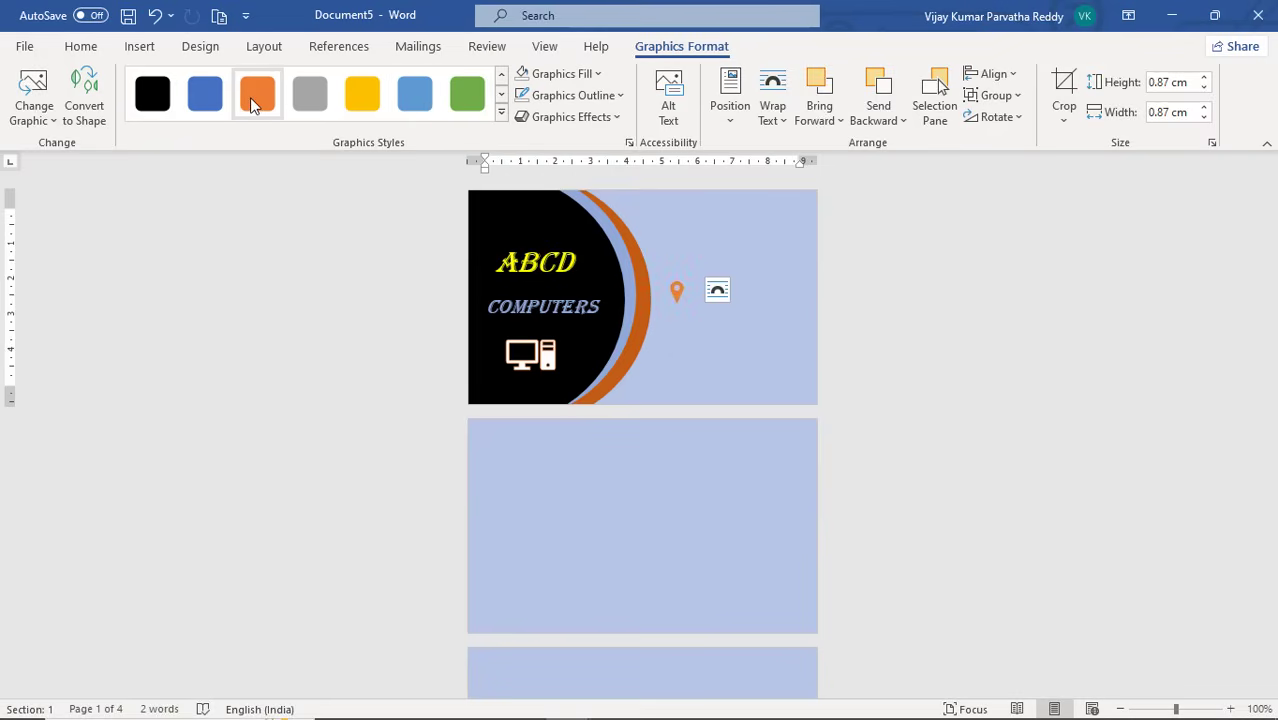
left_click(205, 96)
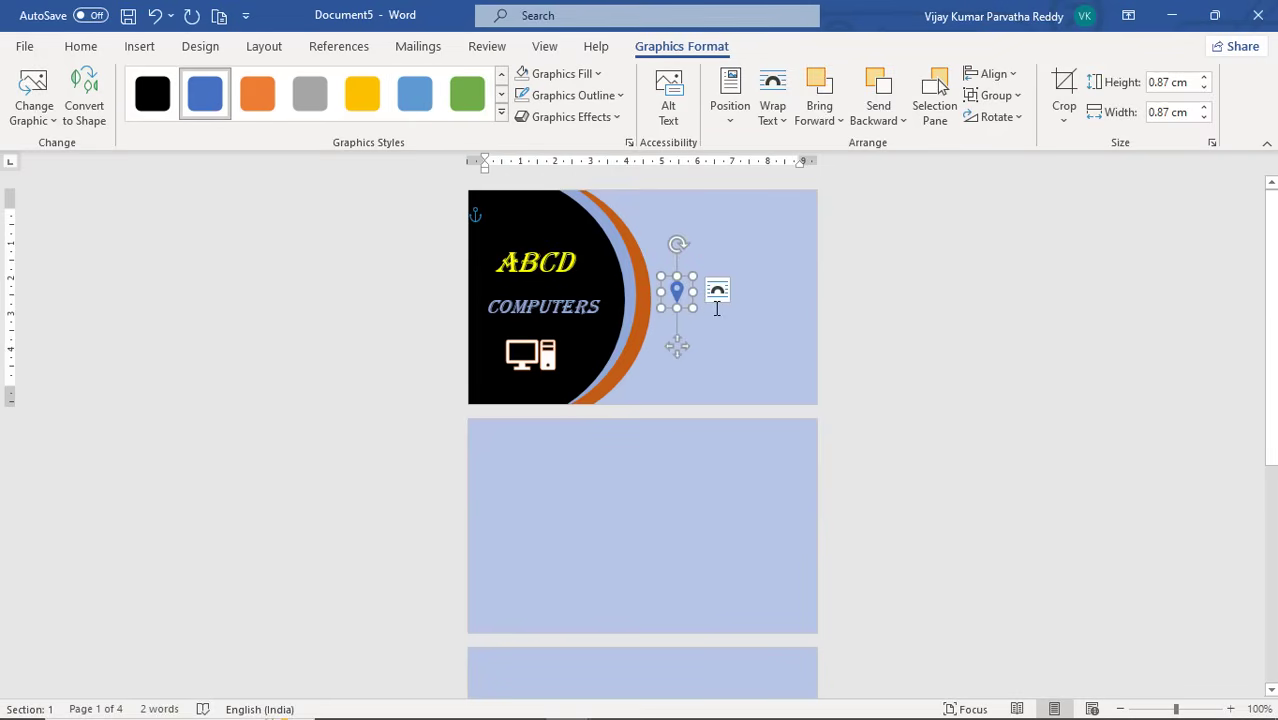
left_click(716, 309)
left_click(674, 288)
left_click_drag(671, 283, 660, 215)
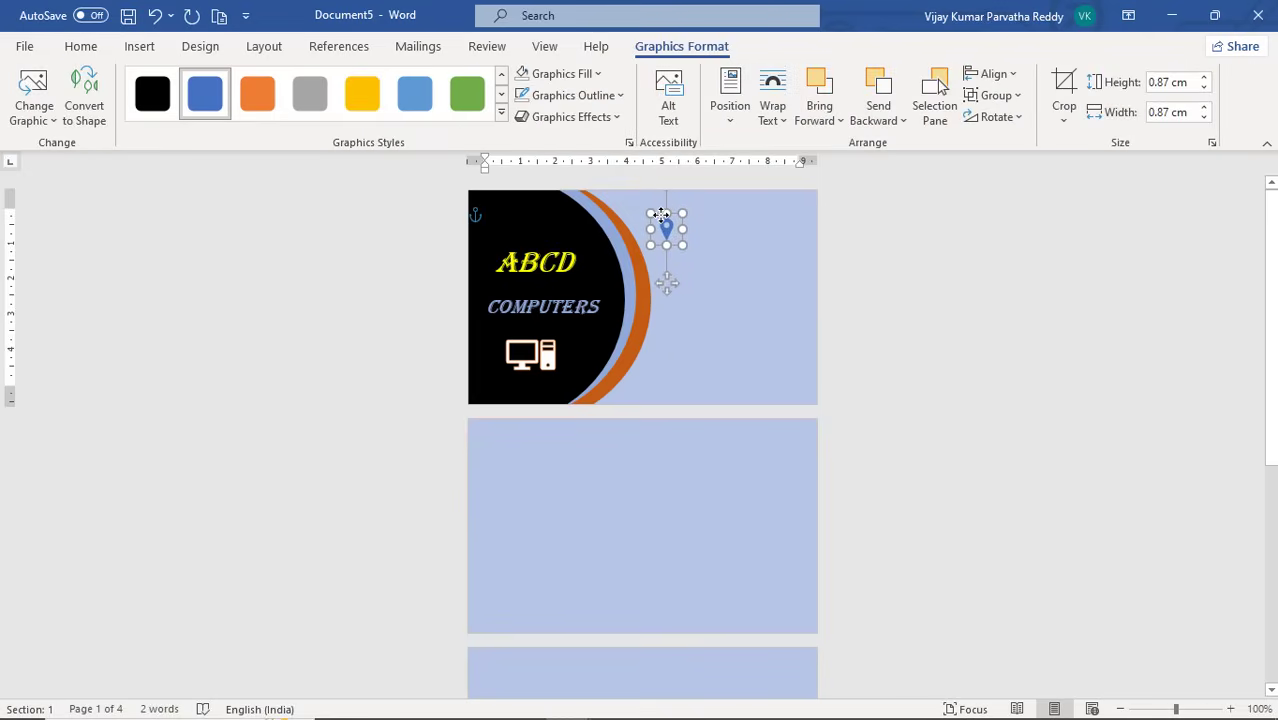
left_click(693, 239)
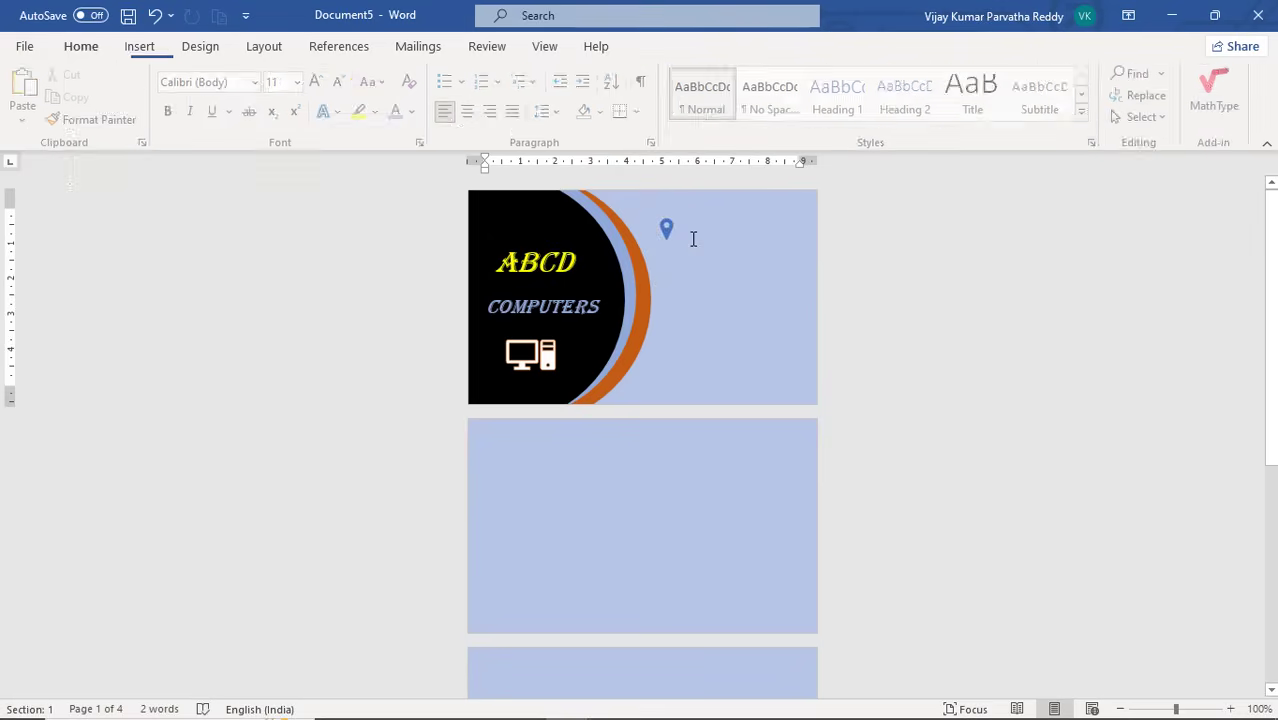
left_click(669, 231)
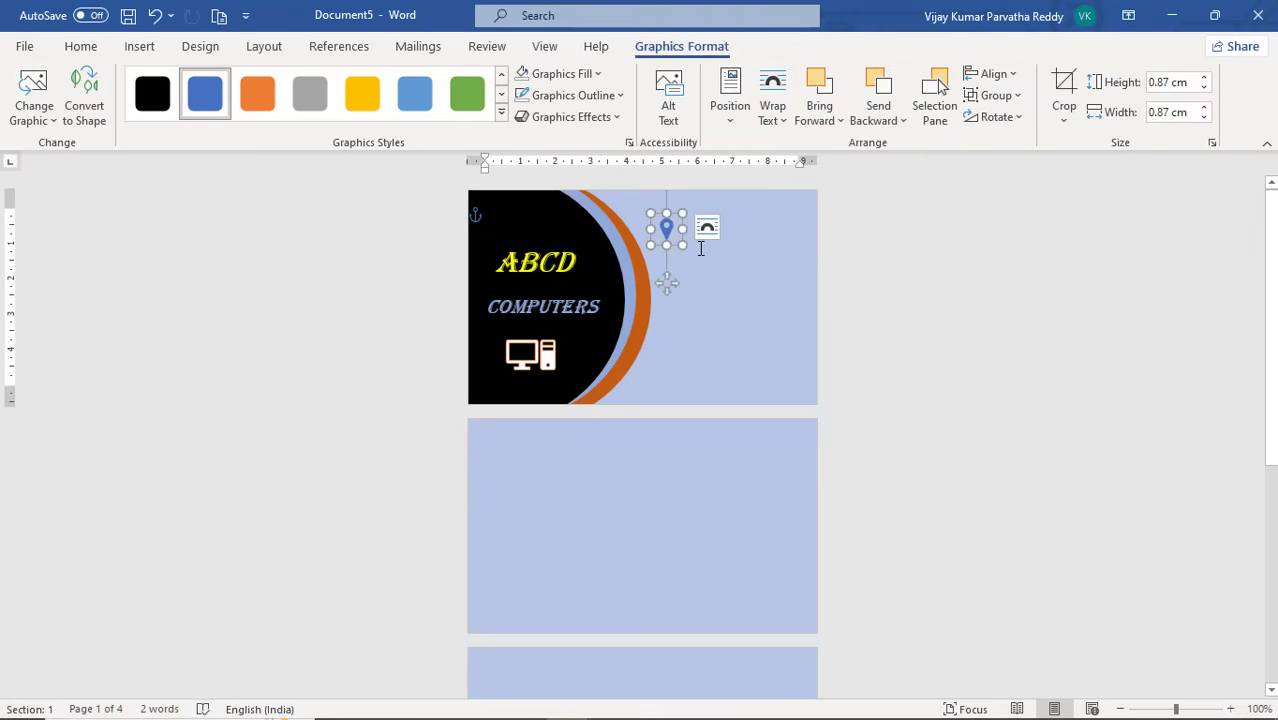
left_click(701, 249)
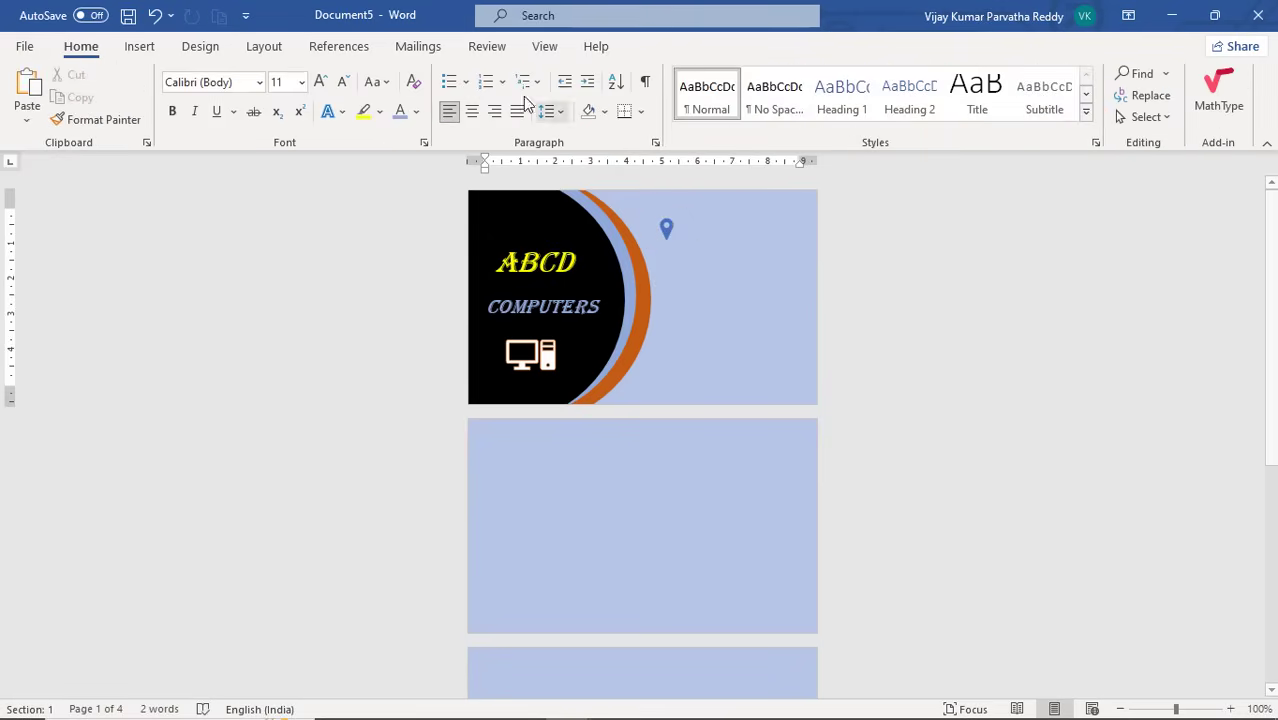
Draw a text box about 0.87 cm high and 3.18 cm wide beside the pin icon
left_click(140, 47)
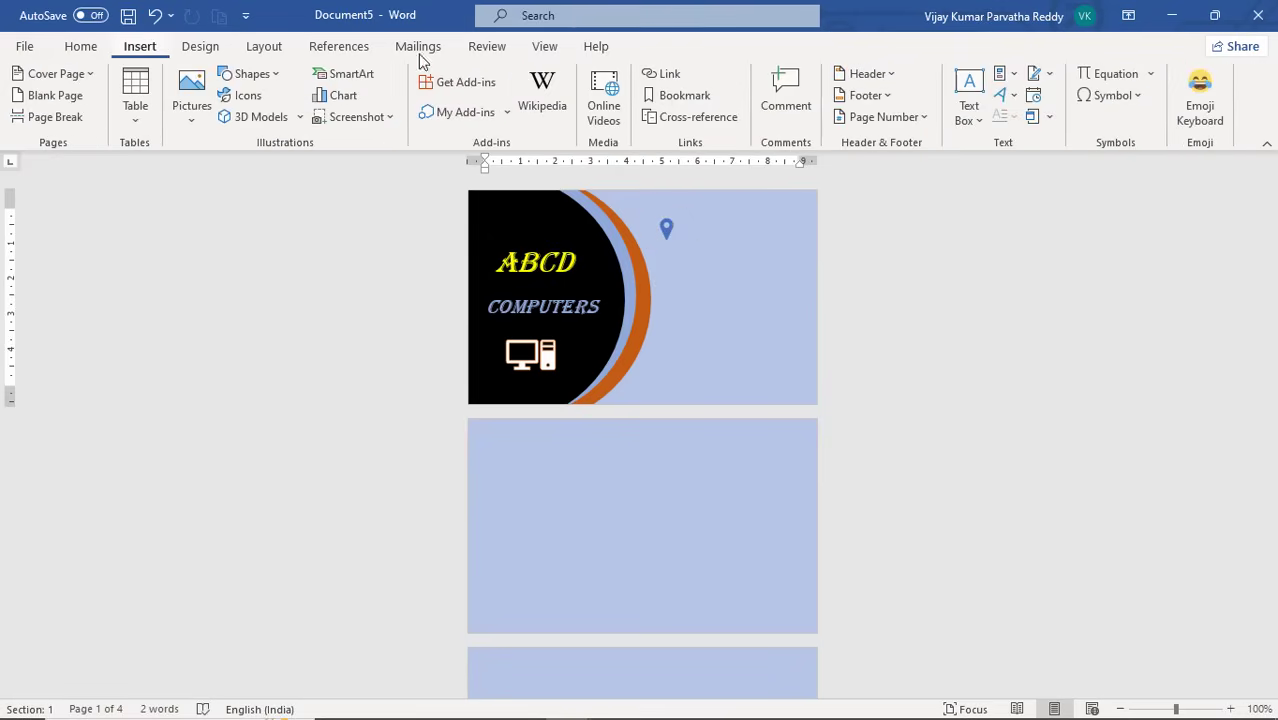
left_click(979, 114)
left_click(852, 634)
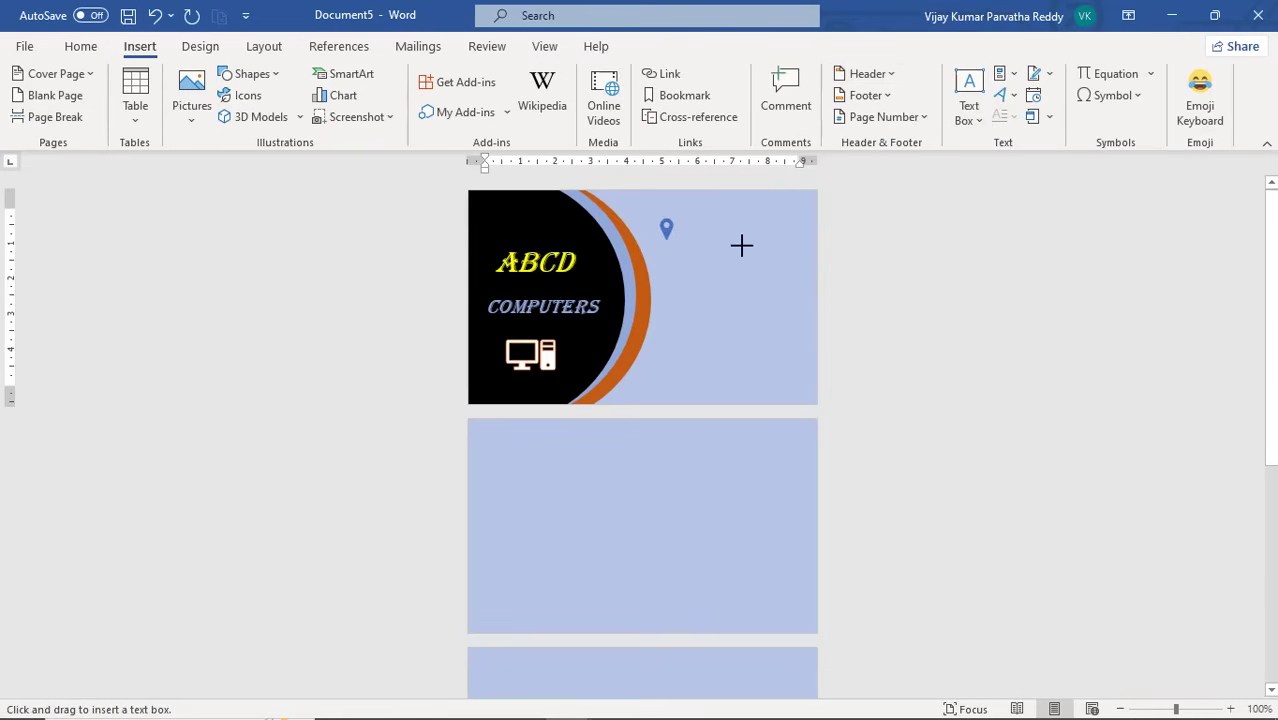
mouse_move(695, 214)
left_mouse_down()
mouse_move(742, 248)
mouse_move(807, 244)
left_mouse_up()
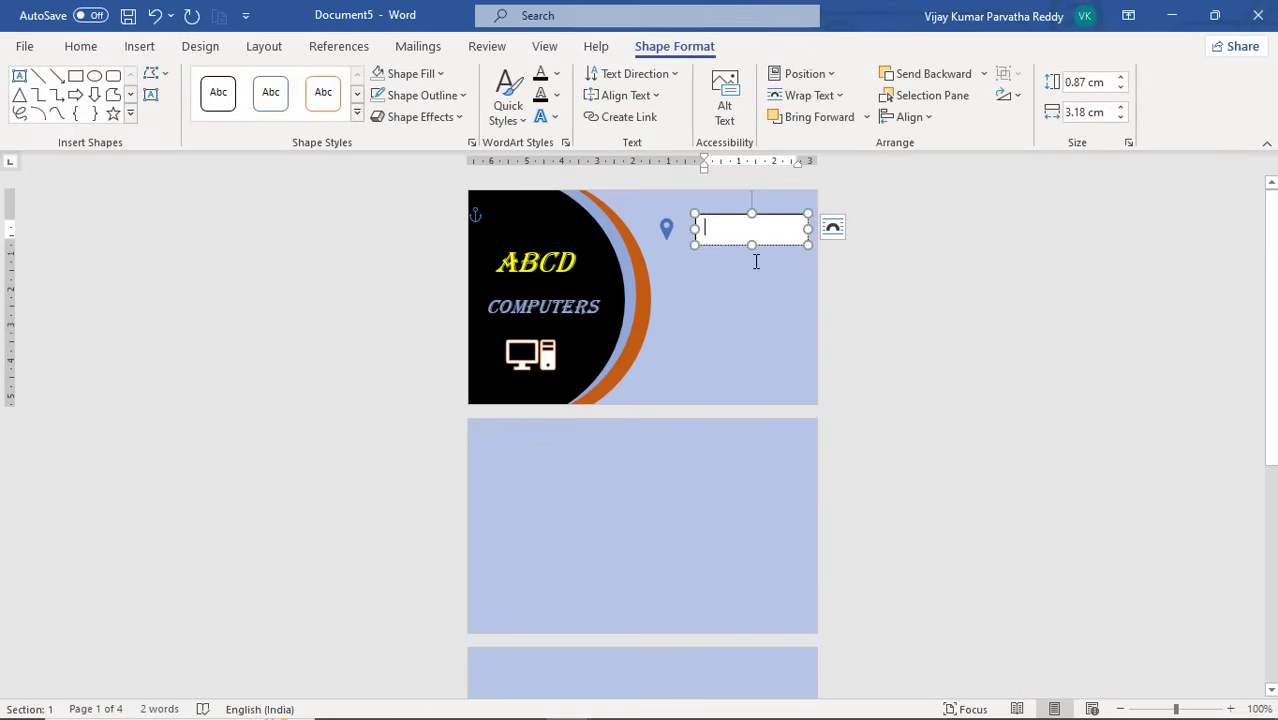
Enter the street name as the first line of the new text box
type("ABC")
key("BackSpace")
key("BackSpace")
key("BackSpace")
key("BackSpace")
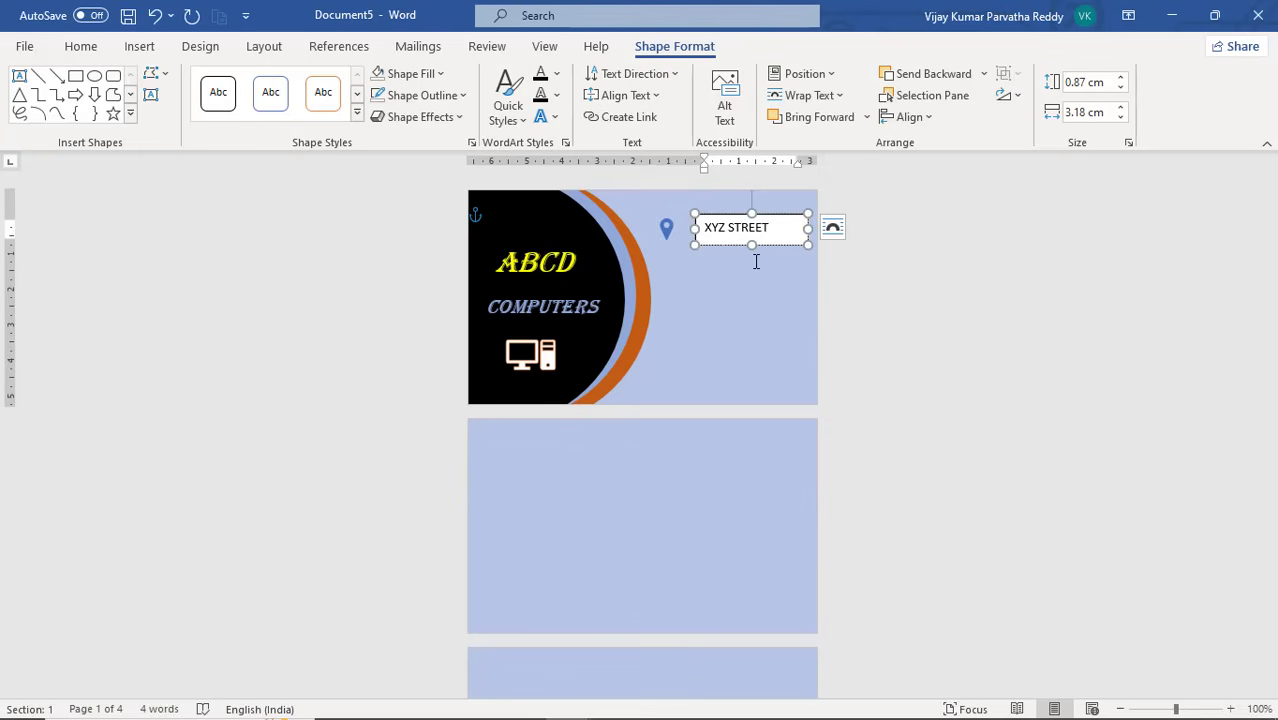
Enlarge the address text box to about 2.59 cm high and add the city and state on separate lines
left_click_drag(751, 245, 751, 303)
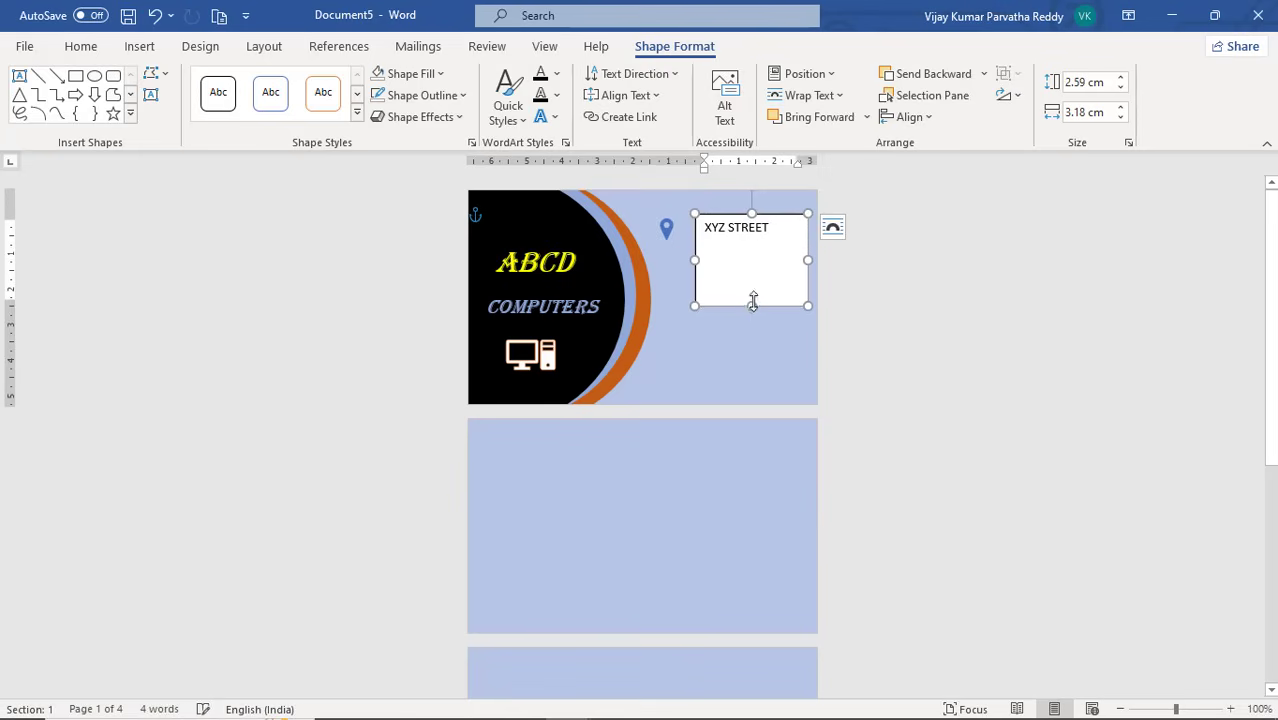
left_click(743, 253)
type("BAN")
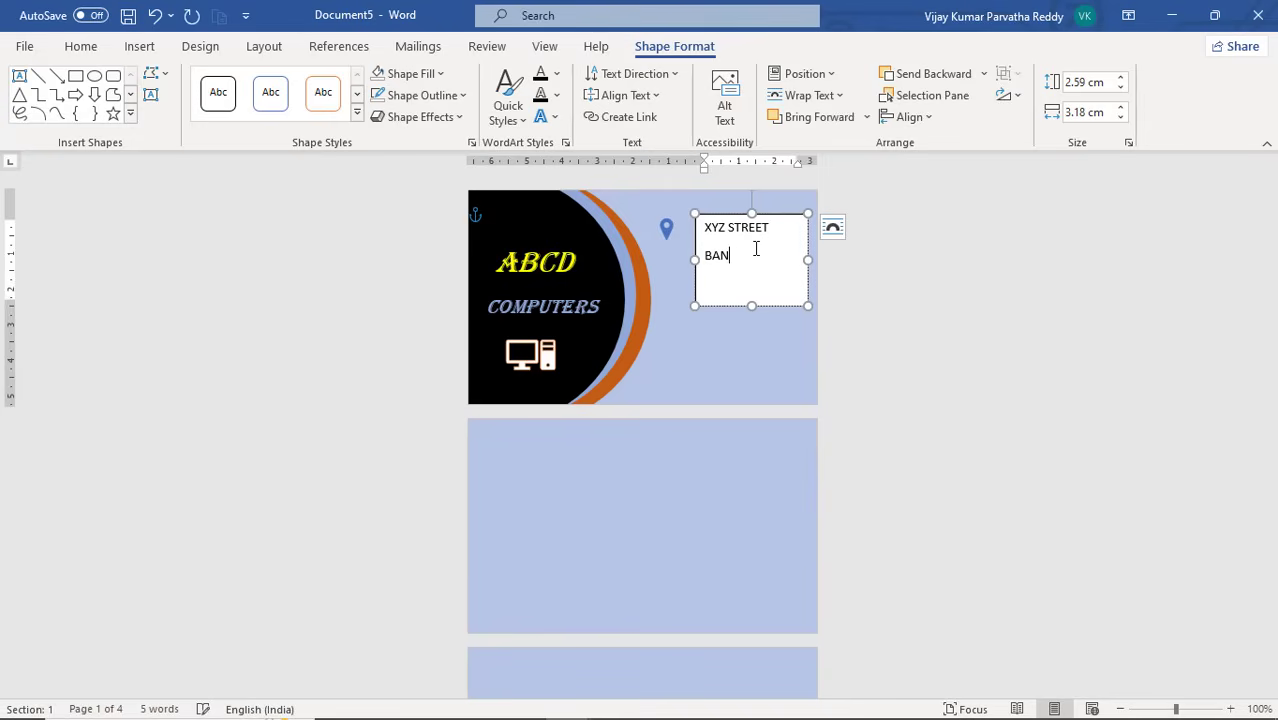
type("GALORE ")
type("KARNA")
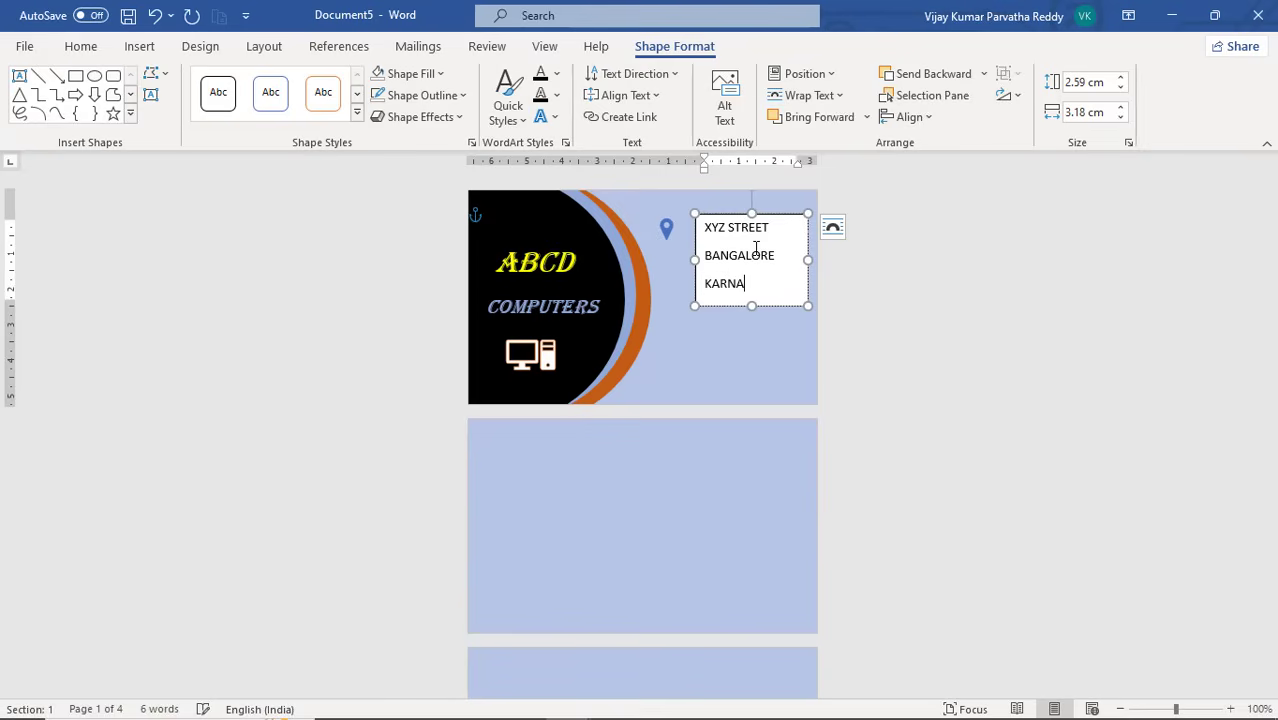
type("TAKA")
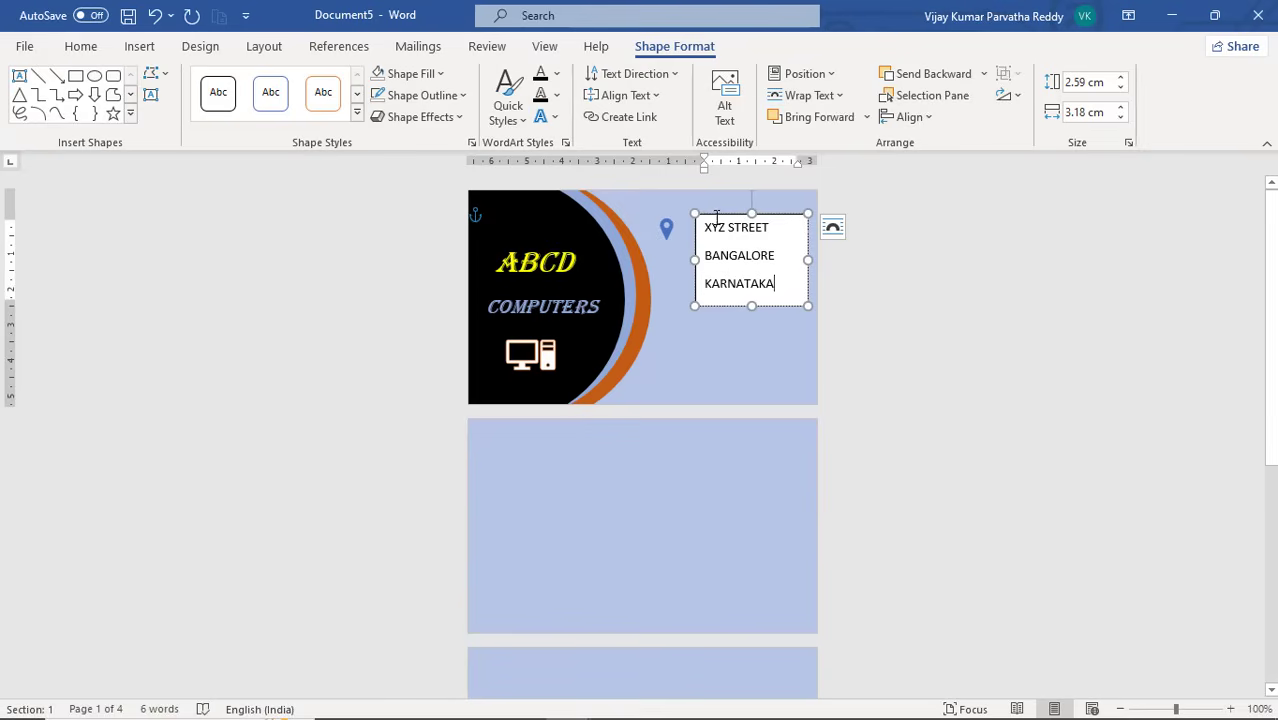
Set the address text box to No Outline and No Fill
key("Escape")
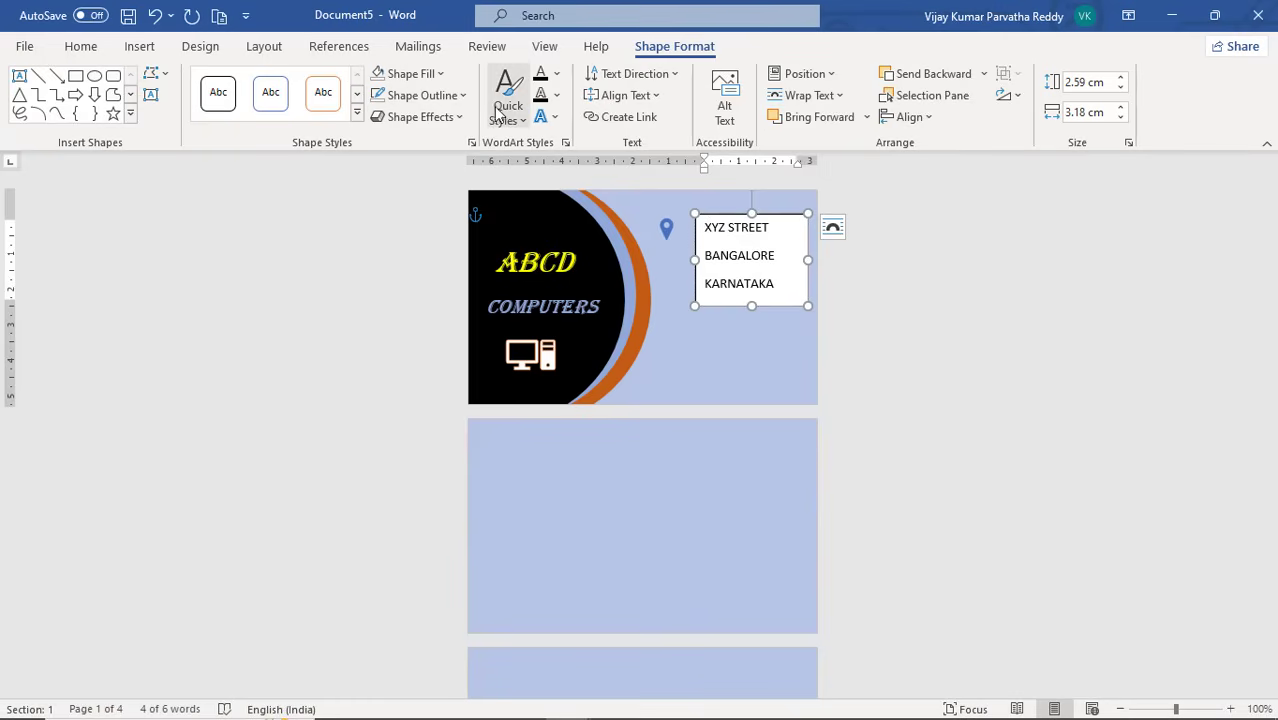
left_click(463, 96)
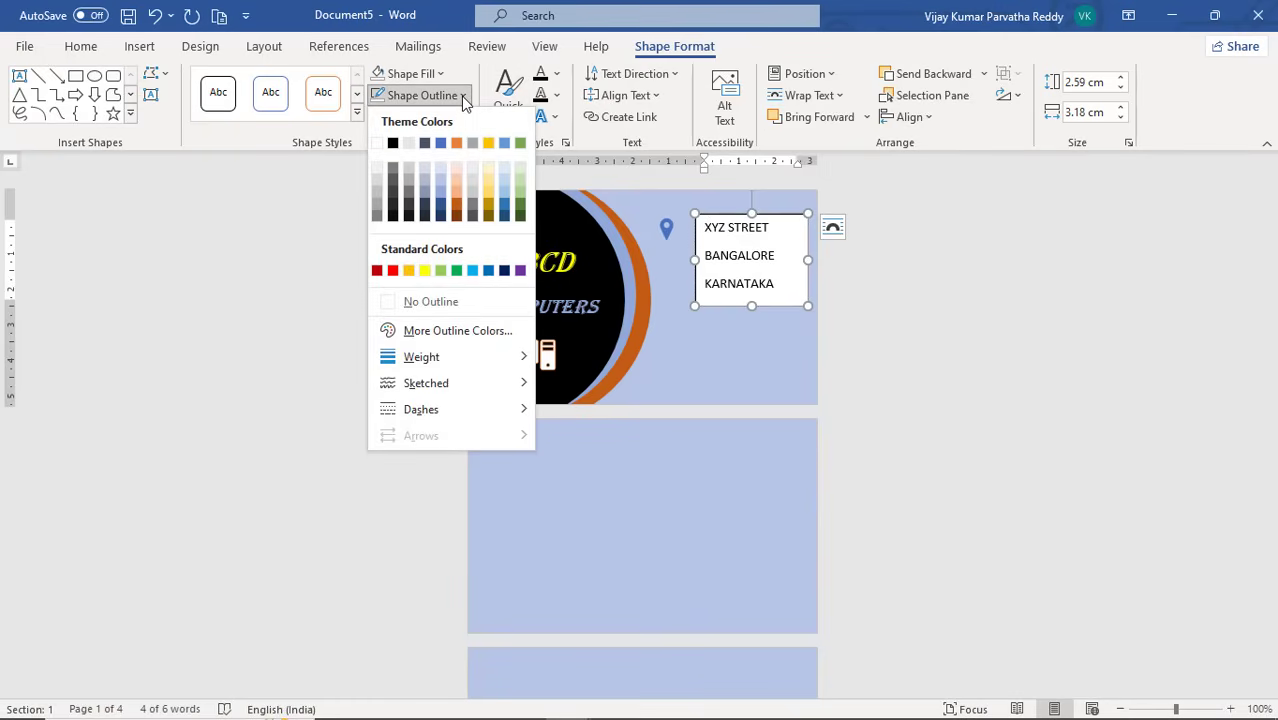
left_click(443, 303)
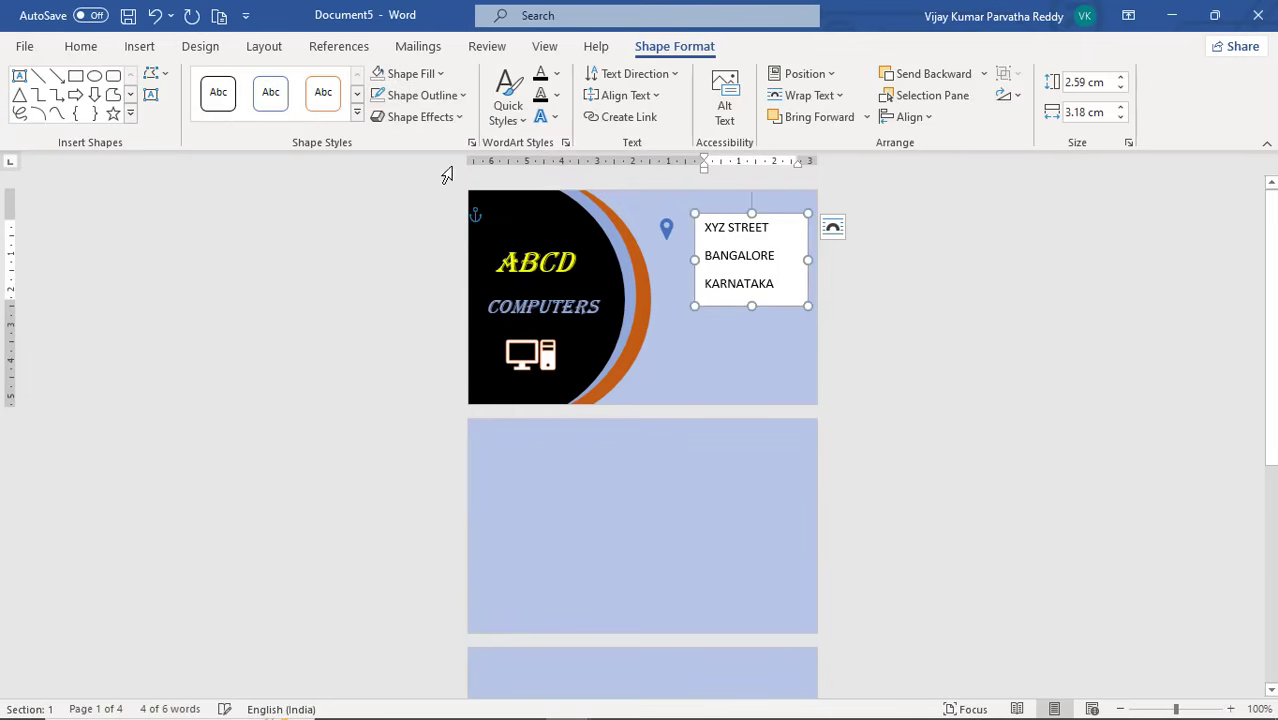
left_click(440, 74)
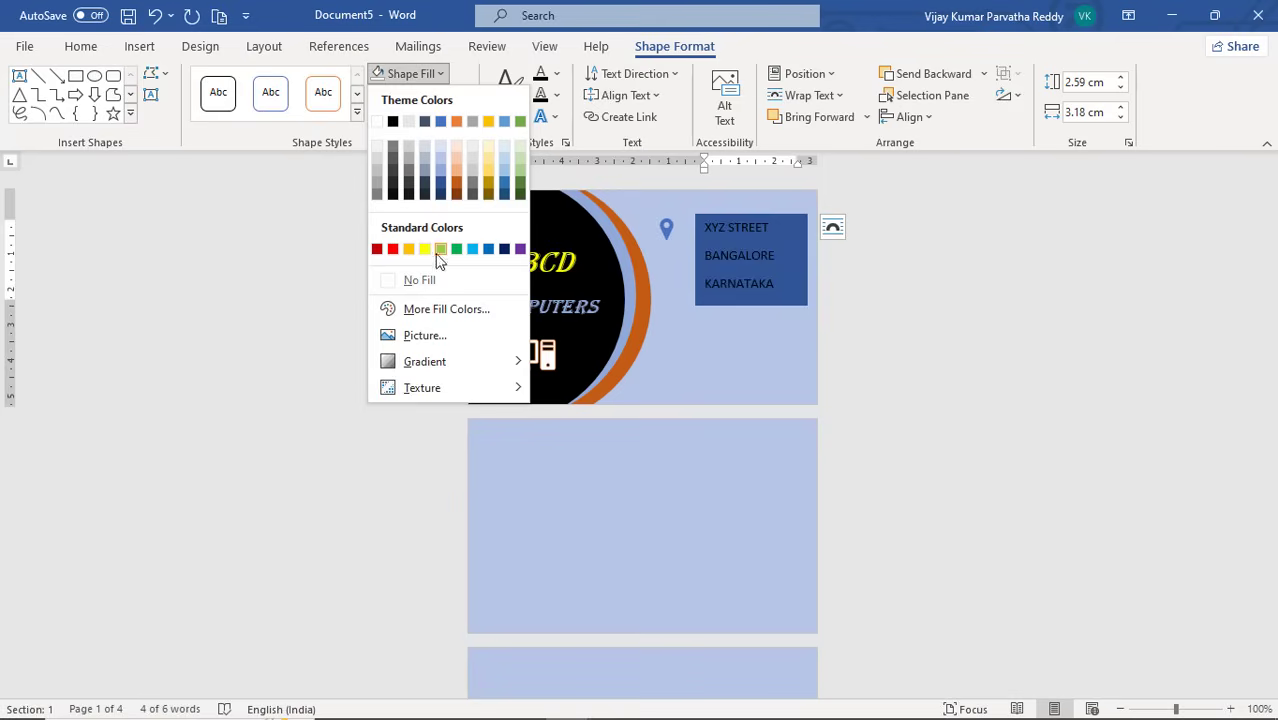
left_click(442, 279)
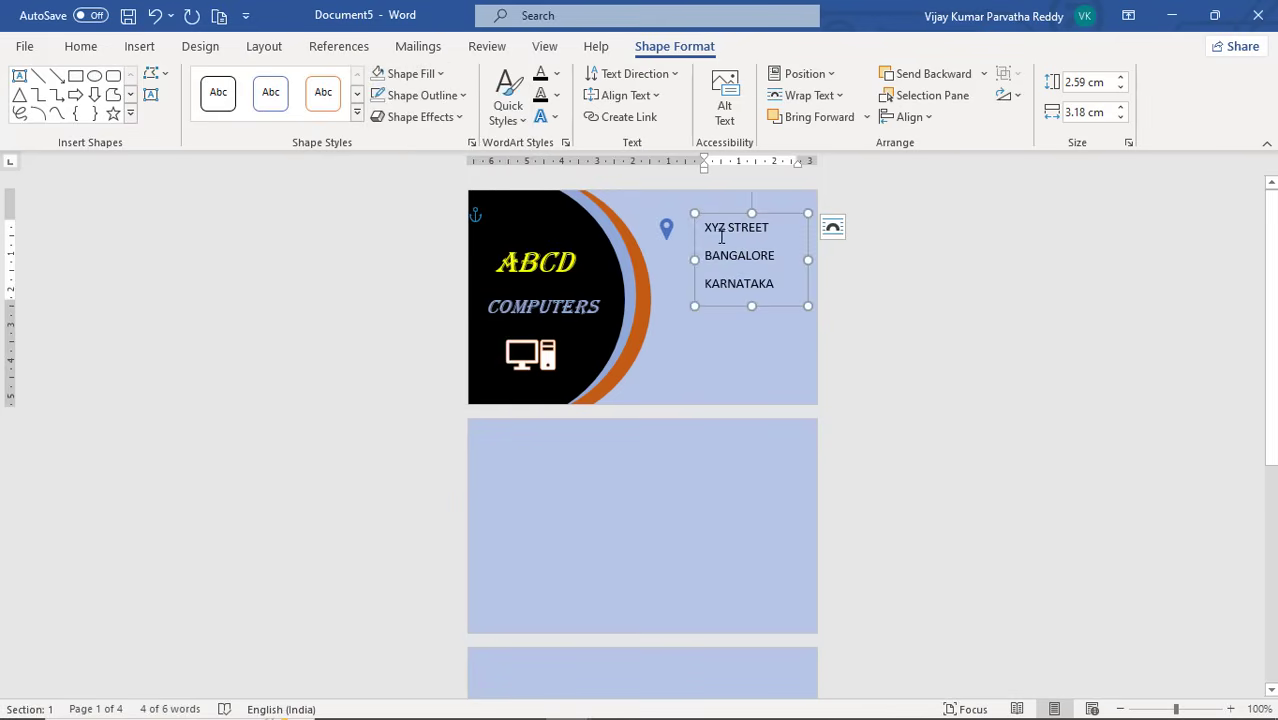
Change the font color of the three address lines to the standard Red
left_click_drag(705, 230, 729, 267)
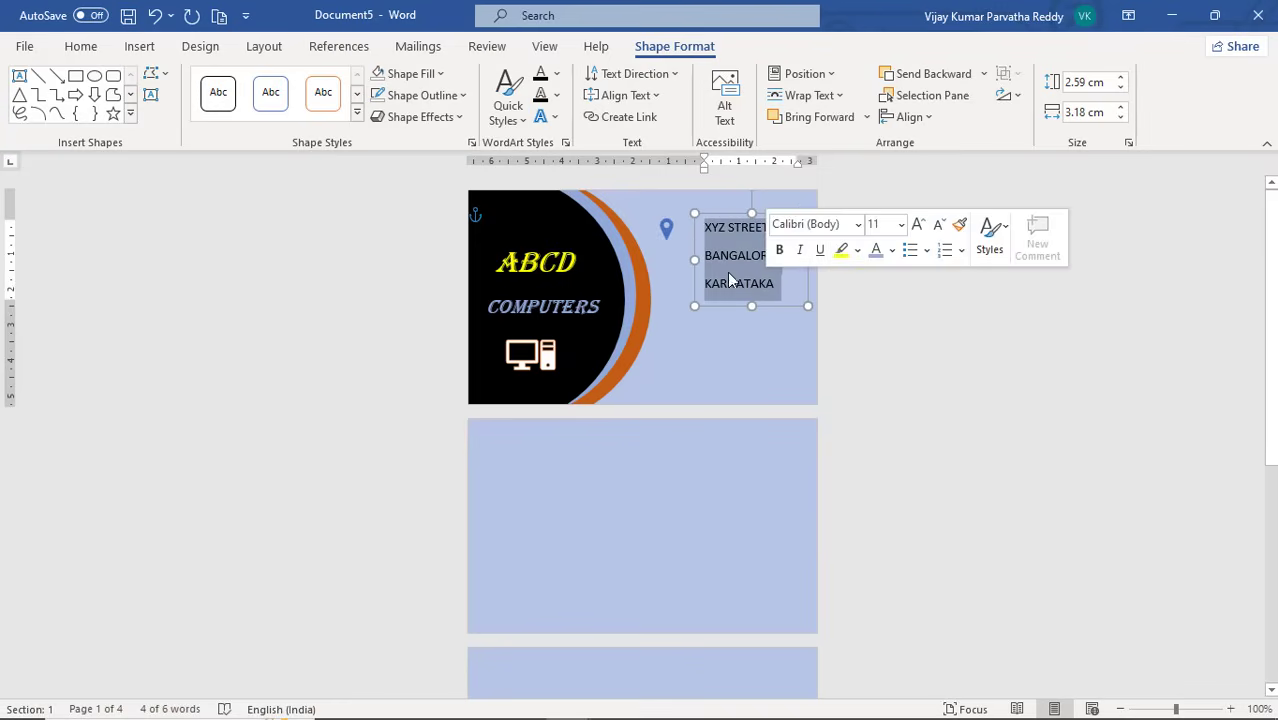
left_click(82, 47)
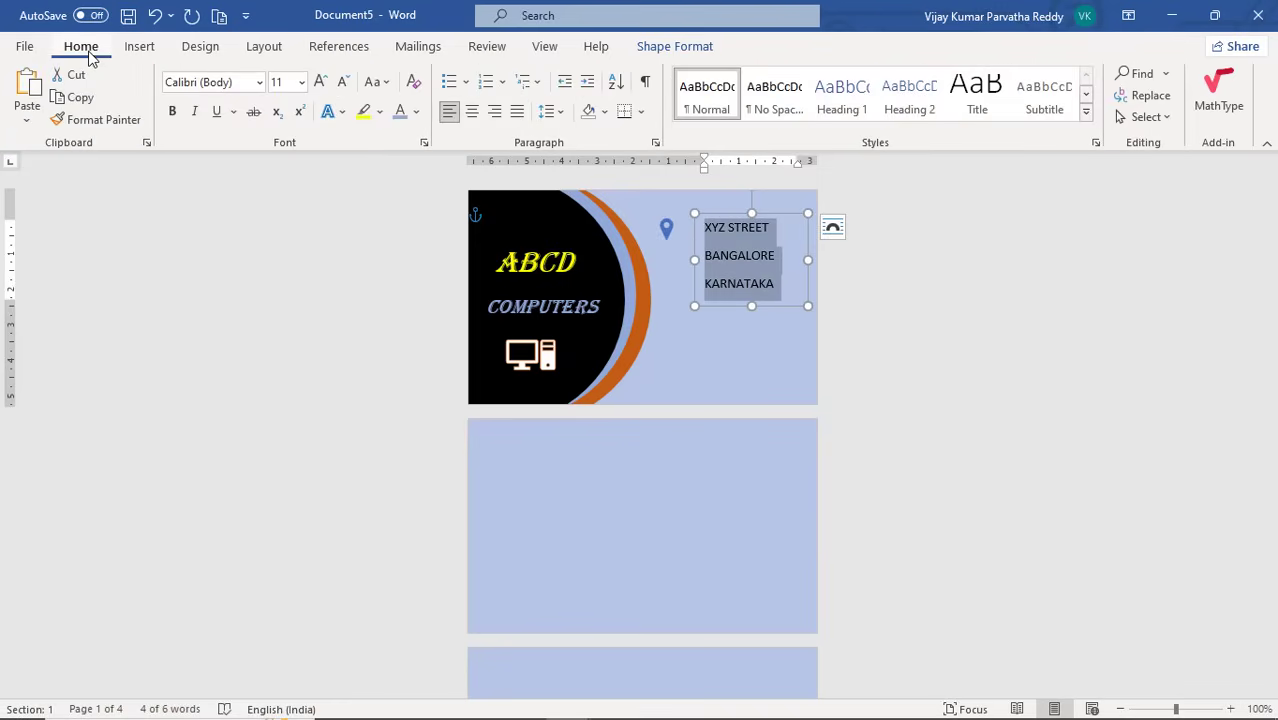
left_click(417, 113)
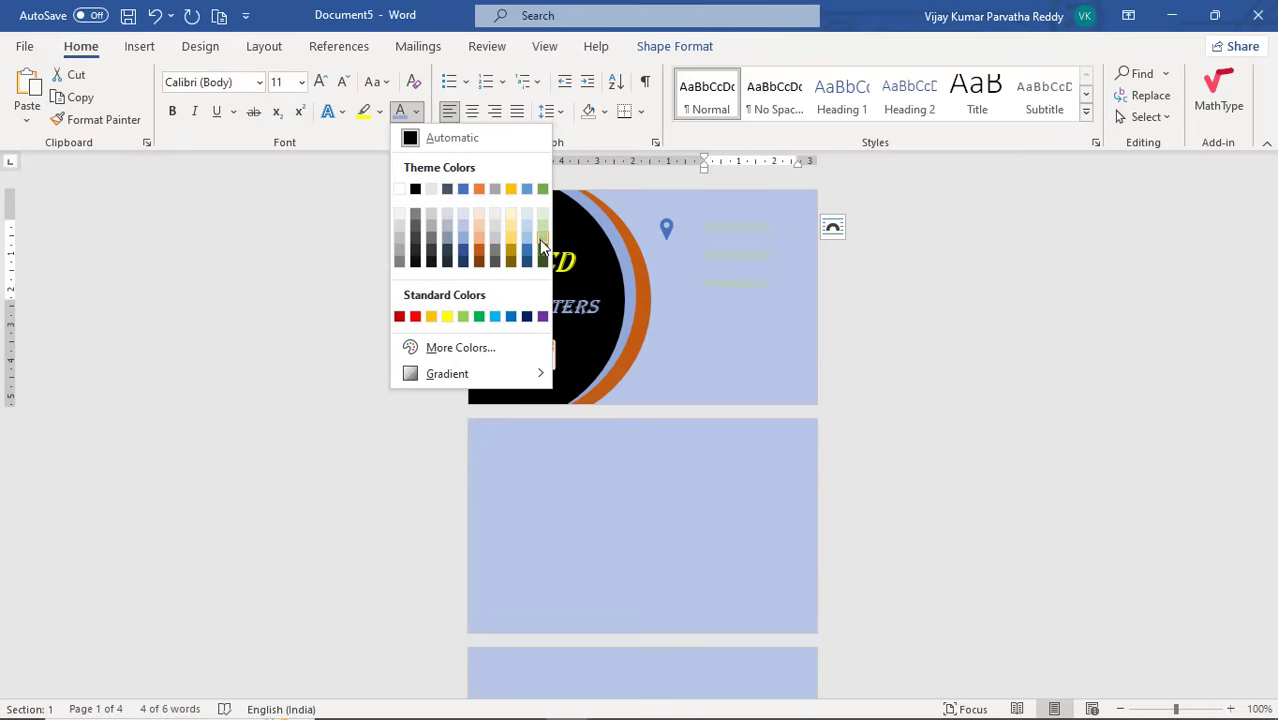
left_click(418, 317)
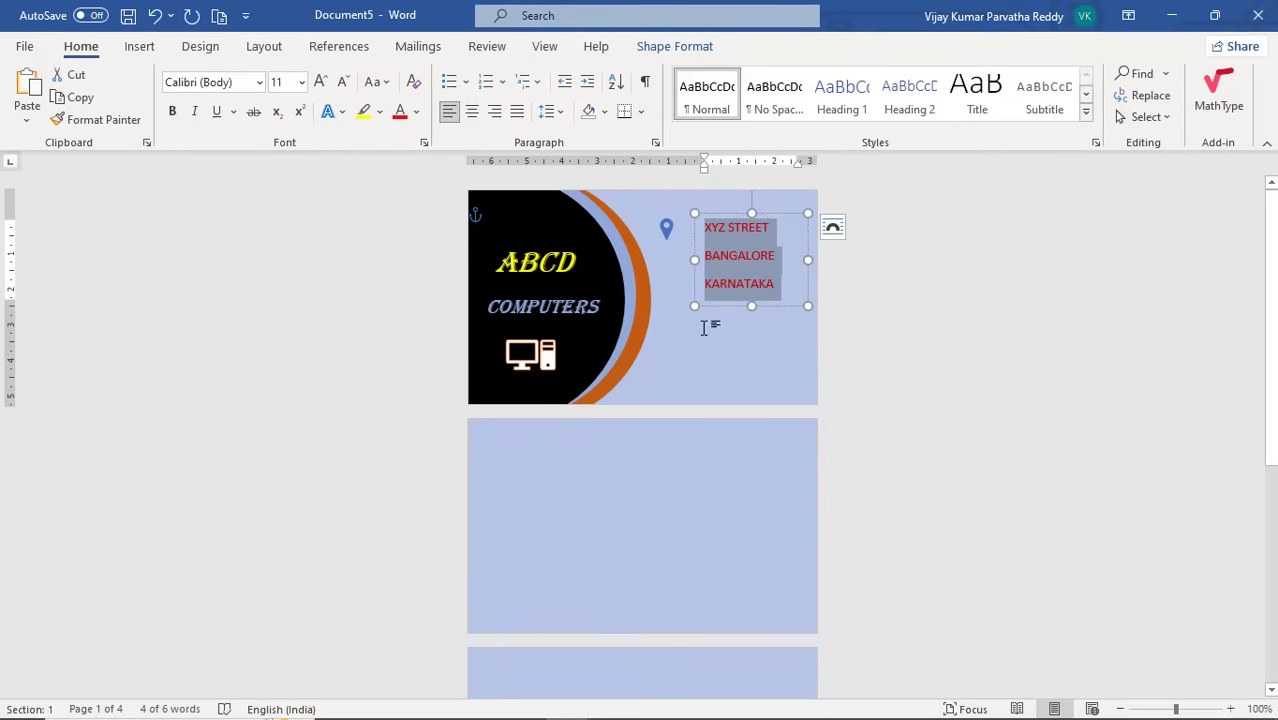
left_click(668, 343)
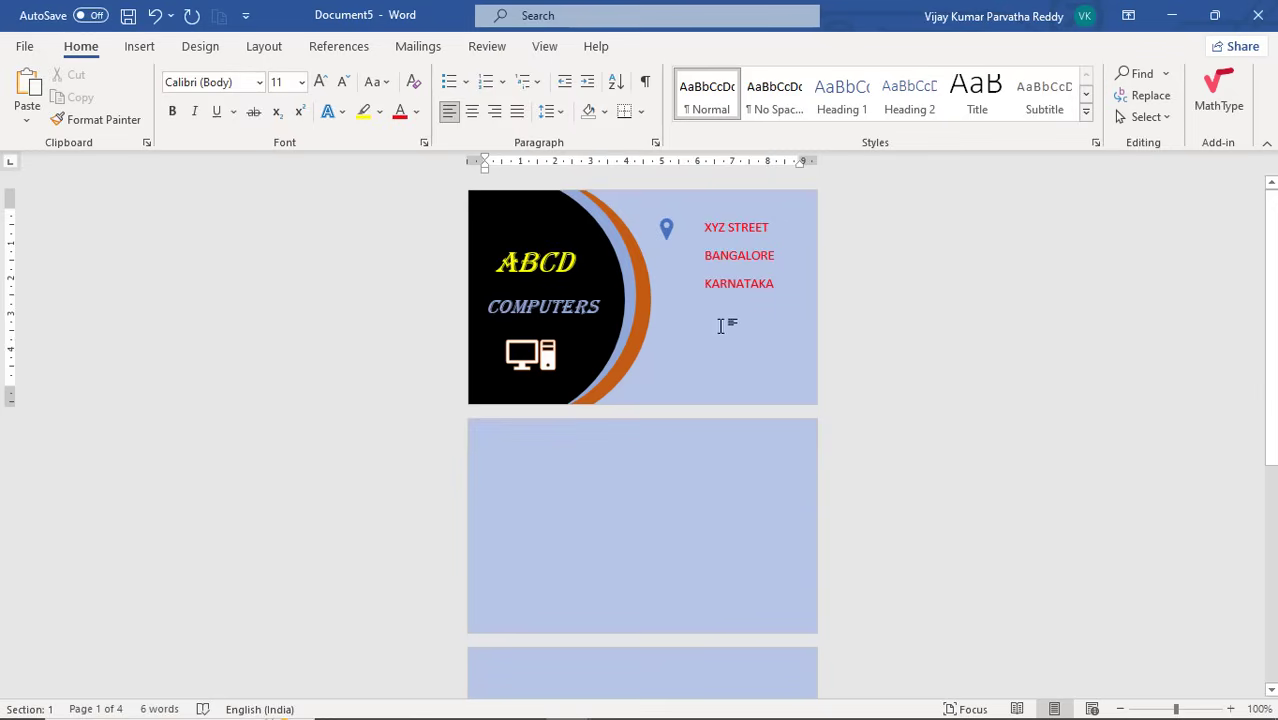
Search the stock icons for PHONE and insert the plain telephone handset icon
left_click(141, 50)
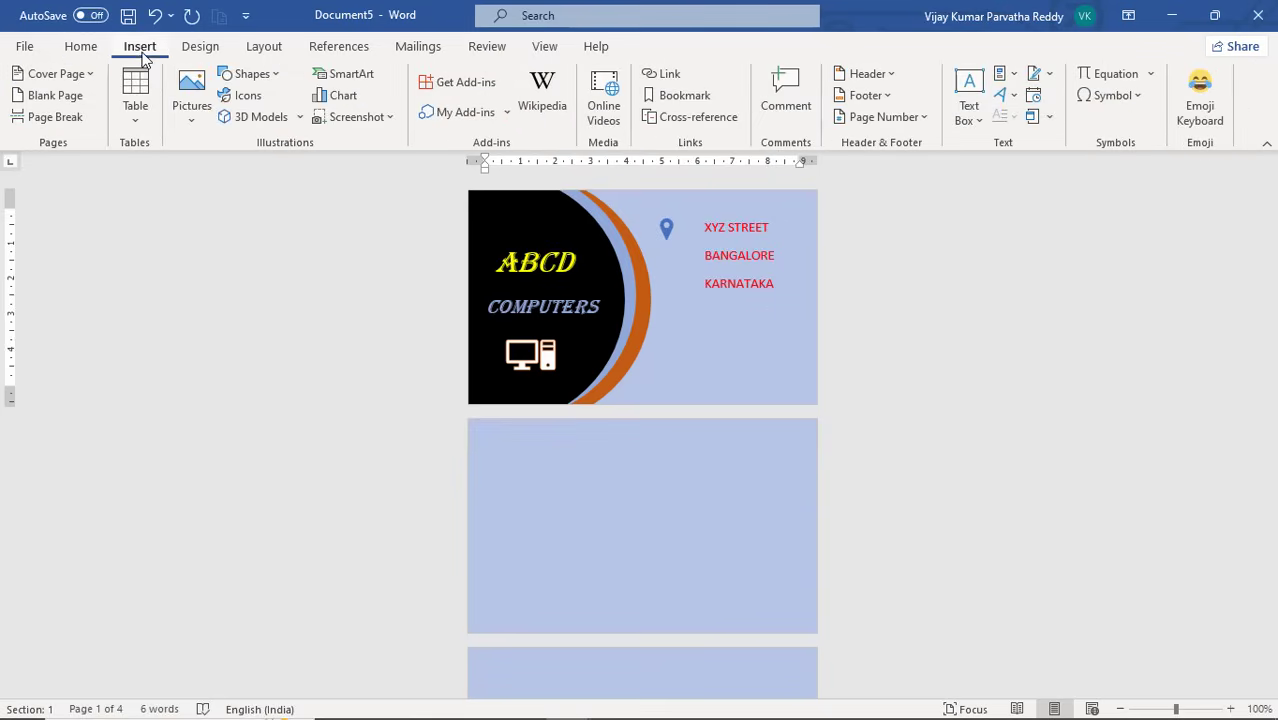
left_click(245, 96)
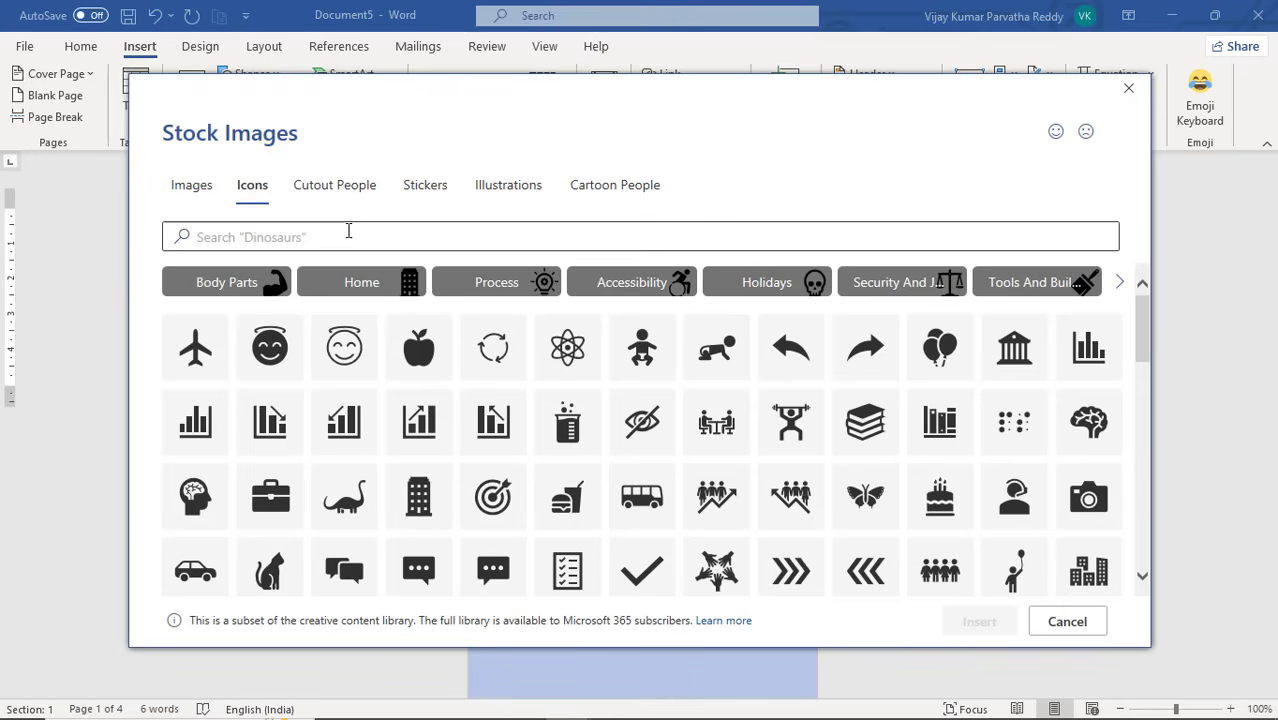
left_click(348, 231)
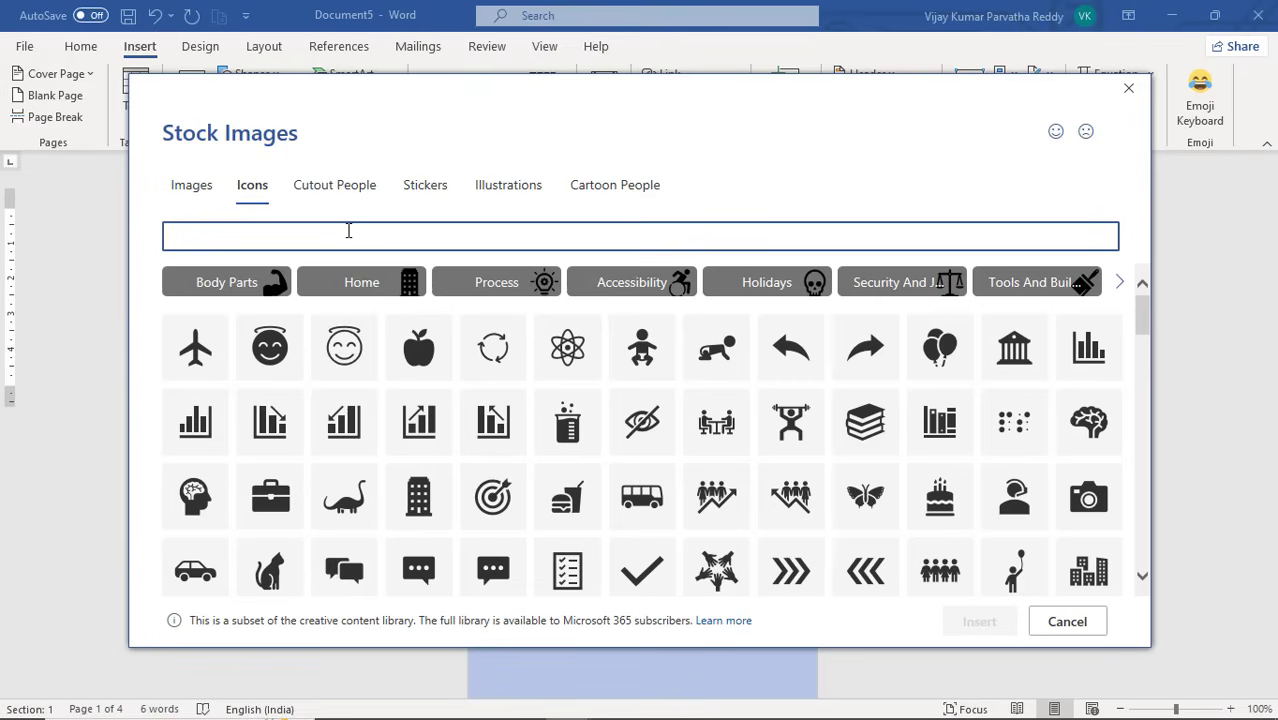
type("PHONE")
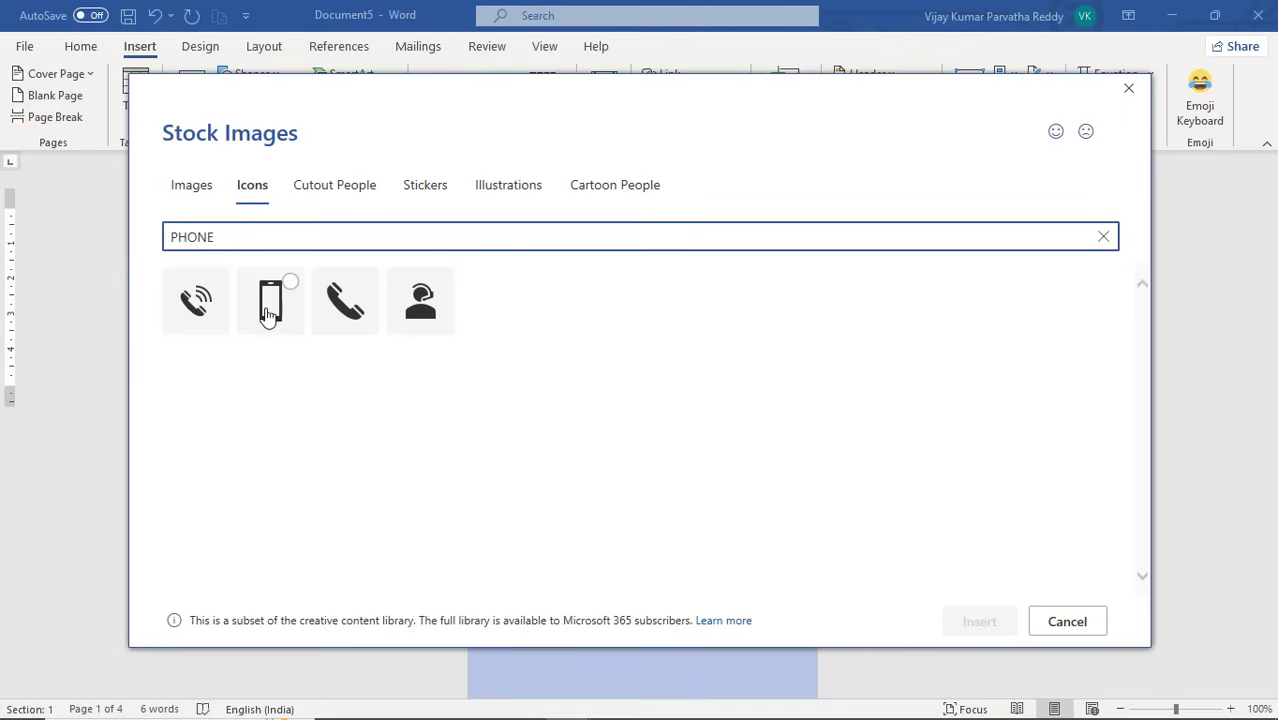
left_click(347, 313)
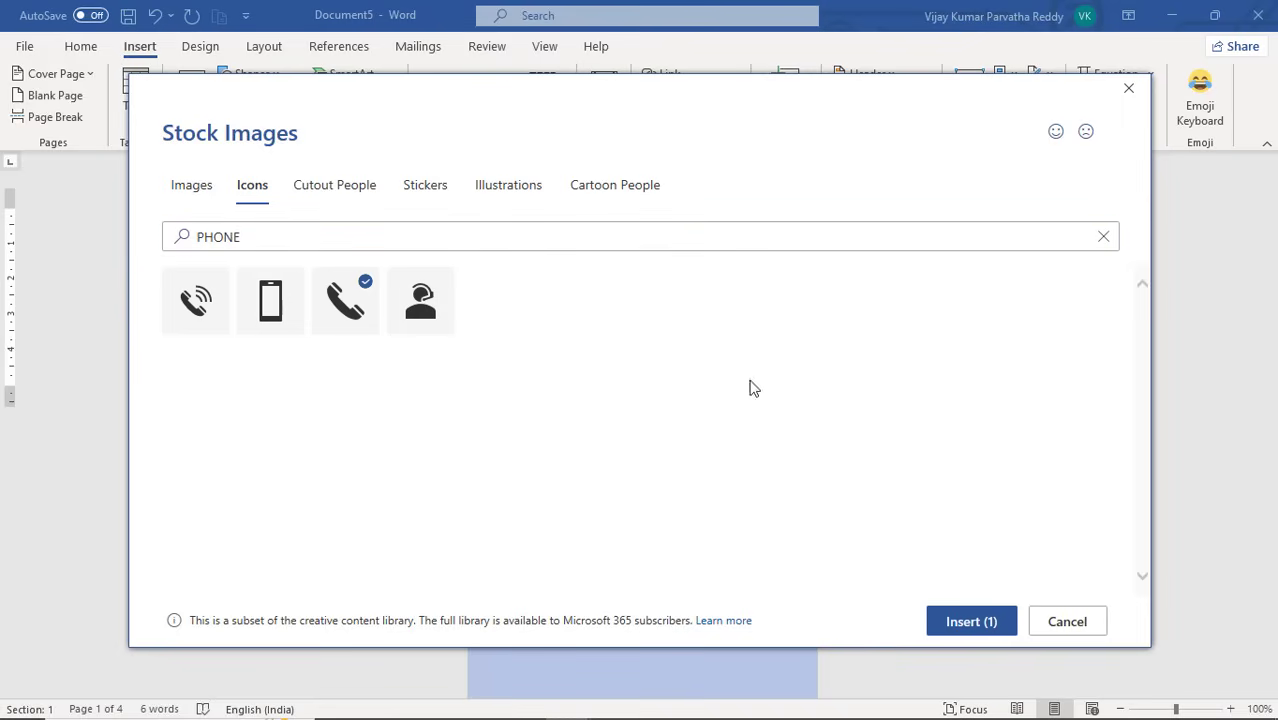
left_click(962, 624)
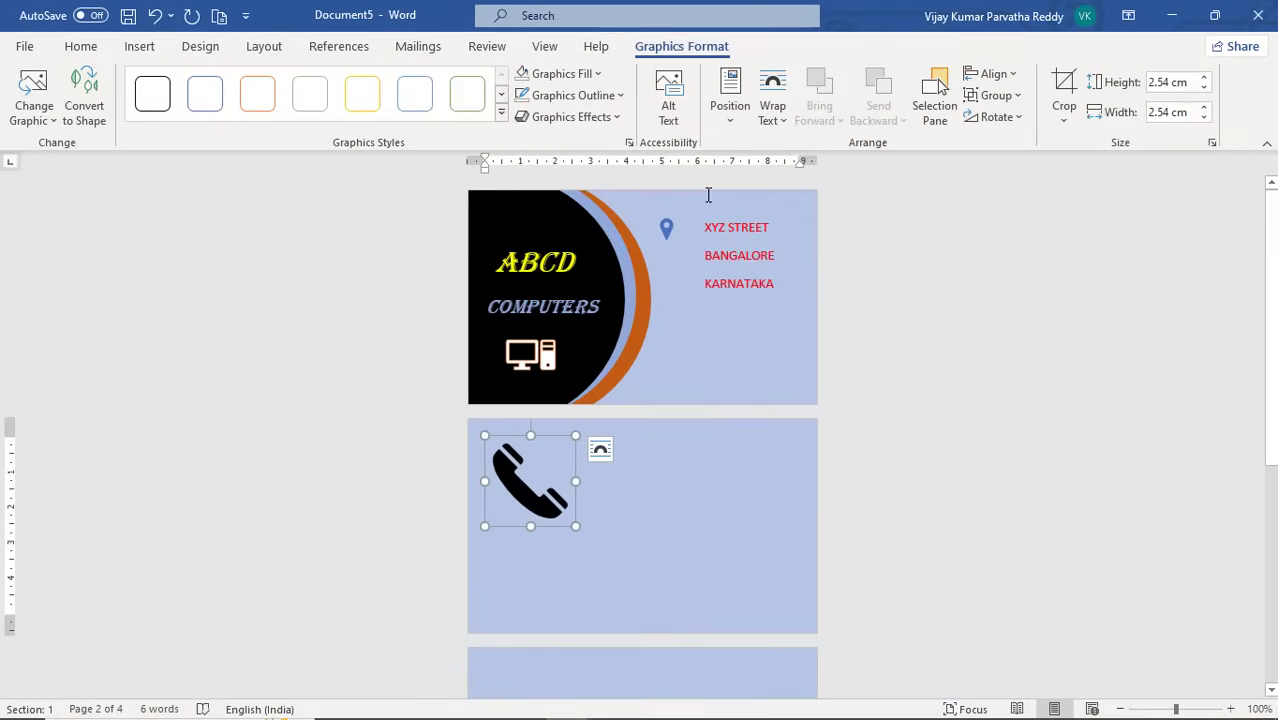
Set the handset icon's text wrapping to Tight and move it onto the card below the pin icon
left_click(779, 121)
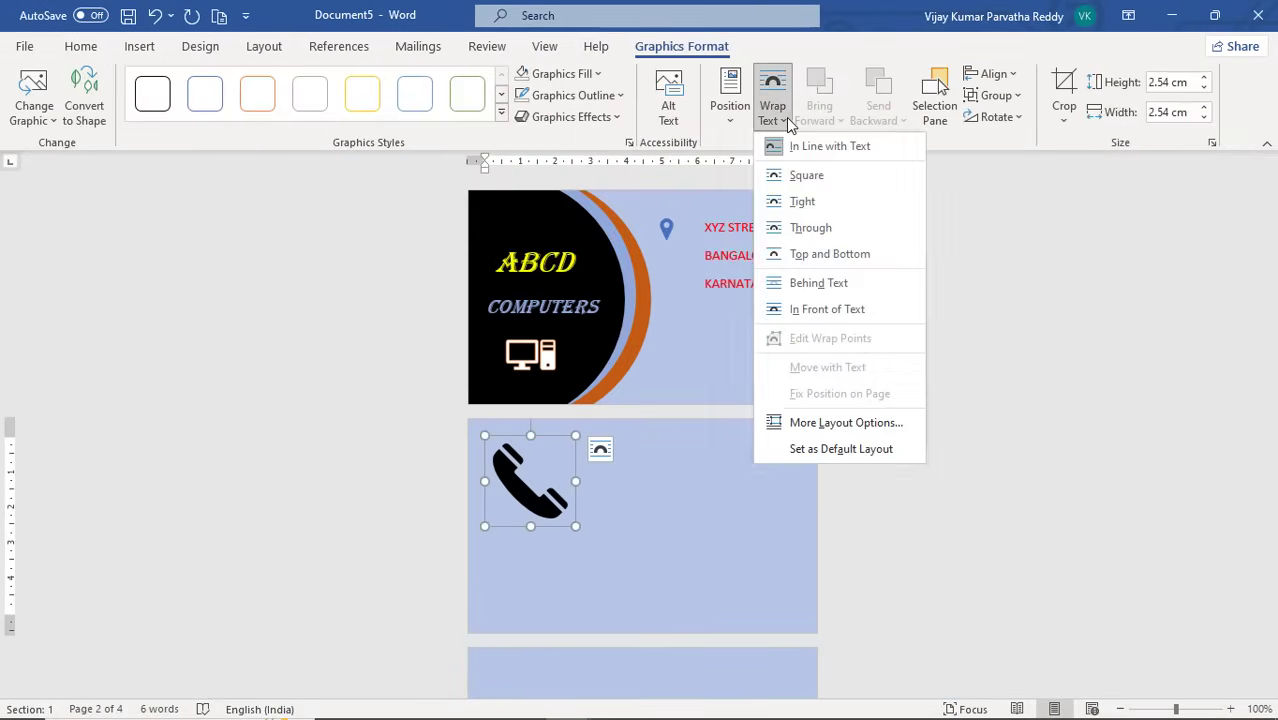
left_click(800, 202)
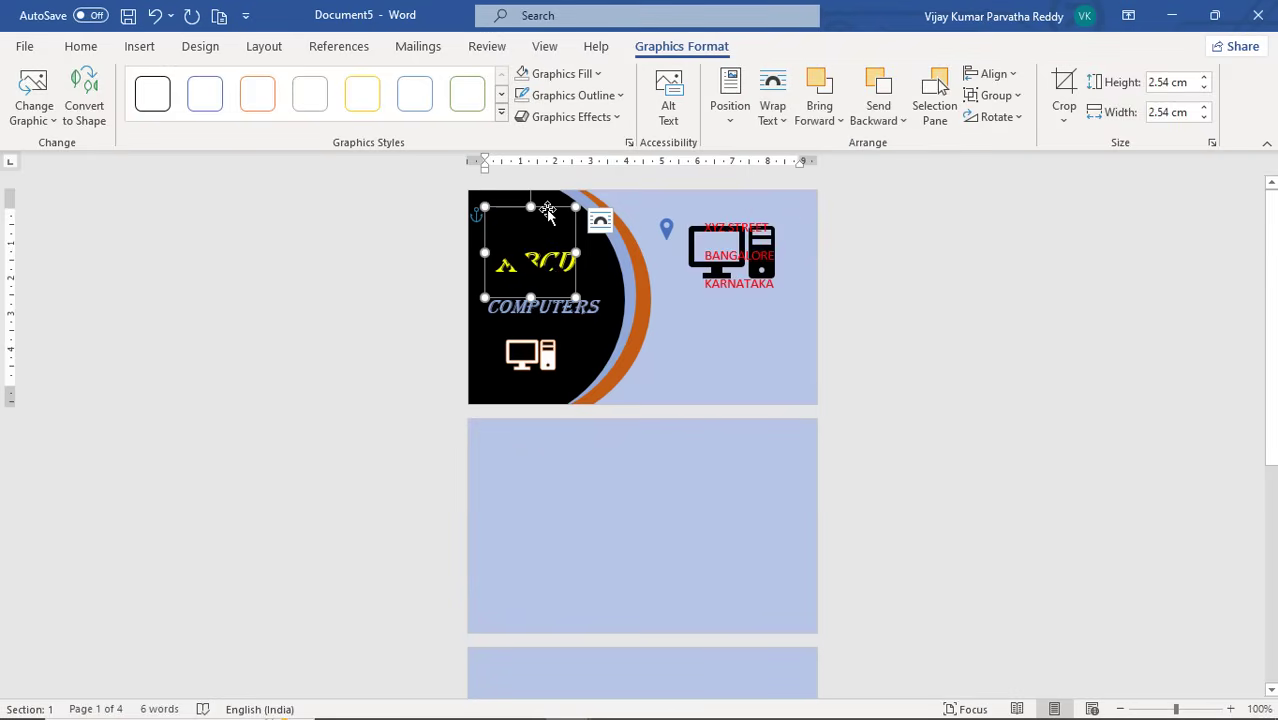
left_click_drag(548, 213, 722, 288)
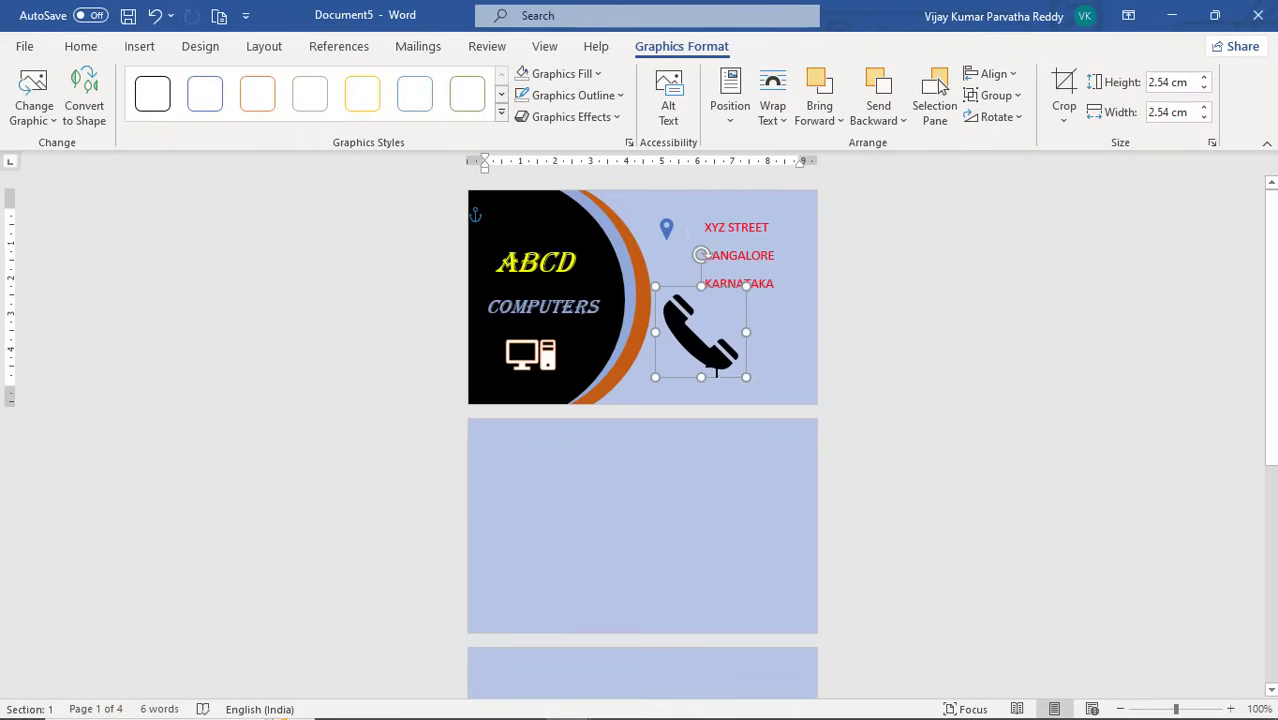
Shrink the handset icon to about 0.79 cm square and give it the yellow-outlined graphic style, lined up under the pin icon
left_click_drag(746, 377, 679, 312)
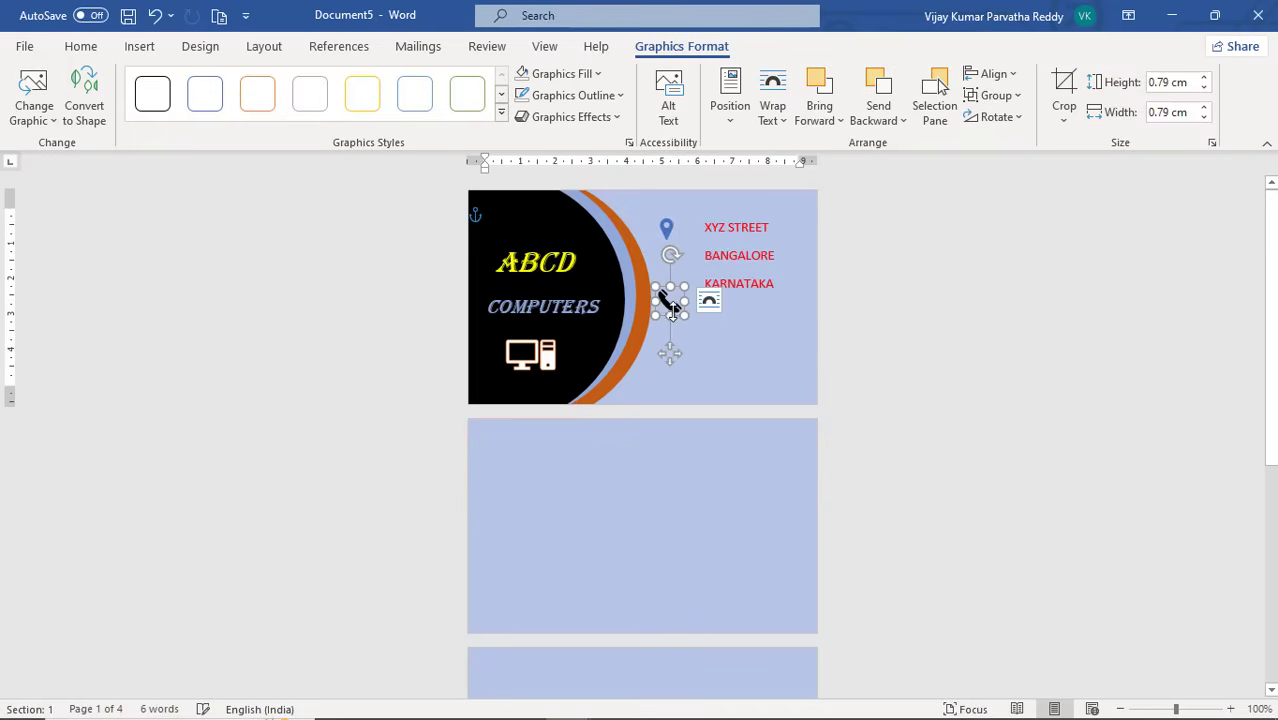
left_click(365, 111)
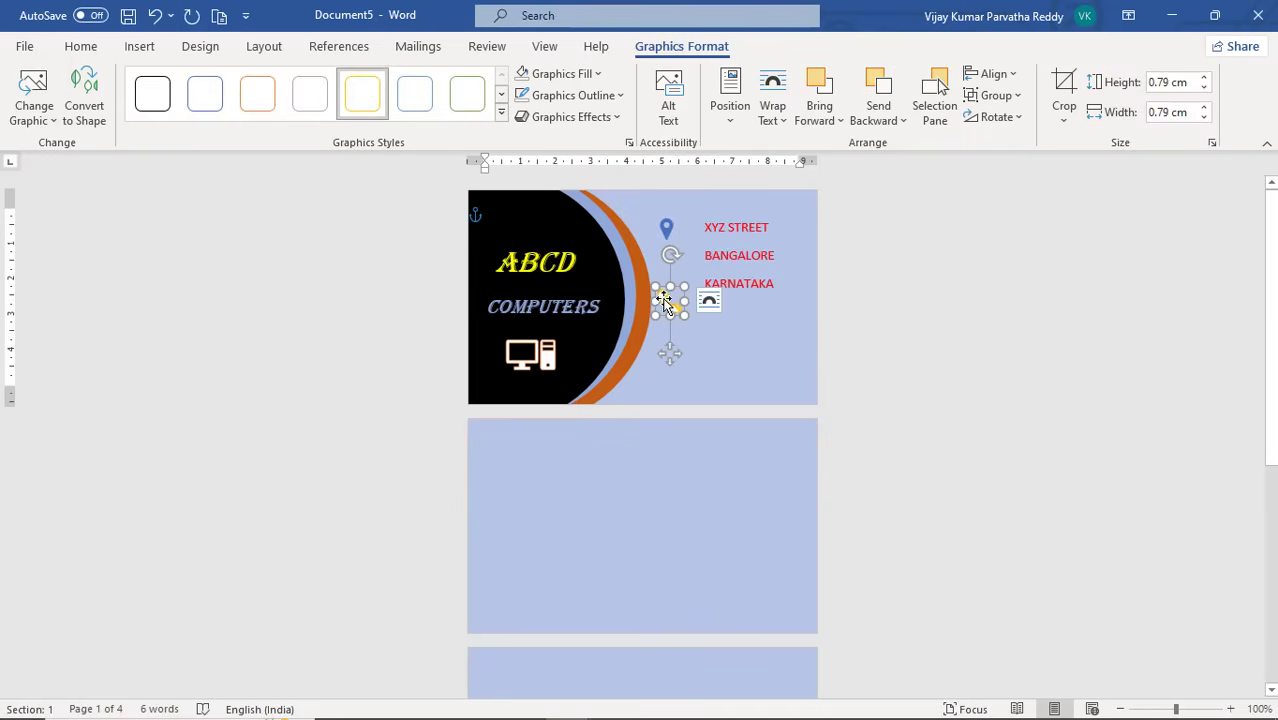
left_click_drag(668, 302, 668, 318)
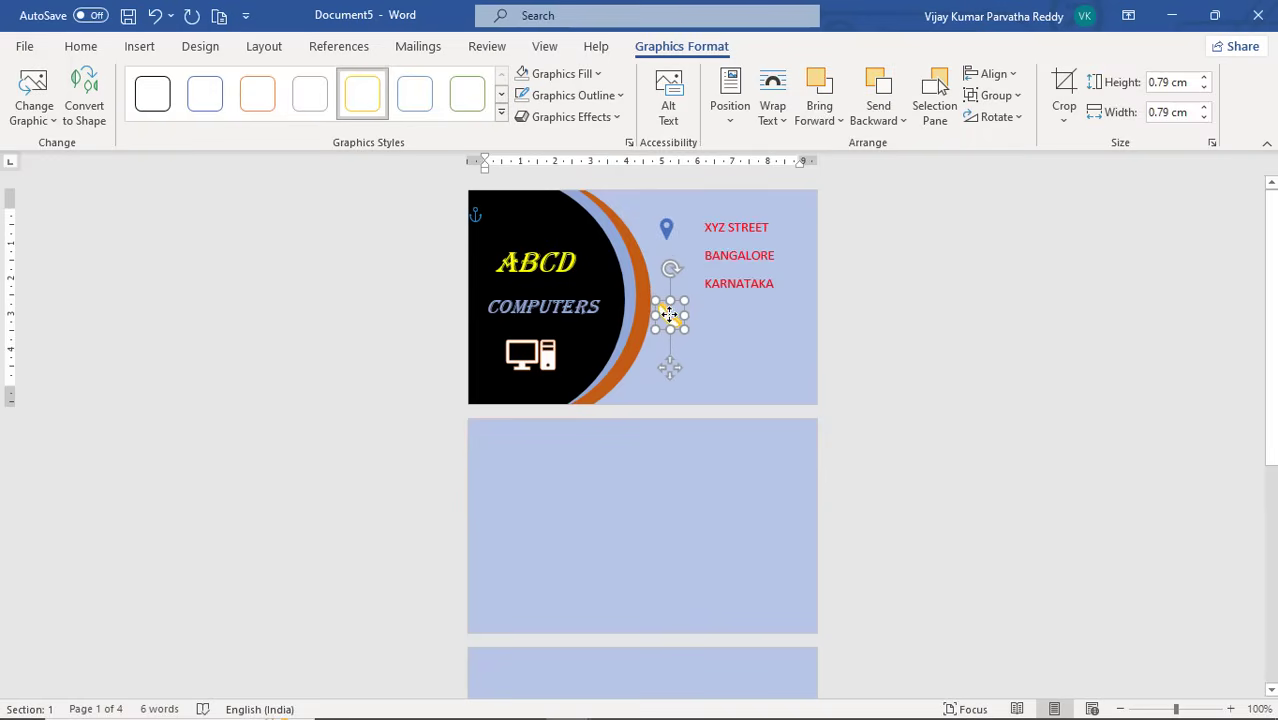
Duplicate the address text box and place the copy below the address, beside the handset icon
left_click(756, 285)
left_click(765, 309)
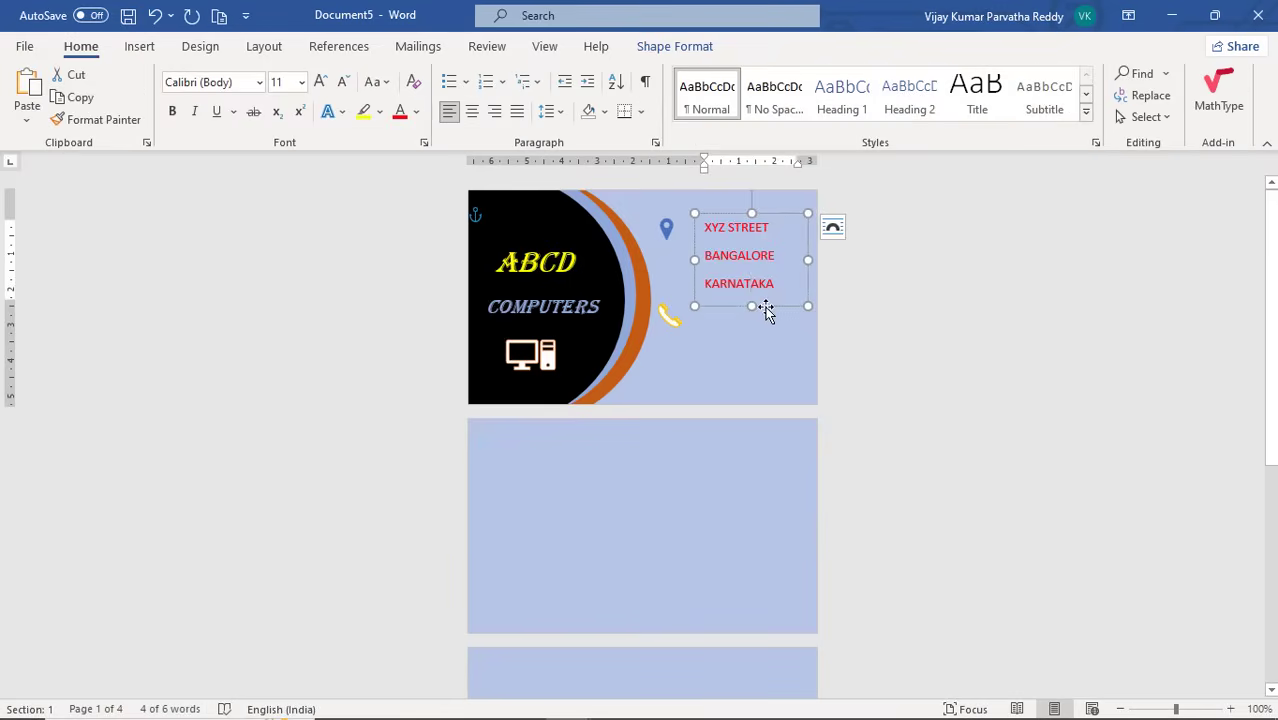
key("ctrl+v")
left_click_drag(757, 322, 734, 393)
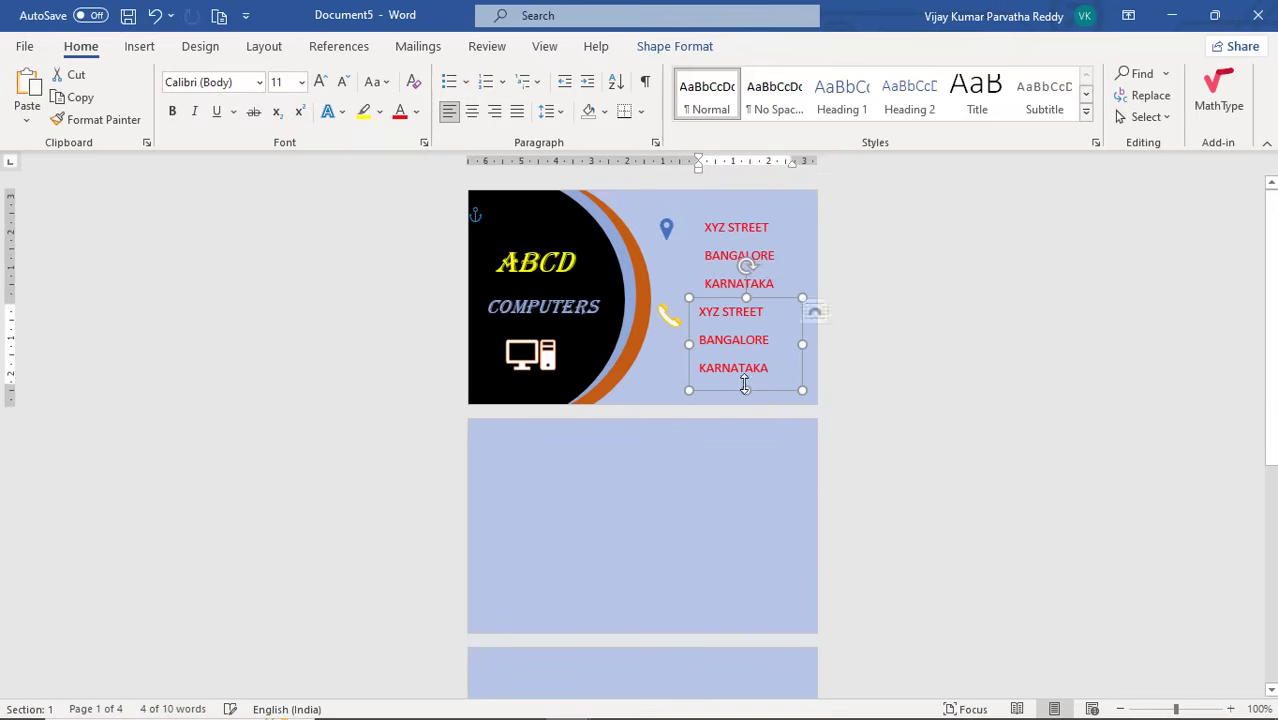
Replace the copied address text with a ten-digit phone number and reduce the box to a single line aligned under the address
left_click(768, 368)
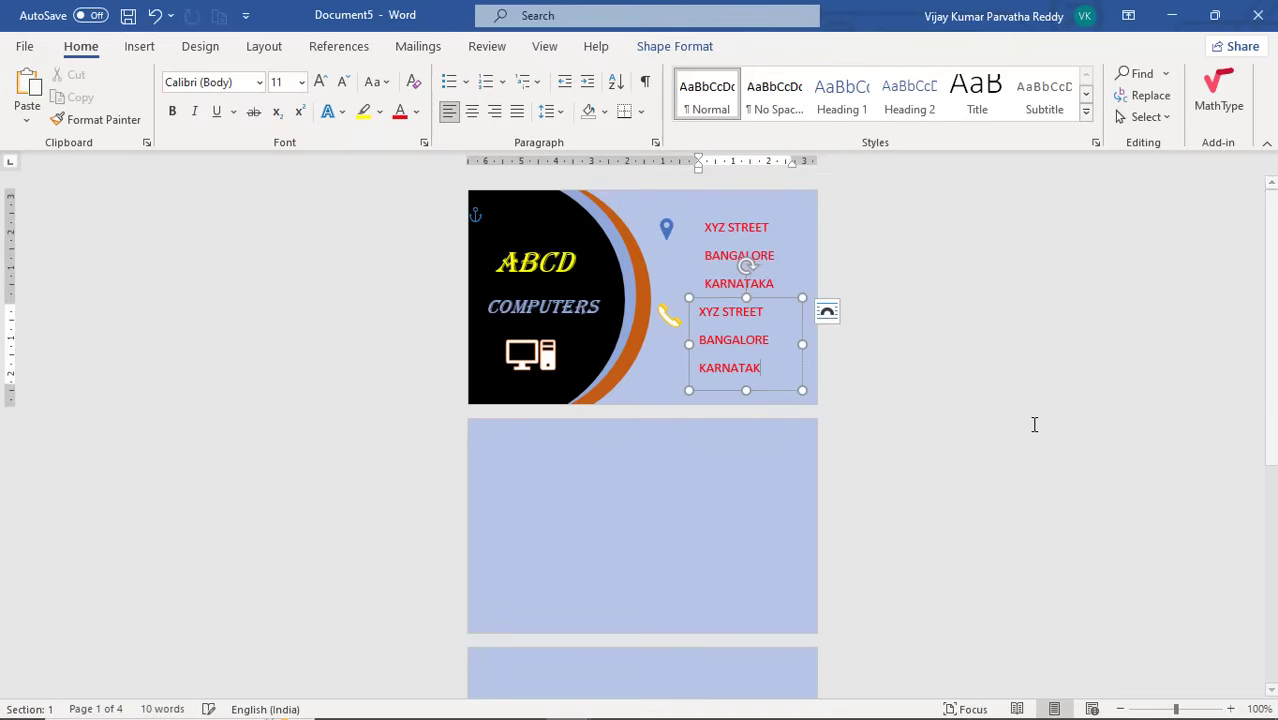
key("BackSpace")
key("BackSpace")
key("BackSpace")
key("BackSpace")
key("BackSpace")
key("BackSpace")
key("BackSpace")
key("BackSpace")
key("BackSpace")
key("BackSpace")
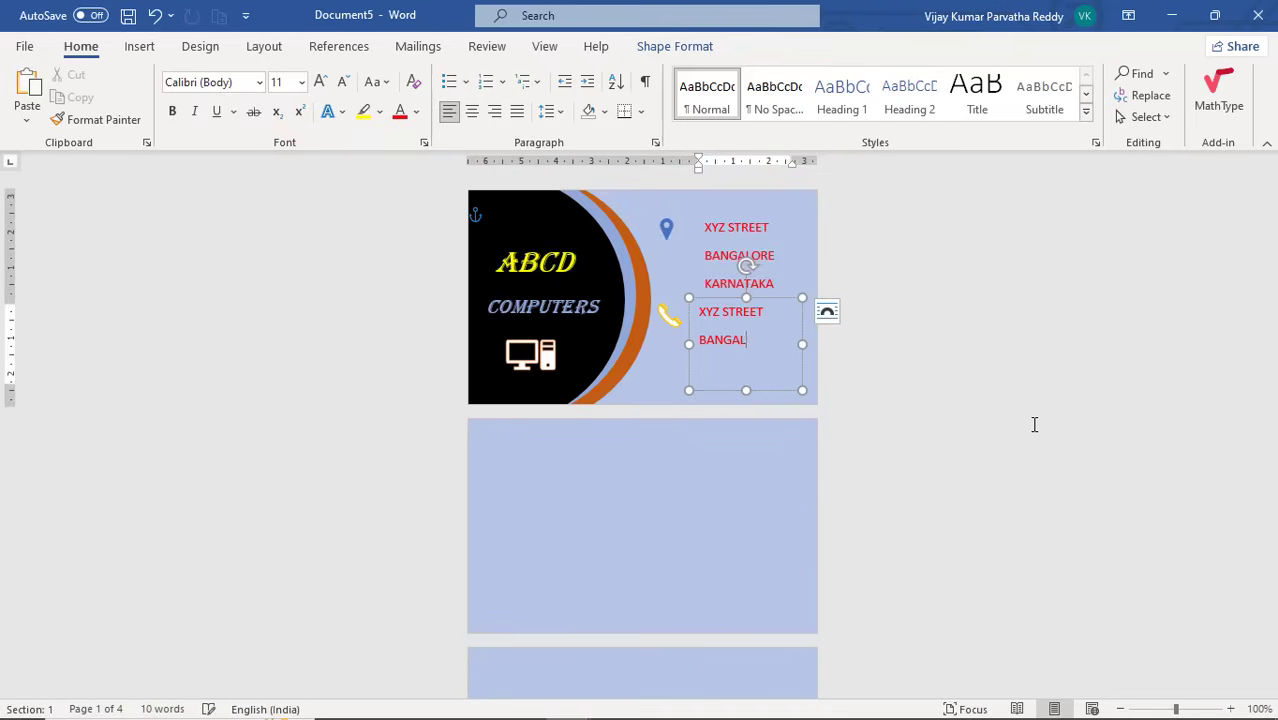
key("BackSpace")
key("BackSpace")
key("BackSpace")
key("BackSpace")
key("BackSpace")
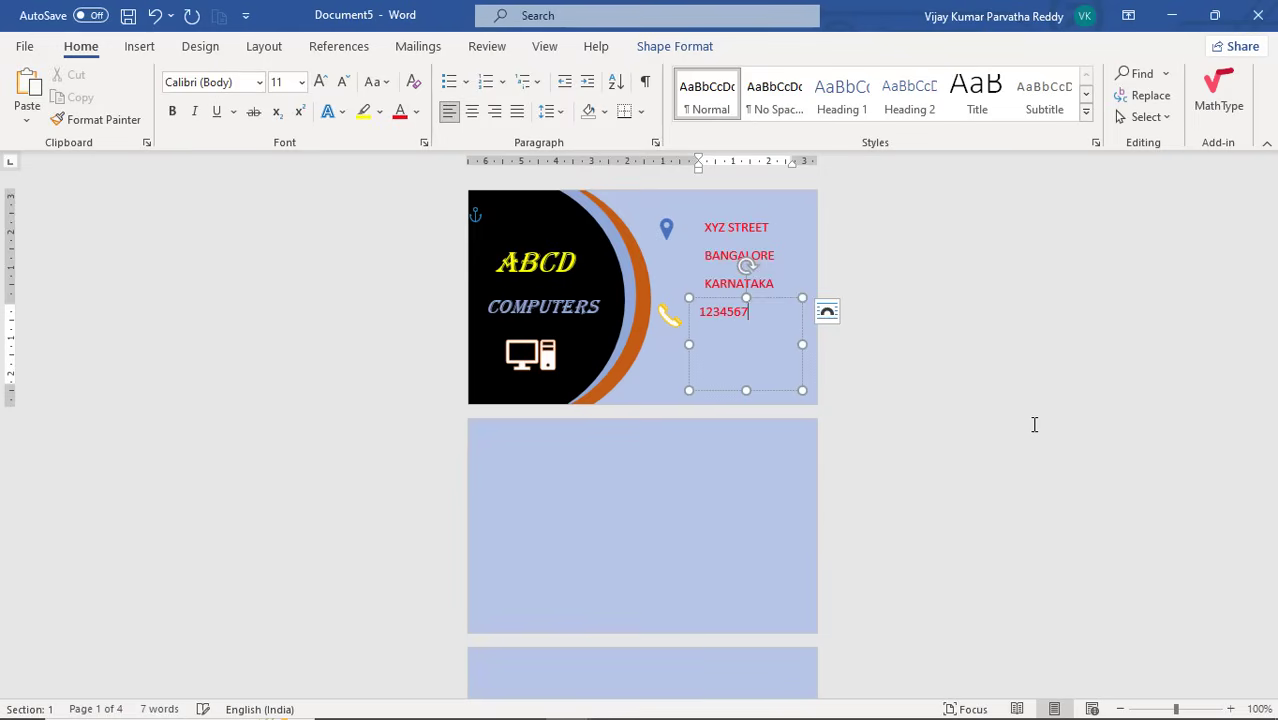
type("1234567890")
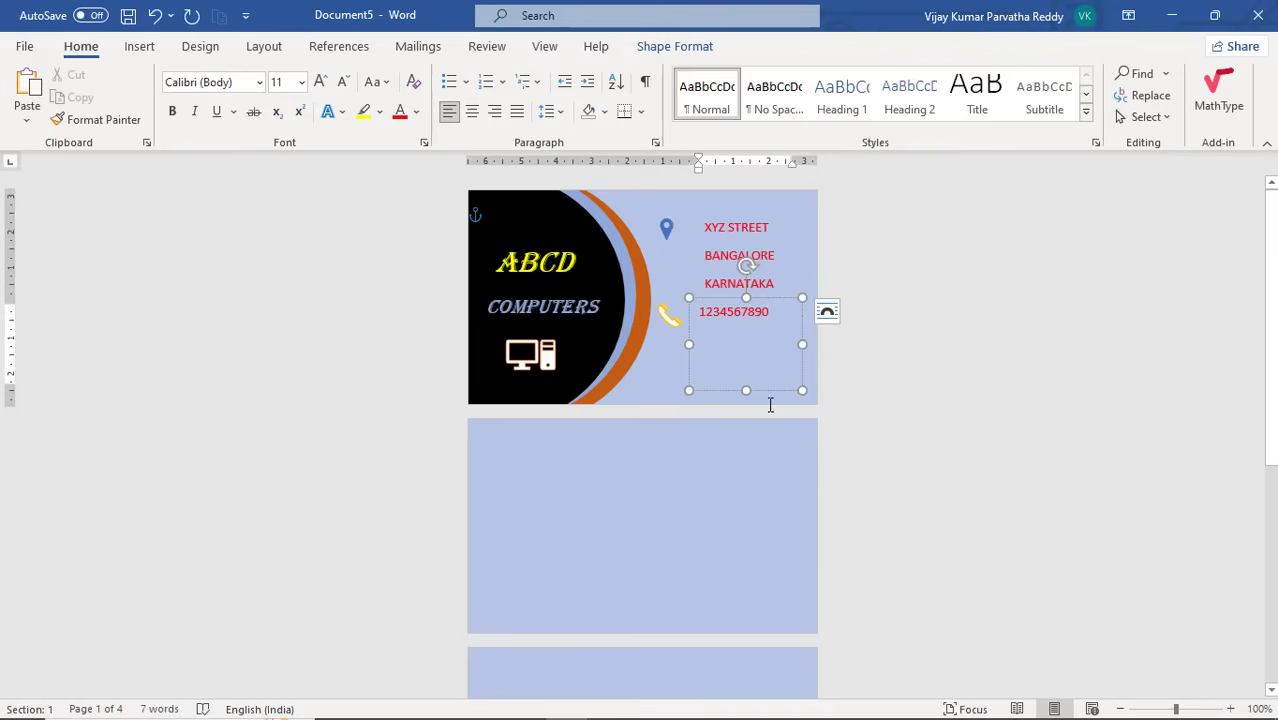
left_click_drag(746, 390, 784, 312)
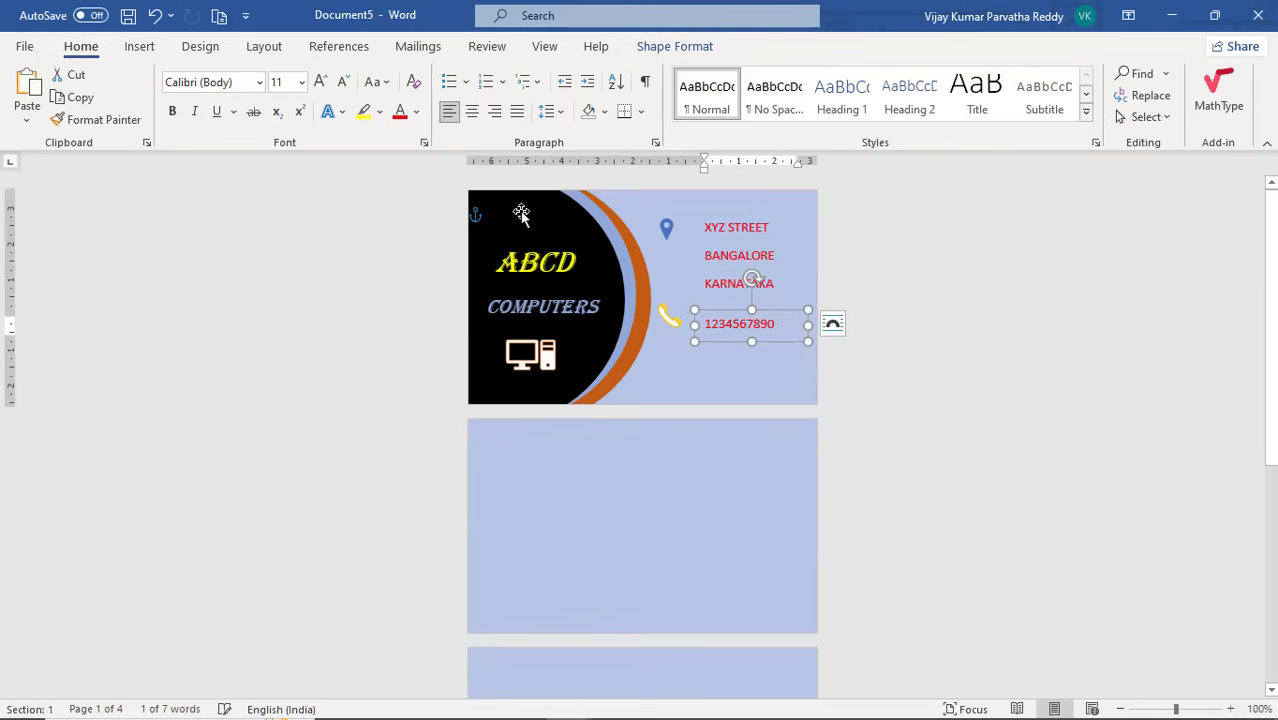
Set the phone number's font color to Automatic and deselect its text box
left_click(416, 112)
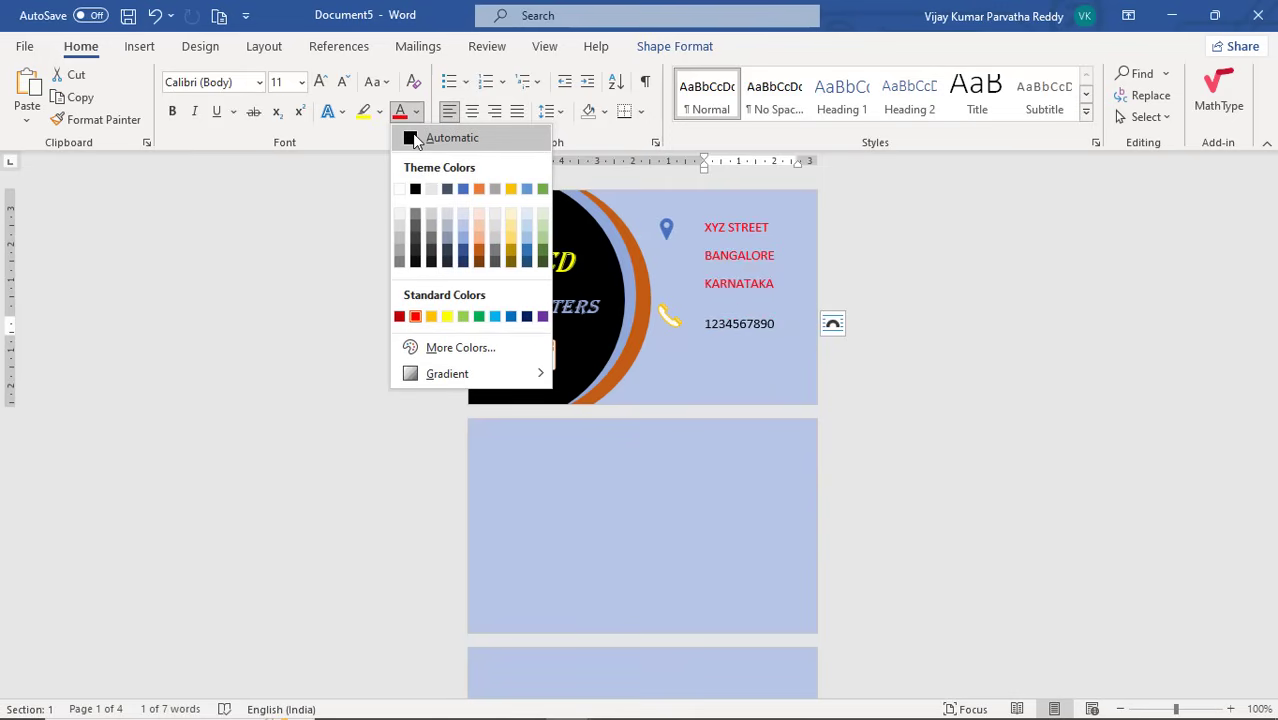
left_click(415, 139)
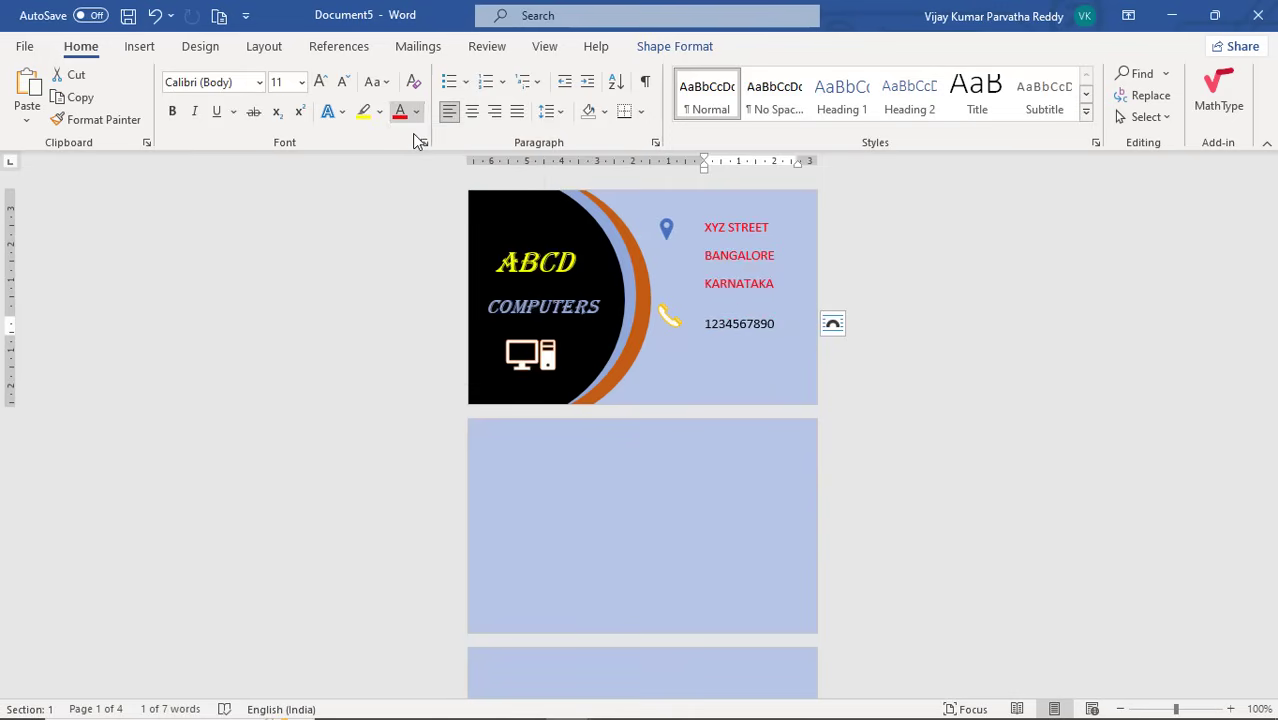
left_click(663, 364)
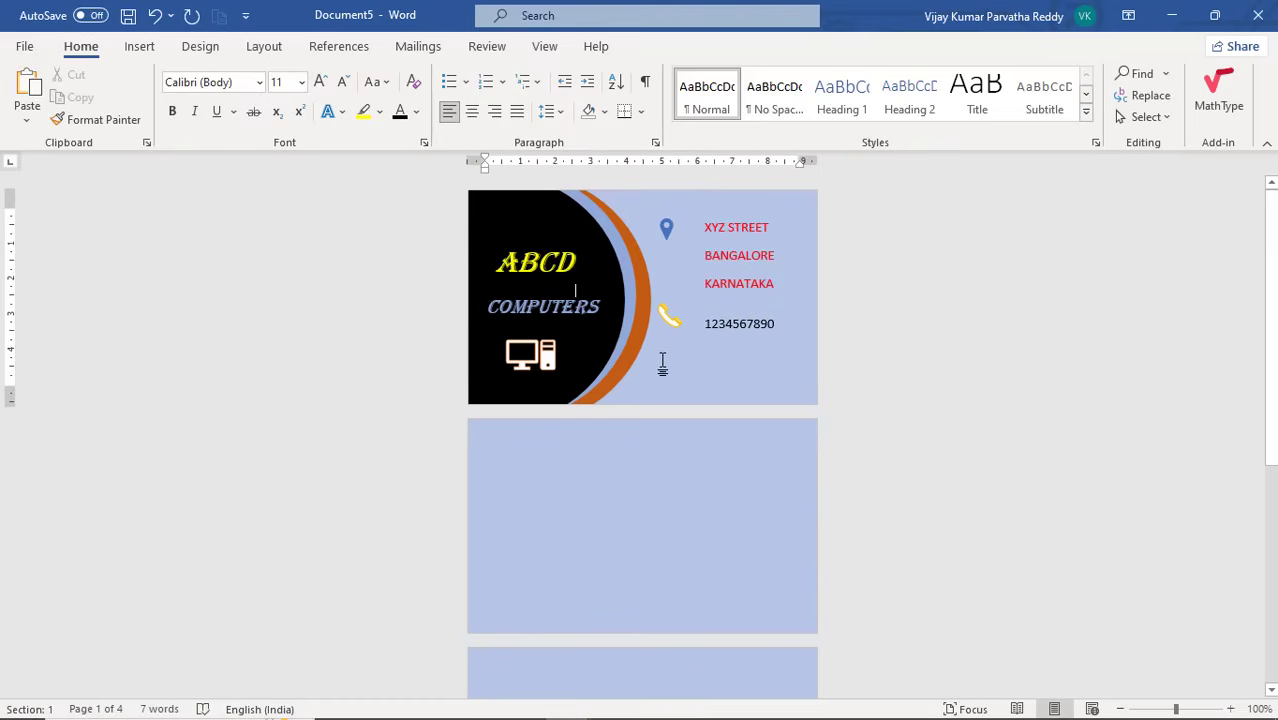
Search the stock icons for MAIL and insert the closed envelope icon
left_click(139, 47)
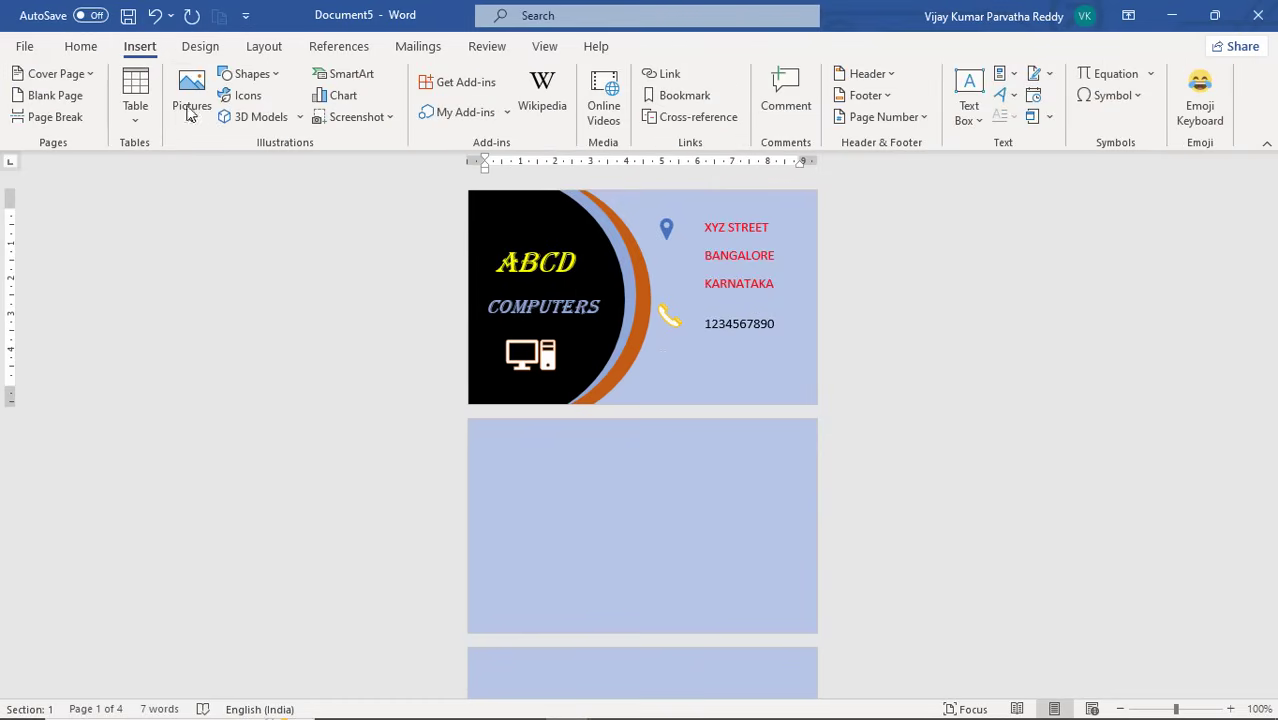
left_click(236, 95)
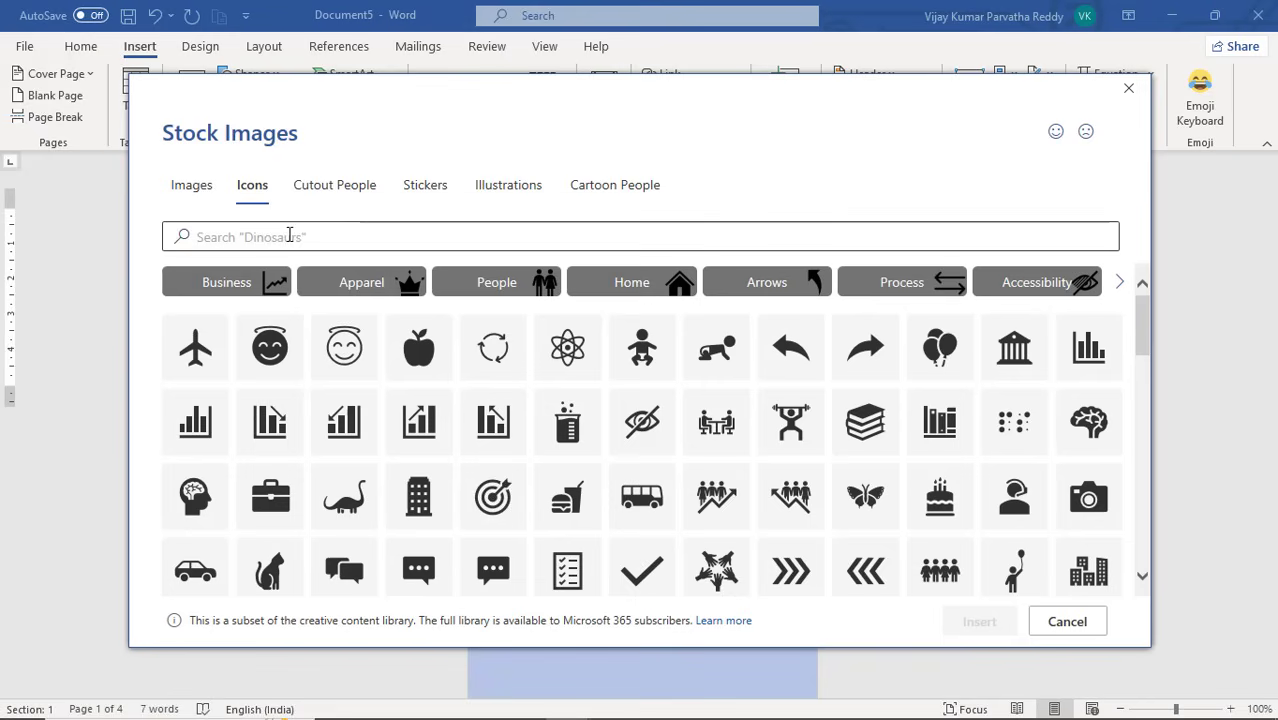
left_click(293, 235)
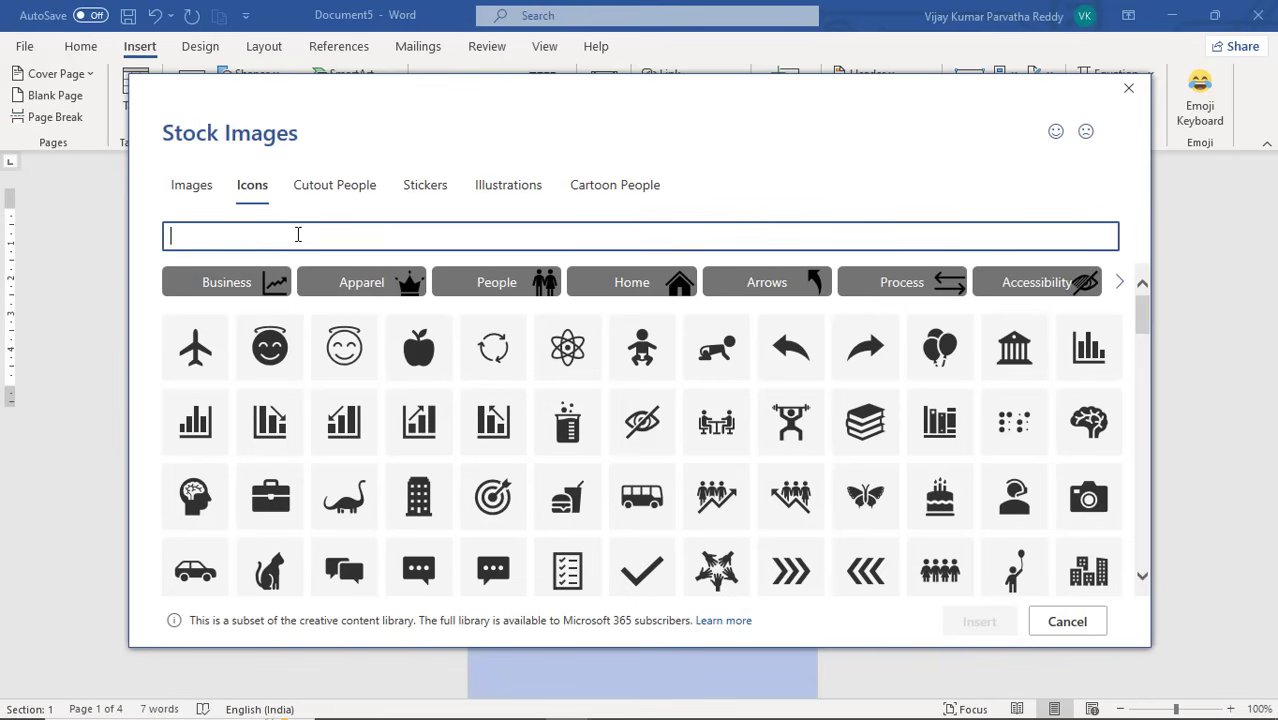
type("MAIL")
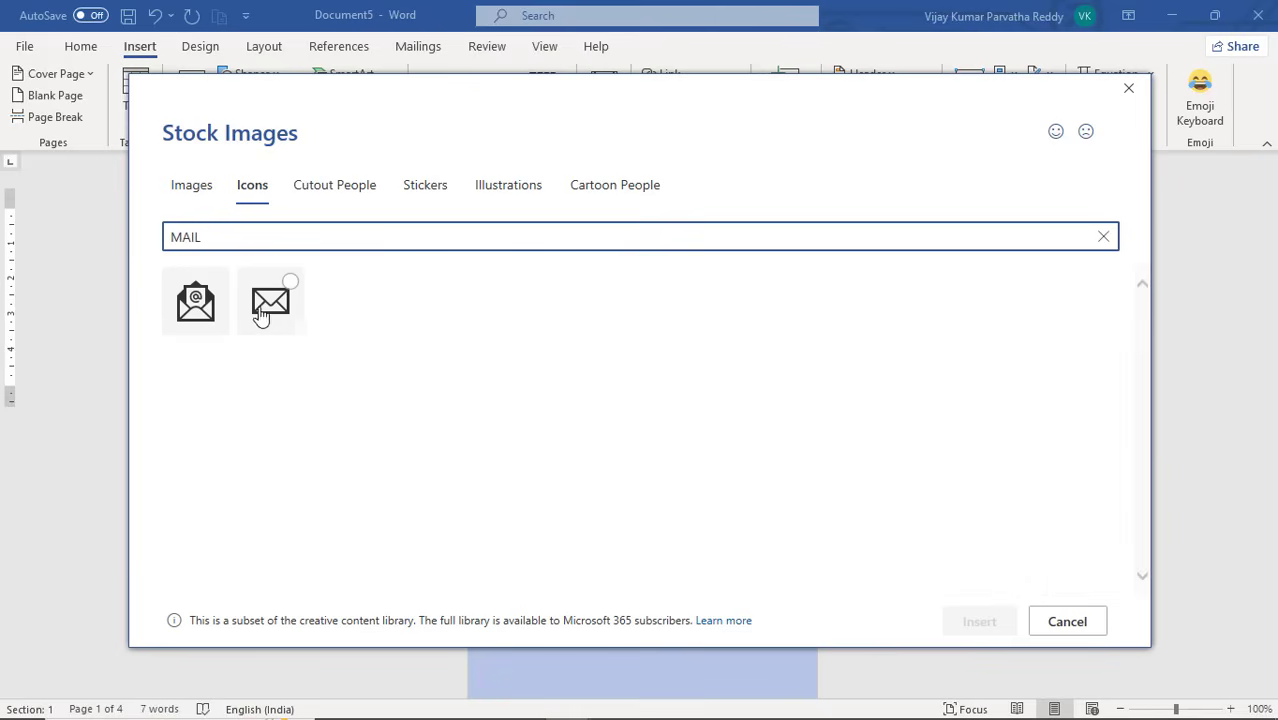
left_click(270, 315)
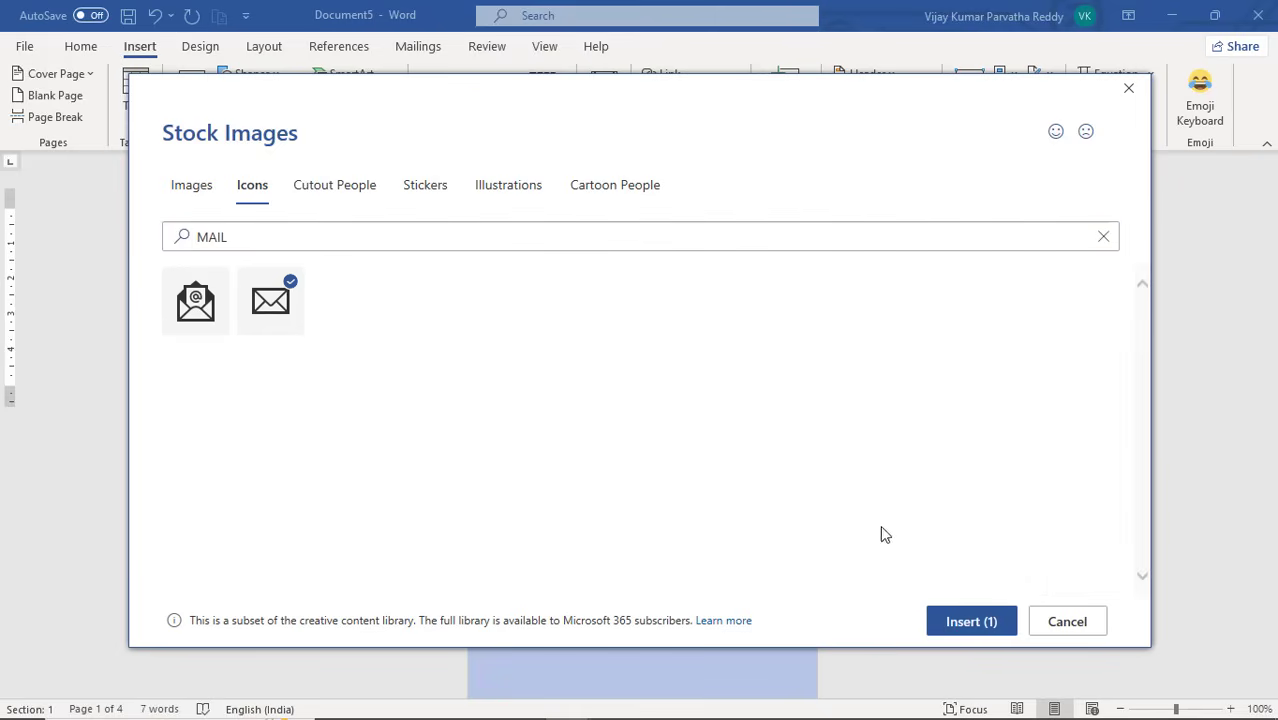
left_click(967, 622)
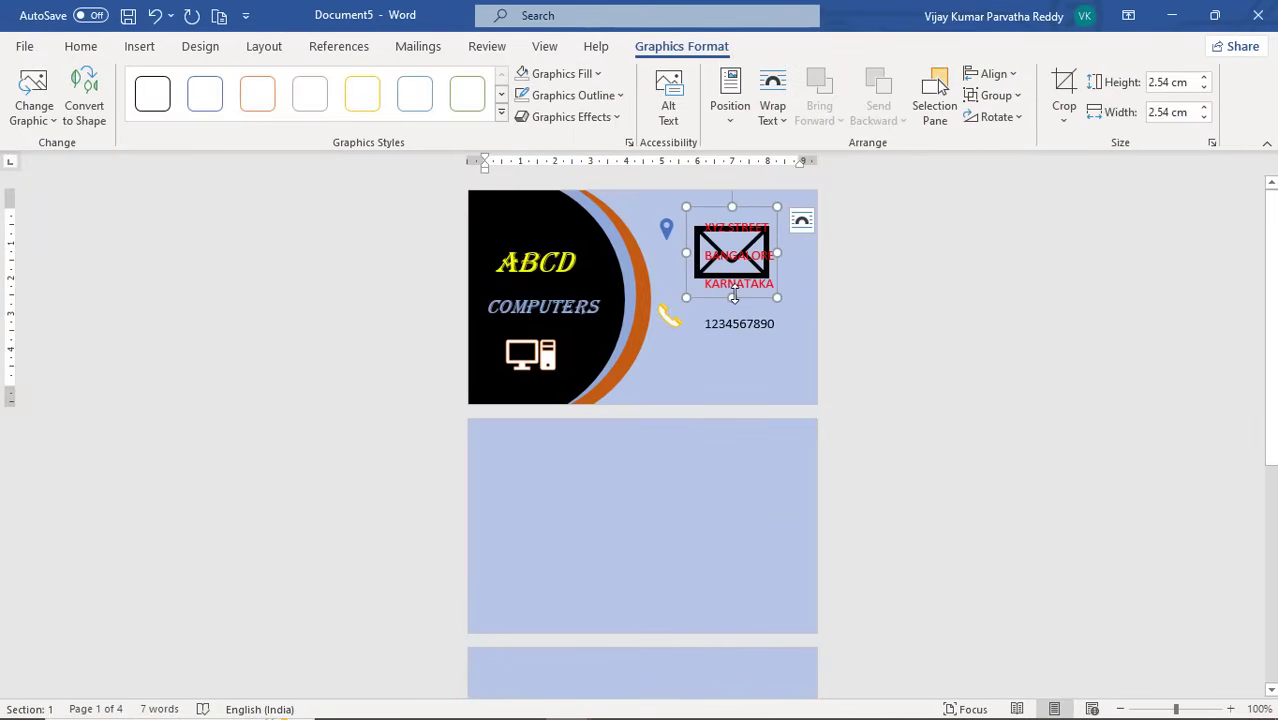
Reduce the envelope icon to about 1.11 × 1.78 cm and set its text wrapping to Tight
left_click_drag(732, 207, 606, 257)
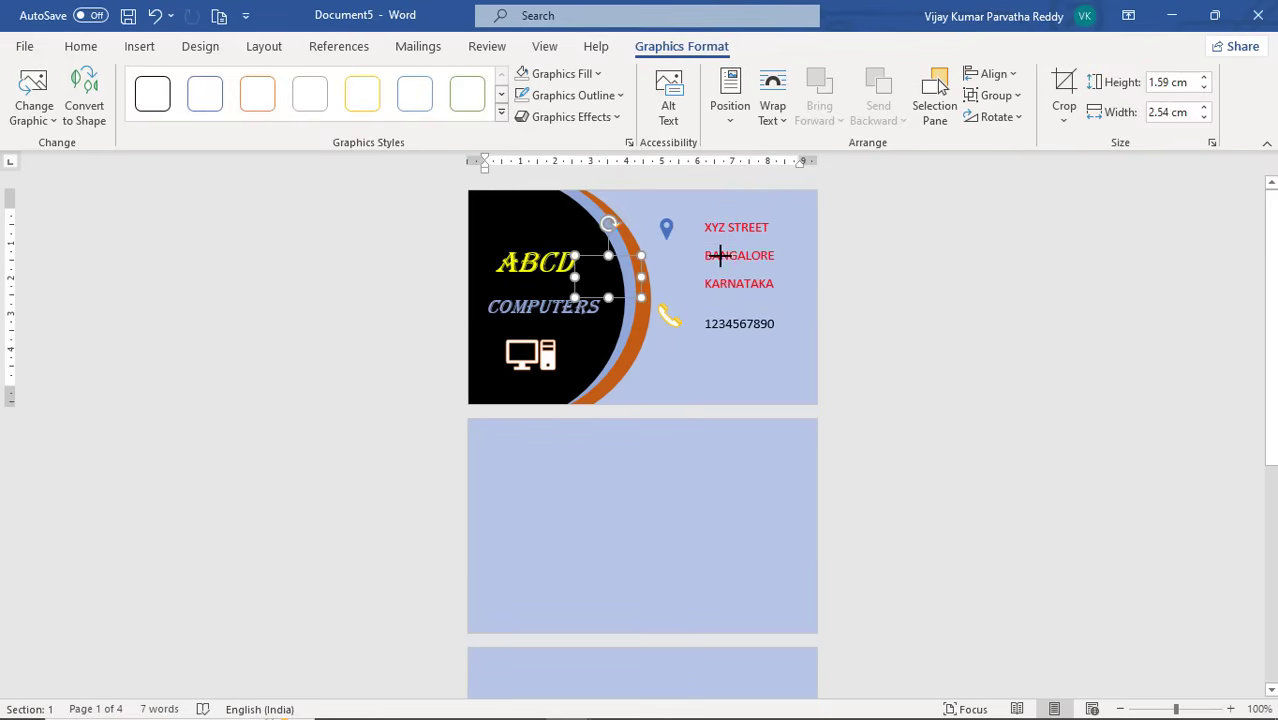
left_click_drag(720, 256, 744, 258)
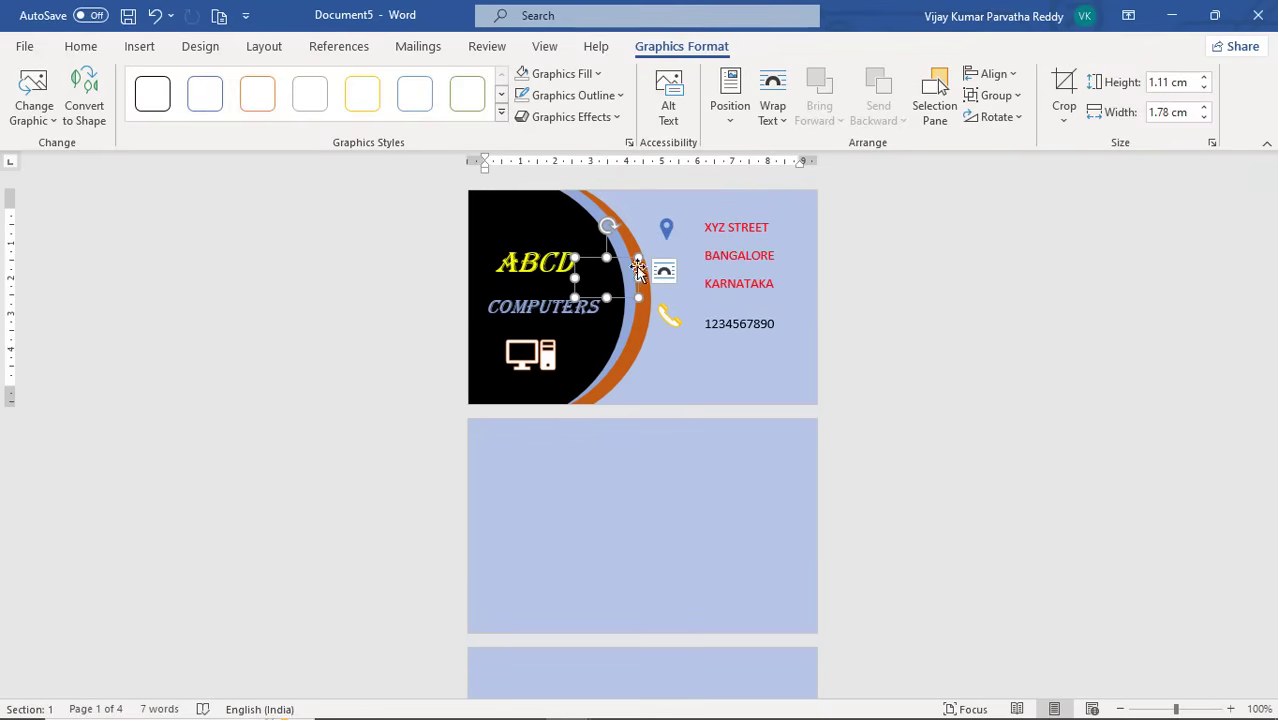
left_click(783, 121)
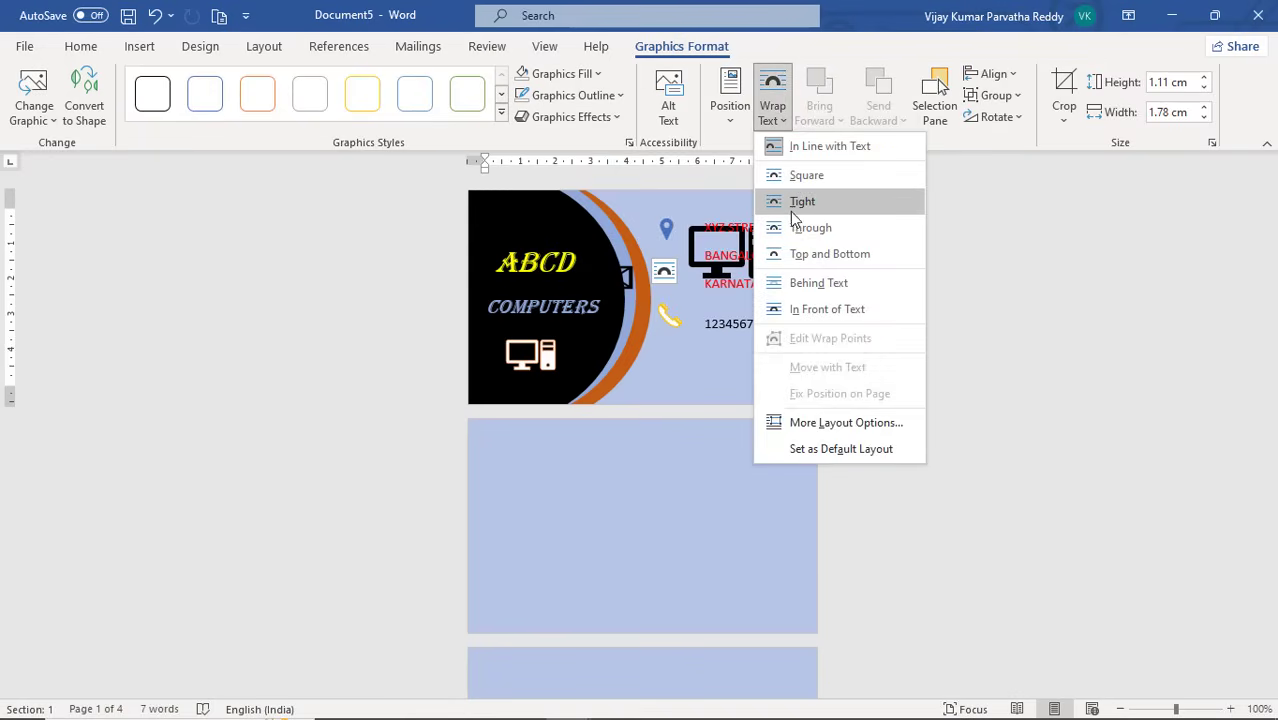
left_click(797, 208)
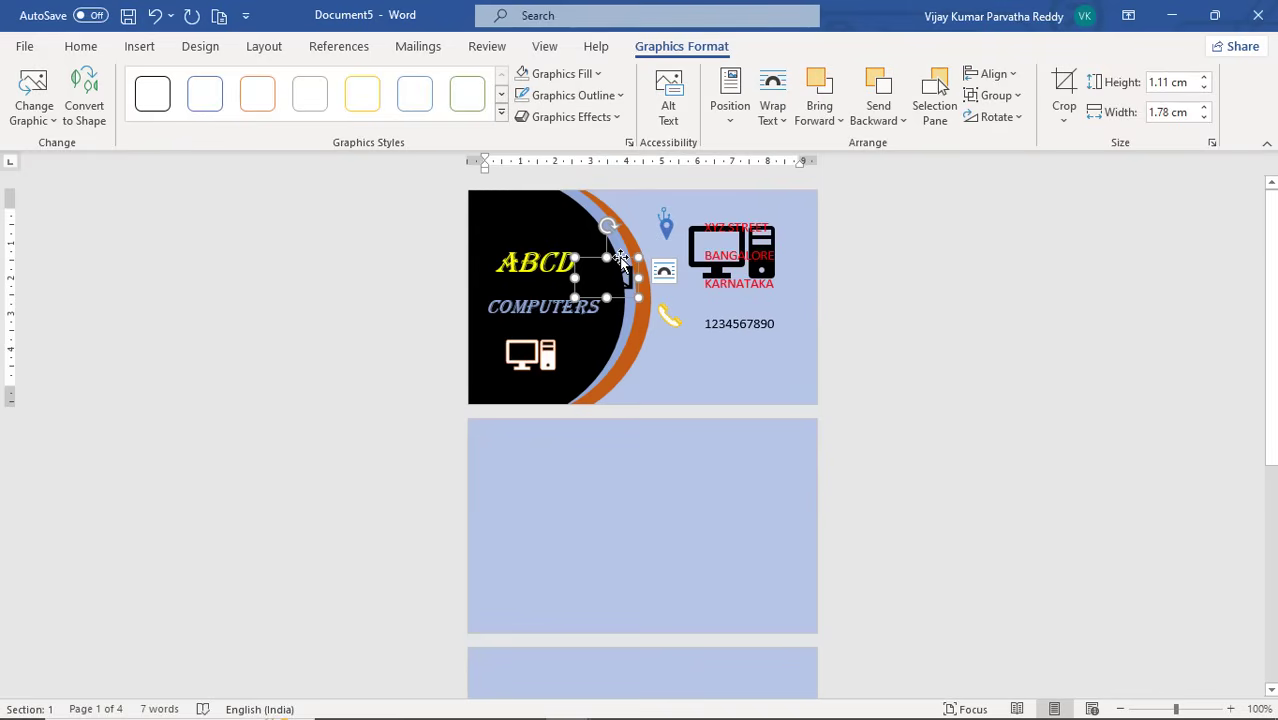
Place the envelope icon below the handset at about 0.77 × 1.23 cm and apply the blue-outlined graphic style
left_click_drag(620, 258, 686, 360)
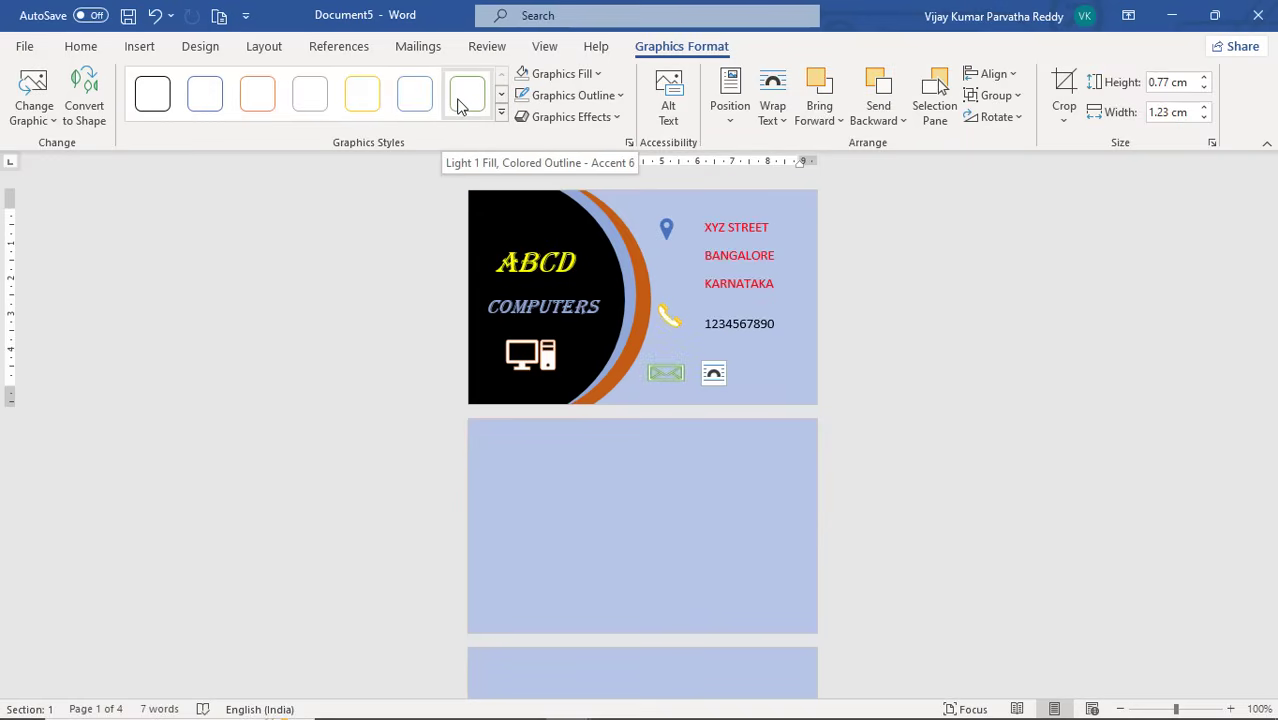
left_click(206, 106)
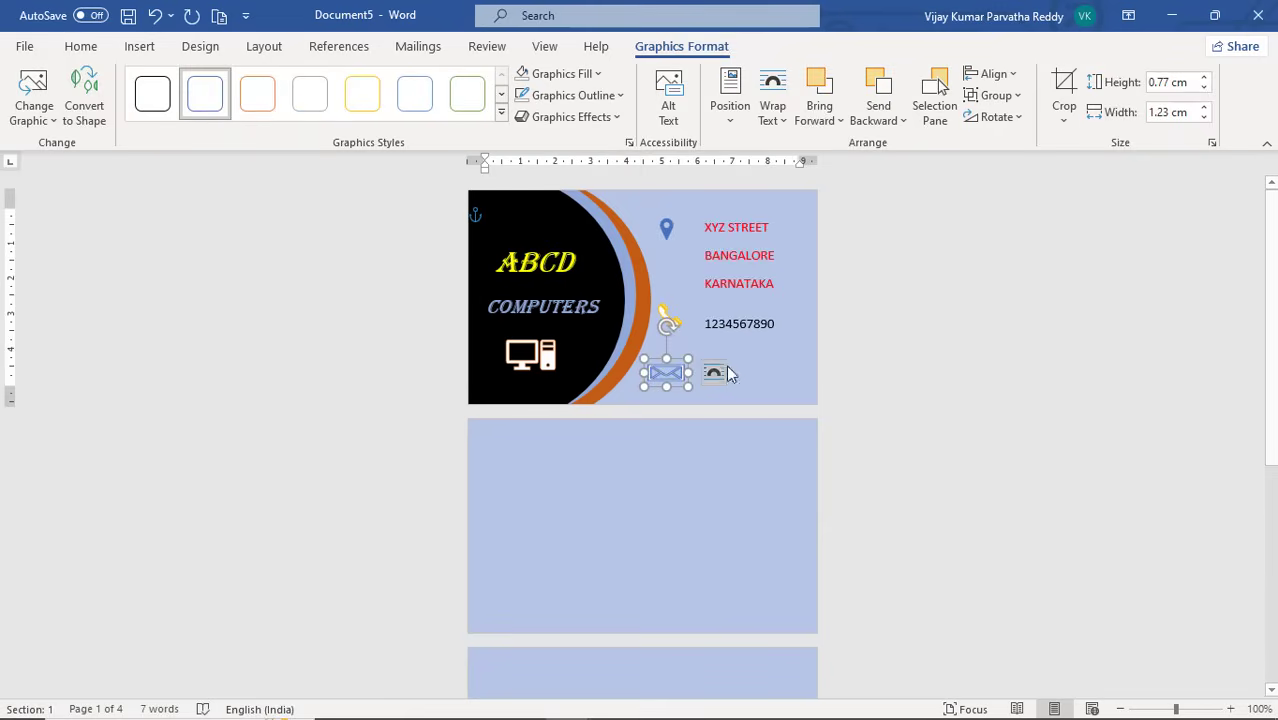
Duplicate the phone number text box and place the copy beside the envelope icon, aligned under the original
left_click(745, 322)
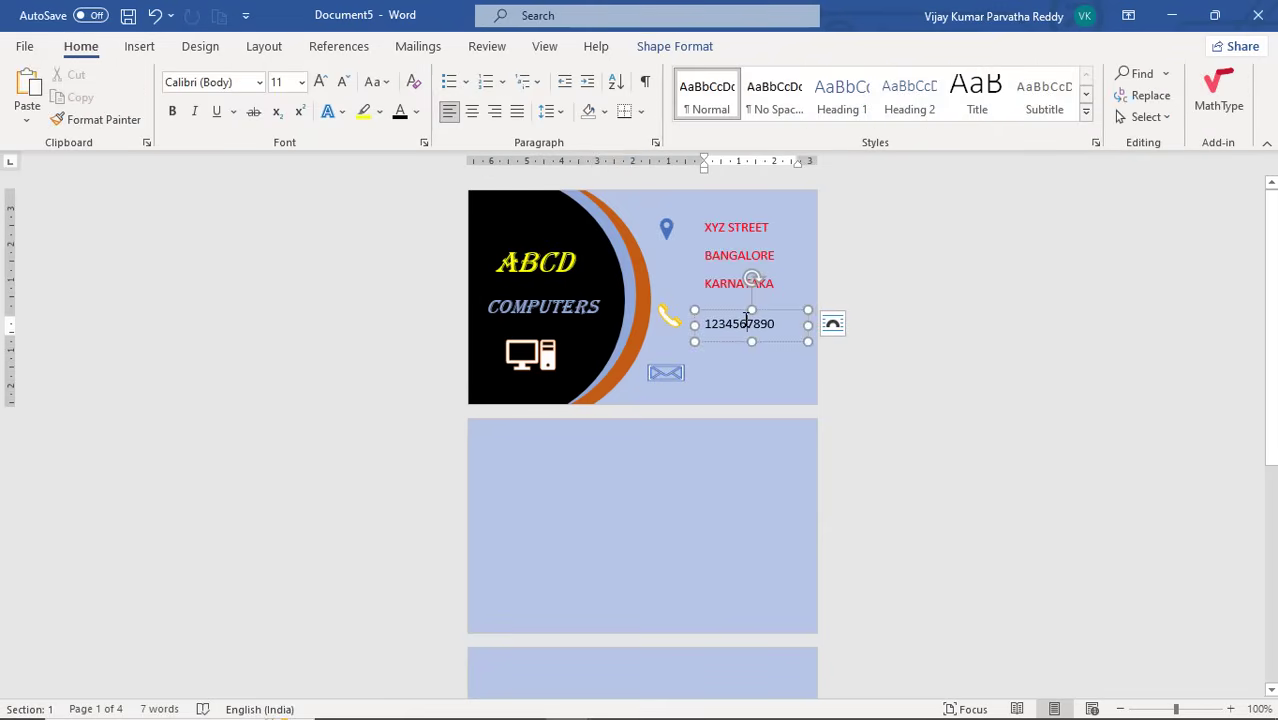
left_click(741, 309)
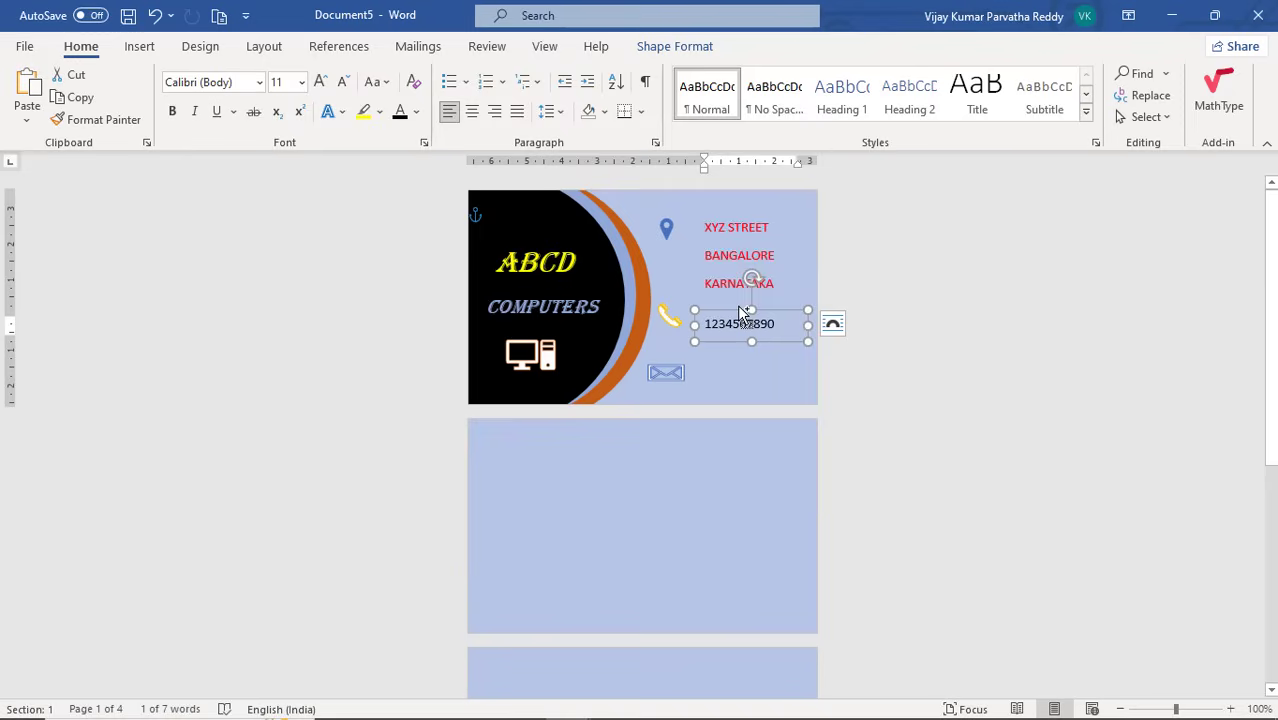
key("ctrl+c")
key("ctrl+v")
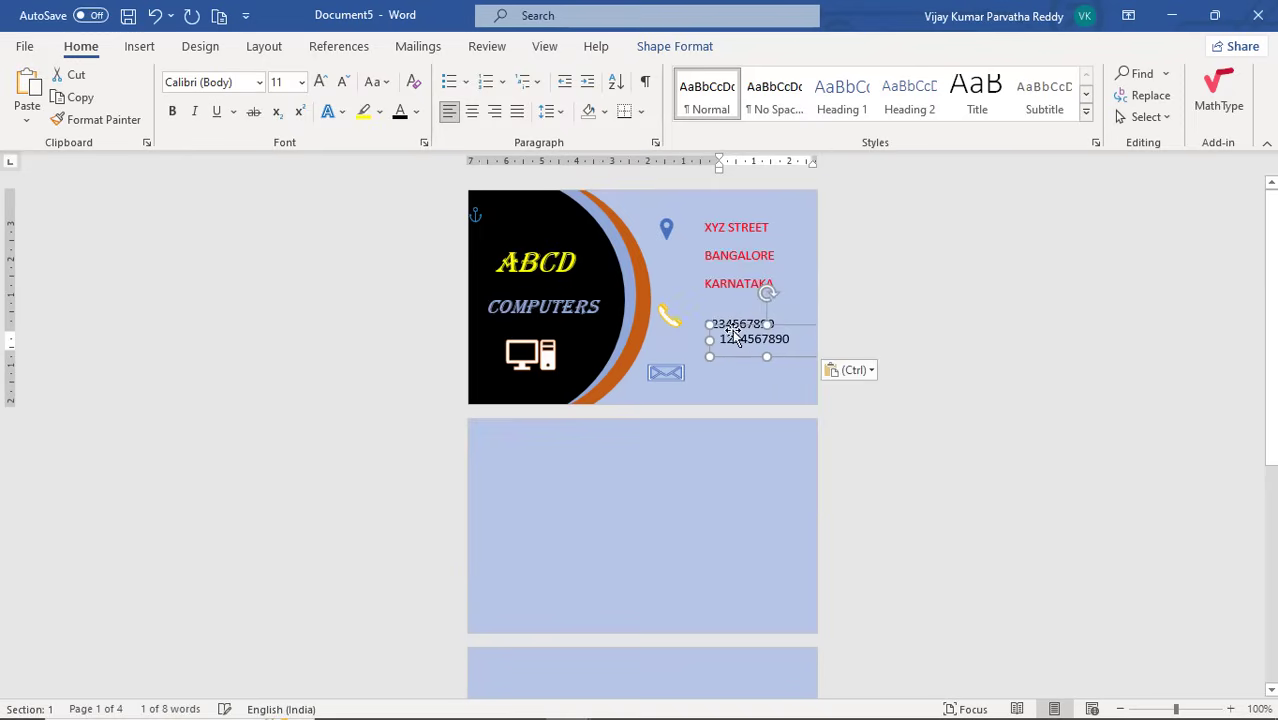
left_click_drag(739, 354, 730, 390)
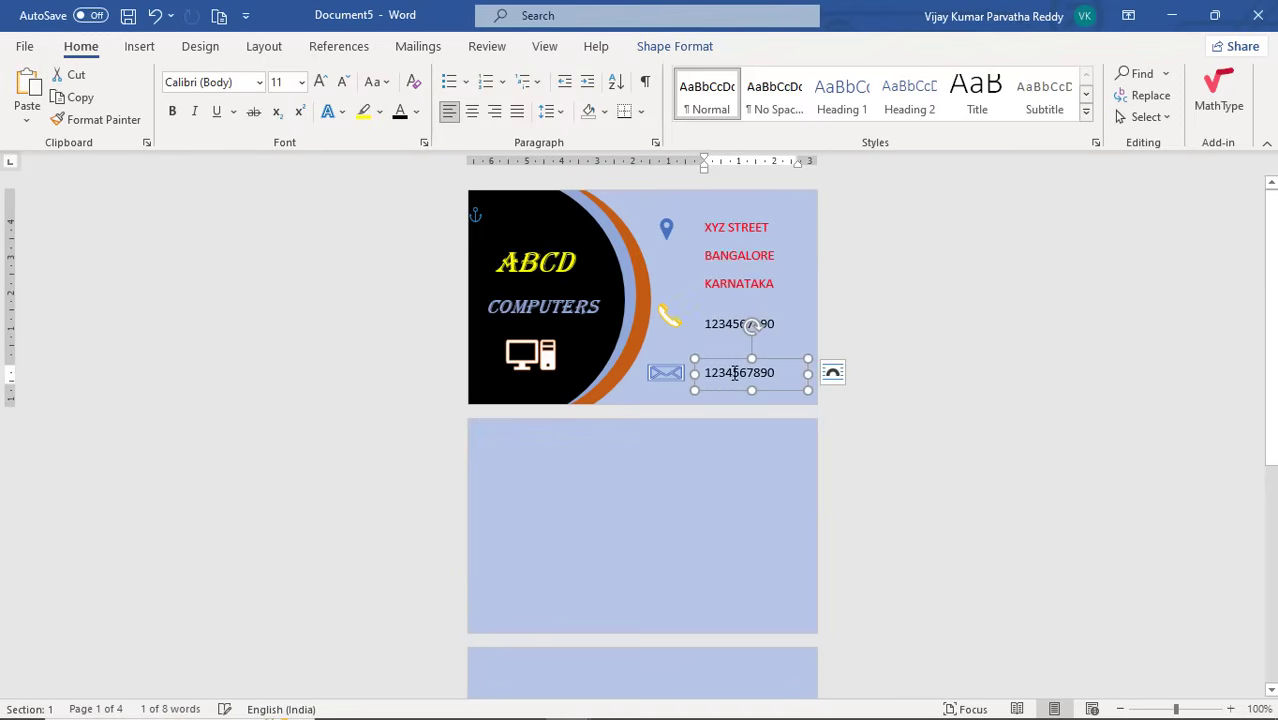
Replace the copied phone number with the company's e-mail address and reduce its font size to 9
left_click(734, 372)
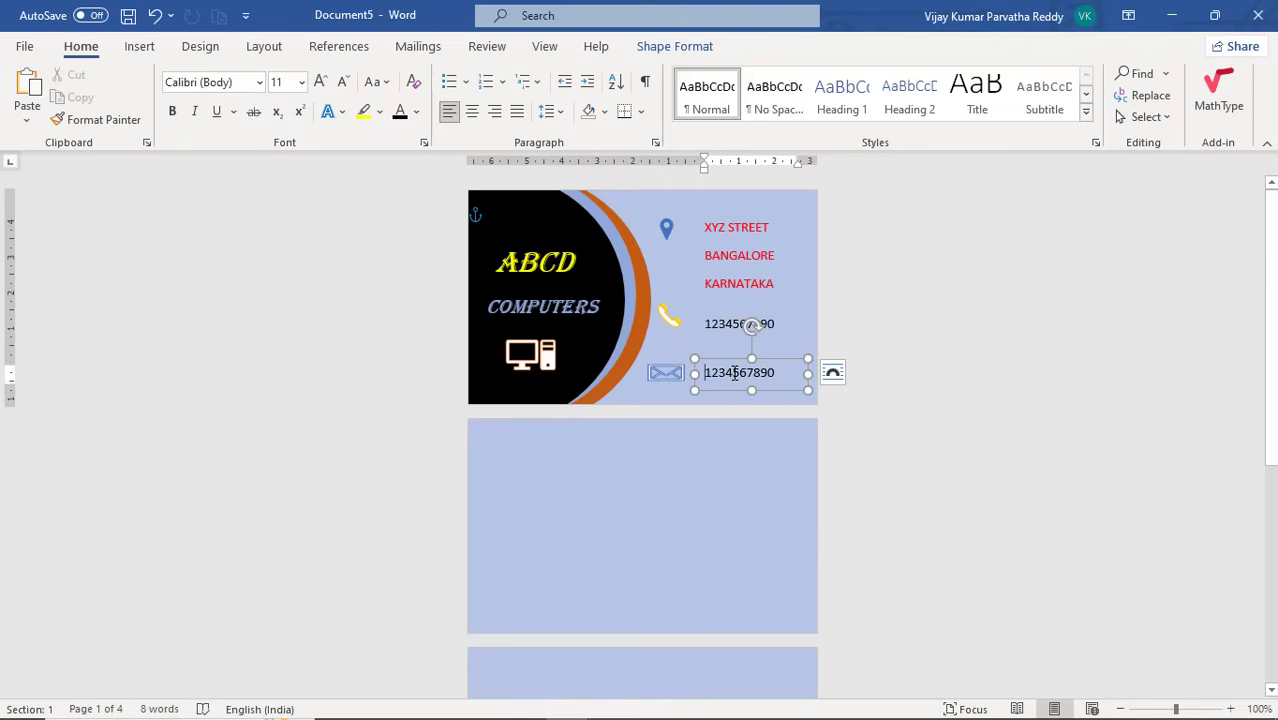
double_click(734, 372)
type("ABC")
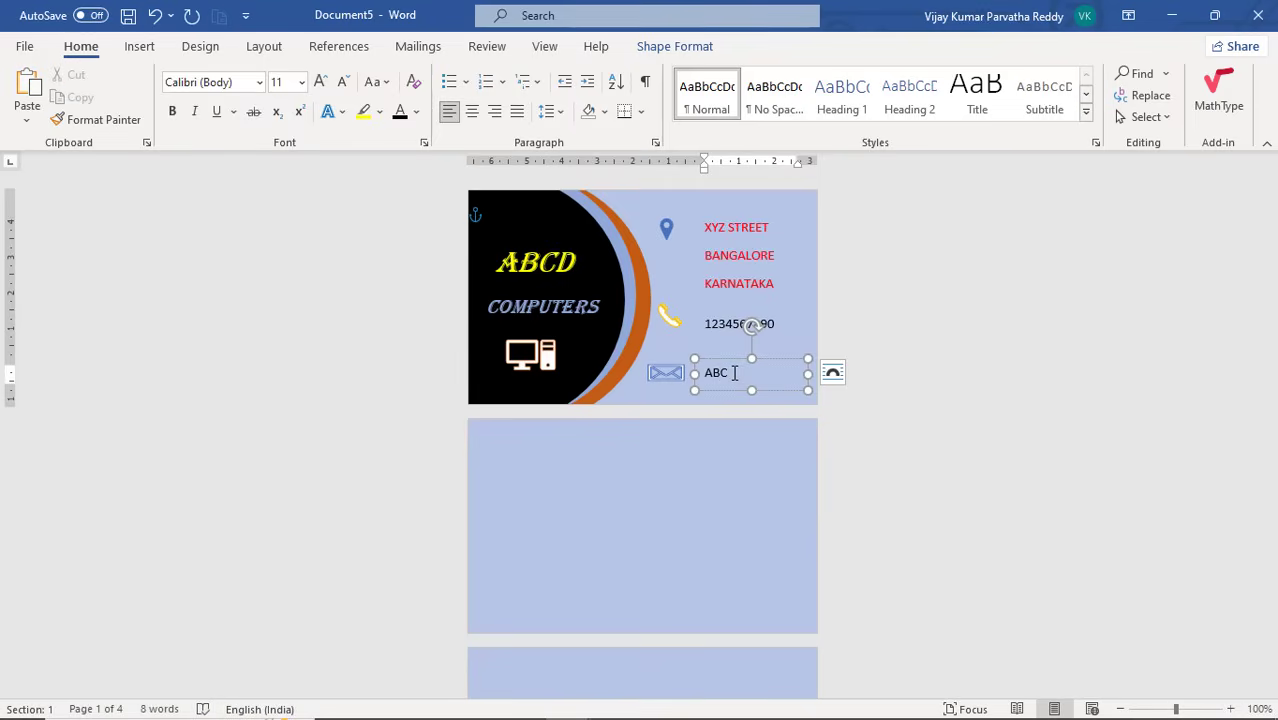
type("D@GMAIL.C")
double_click(735, 372)
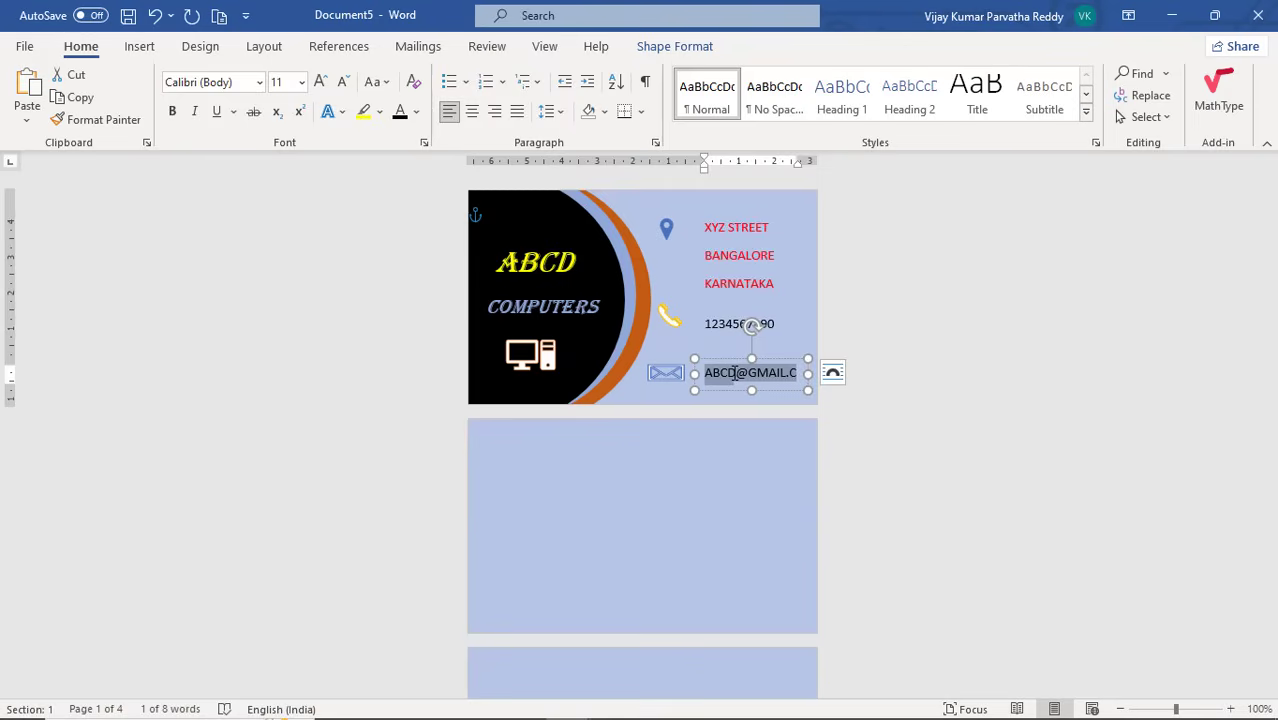
key("ctrl+shift+comma")
key("ctrl+shift+comma")
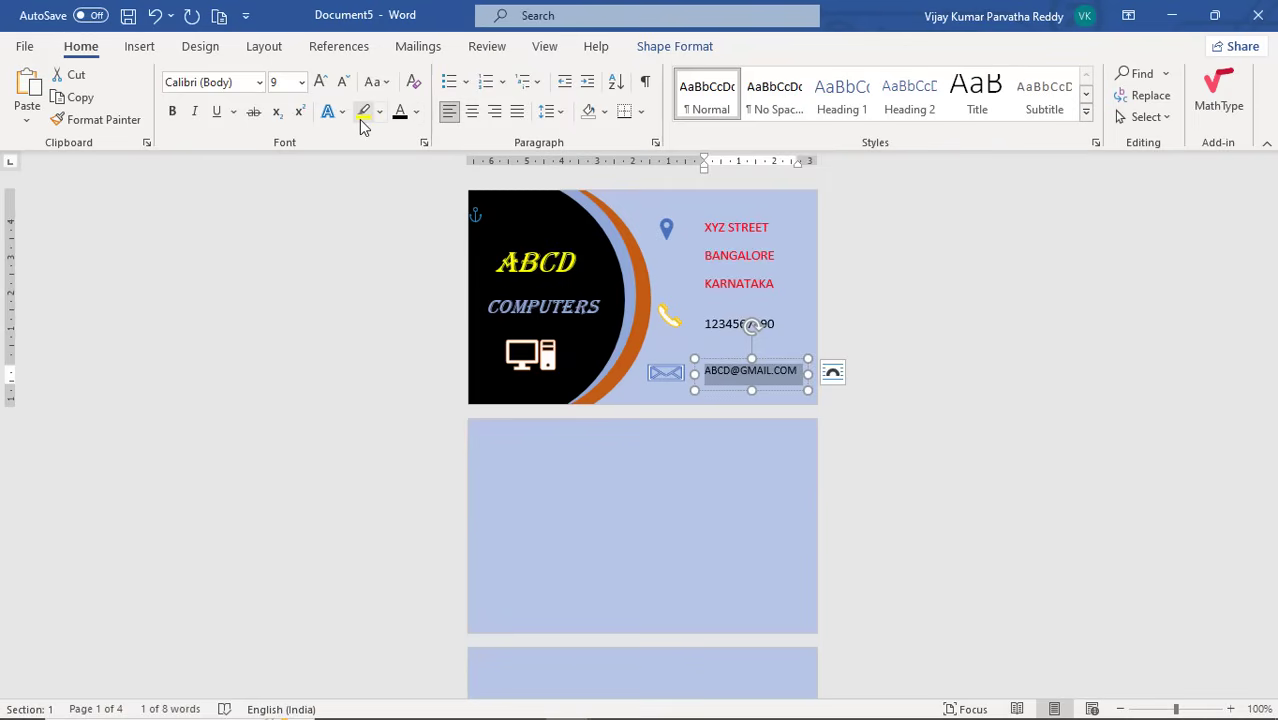
Make the e-mail address bold in a dark orange shade and widen its text box to fit one line
left_click(416, 112)
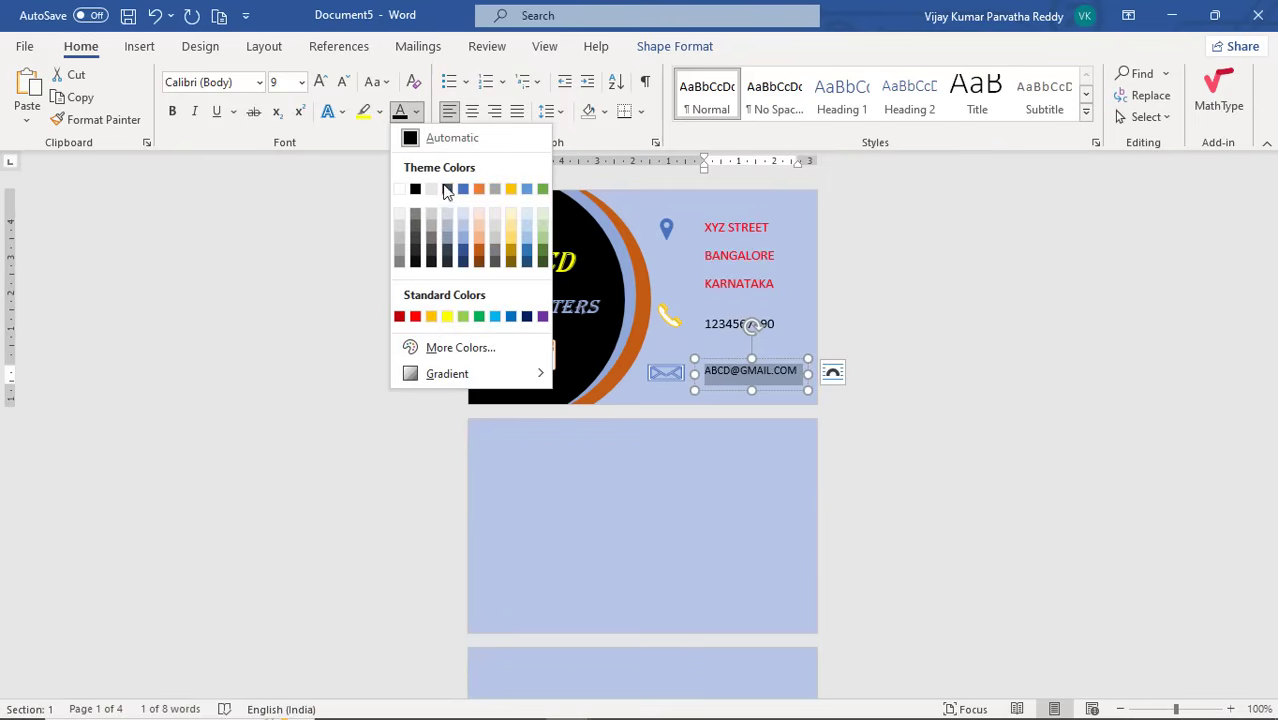
left_click(478, 254)
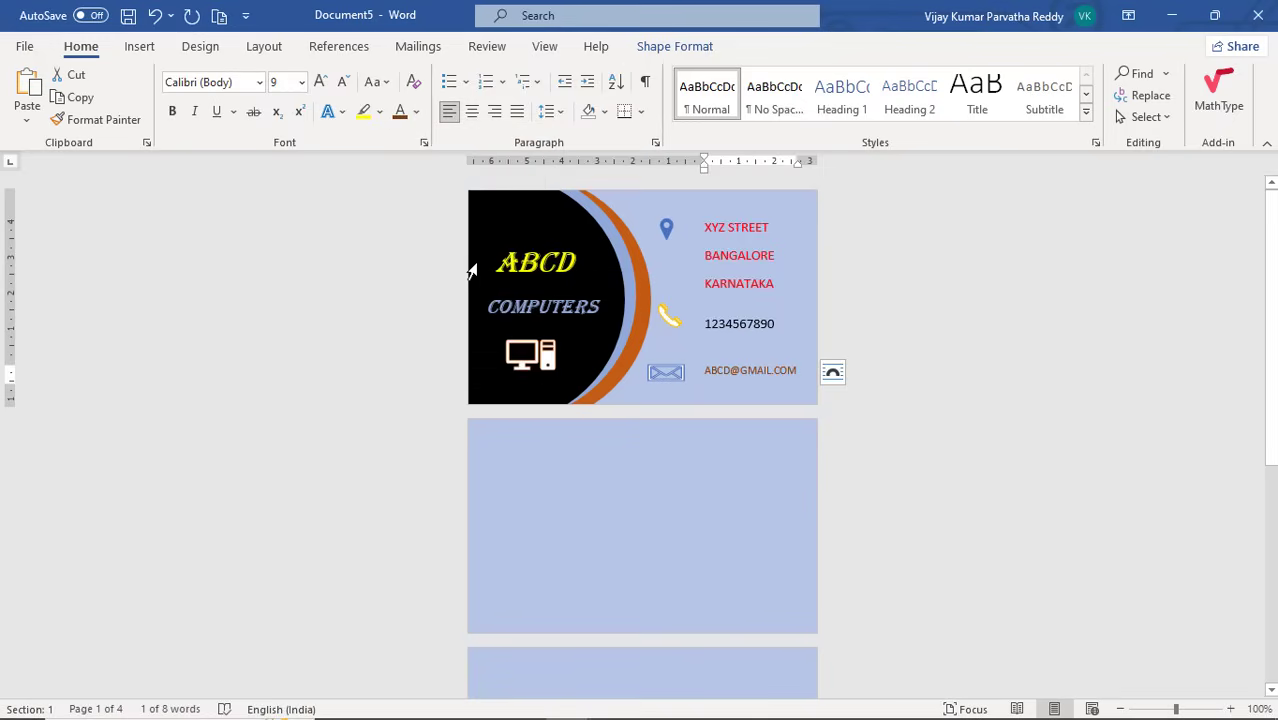
key("ctrl+b")
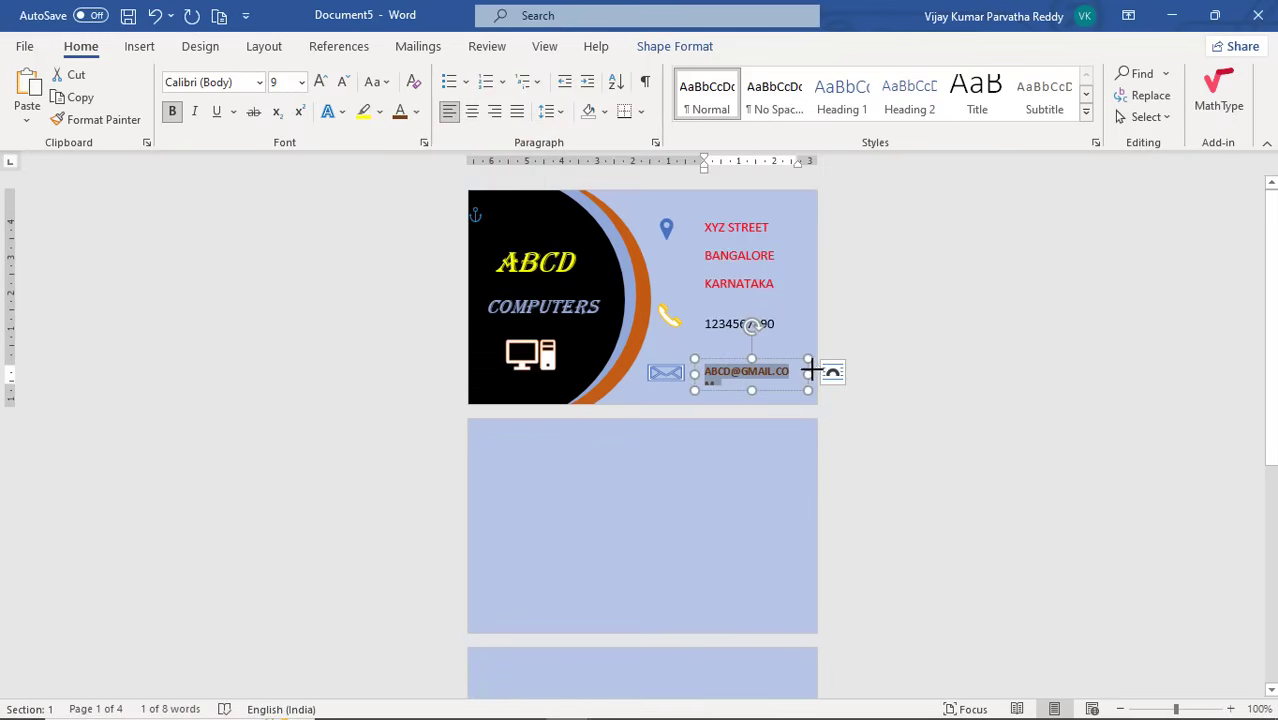
left_click_drag(808, 373, 815, 371)
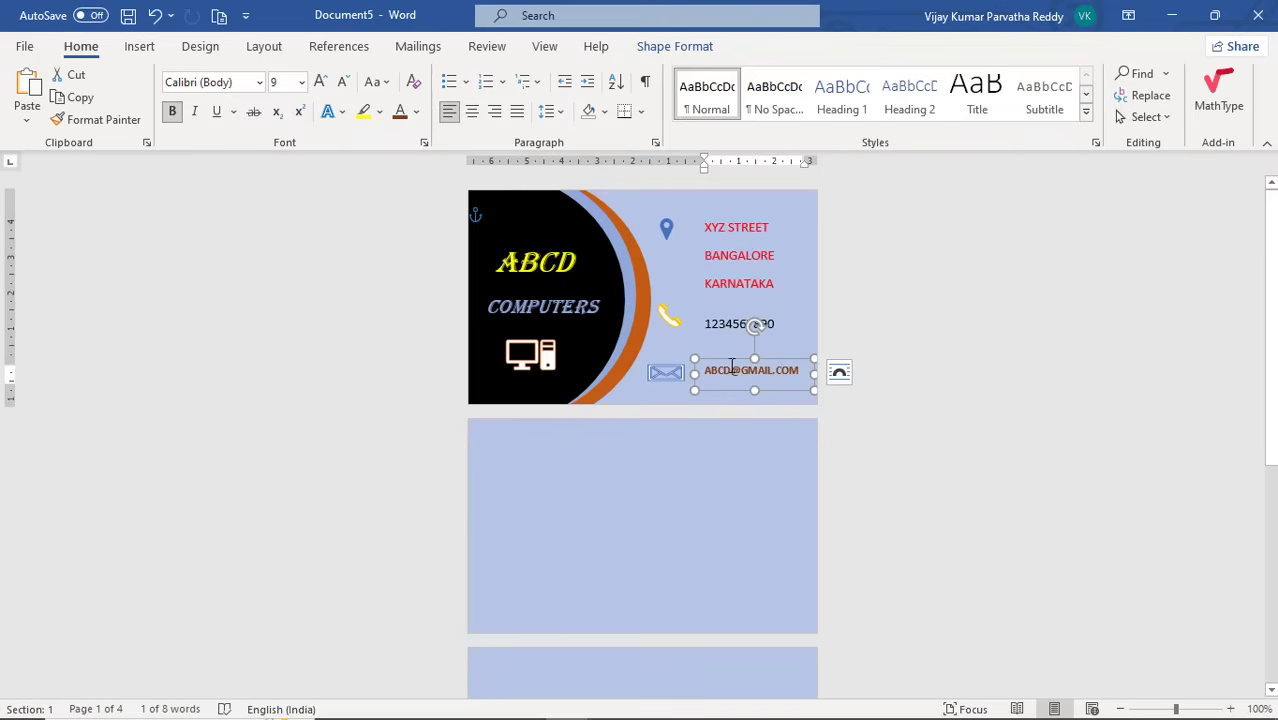
left_click(729, 285)
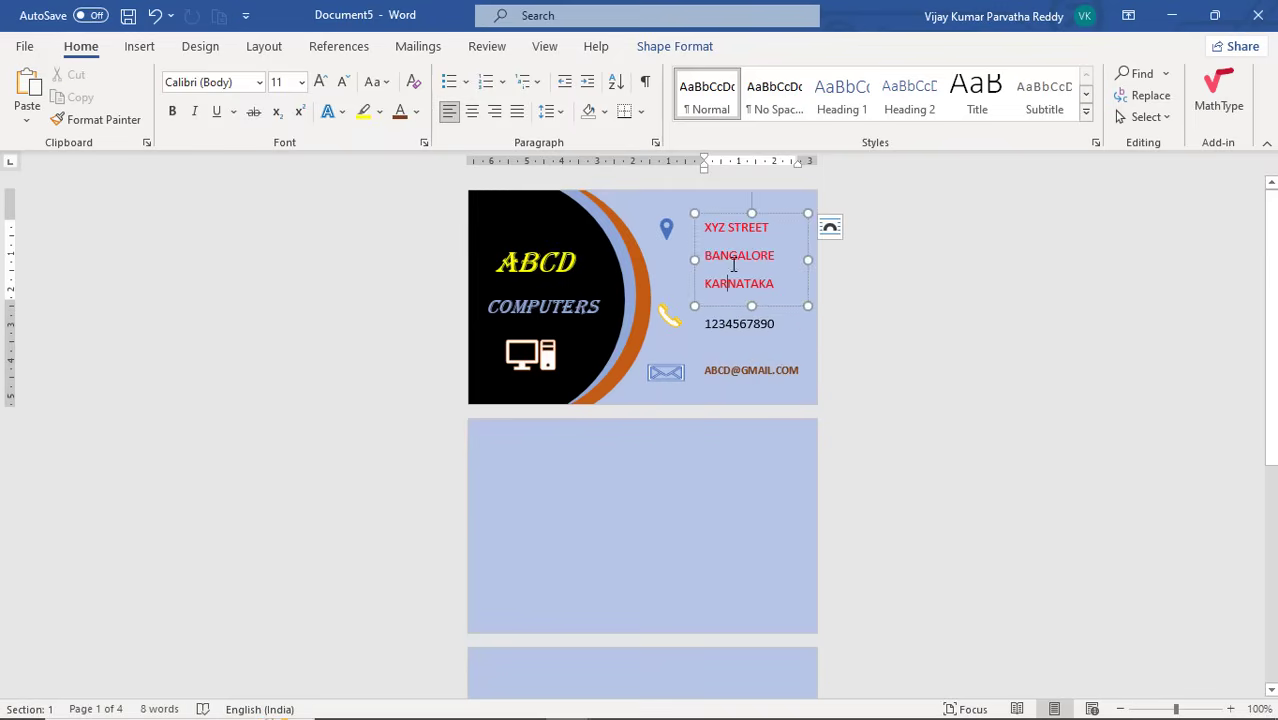
left_click(635, 395)
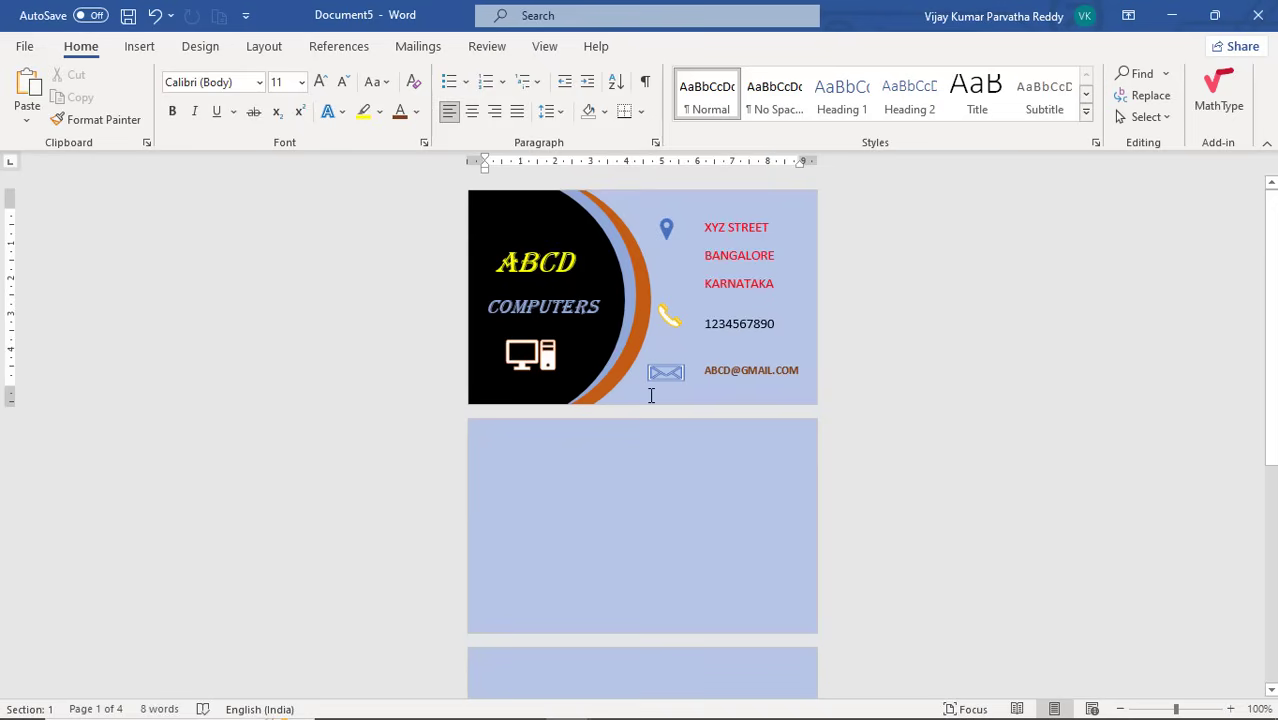
Copy the complete card design and paste a duplicate into the blank pages below the first card
key("ctrl+a")
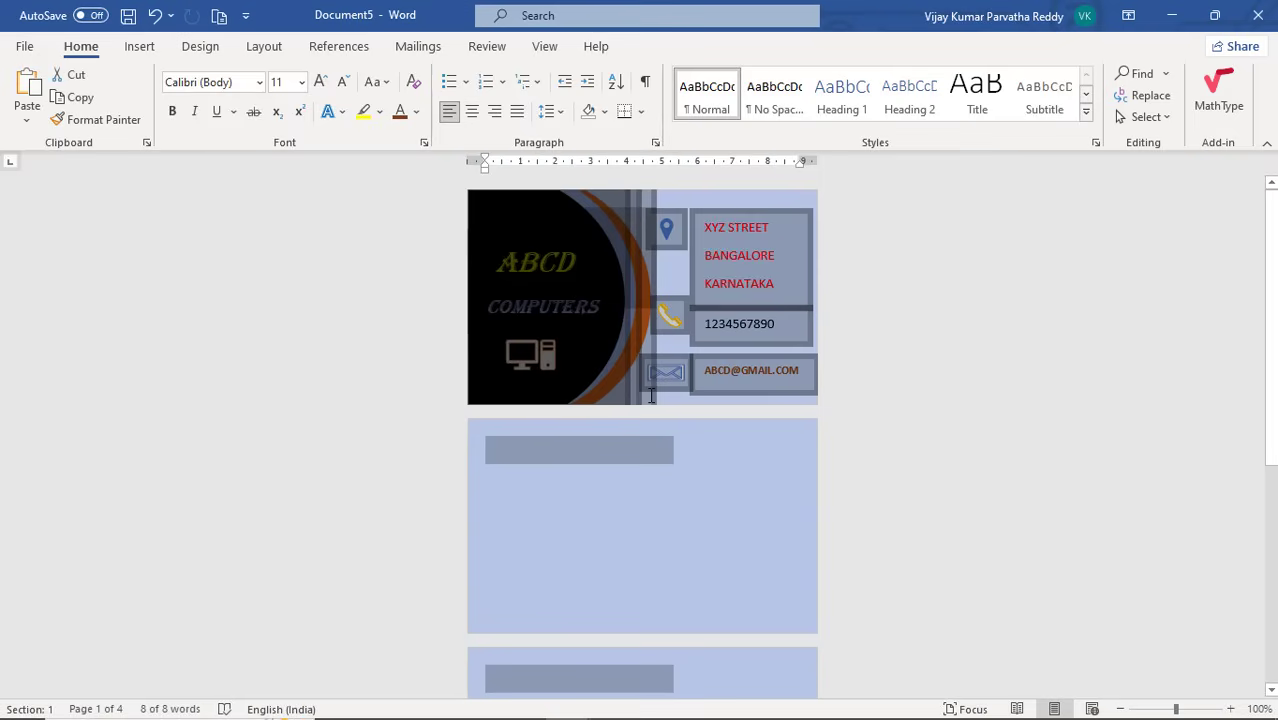
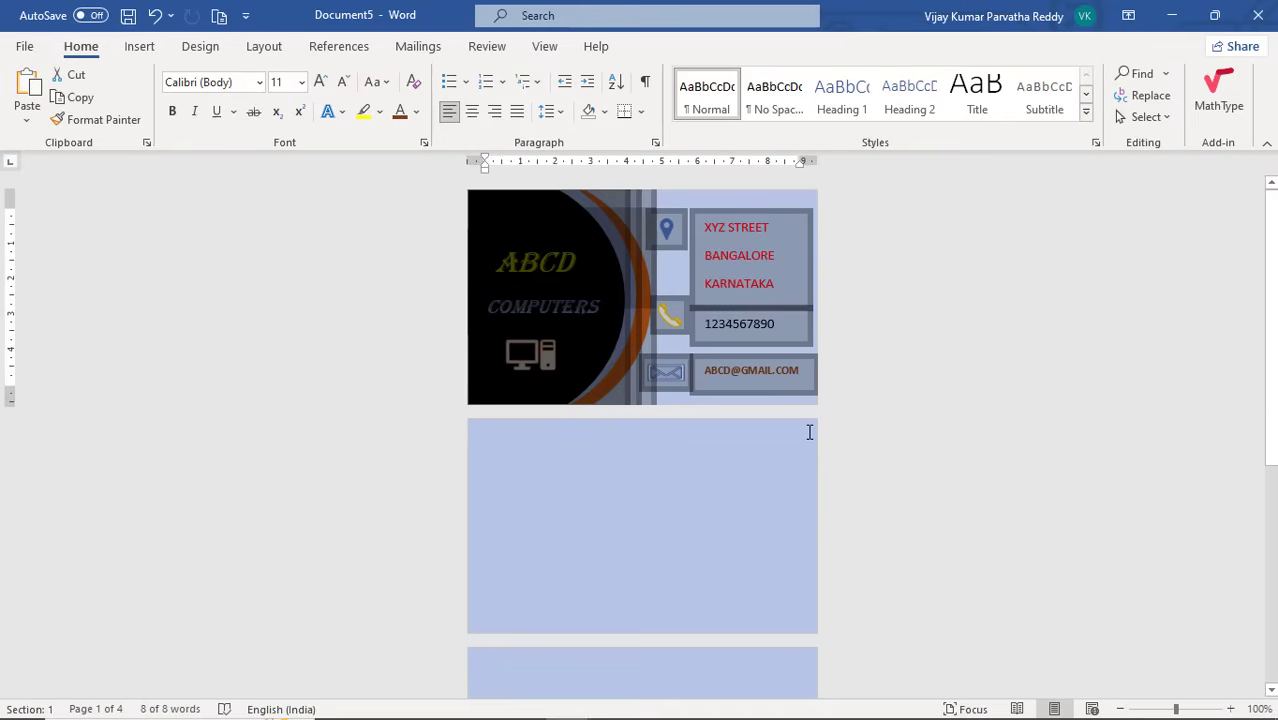
scroll(810, 432, "down", 4)
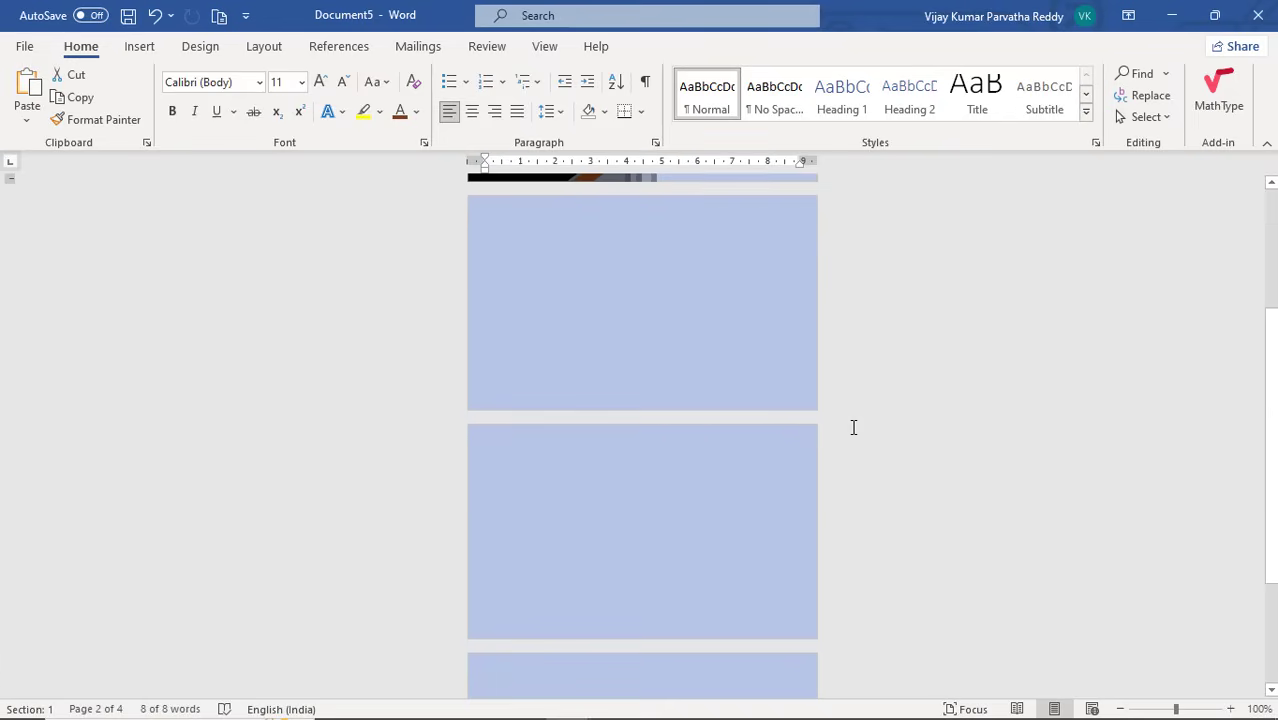
scroll(853, 427, "up", 4)
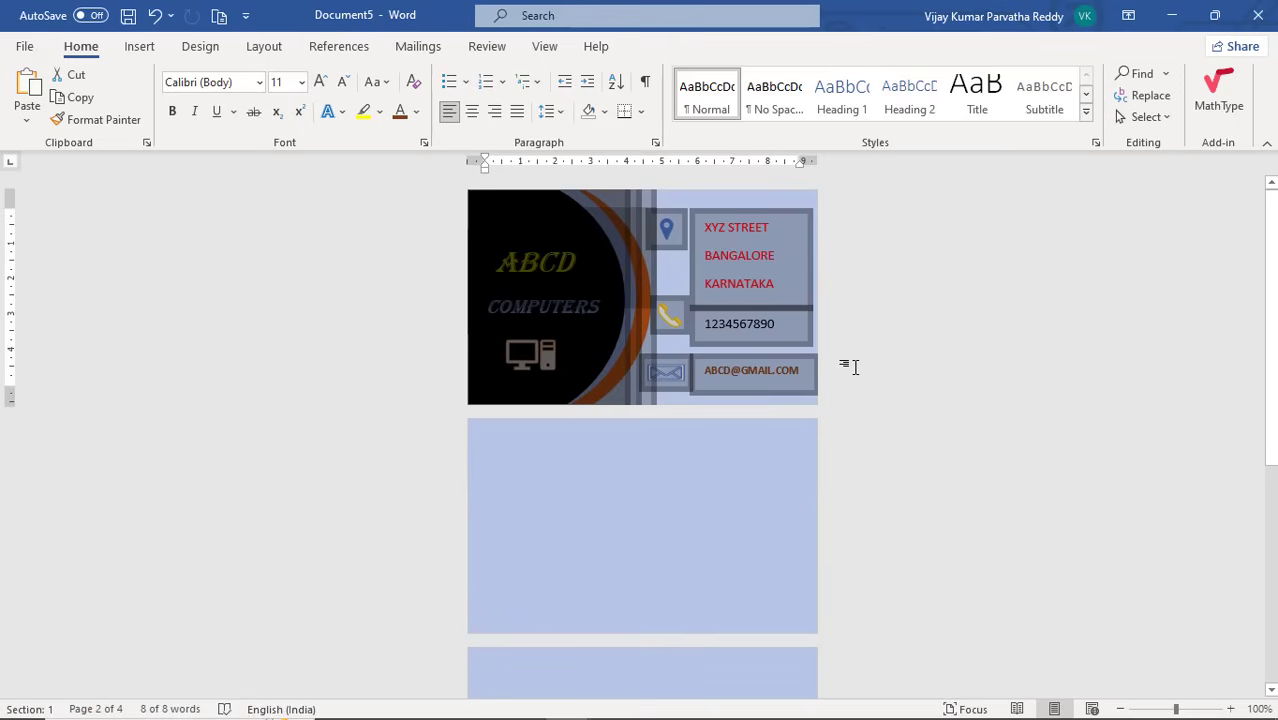
left_click(647, 451)
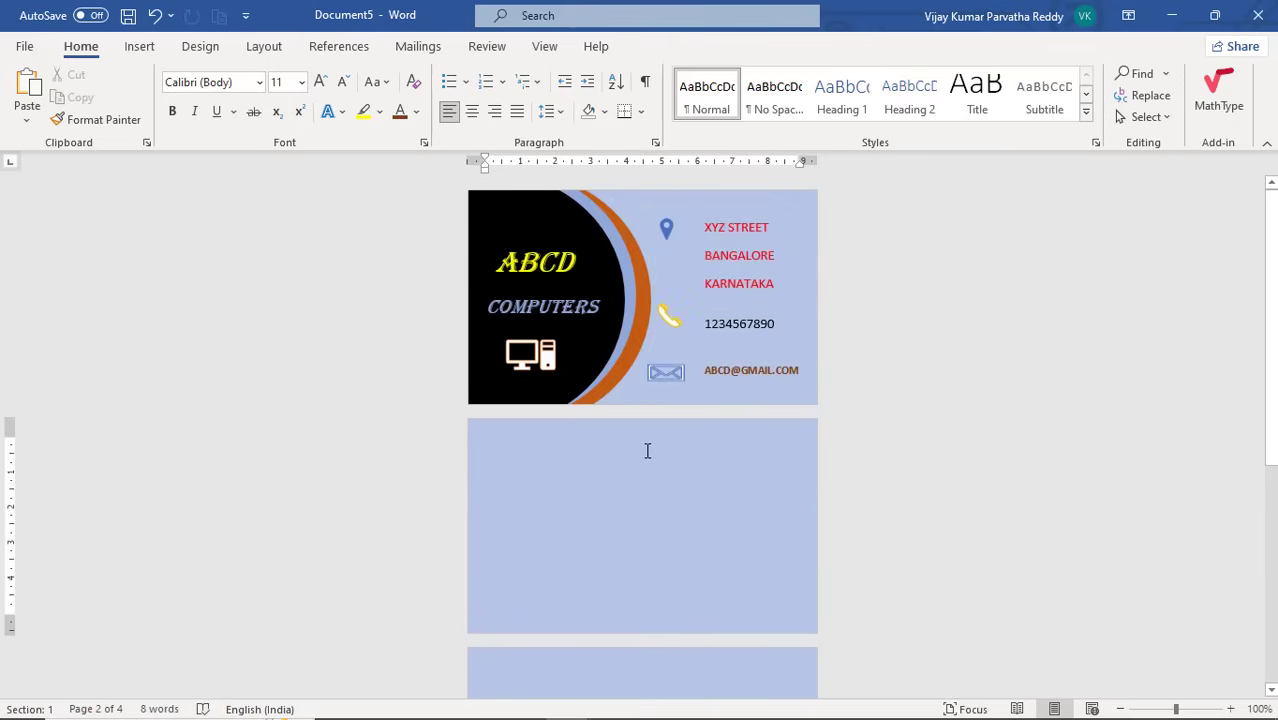
key("ctrl+v")
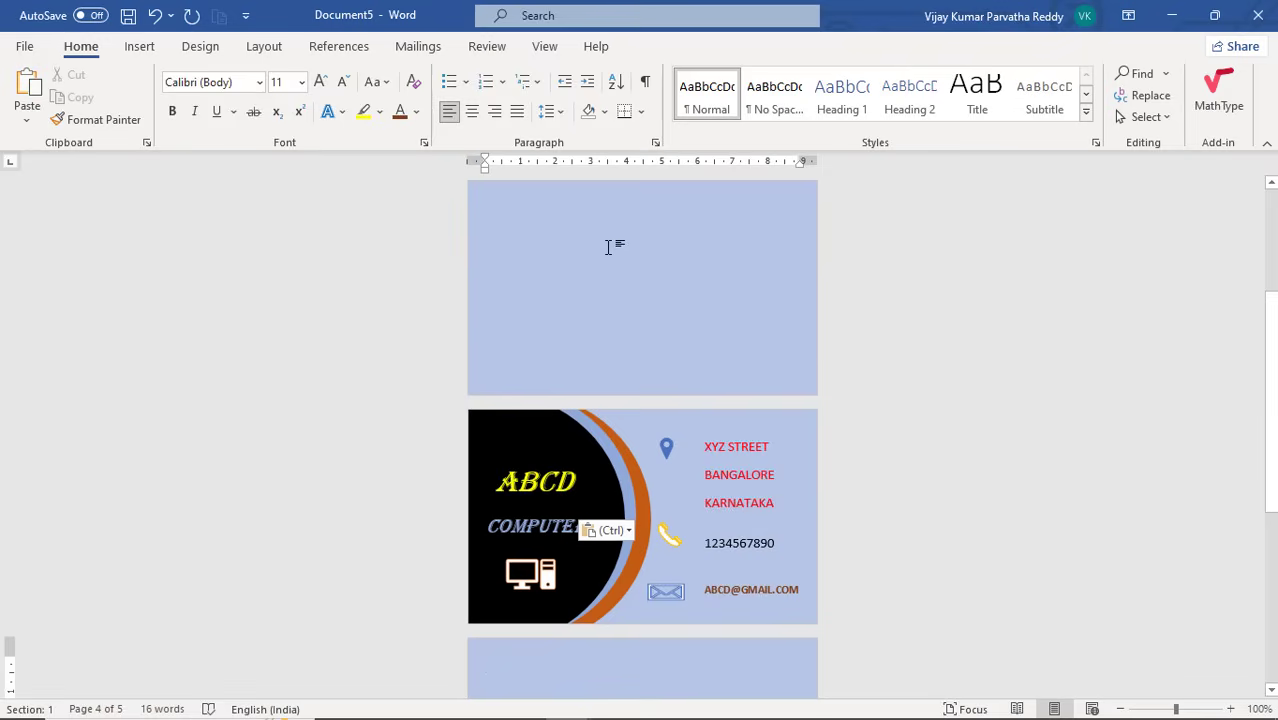
Paste another copy of the card onto the blank second page
scroll(607, 246, "up", 5)
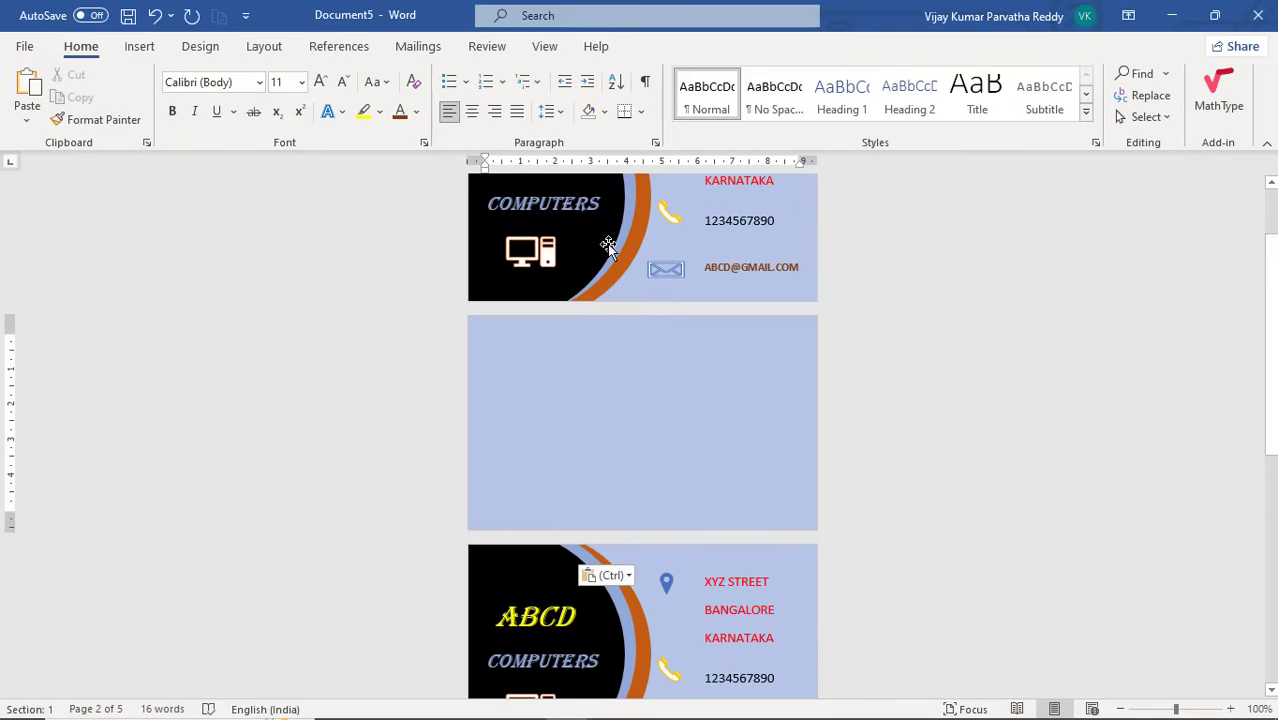
scroll(607, 244, "up", 1)
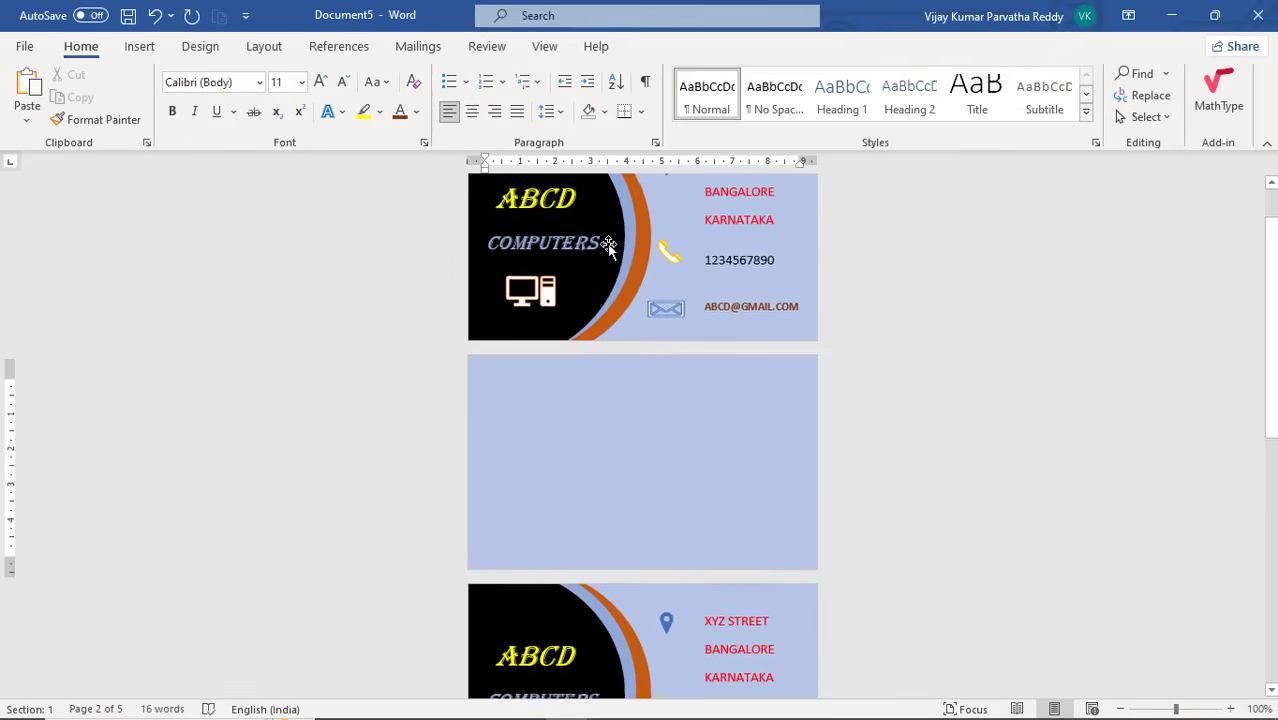
left_click(566, 394)
key("ctrl+v")
scroll(595, 400, "down", 1)
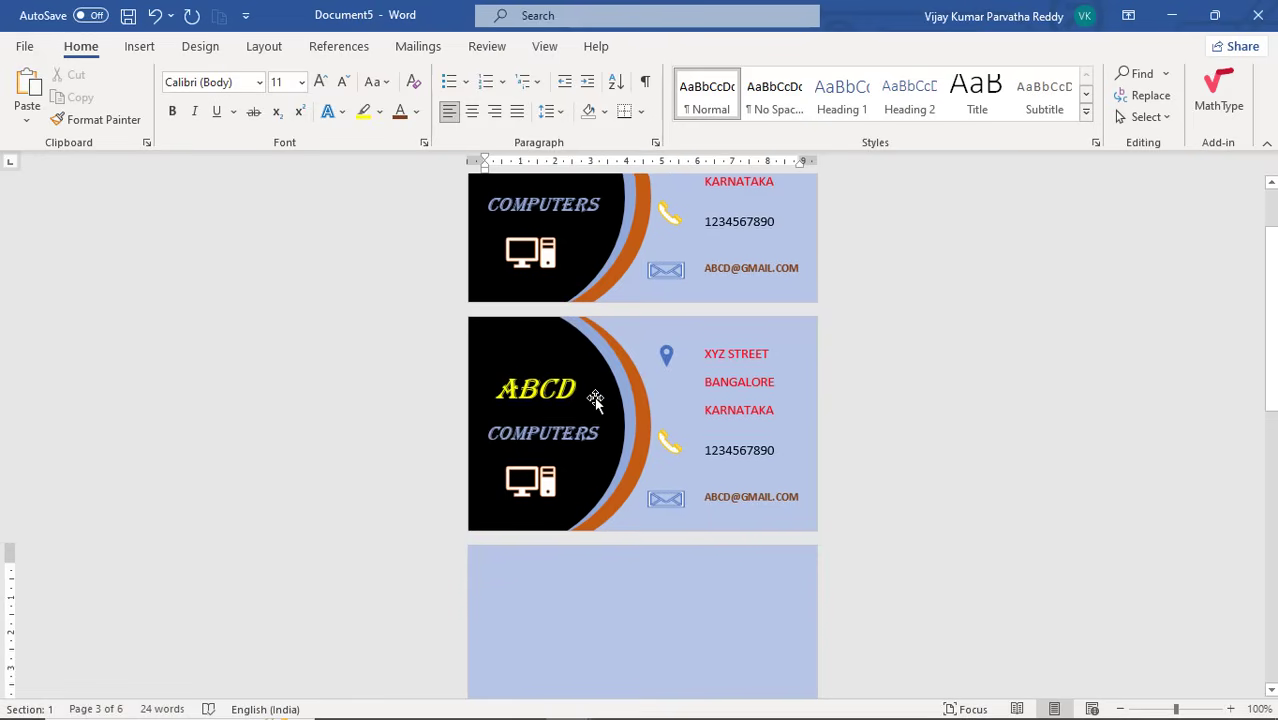
Paste a further copy of the card onto the blank third page and place the cursor on the fourth
scroll(595, 400, "up", 2)
scroll(598, 395, "down", 9)
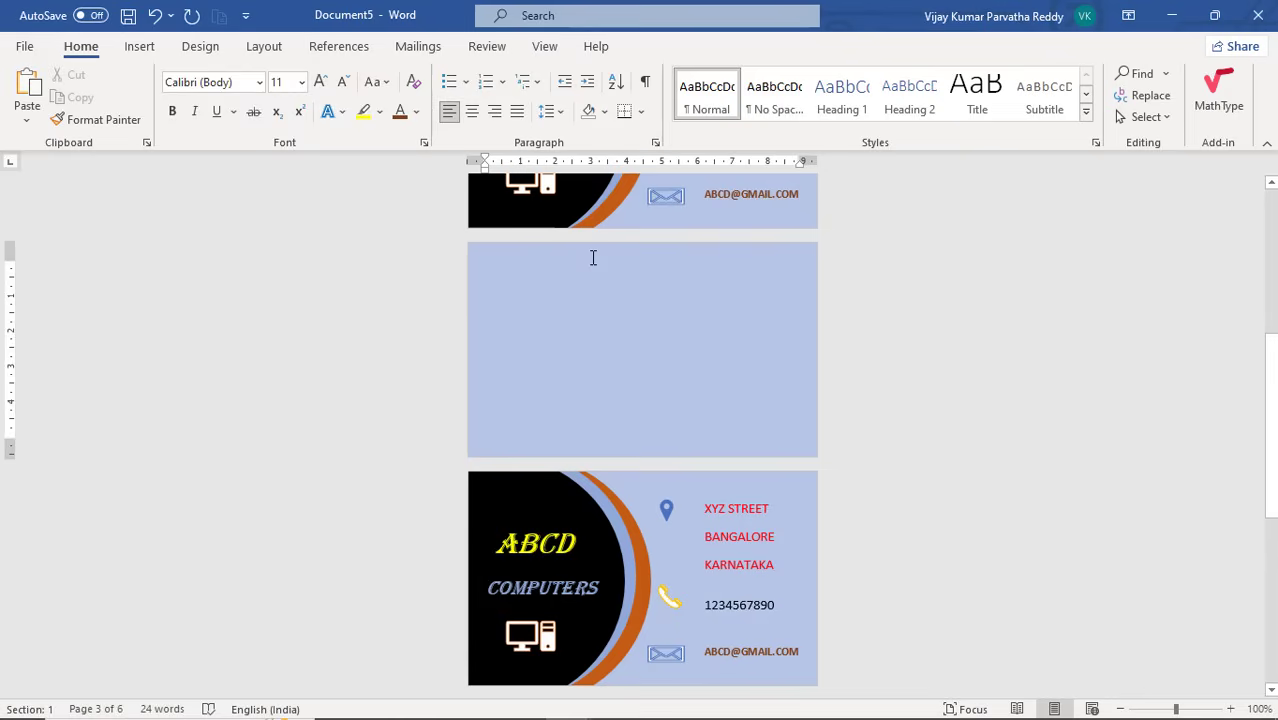
key("ctrl+v")
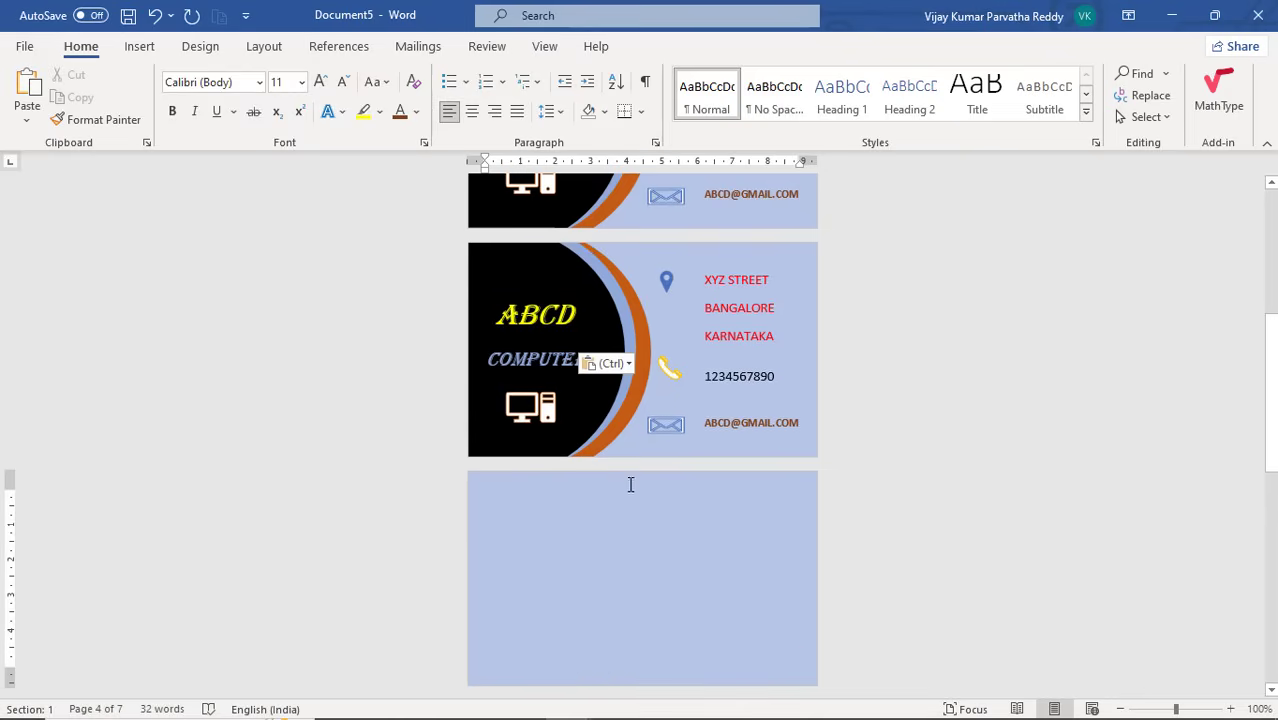
left_click(631, 492)
key("ctrl+v")
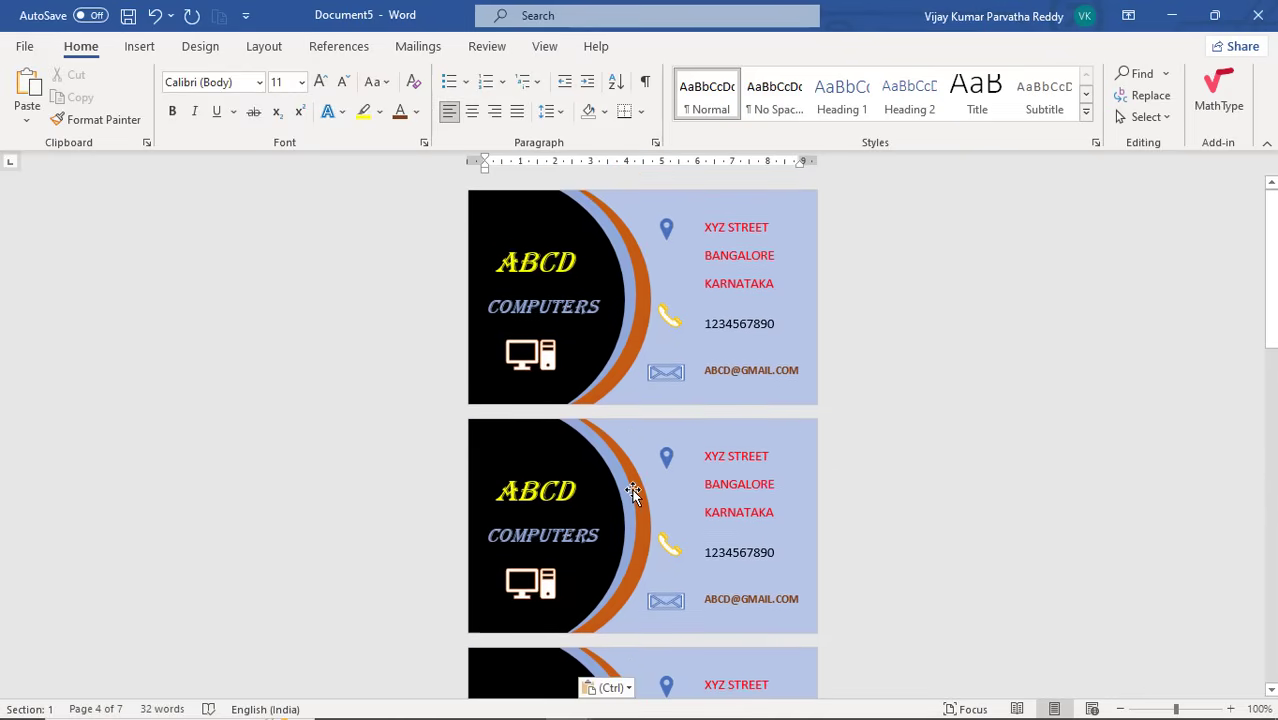
Draw a flowchart Manual Input shape about 2.04 cm high and 9.84 cm wide across the bottom of the blank fourth page
scroll(632, 492, "up", 2)
scroll(632, 492, "down", 4)
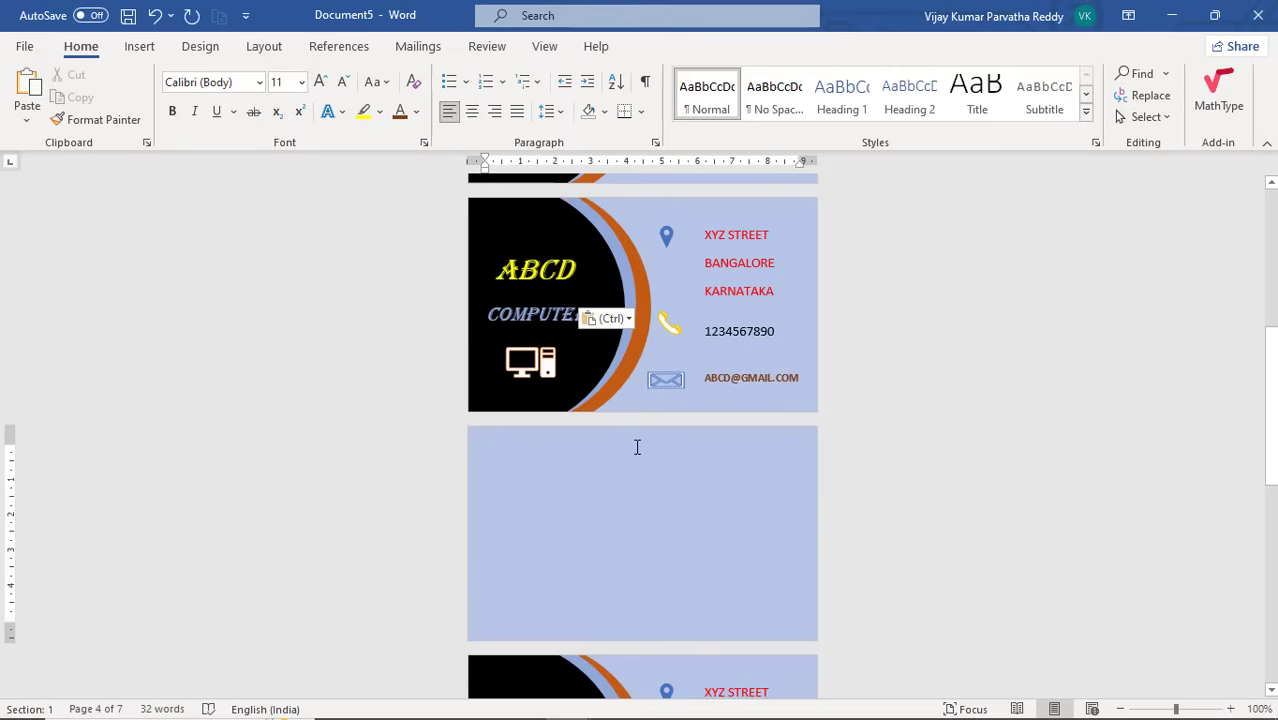
left_click(601, 289)
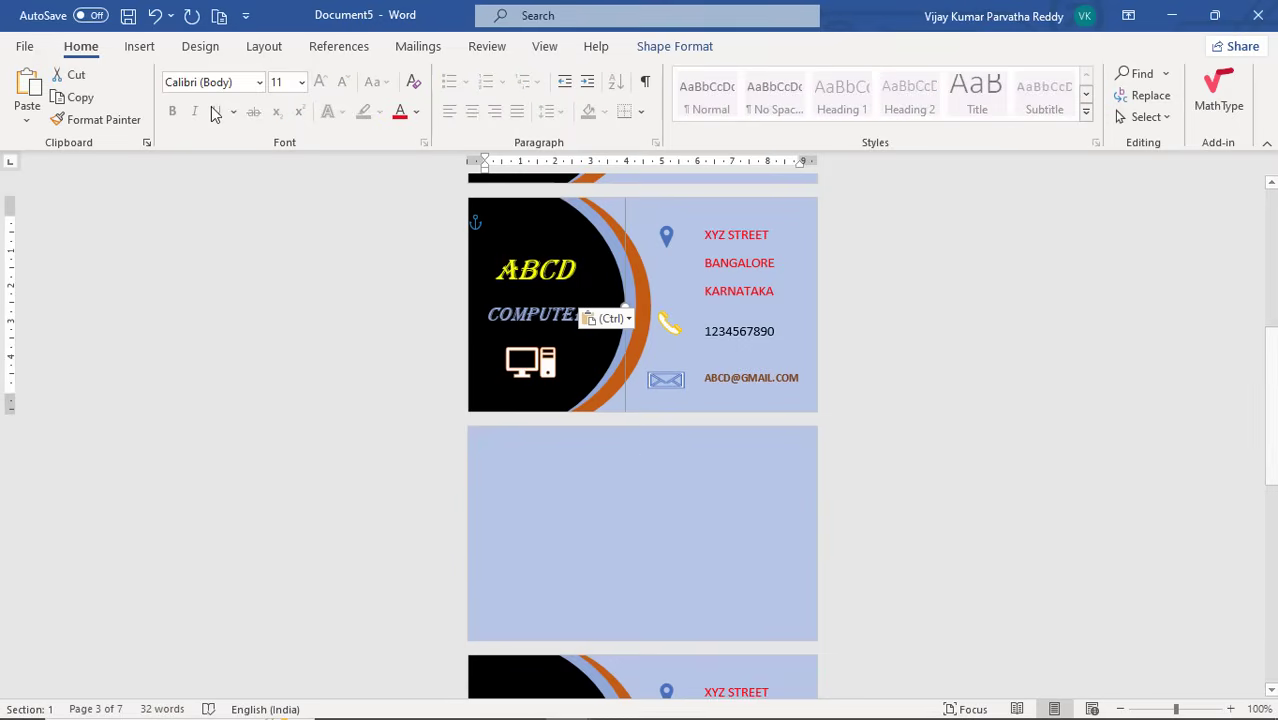
left_click(145, 55)
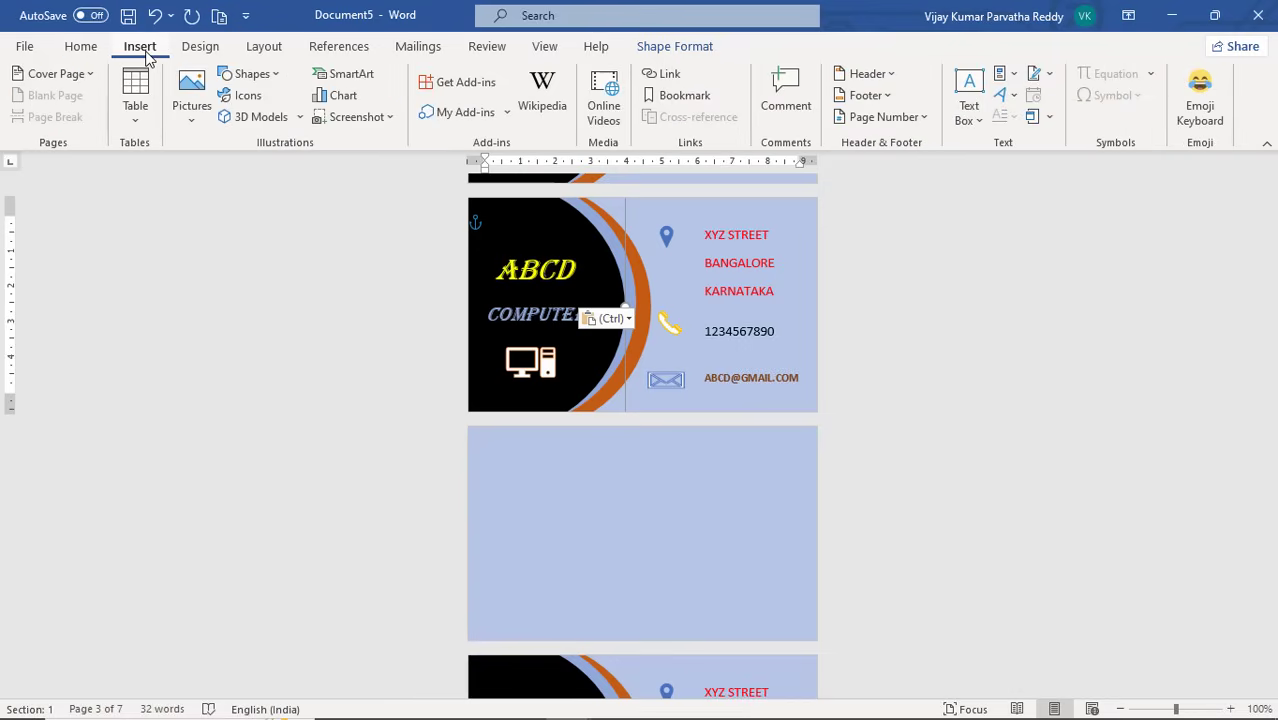
left_click(282, 77)
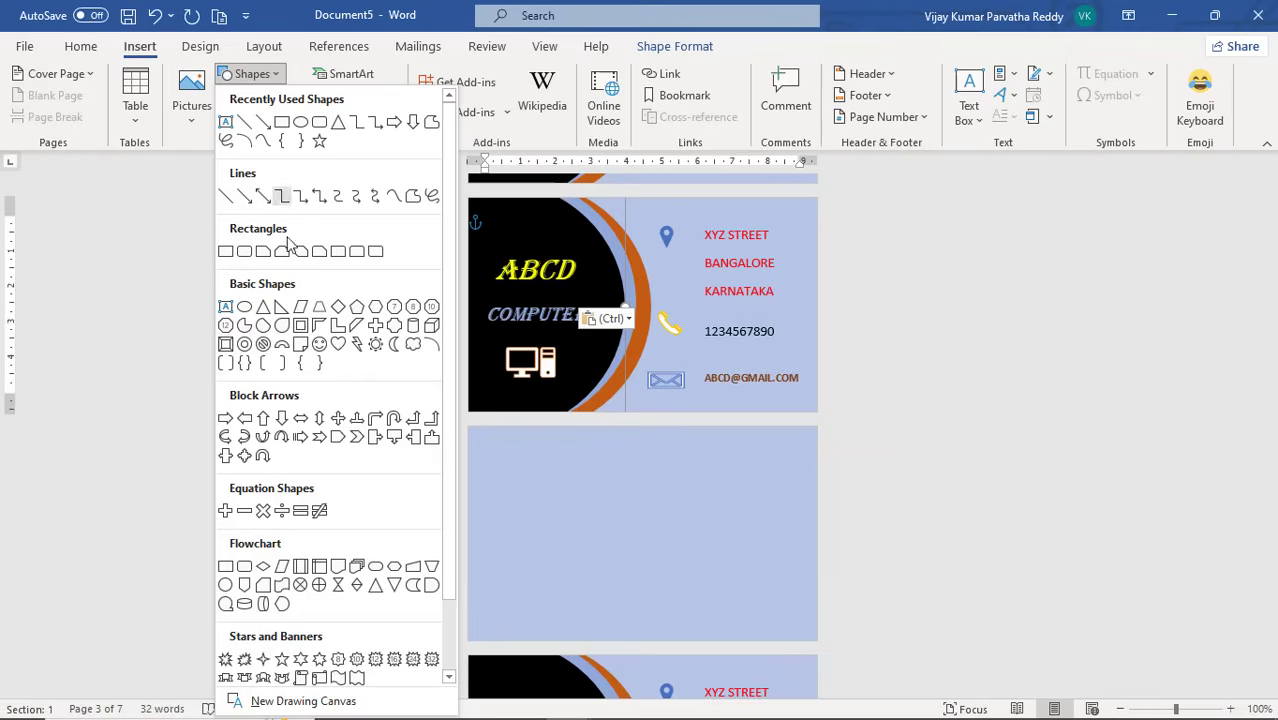
left_click(414, 569)
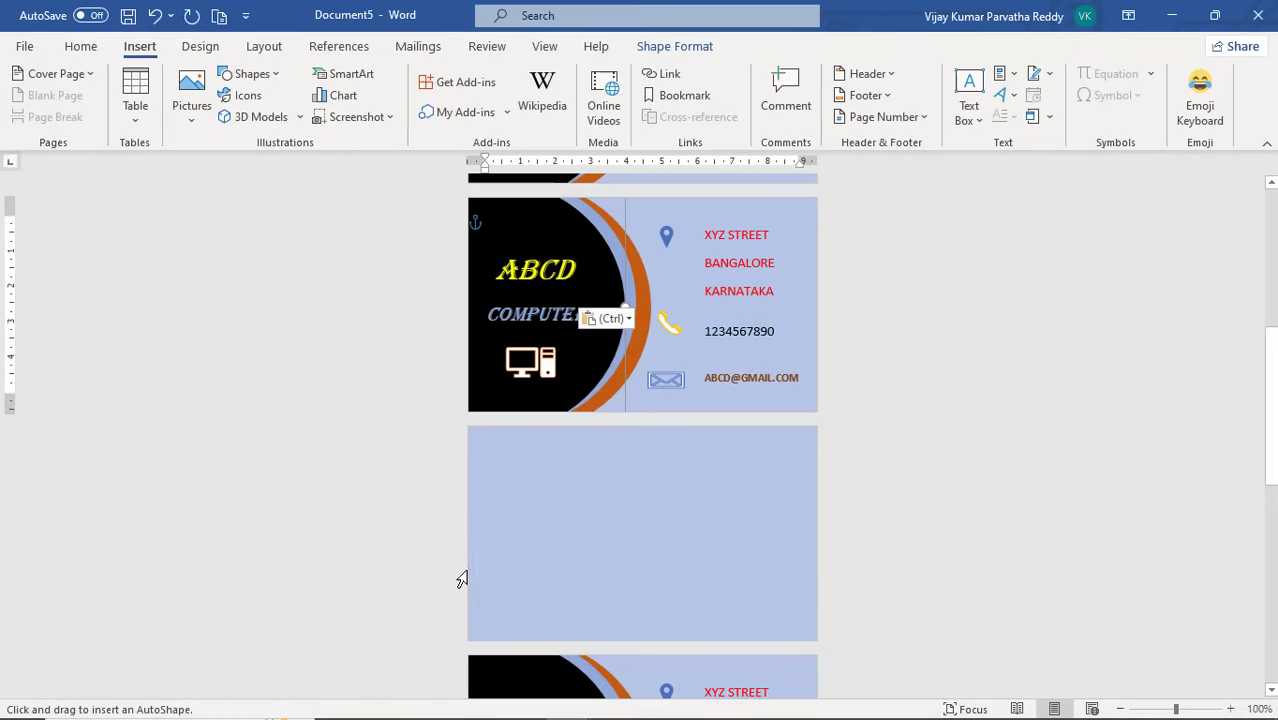
mouse_move(465, 572)
left_mouse_down()
mouse_move(502, 626)
mouse_move(621, 641)
mouse_move(813, 633)
left_mouse_up()
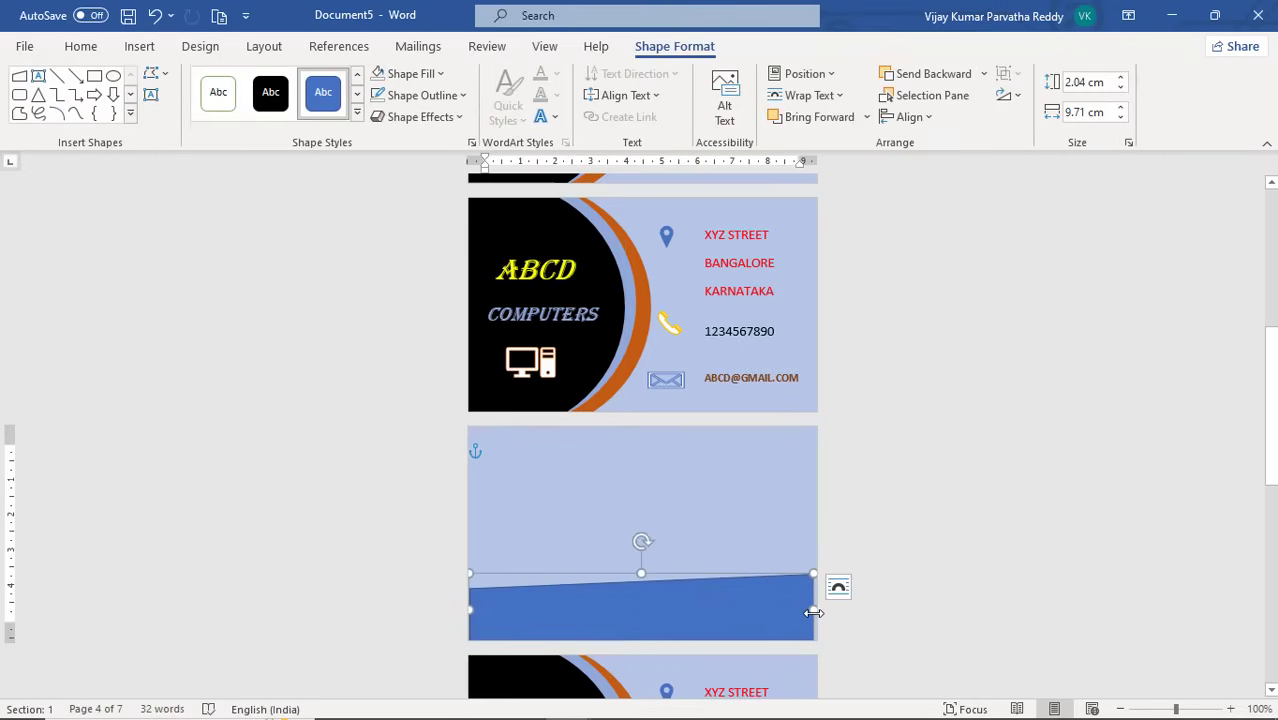
left_click_drag(815, 612, 817, 610)
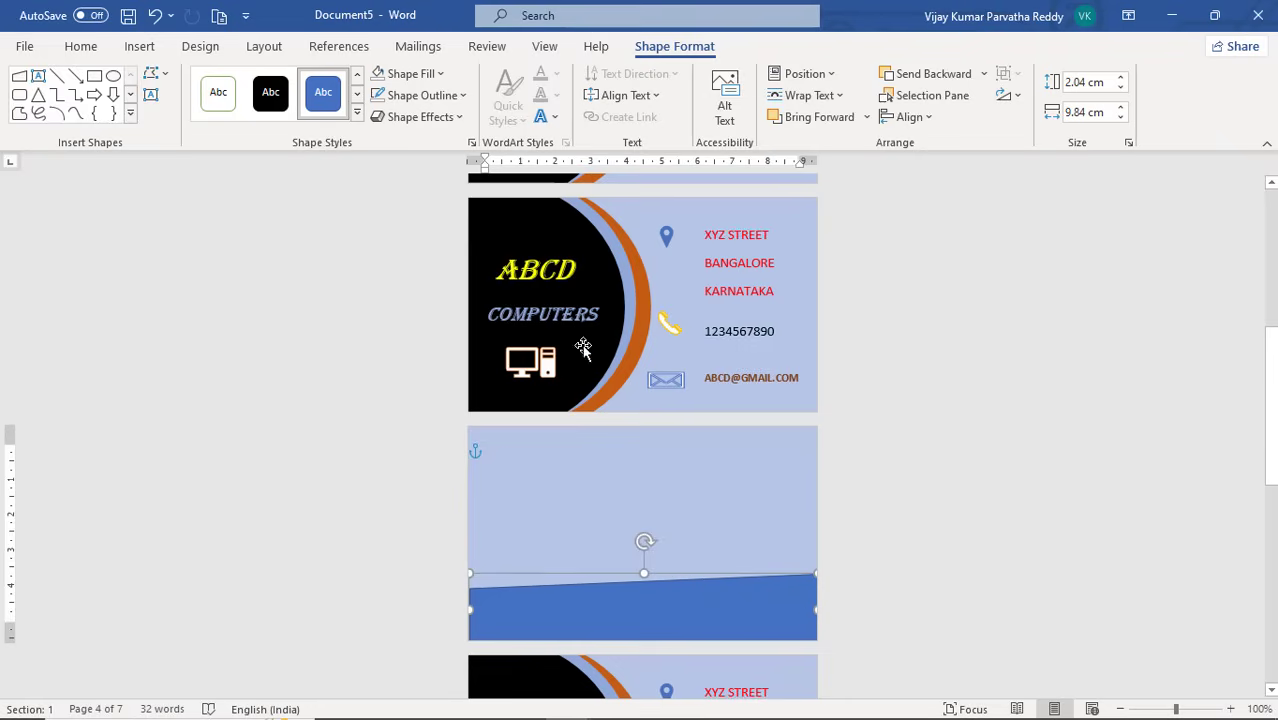
Remove the outline of the bottom shape and apply the gold filled theme style to it
left_click(460, 118)
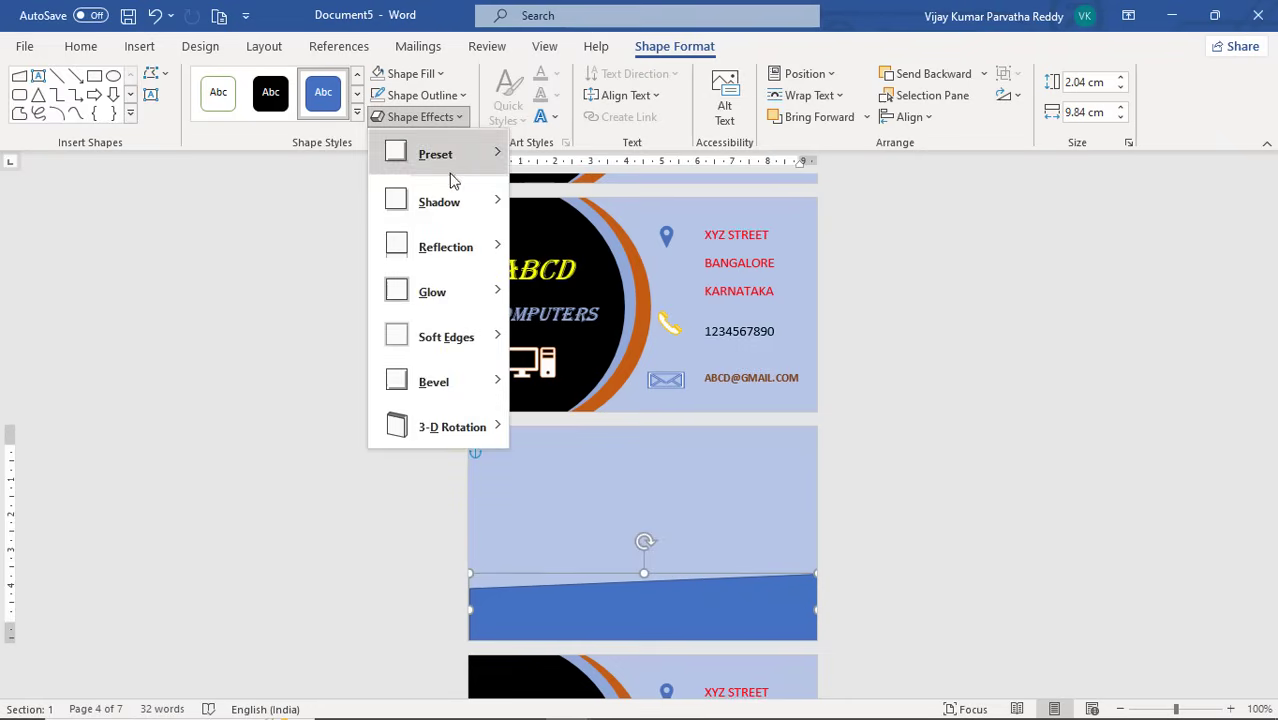
mouse_move(451, 203)
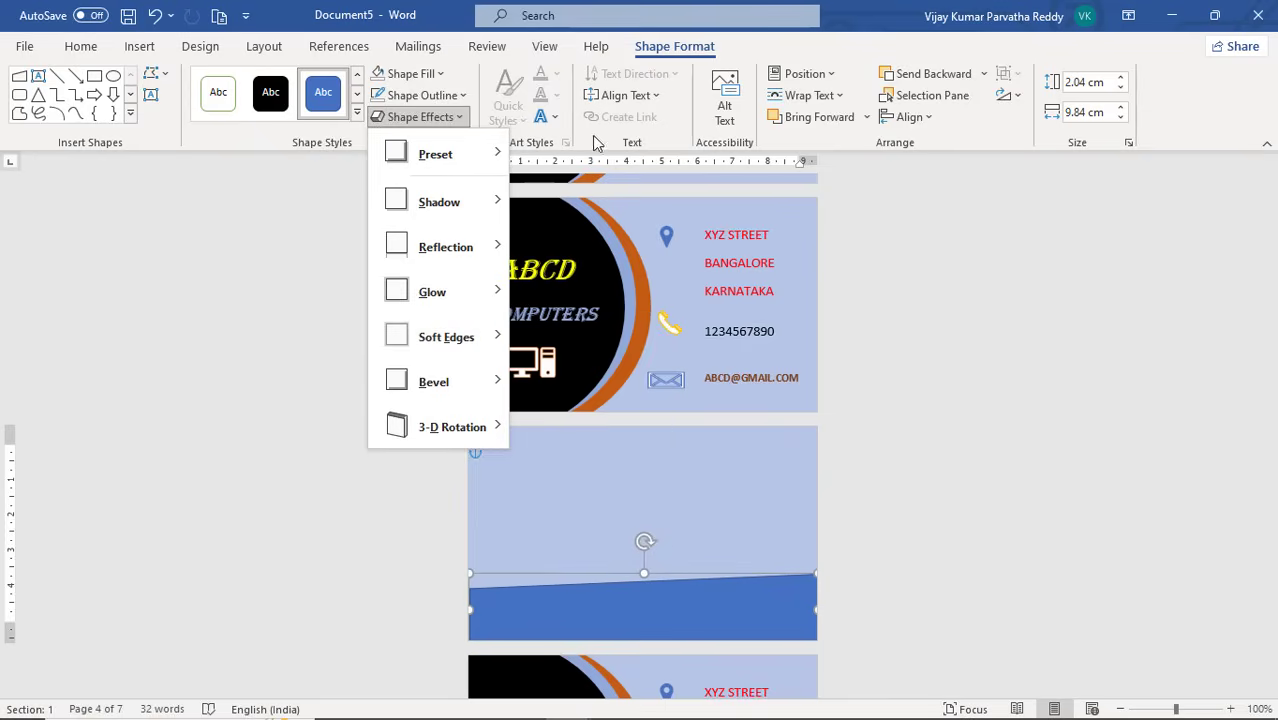
left_click(605, 136)
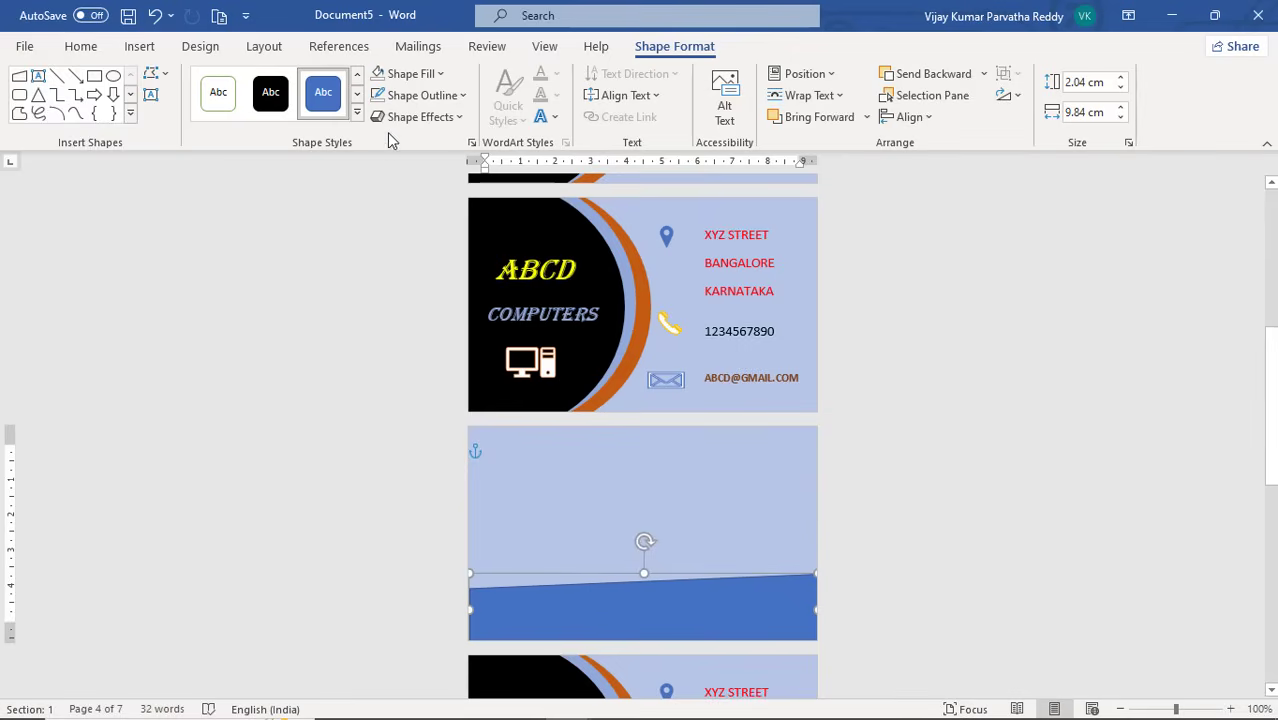
left_click(463, 96)
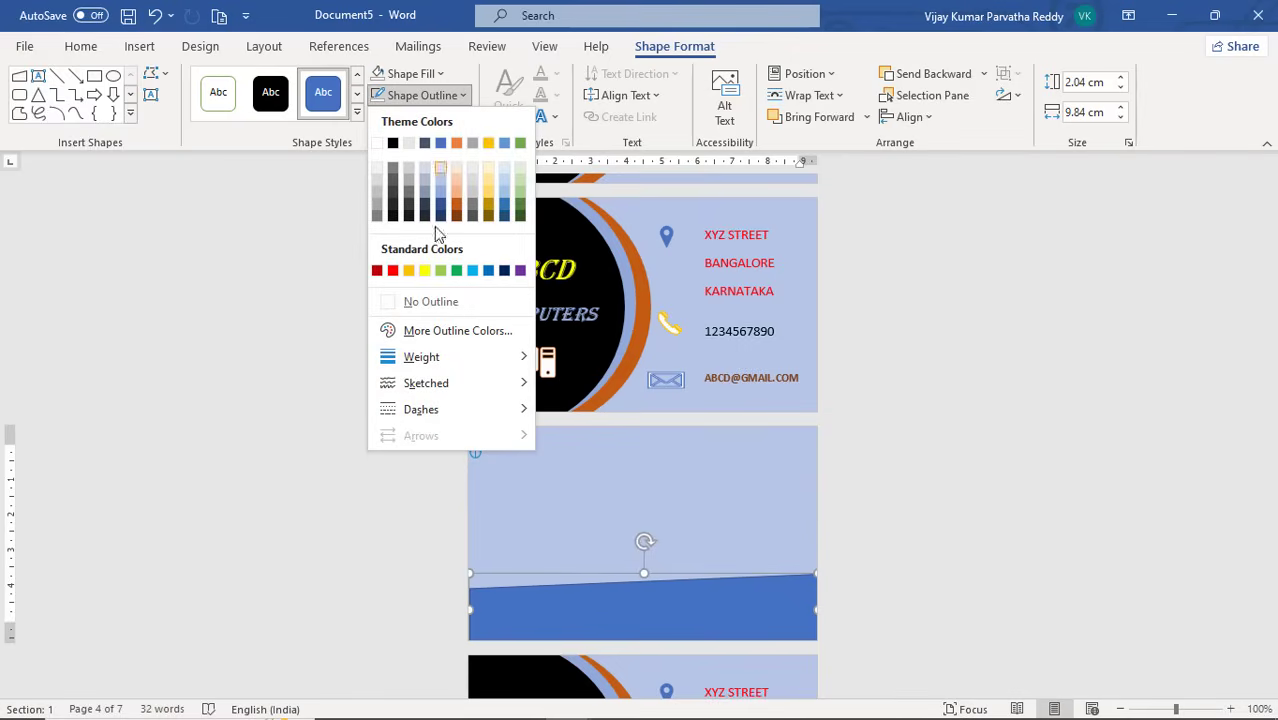
left_click(433, 312)
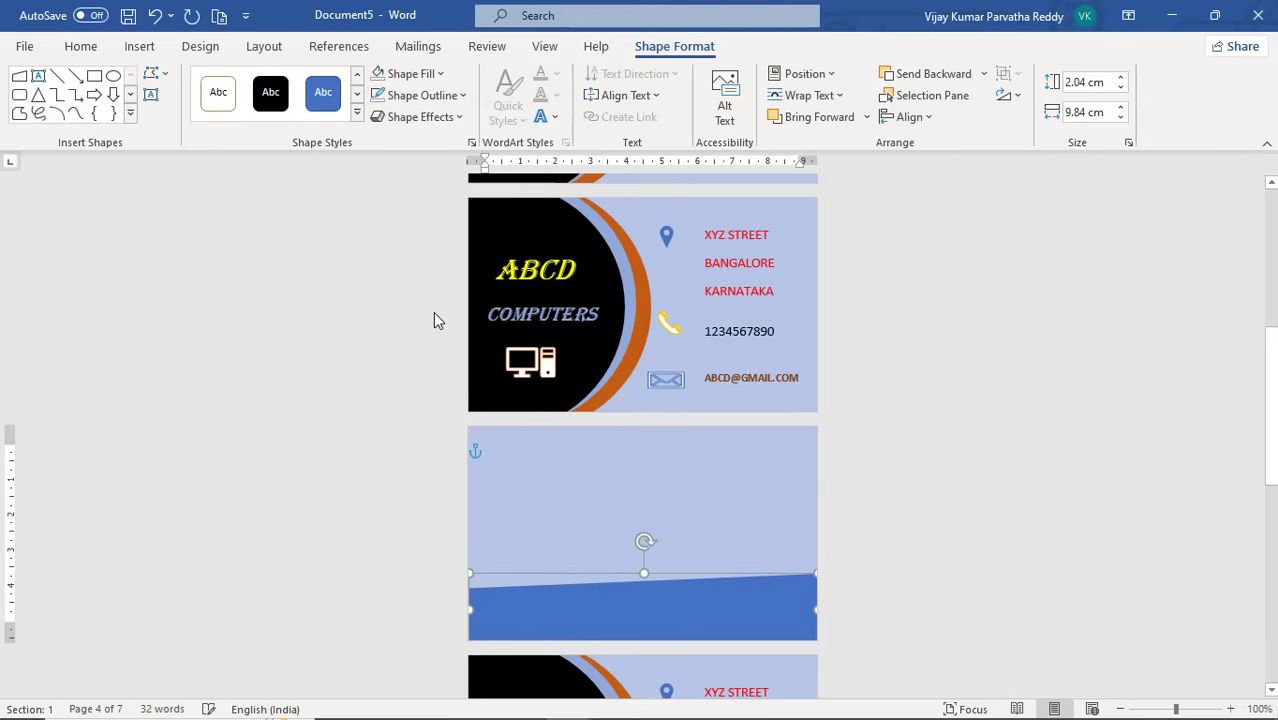
left_click(358, 100)
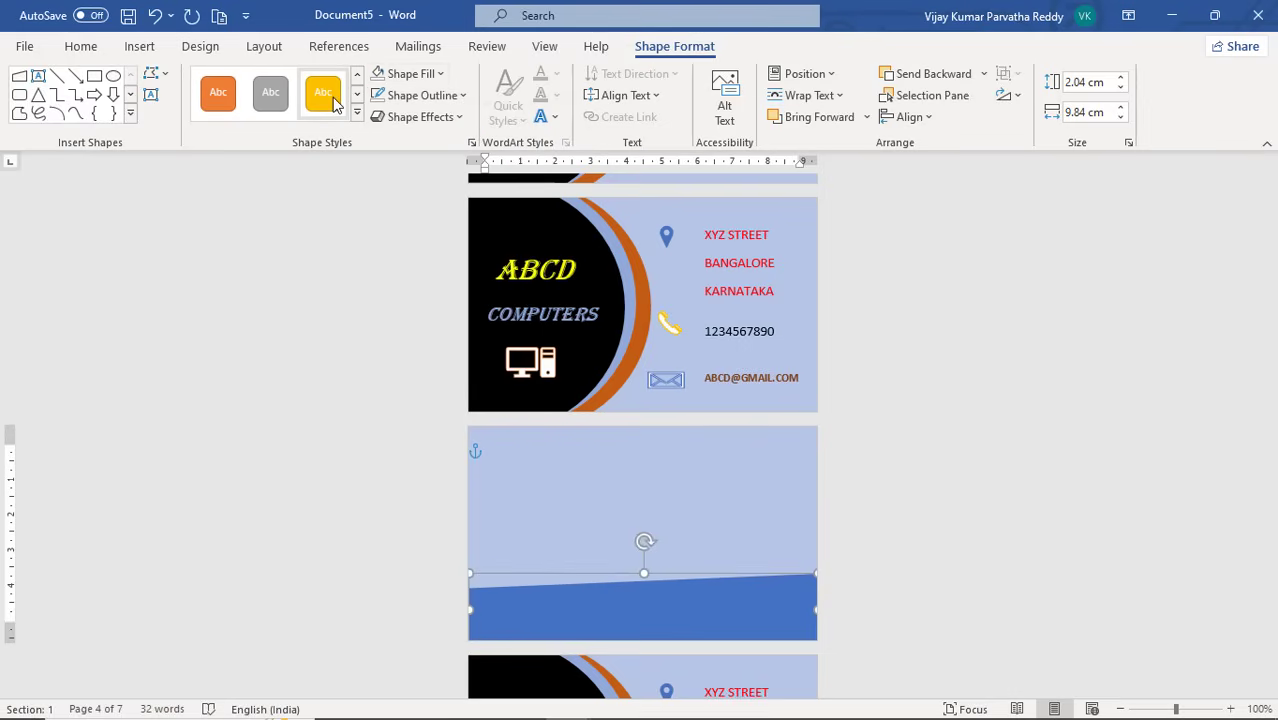
left_click(336, 105)
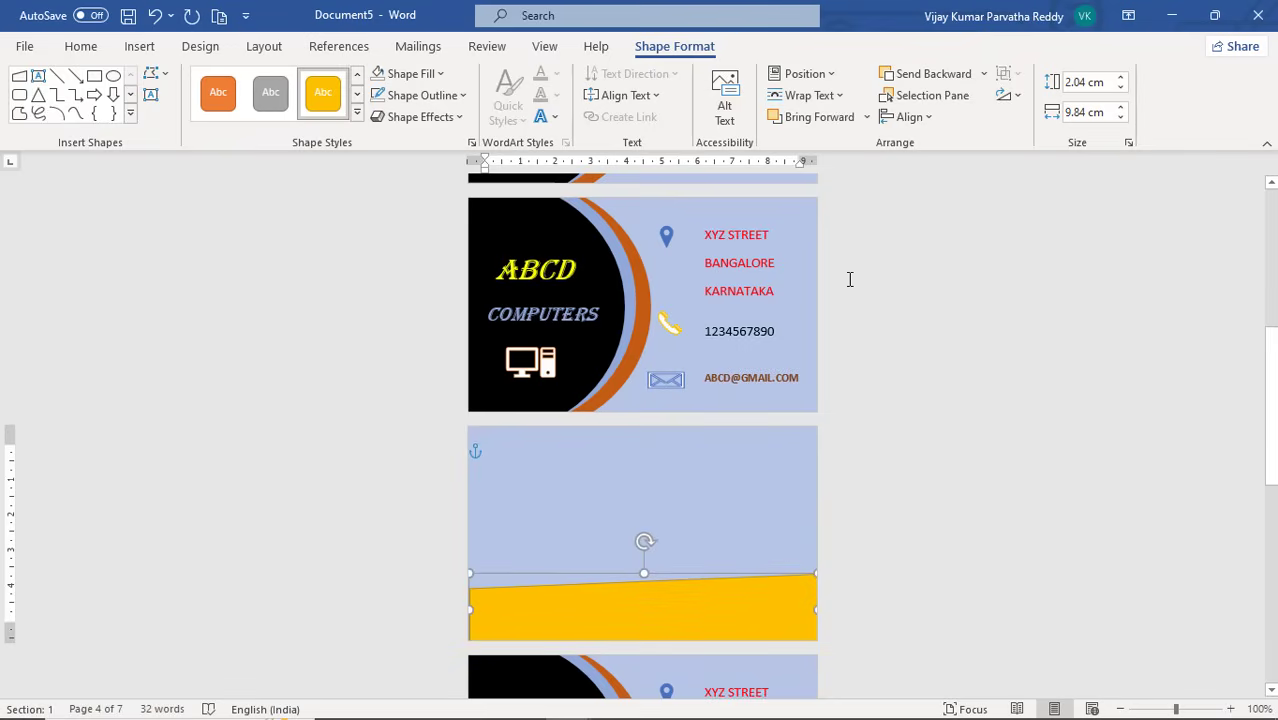
Flip the gold shape horizontally so that its slanted edge falls towards the right side of the card
left_click(929, 118)
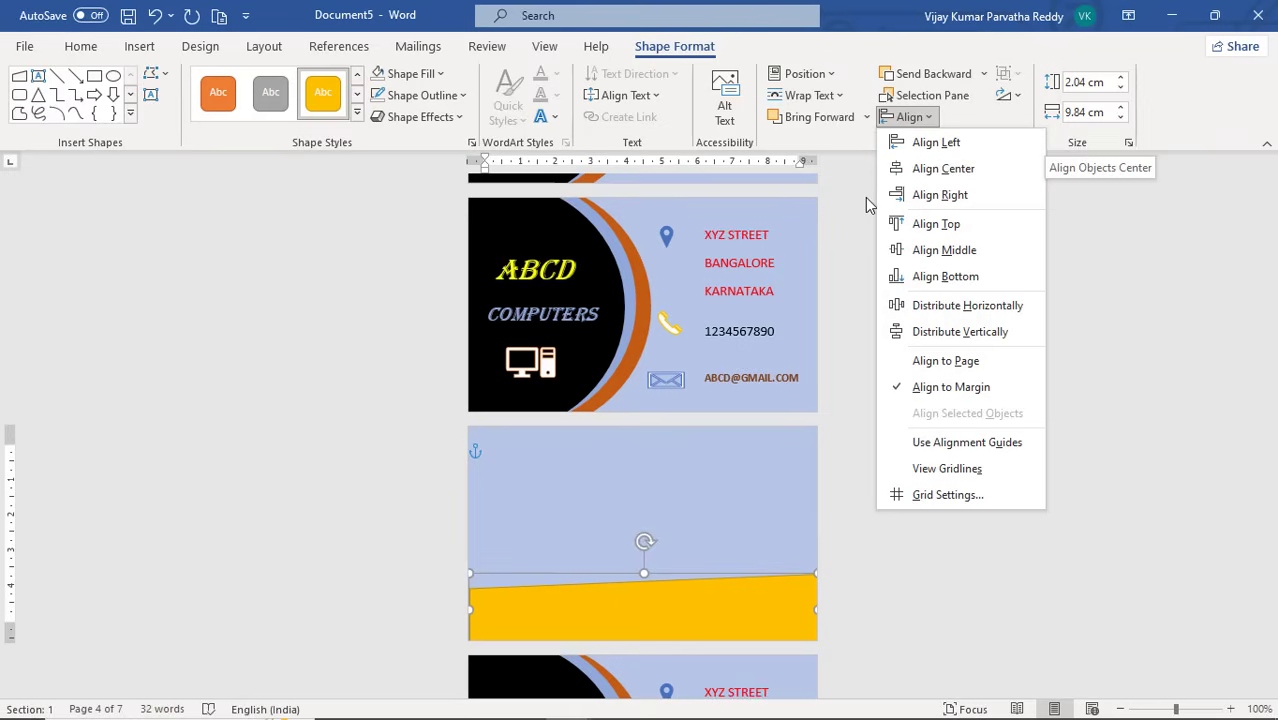
left_click(1020, 114)
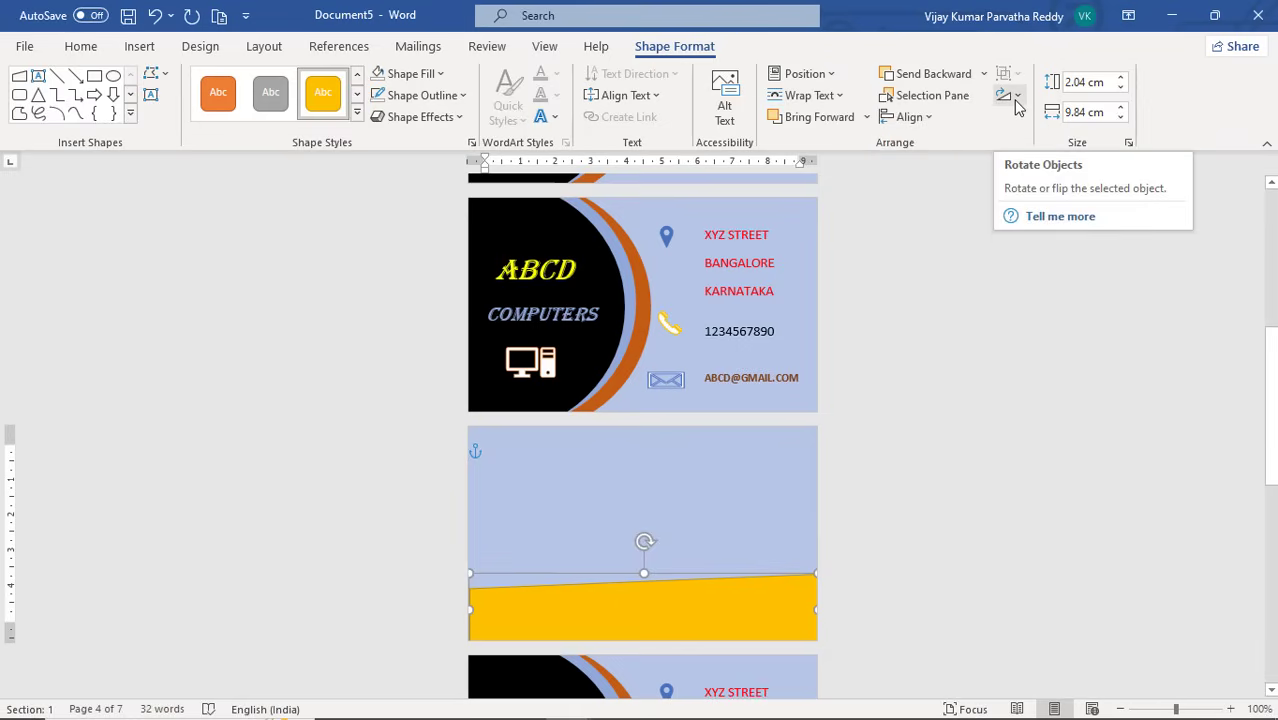
left_click(1016, 100)
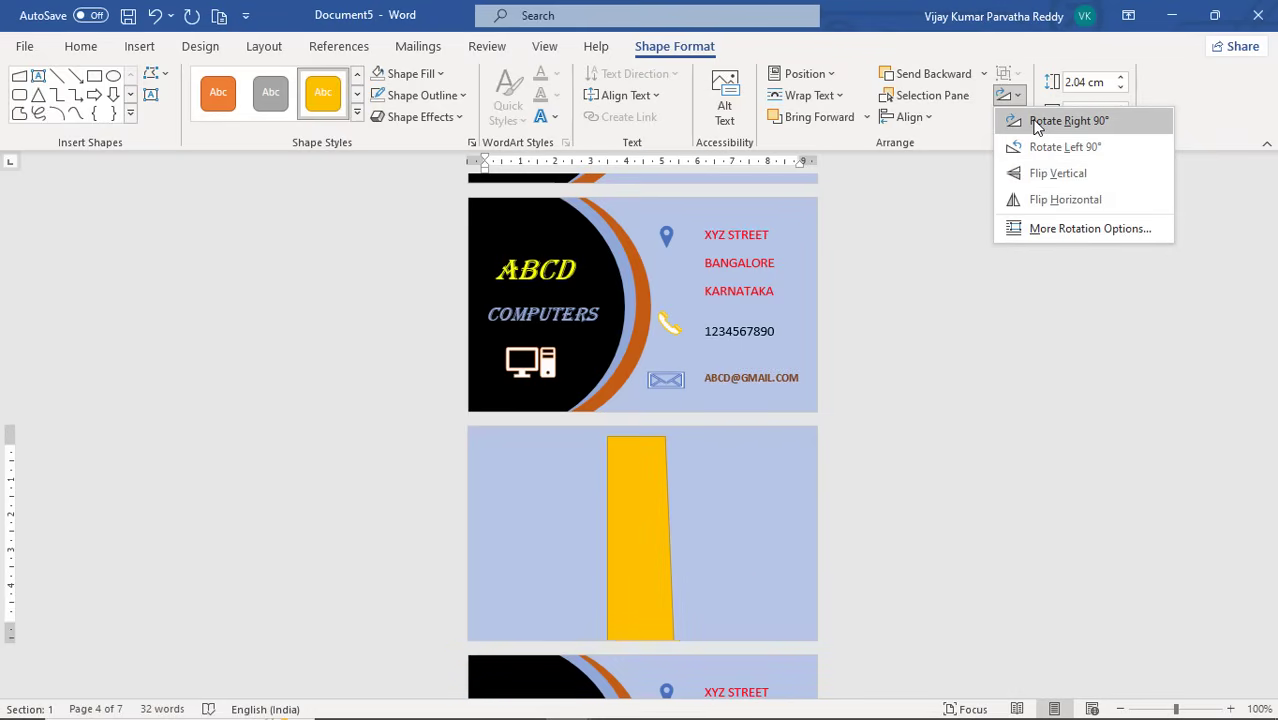
left_click(1034, 203)
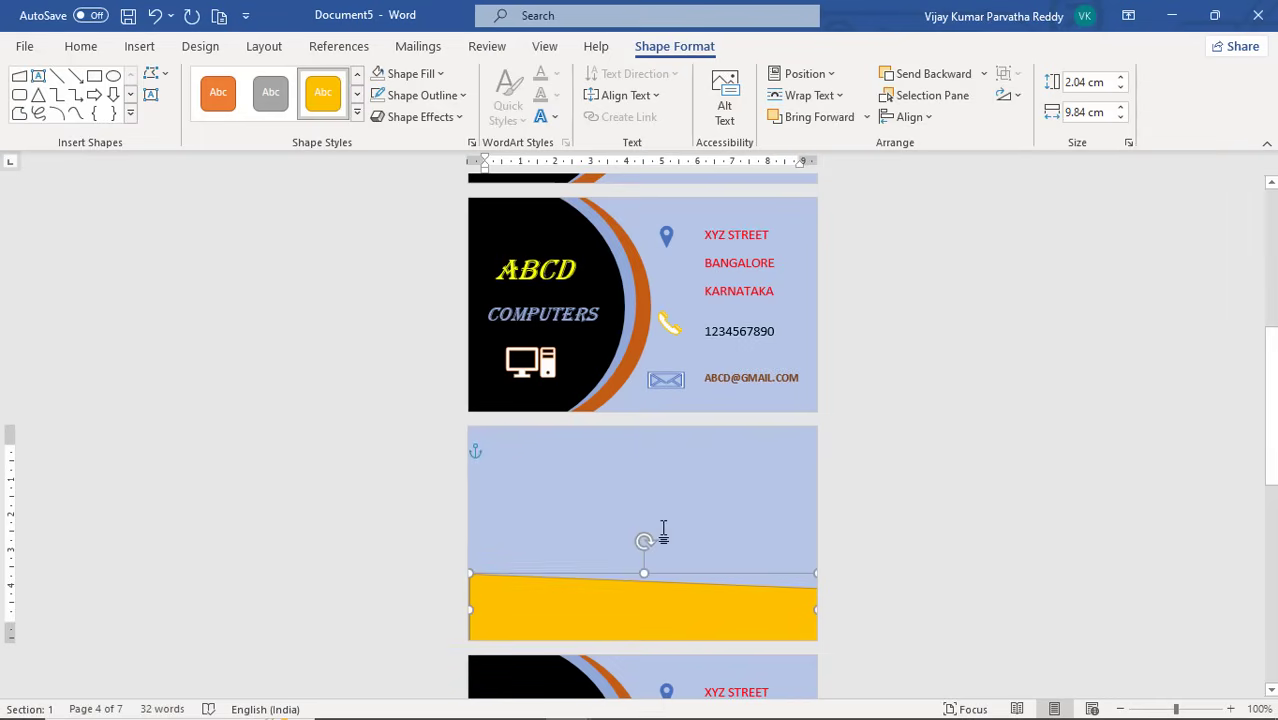
Extend the gold shape upwards to a height of about 2.54 cm and remove its outline
left_click_drag(642, 571, 644, 555)
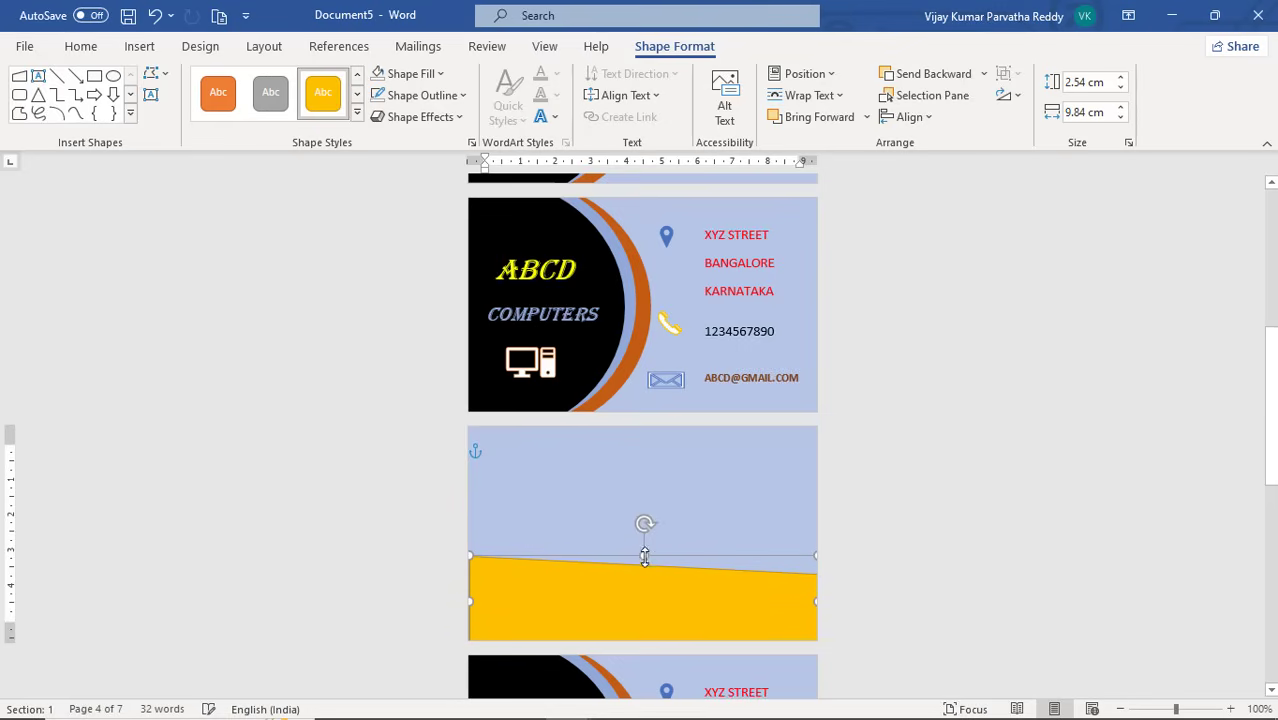
left_click(458, 96)
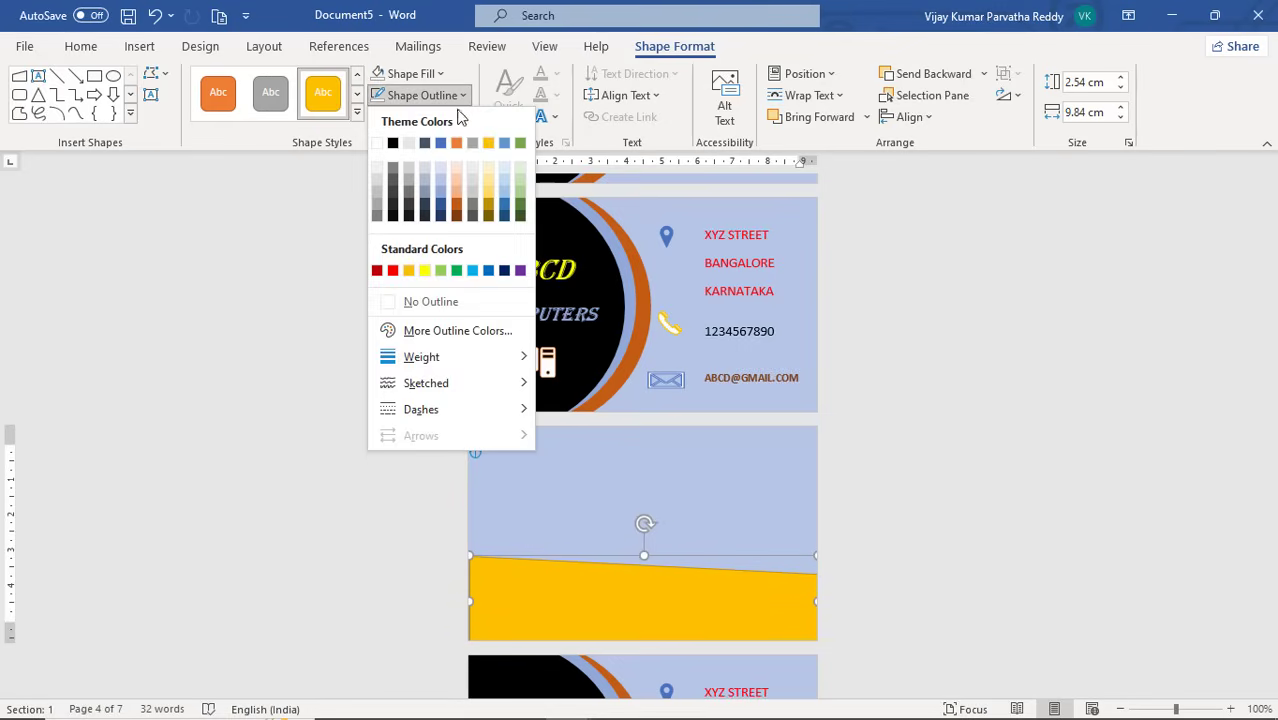
left_click(433, 305)
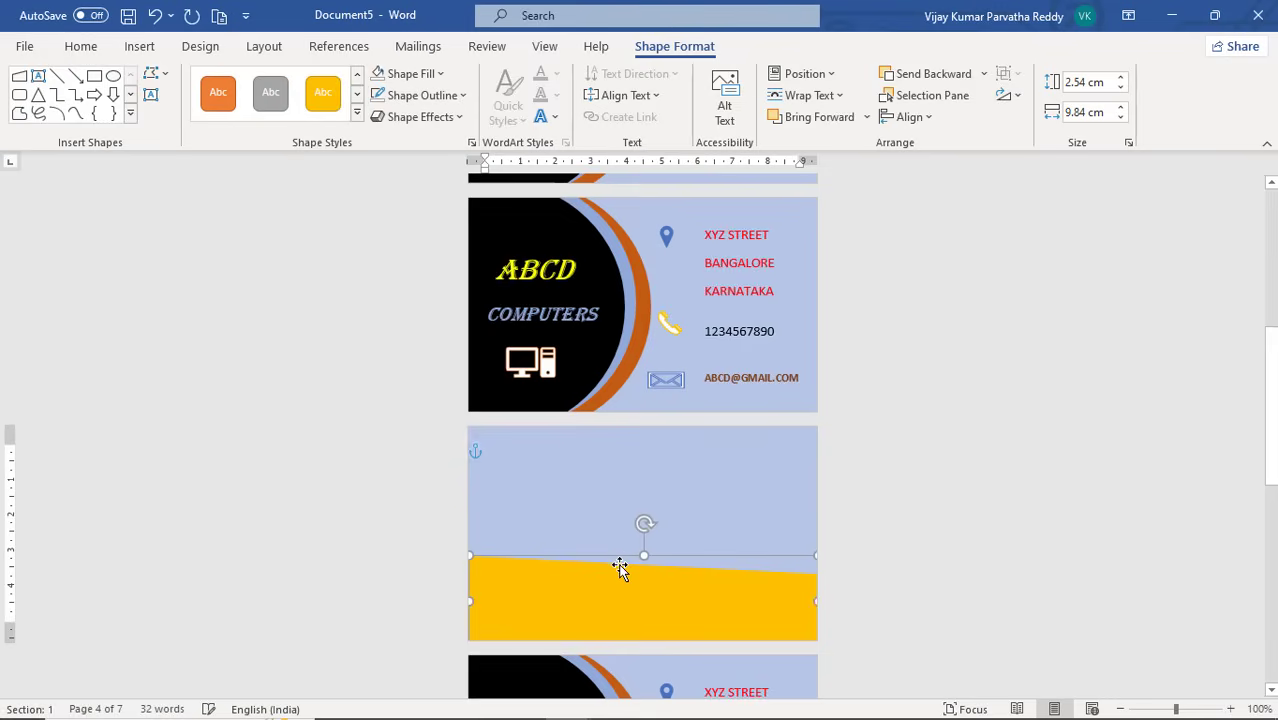
Add an orange-styled duplicate of the gold shape, about 1.77 cm high, over the lower part of the gold band
key("ctrl+v")
mouse_move(620, 574)
left_mouse_down()
mouse_move(600, 562)
mouse_move(596, 531)
mouse_move(633, 539)
mouse_move(645, 574)
left_mouse_up()
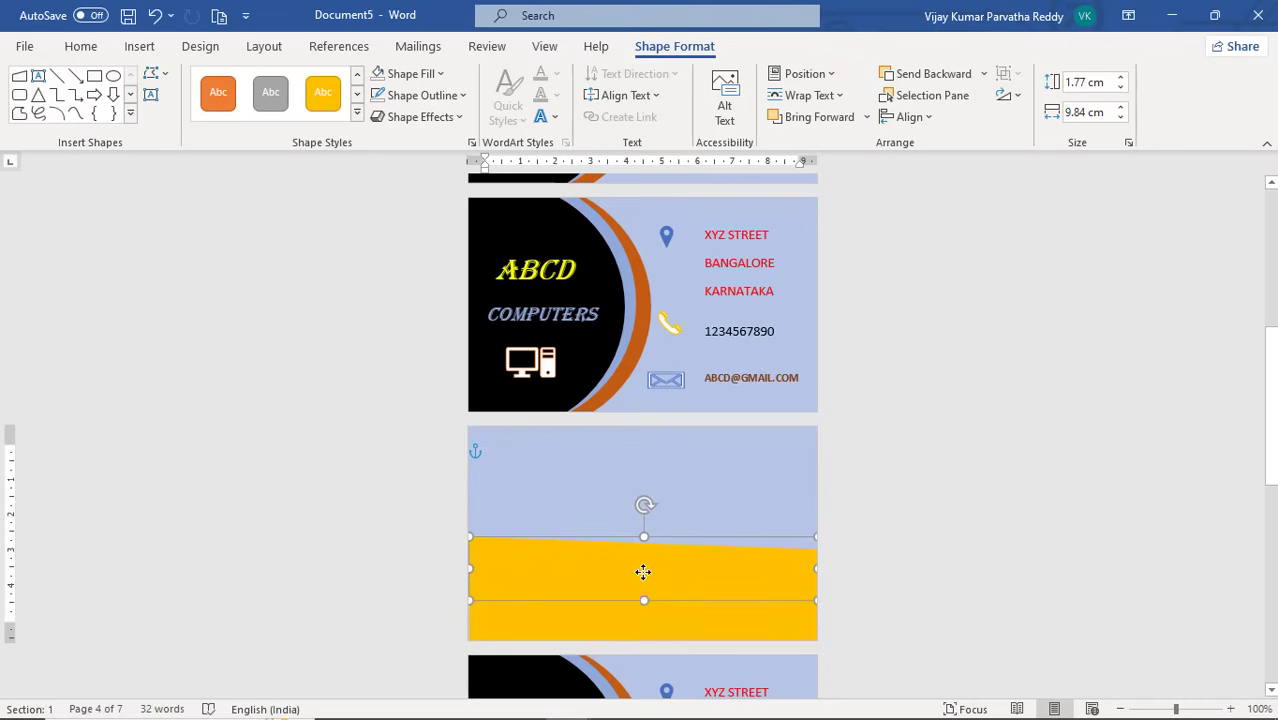
left_click(227, 102)
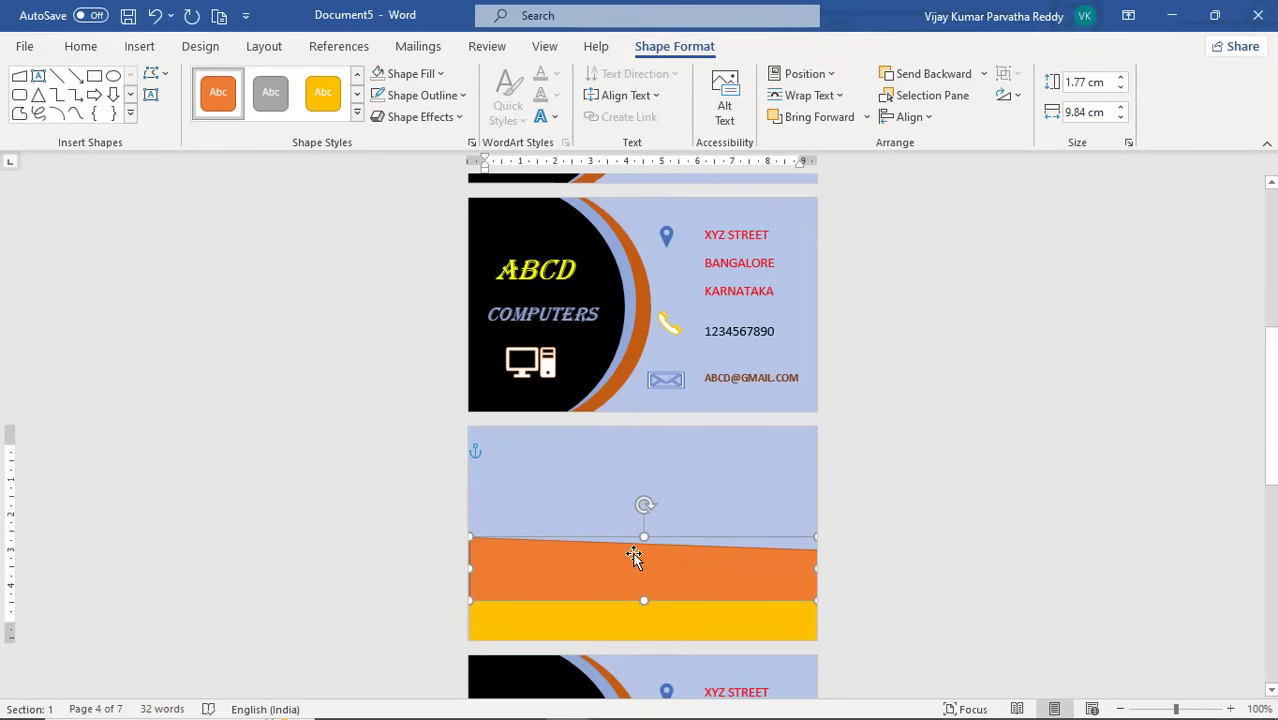
left_click_drag(633, 564, 632, 599)
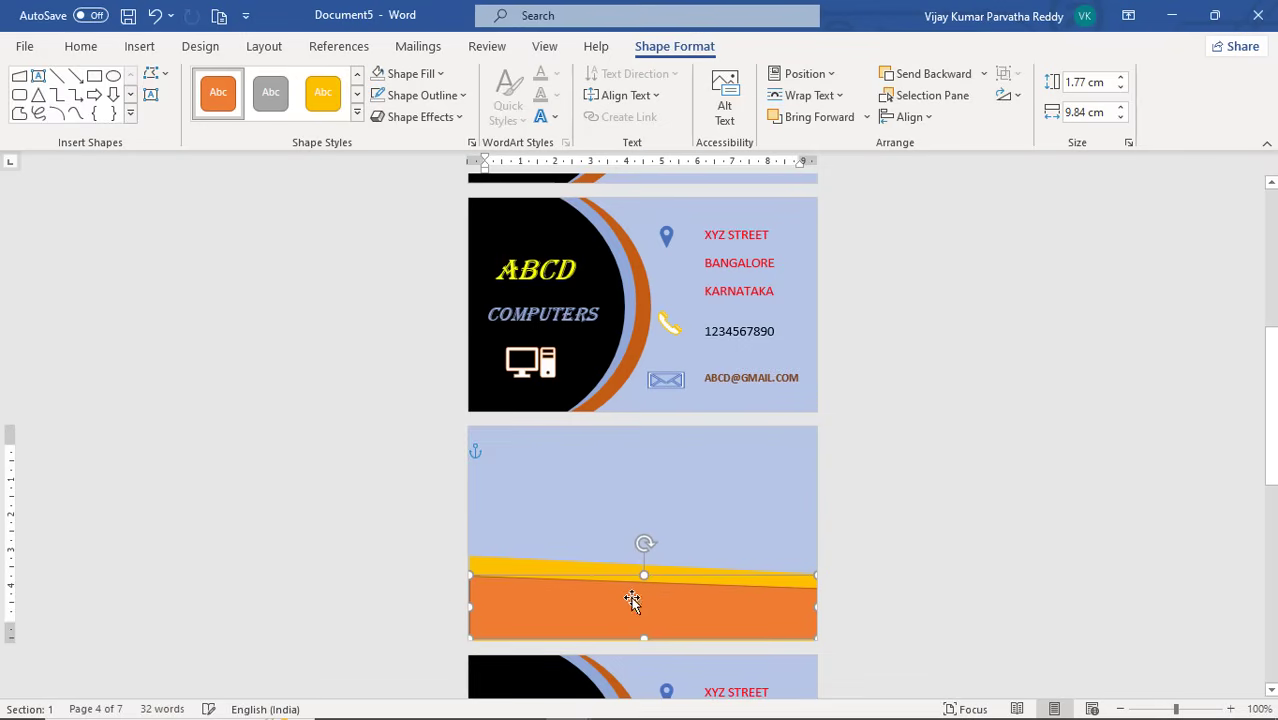
left_click(569, 459)
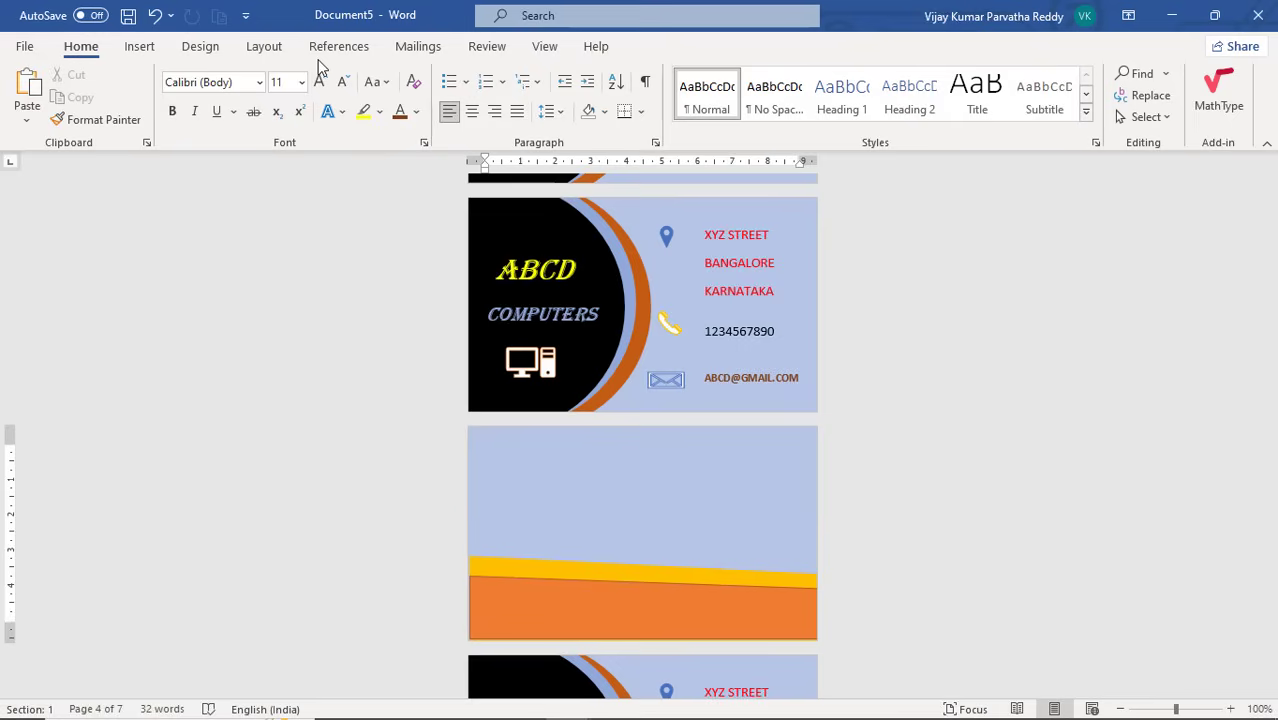
Draw a flowchart Process rectangle about 0.74 cm high and 9.84 cm wide along the top edge of the fourth page
left_click(145, 48)
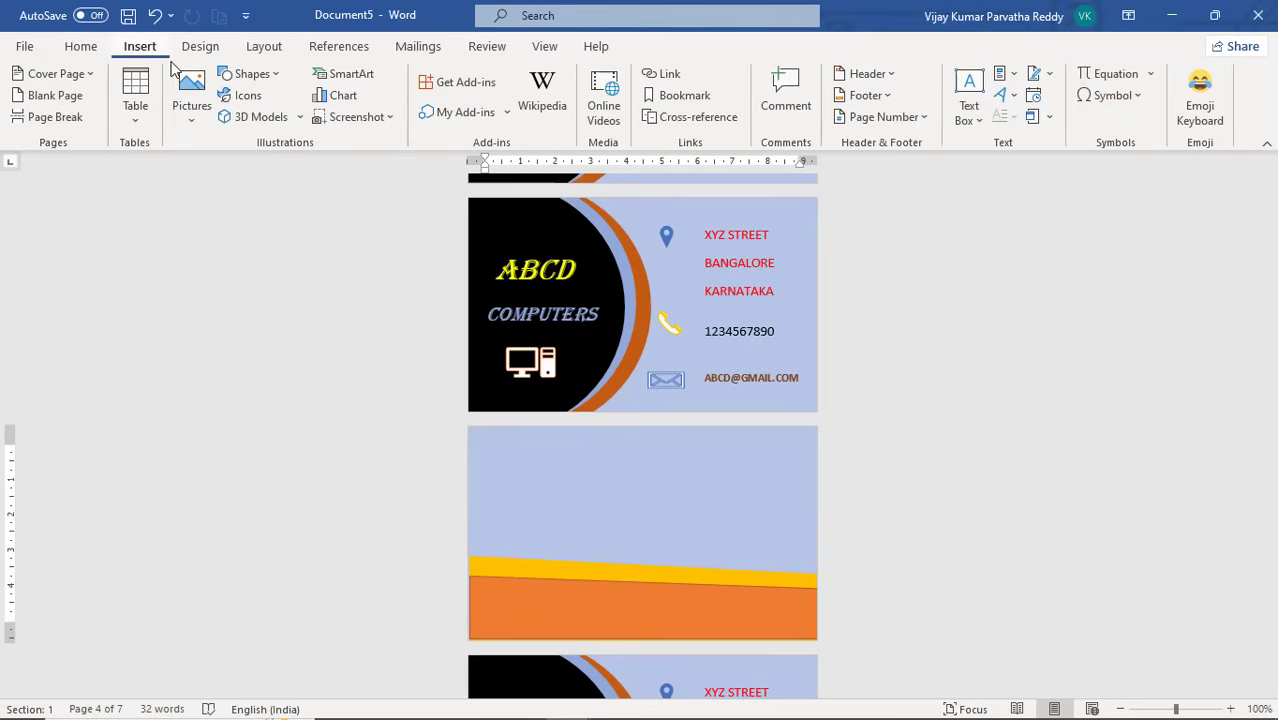
left_click(278, 80)
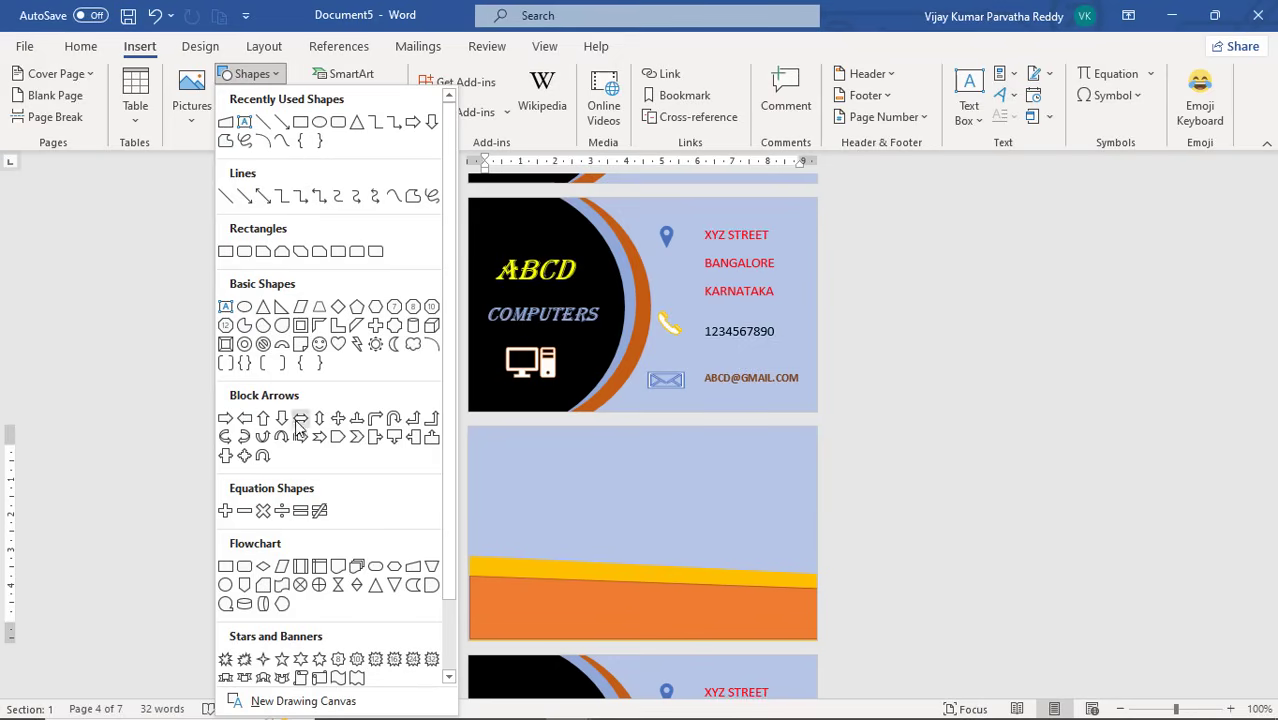
left_click(225, 566)
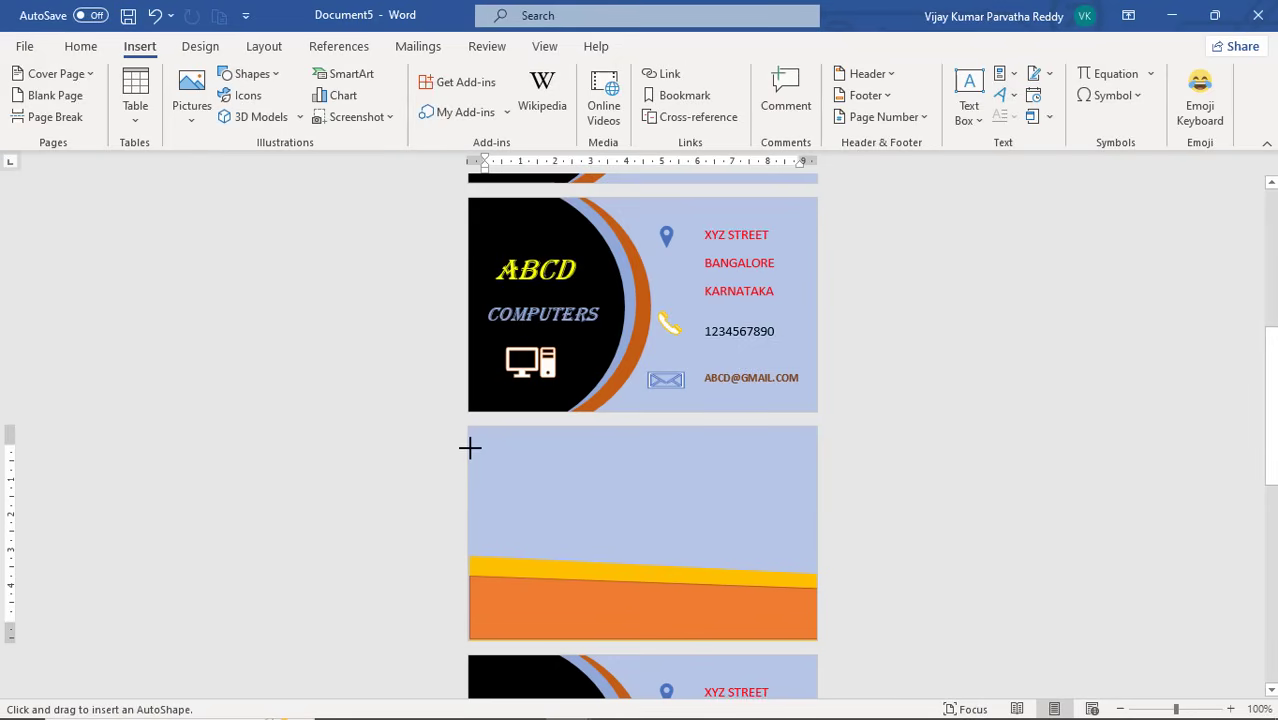
left_click_drag(469, 428, 817, 453)
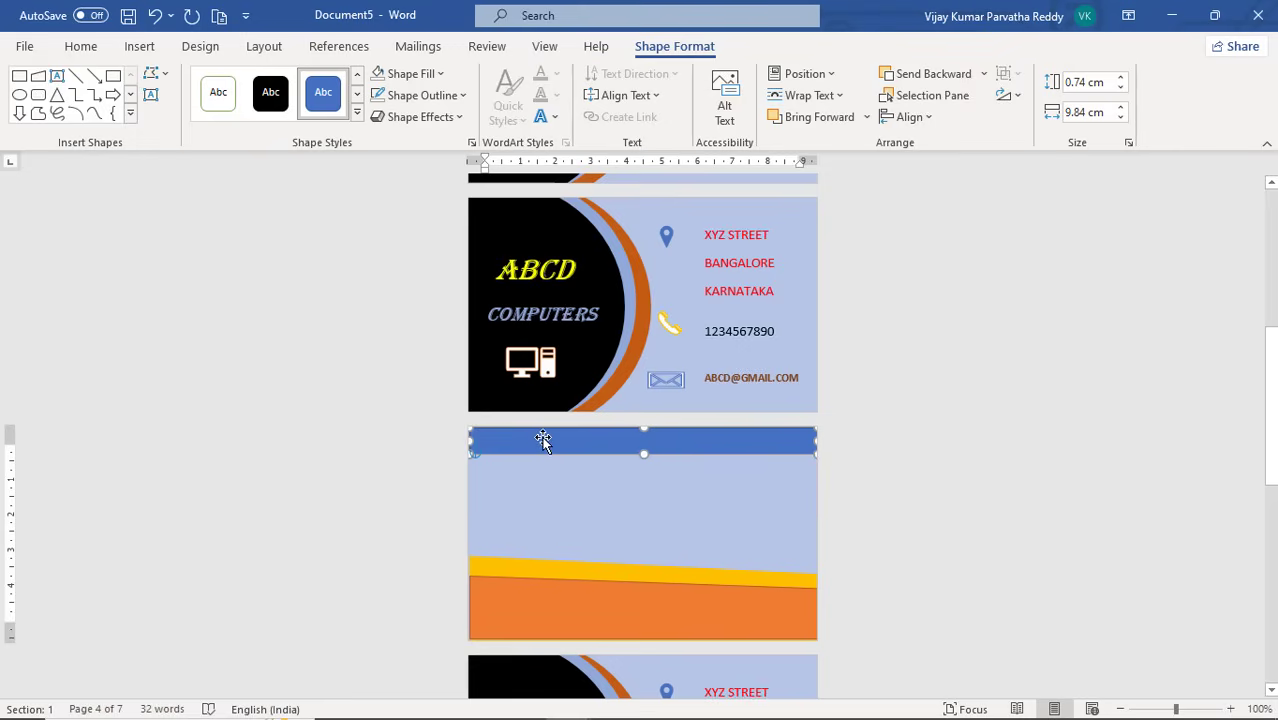
Enable text entry inside the blue rectangle at the top of the fourth page
right_click(542, 440)
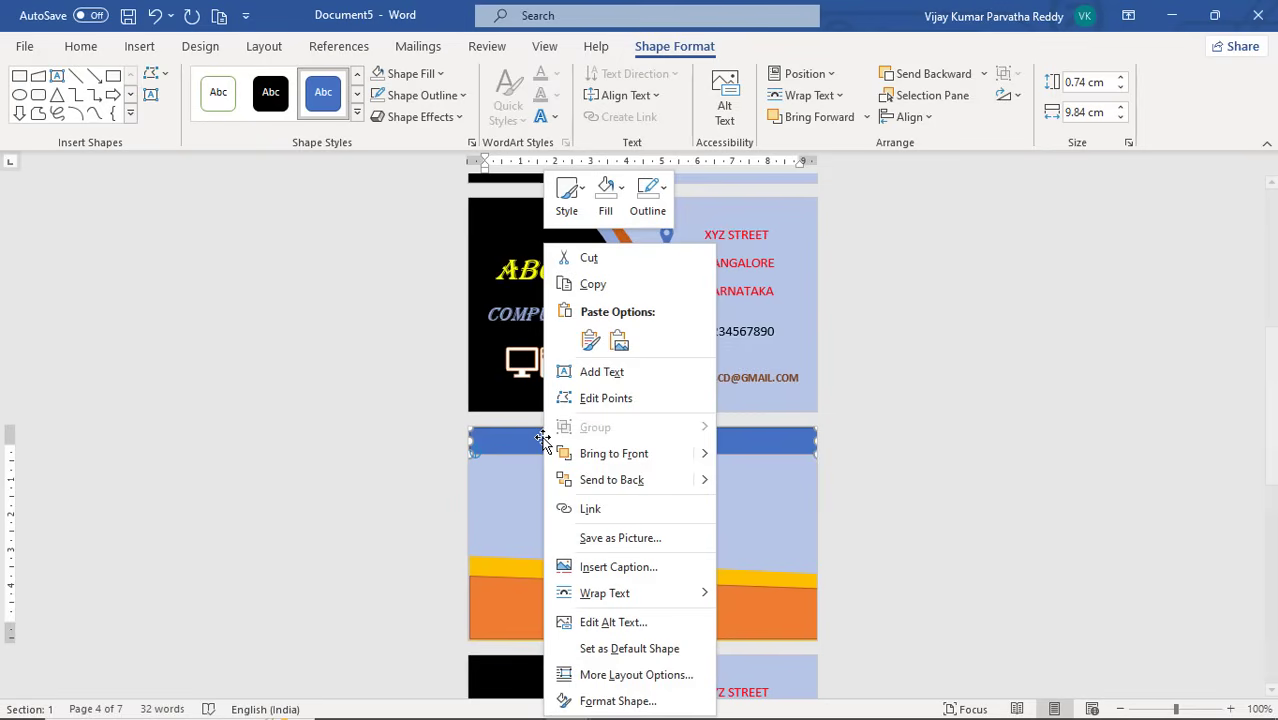
left_click(603, 378)
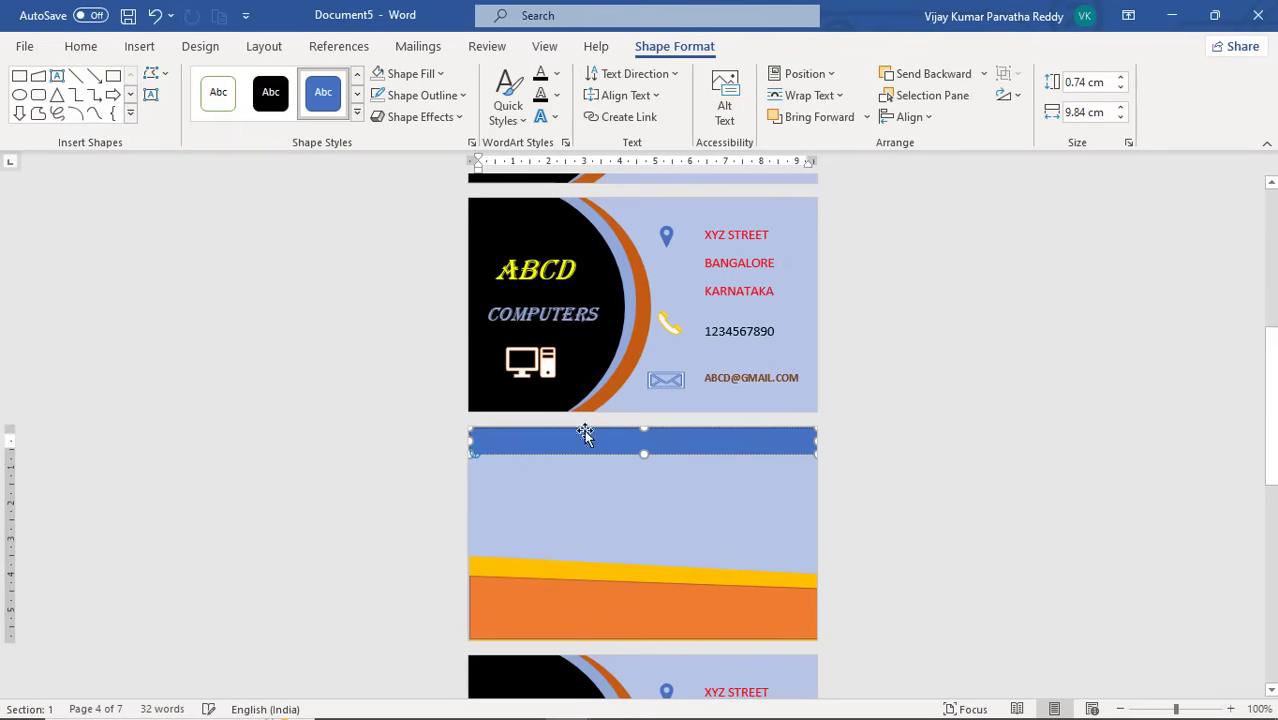
left_click(625, 441)
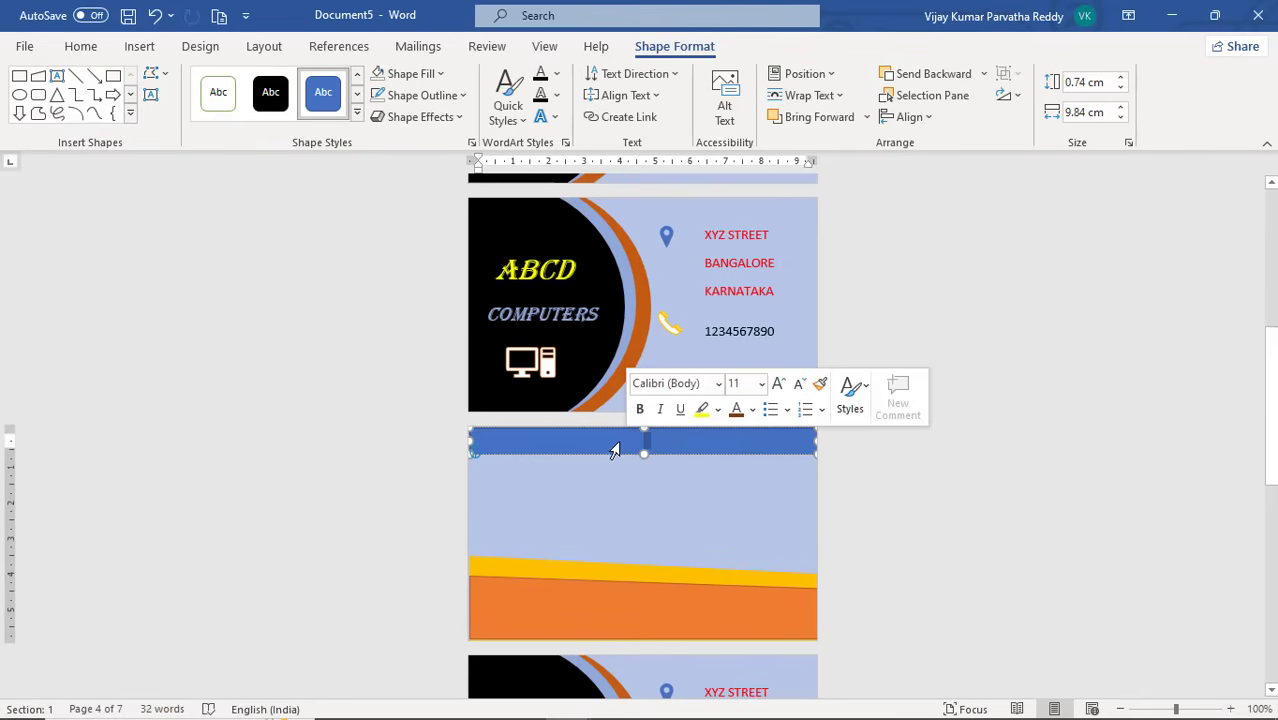
Copy the ABCD text from the third page into the blue rectangle and increase the rectangle's height to about 1.3 cm
left_click(537, 270)
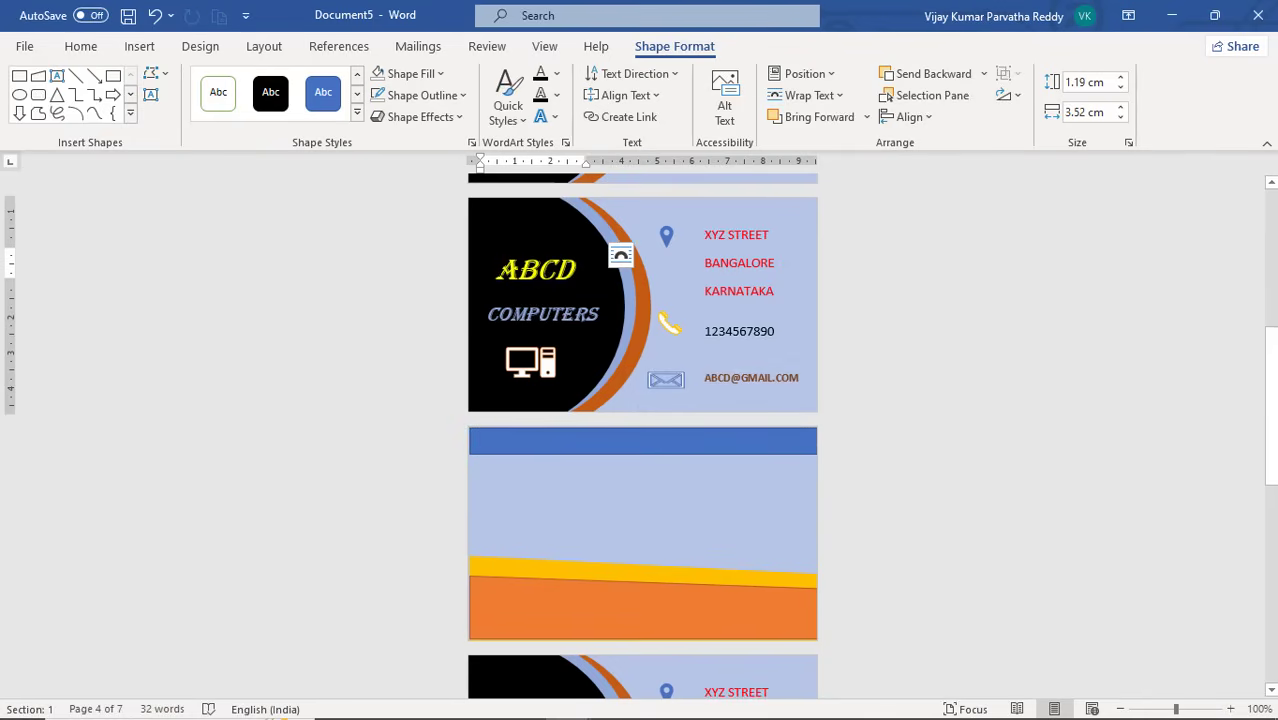
left_click_drag(498, 271, 577, 271)
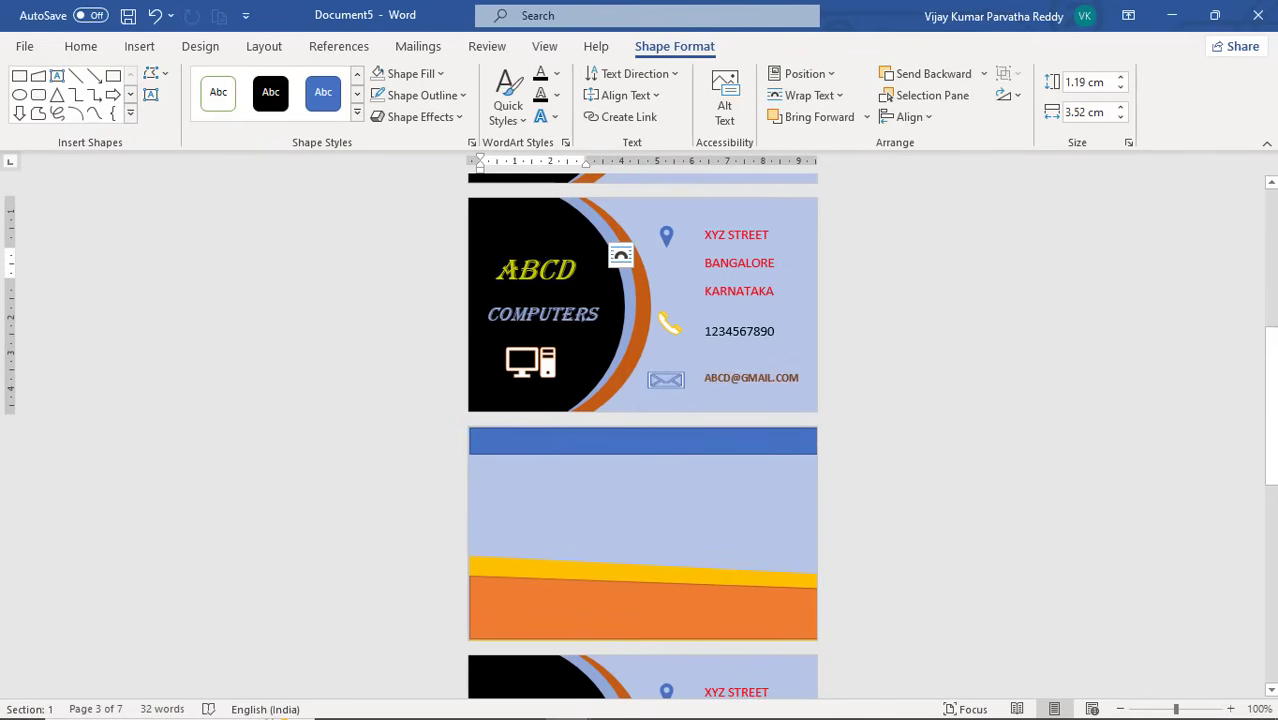
left_click(620, 255)
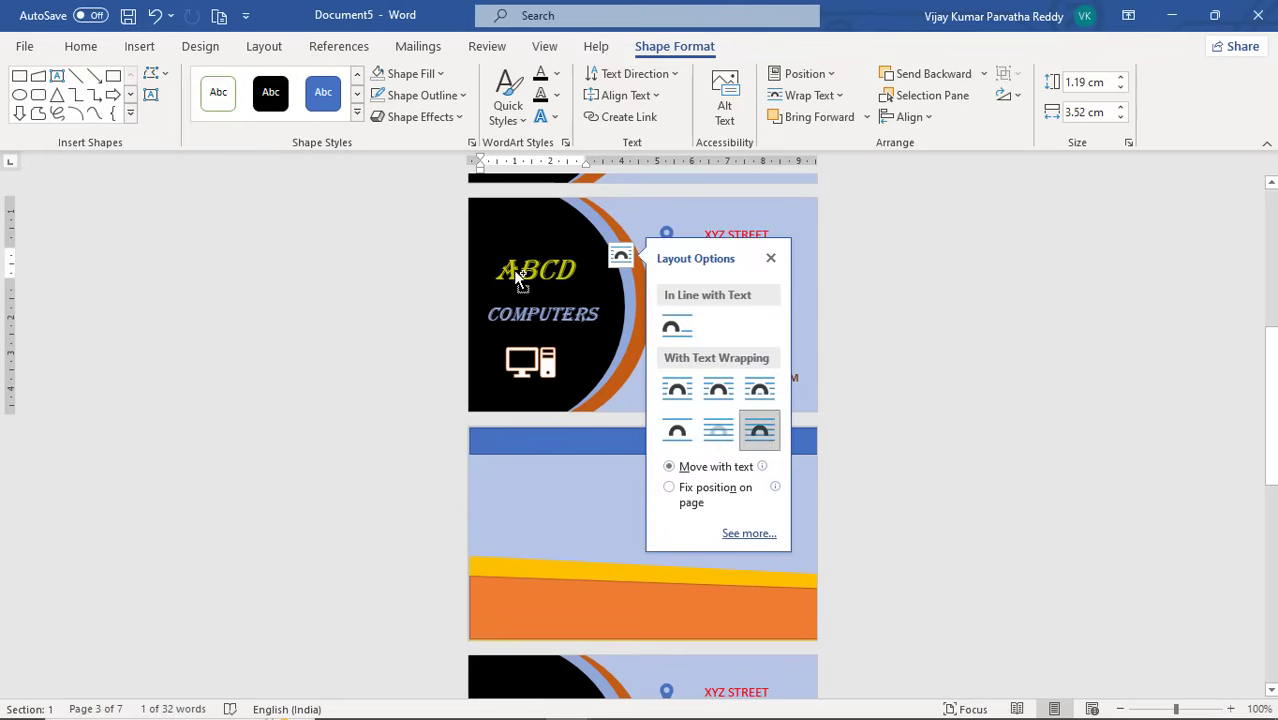
left_click(564, 277)
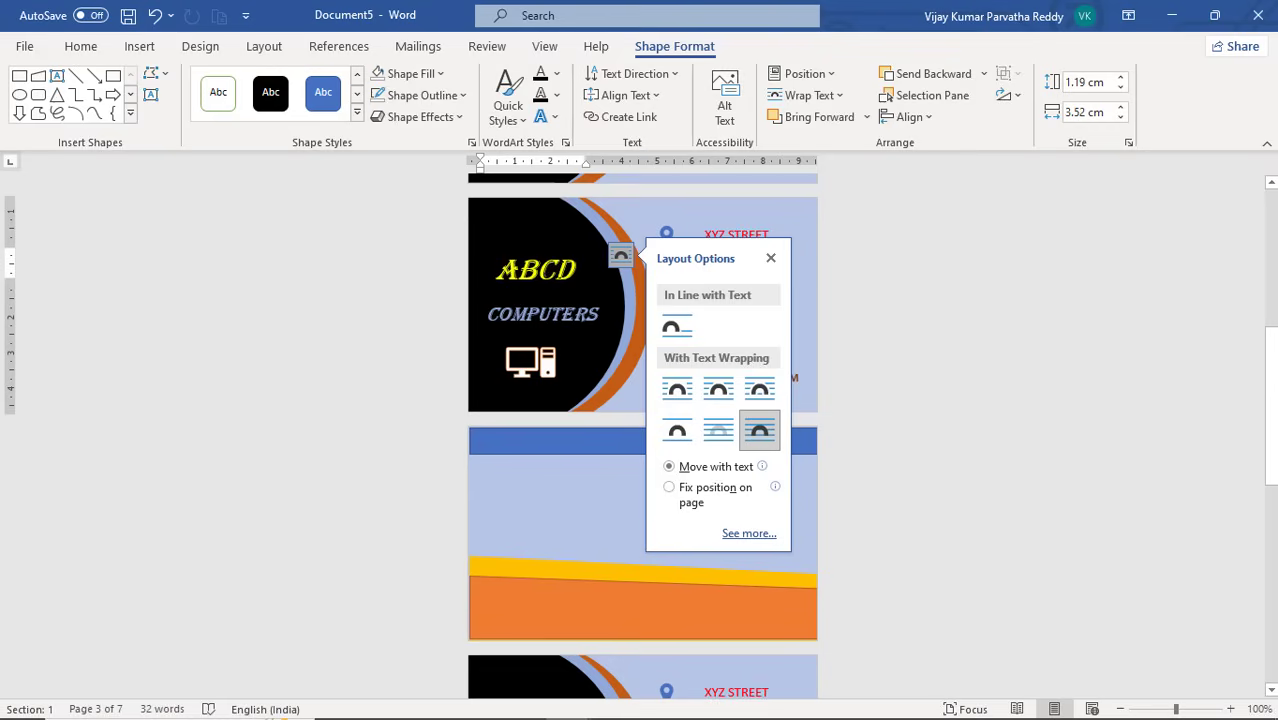
left_click(496, 288)
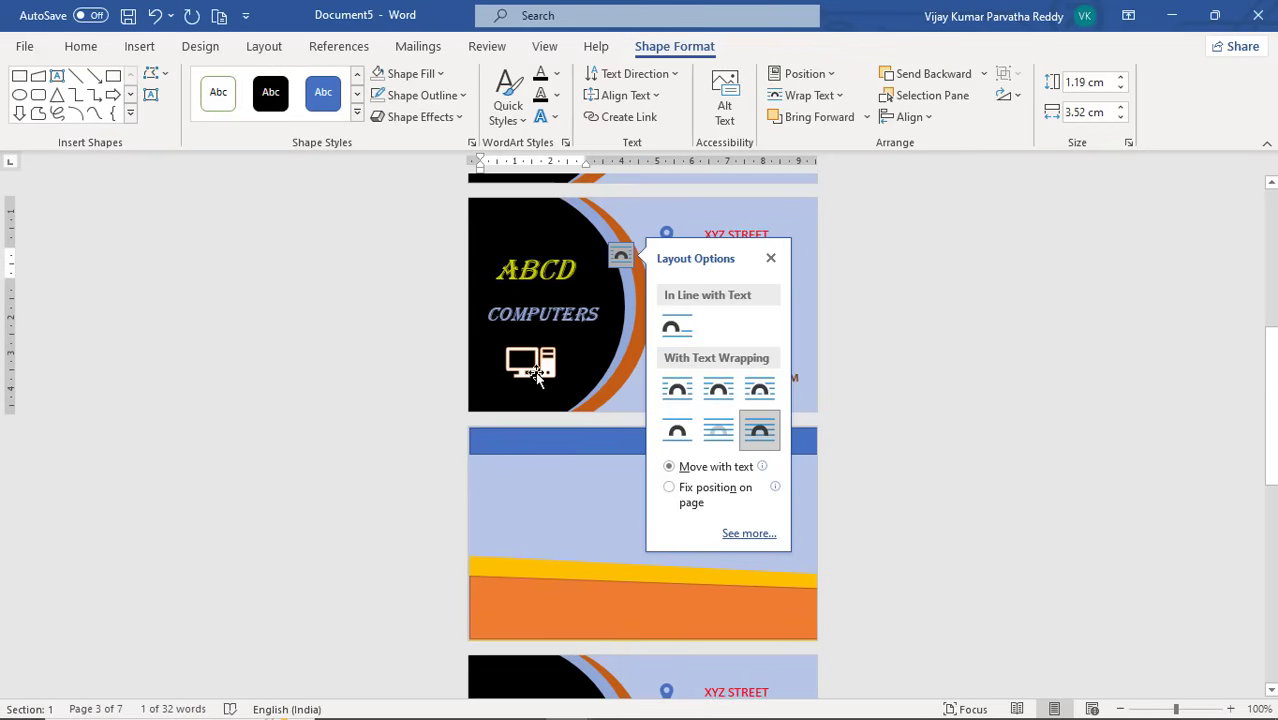
left_click(549, 440)
left_click(545, 447)
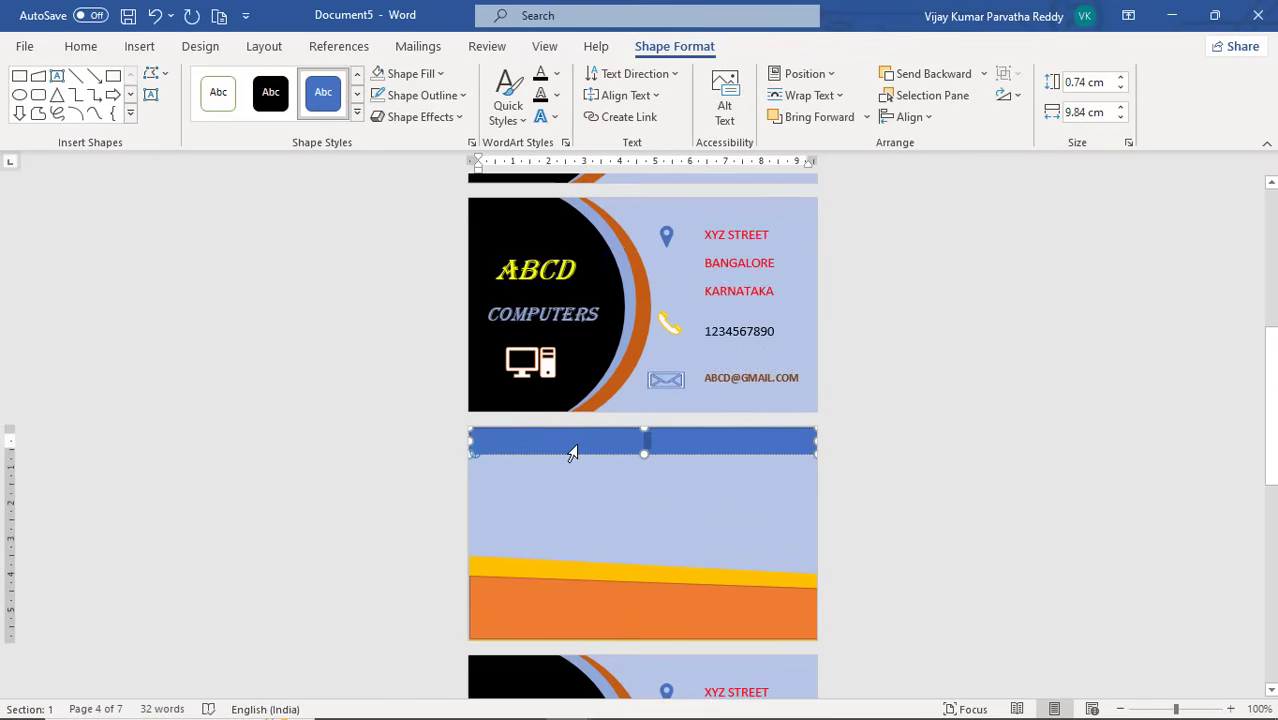
key("ctrl+v")
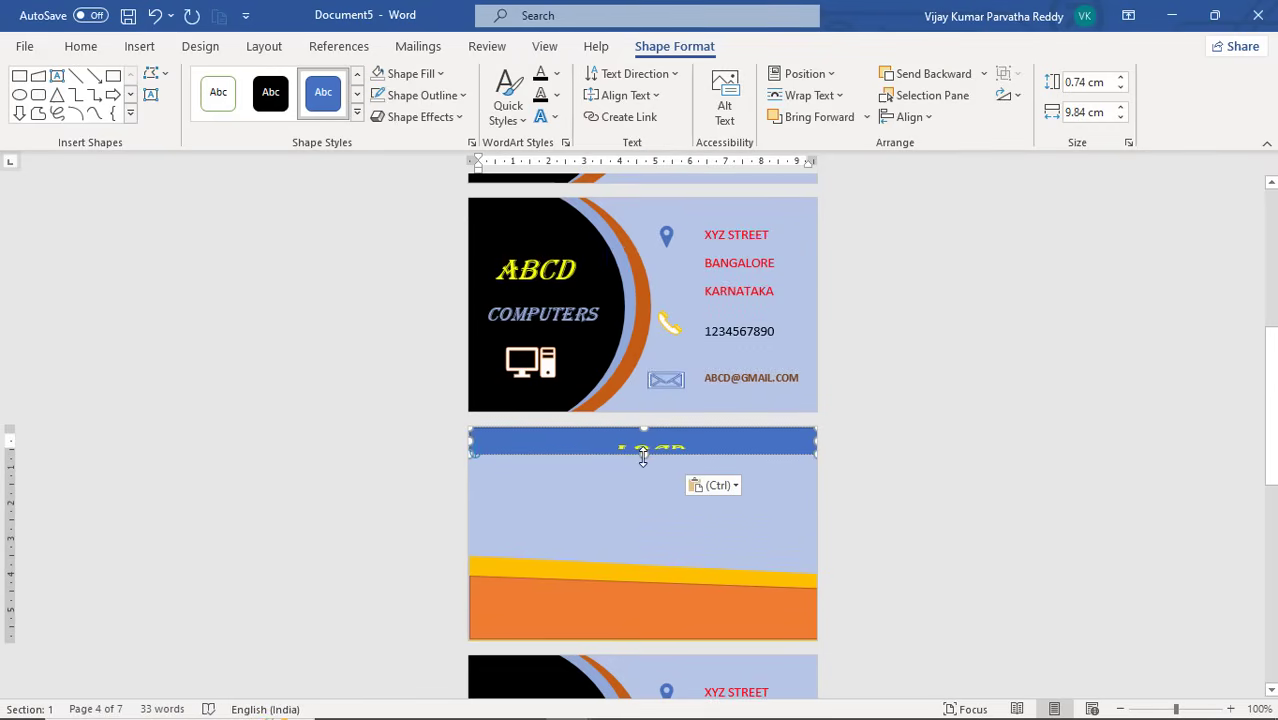
left_click_drag(641, 458, 641, 474)
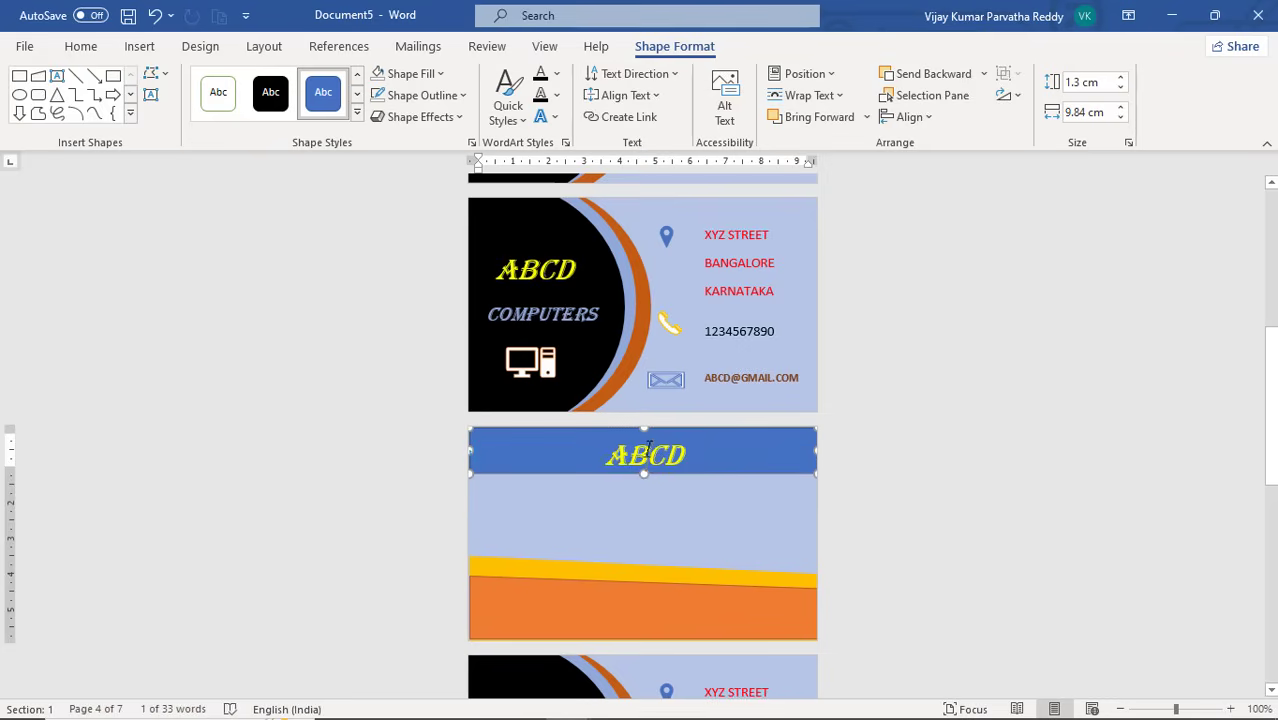
Reduce the ABCD heading in the blue band to font size 22, with top vertical and left paragraph alignment
left_click(657, 453)
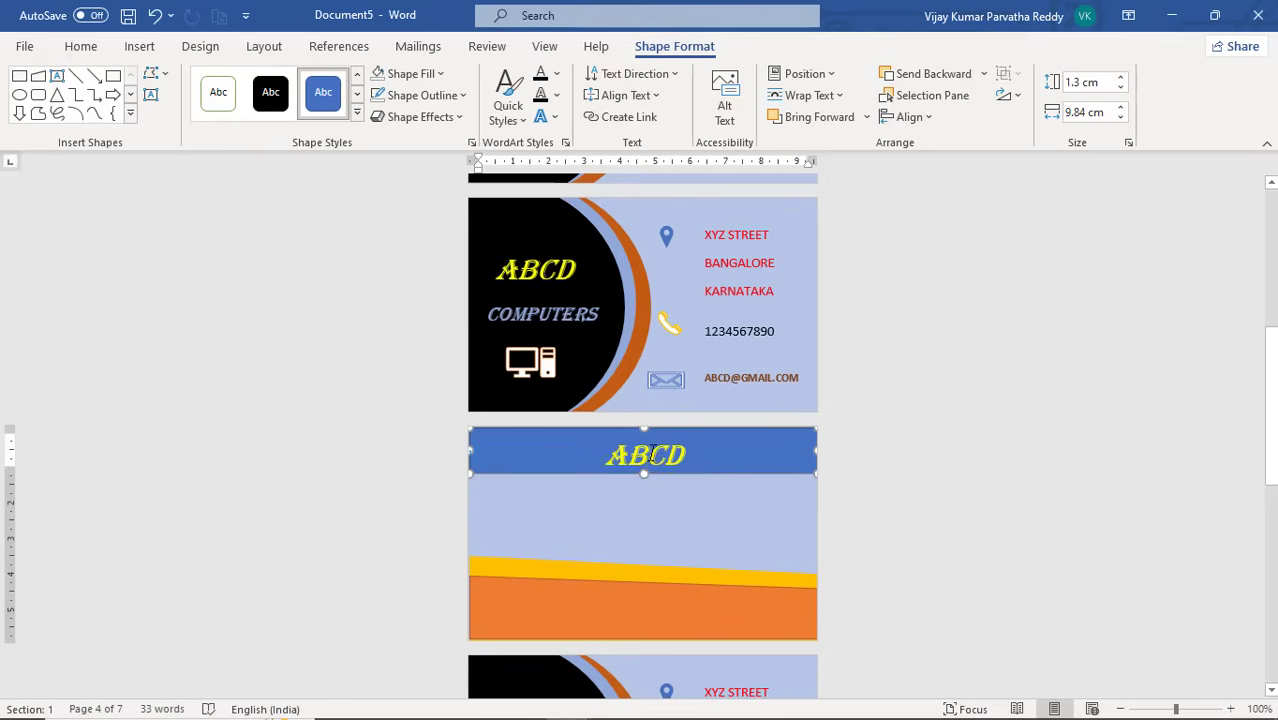
double_click(652, 453)
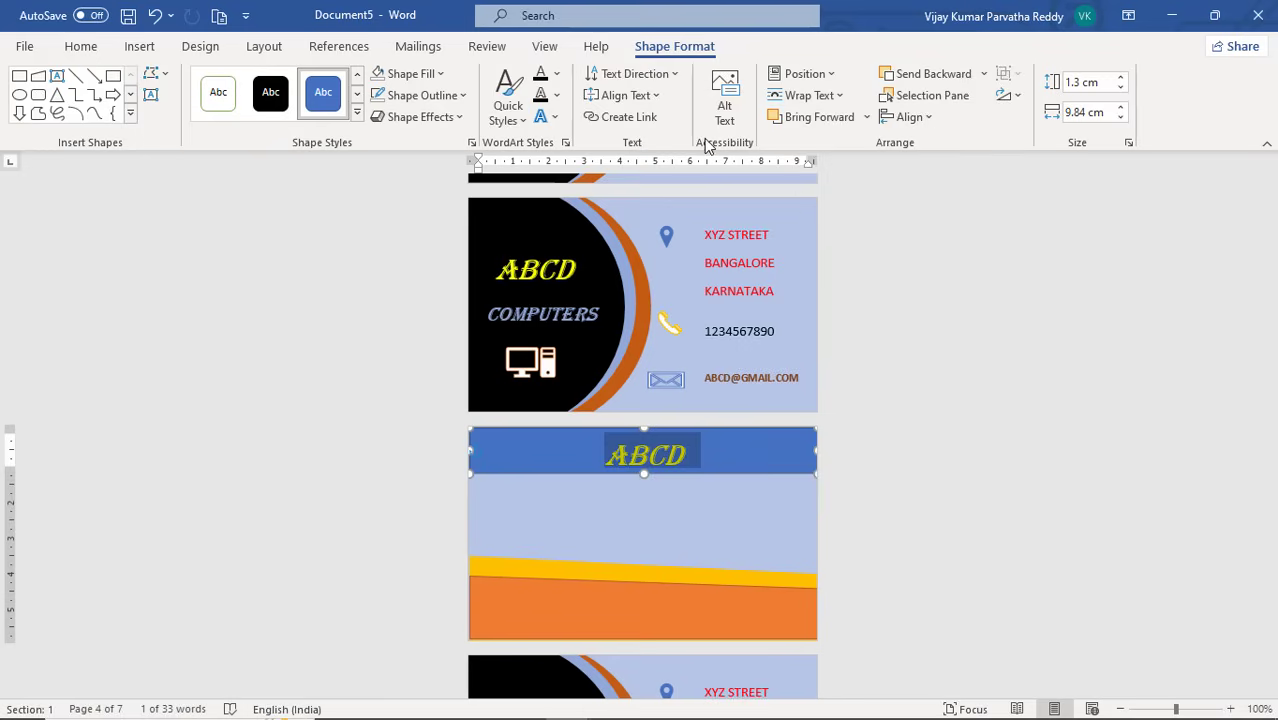
left_click(656, 97)
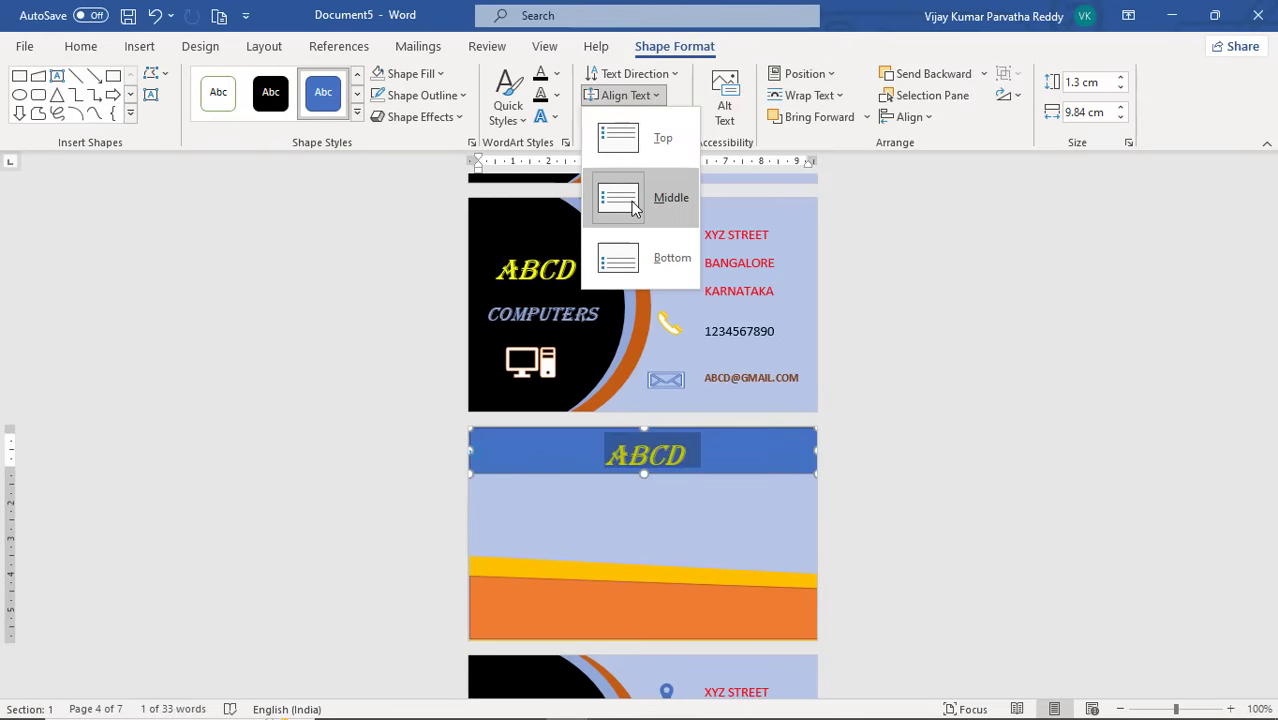
left_click(636, 145)
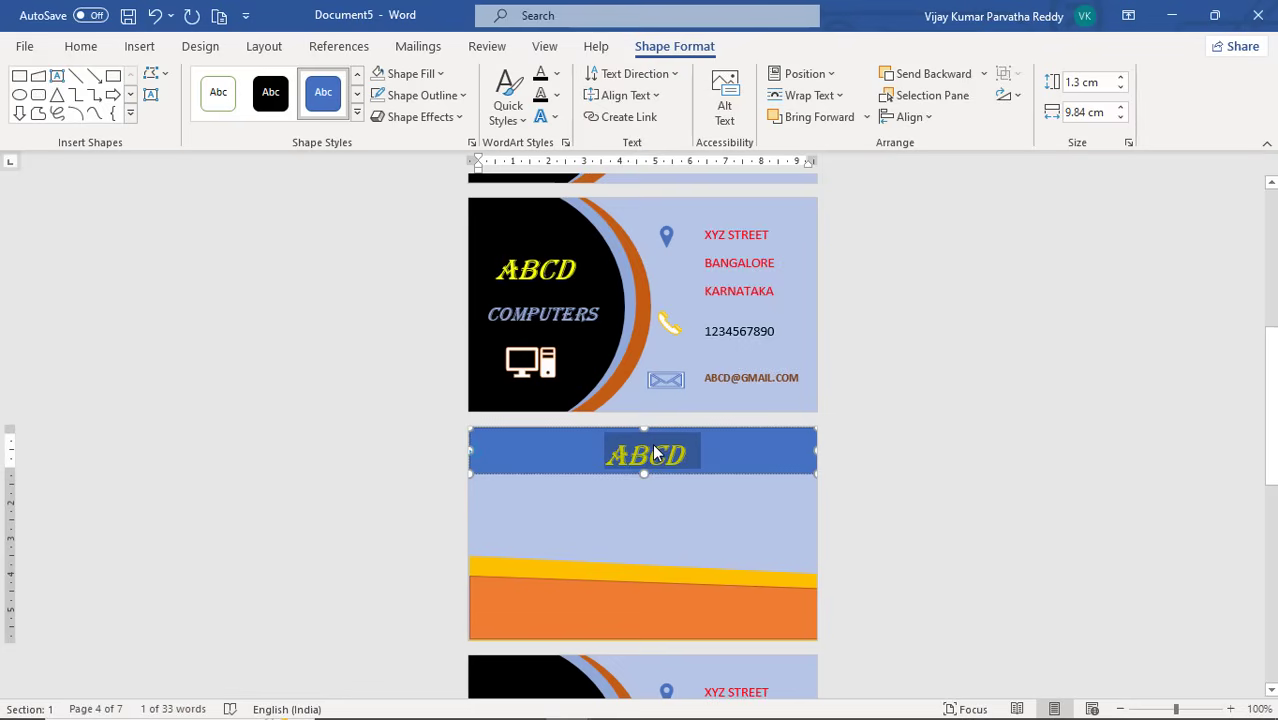
key("ctrl+shift+comma")
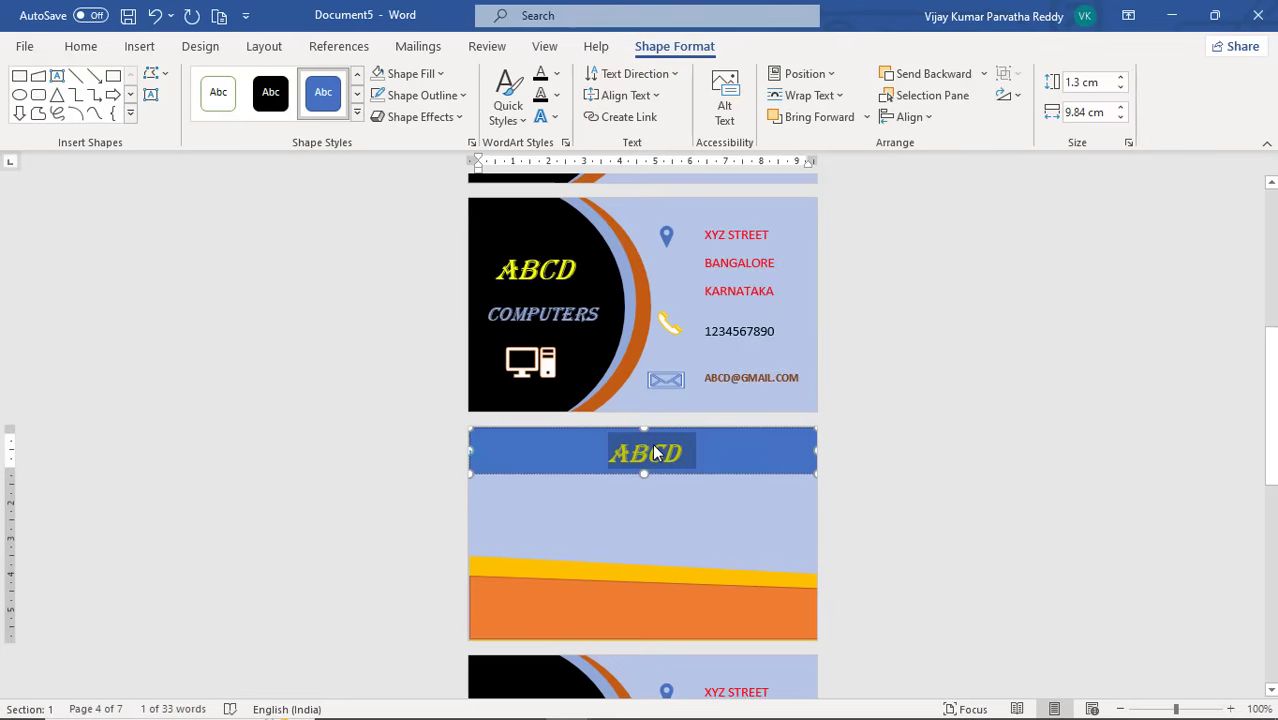
left_click(81, 47)
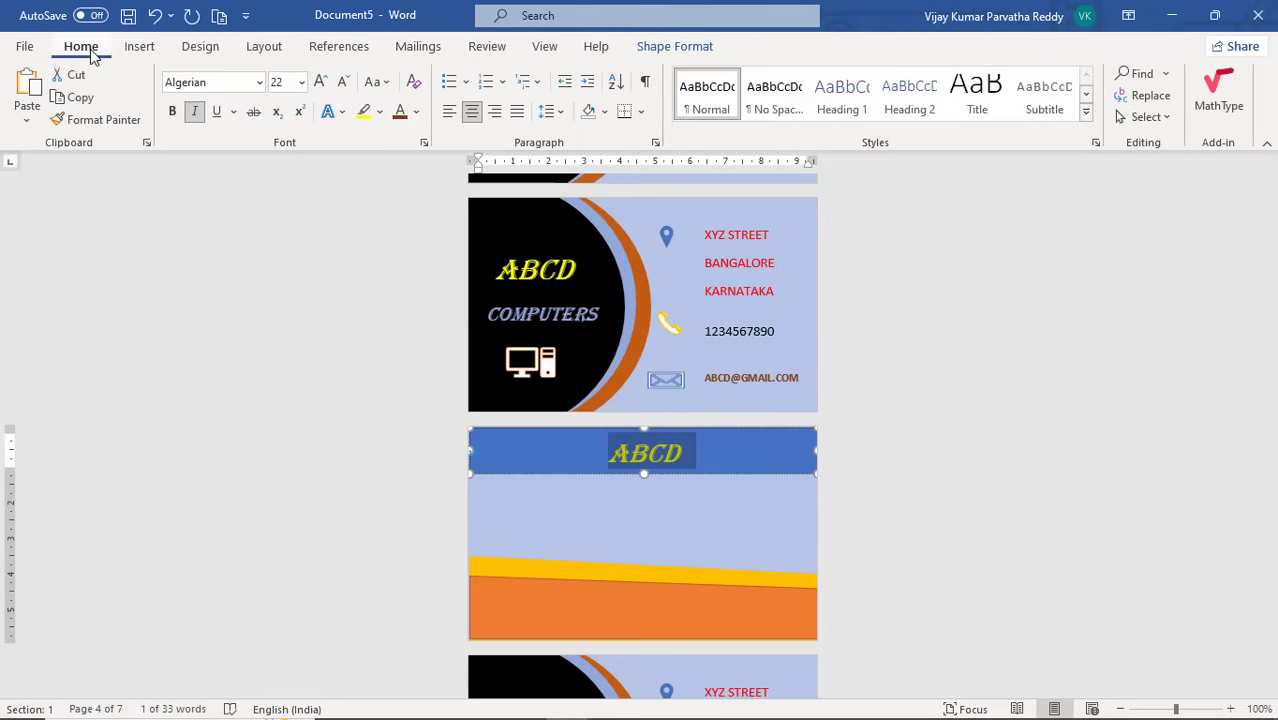
left_click(449, 112)
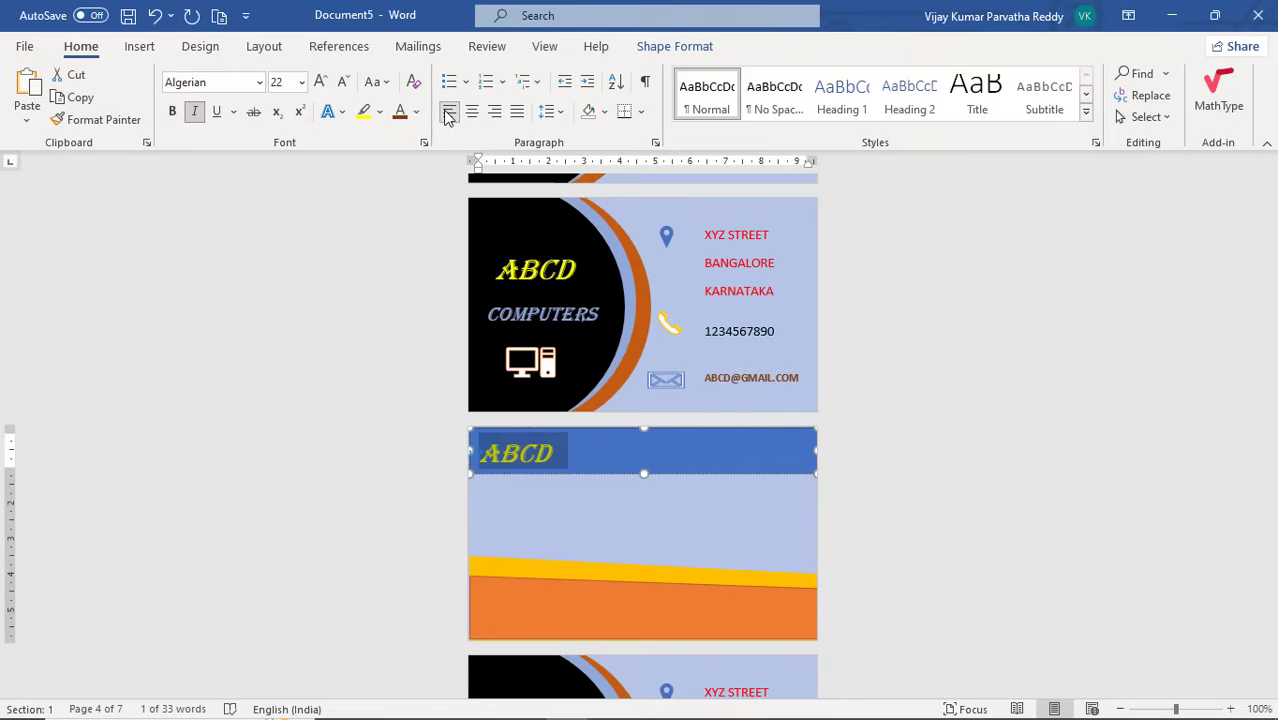
Copy the COMPUTERS text from the third page in after ABCD in the blue band and left-align the heading line
left_click(543, 313)
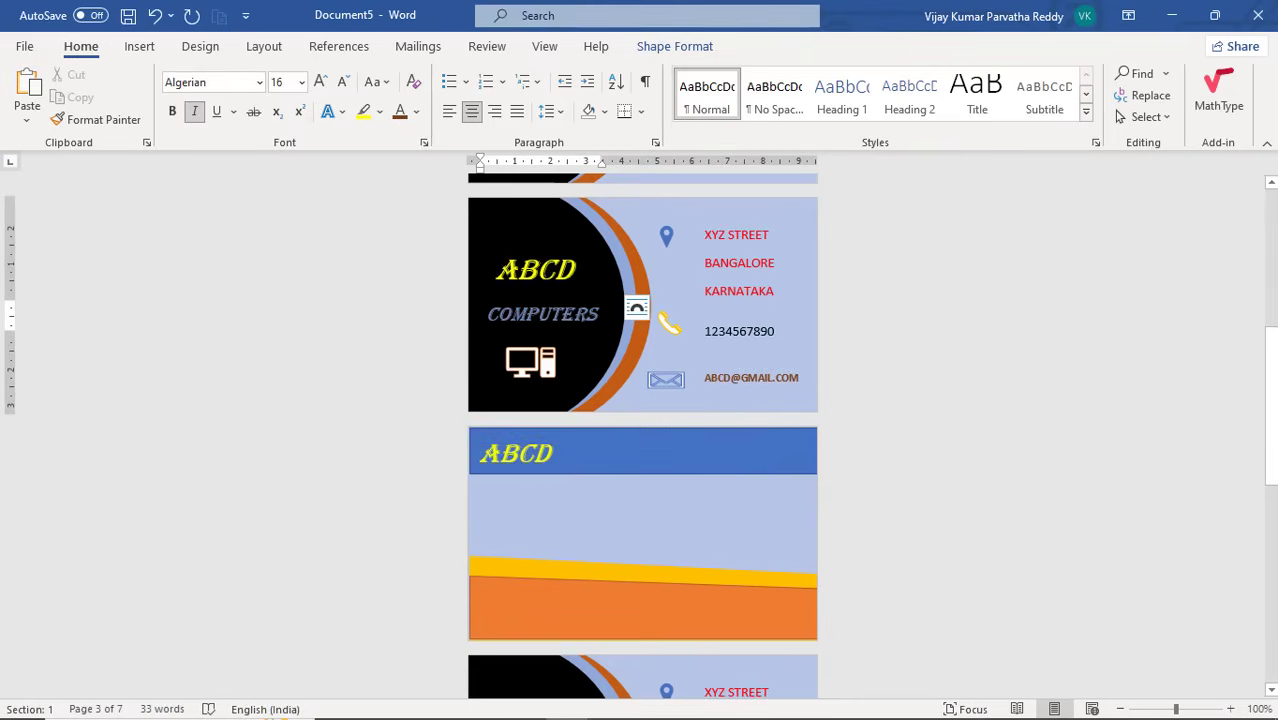
left_click_drag(488, 315, 600, 324)
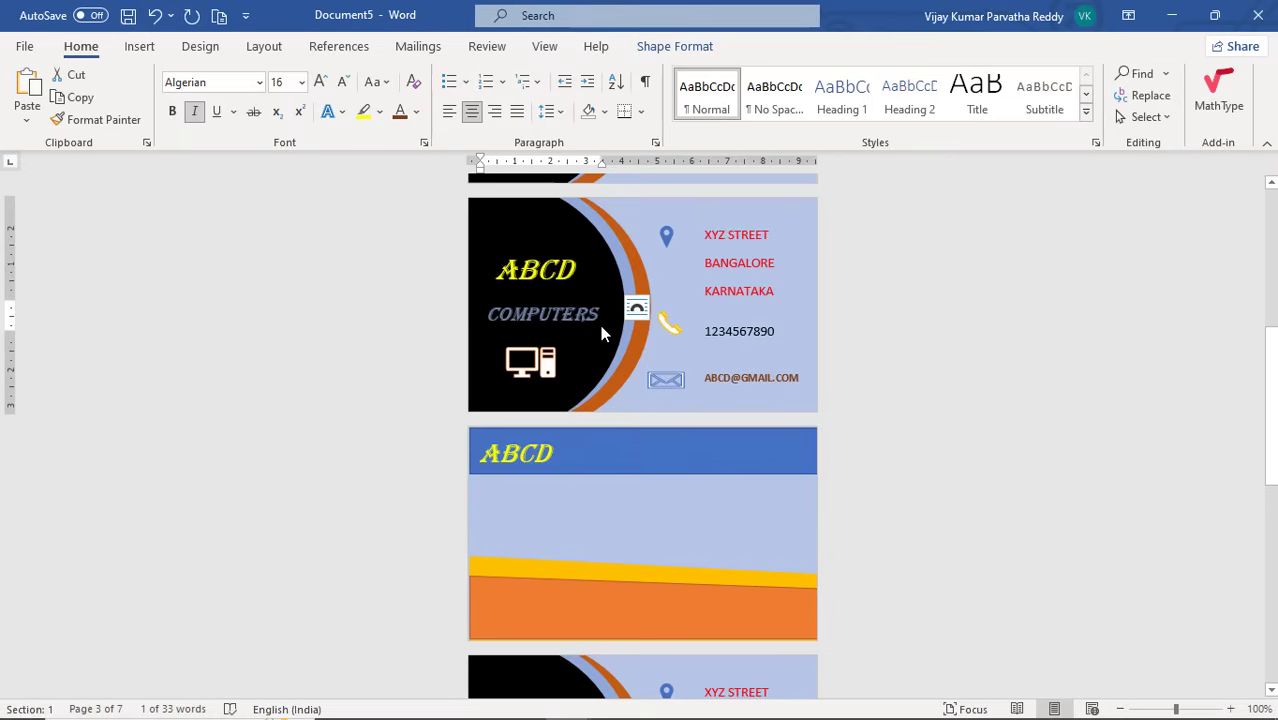
left_click(578, 457)
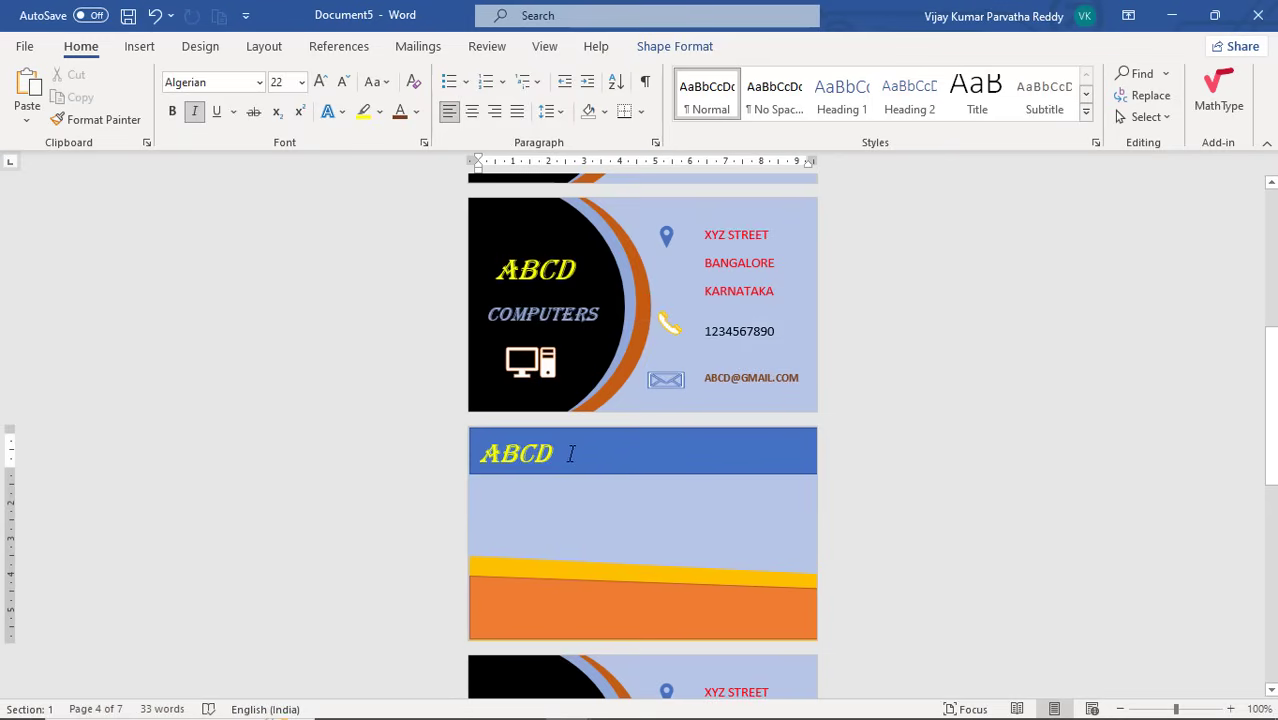
type("COMPUTERS")
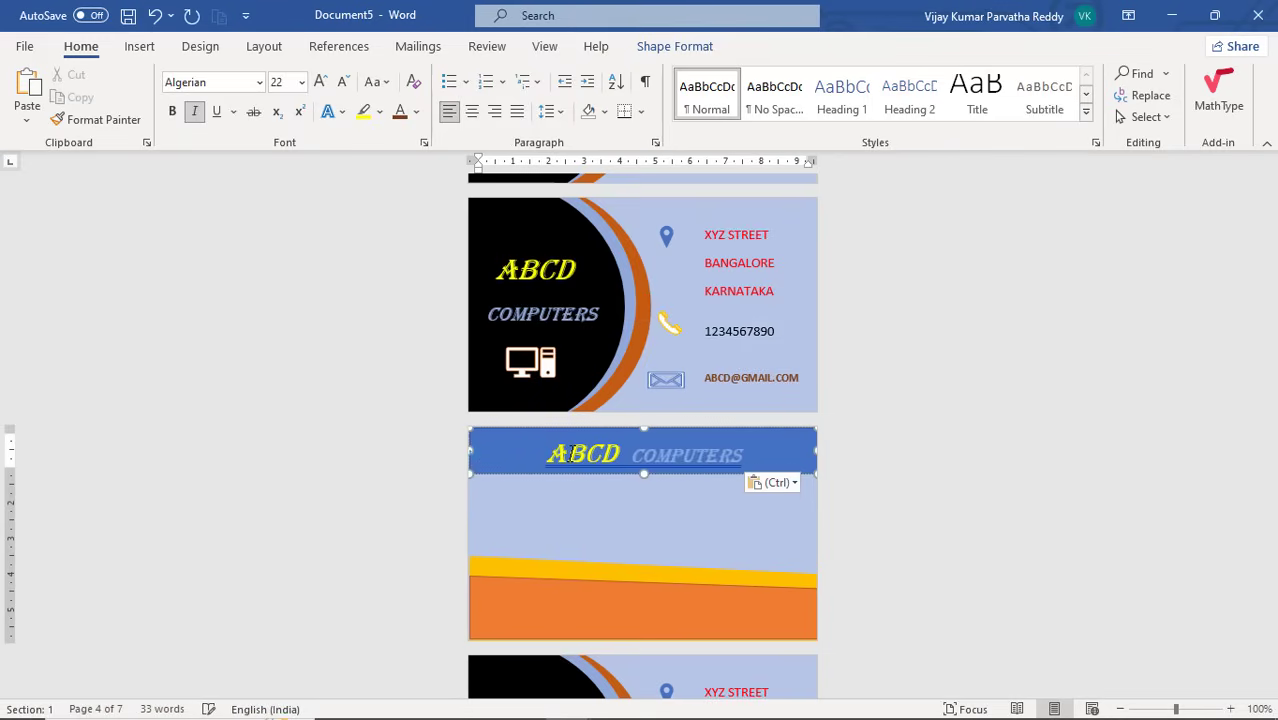
left_click(557, 432)
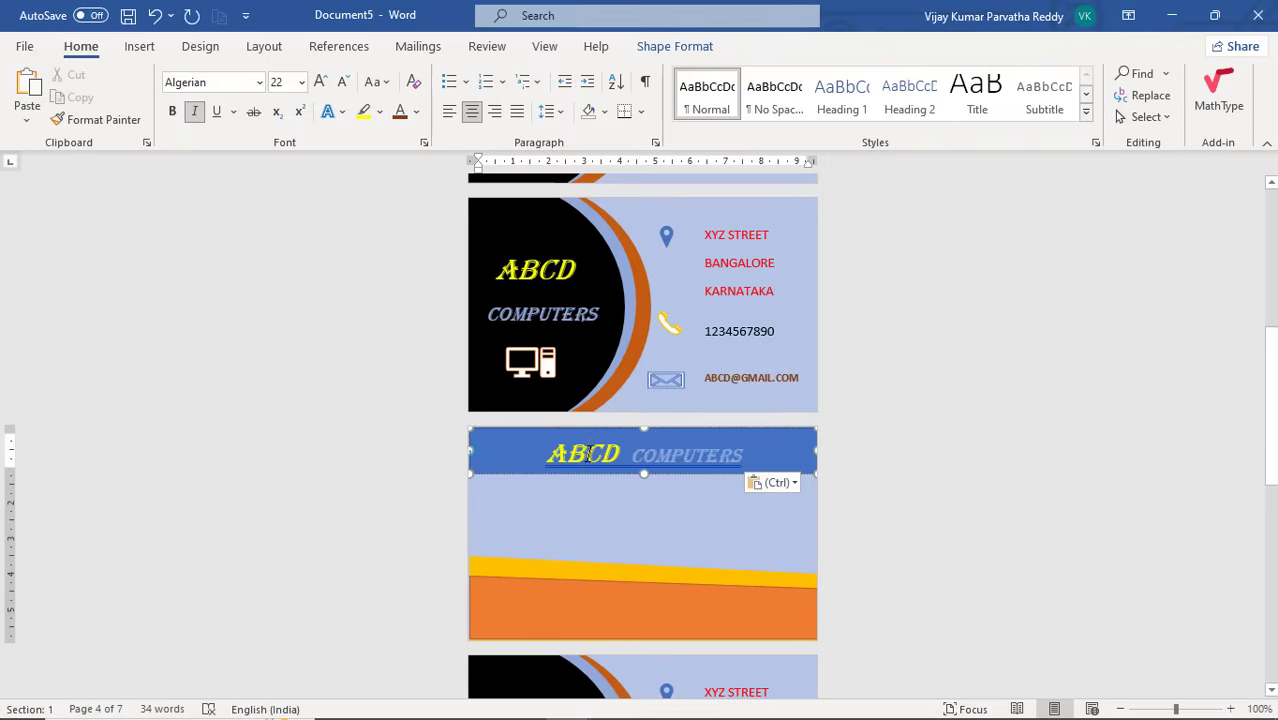
left_click(449, 113)
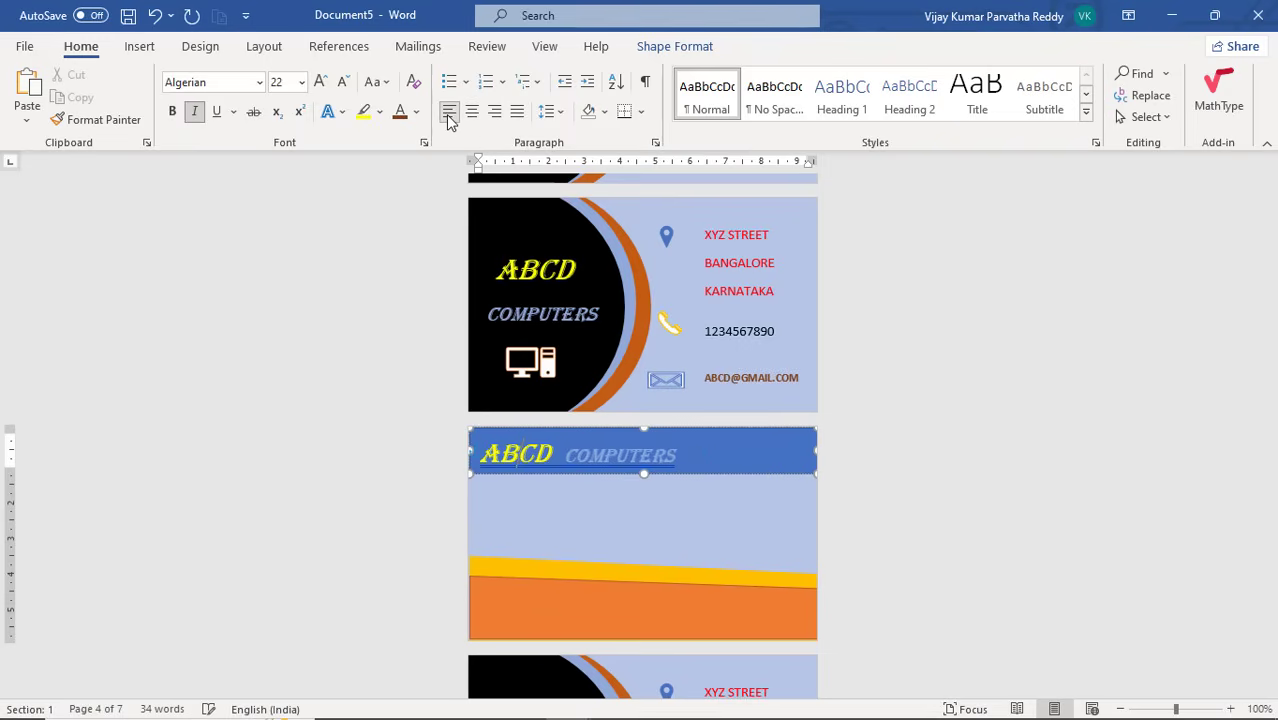
Duplicate the third page's computer icon and move the copy onto the fourth page beside the COMPUTERS text
left_click(536, 370)
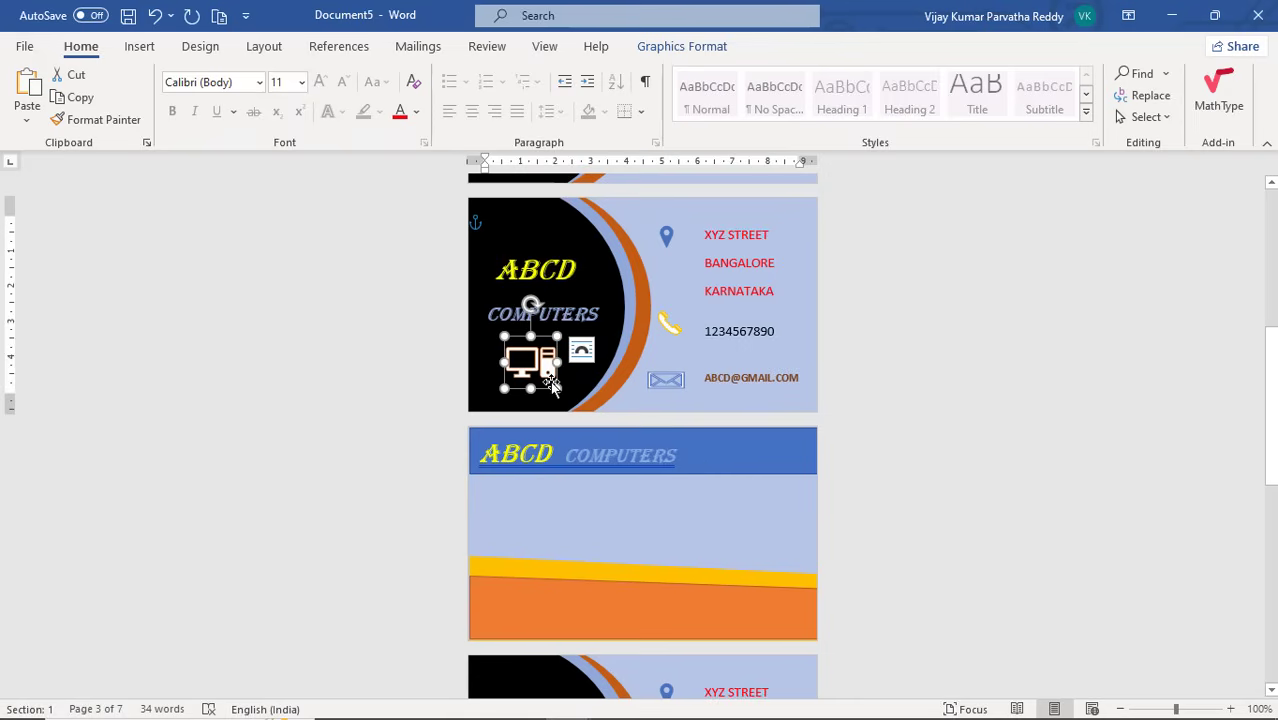
key("ctrl+v")
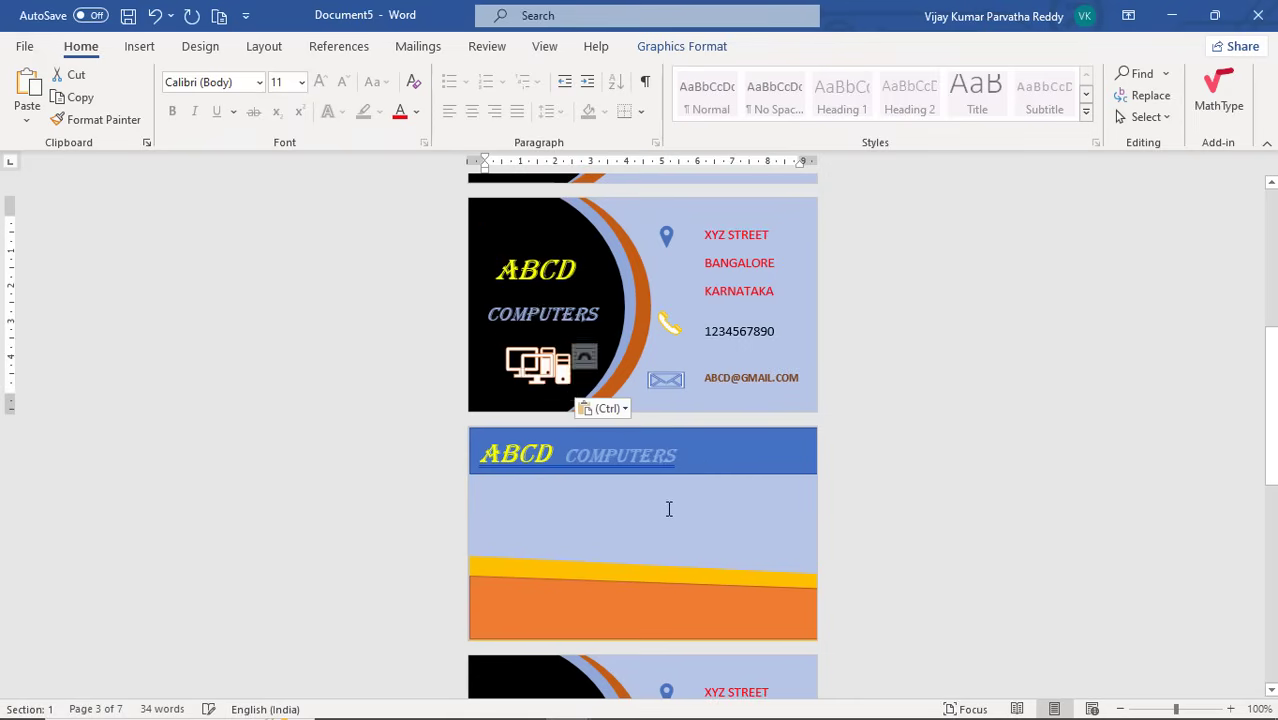
left_click_drag(557, 381, 752, 452)
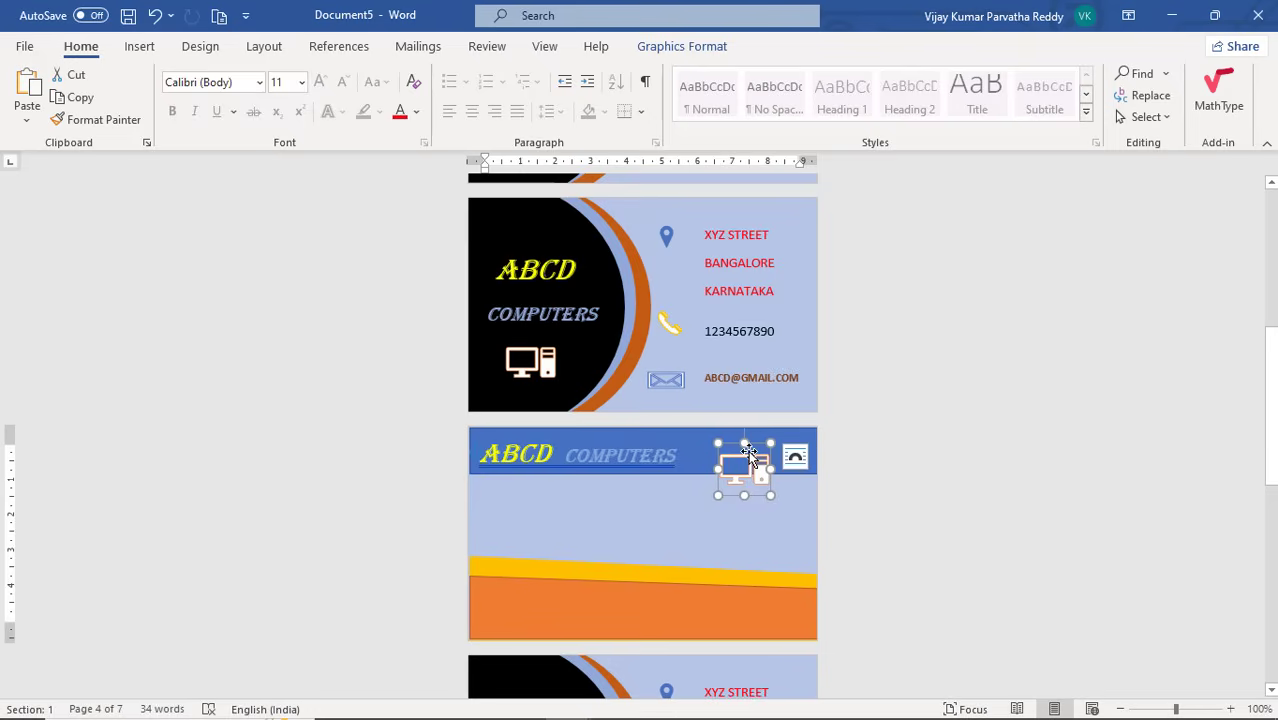
left_click_drag(748, 450, 748, 450)
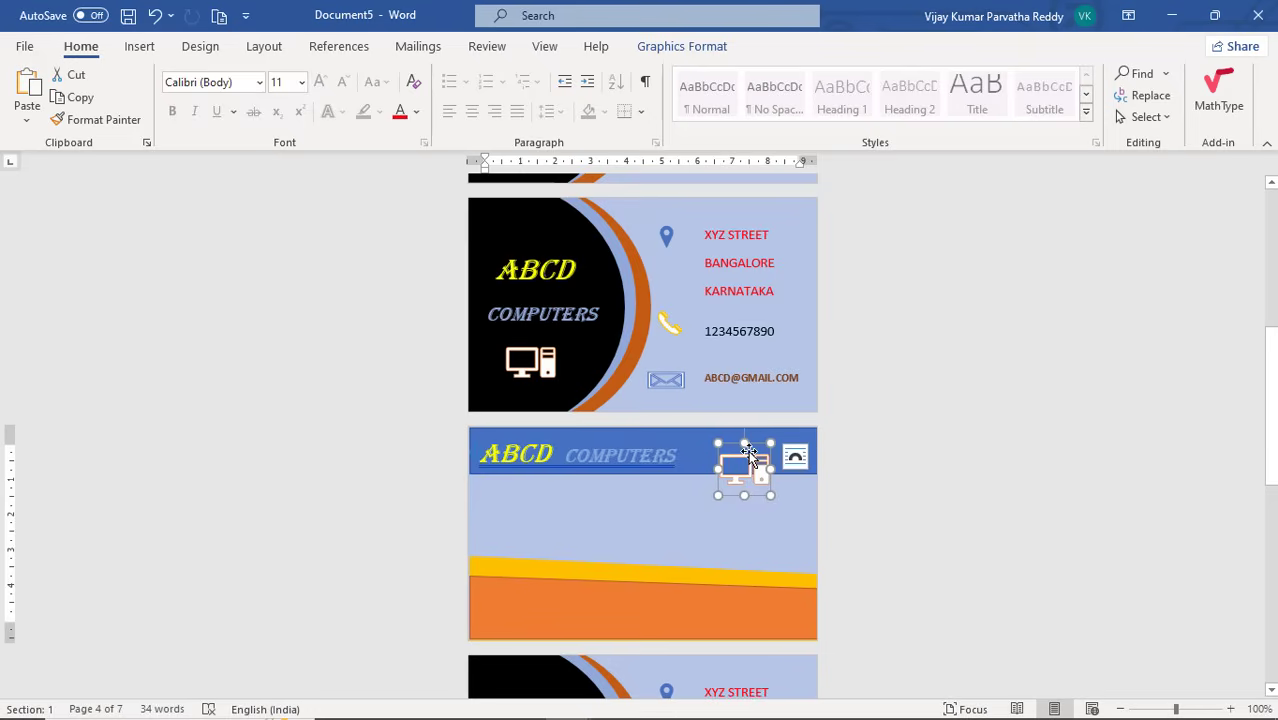
Set the copied computer icon's position to top right with square text wrapping and fit it inside the blue band
left_click(680, 48)
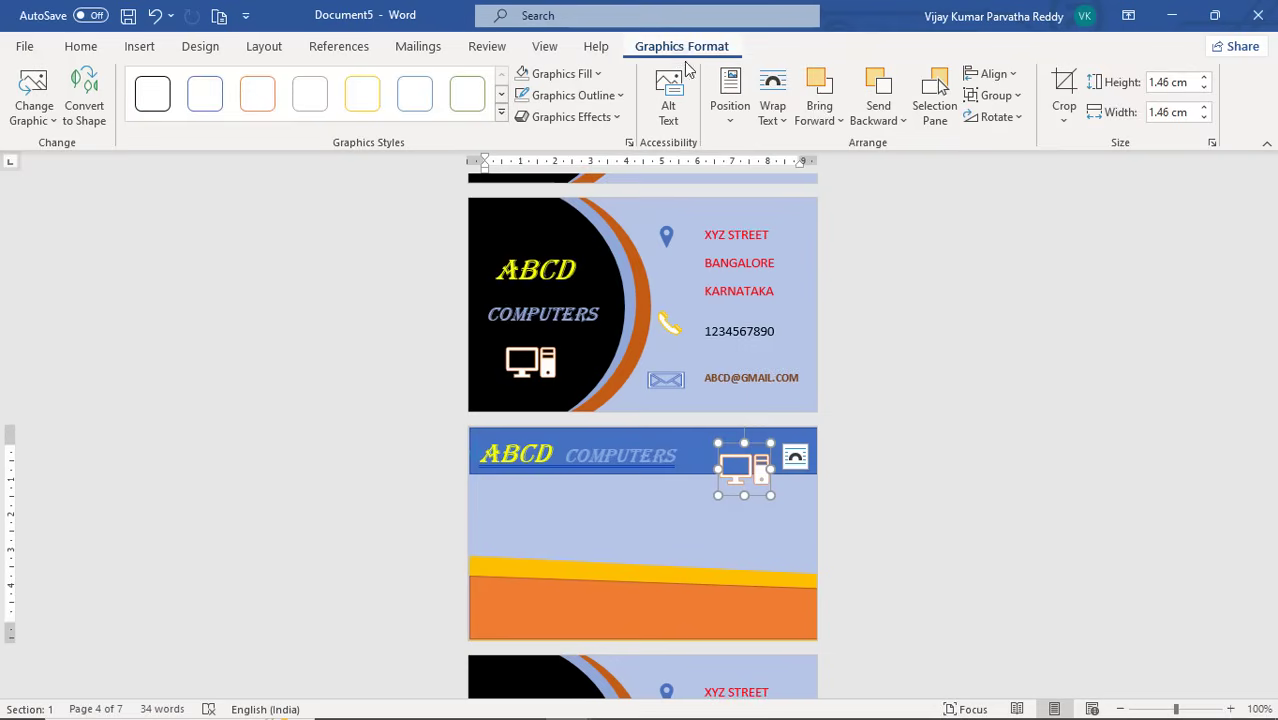
left_click(729, 121)
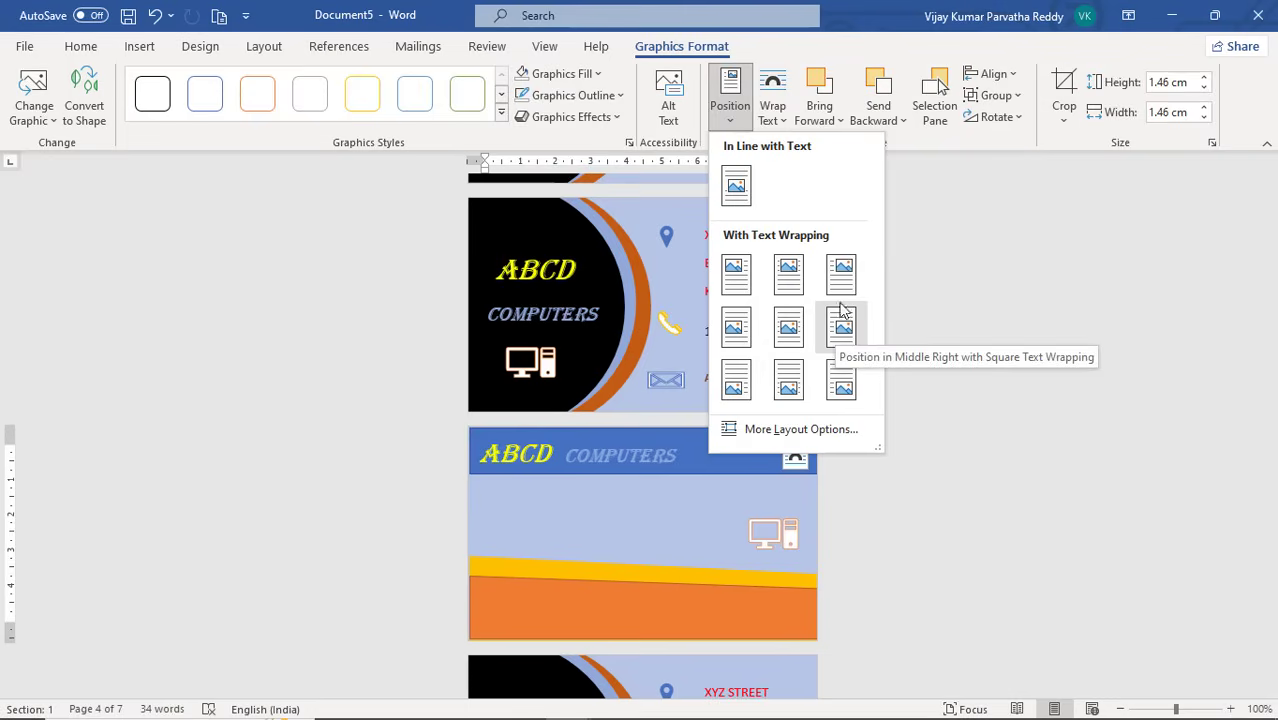
left_click(841, 274)
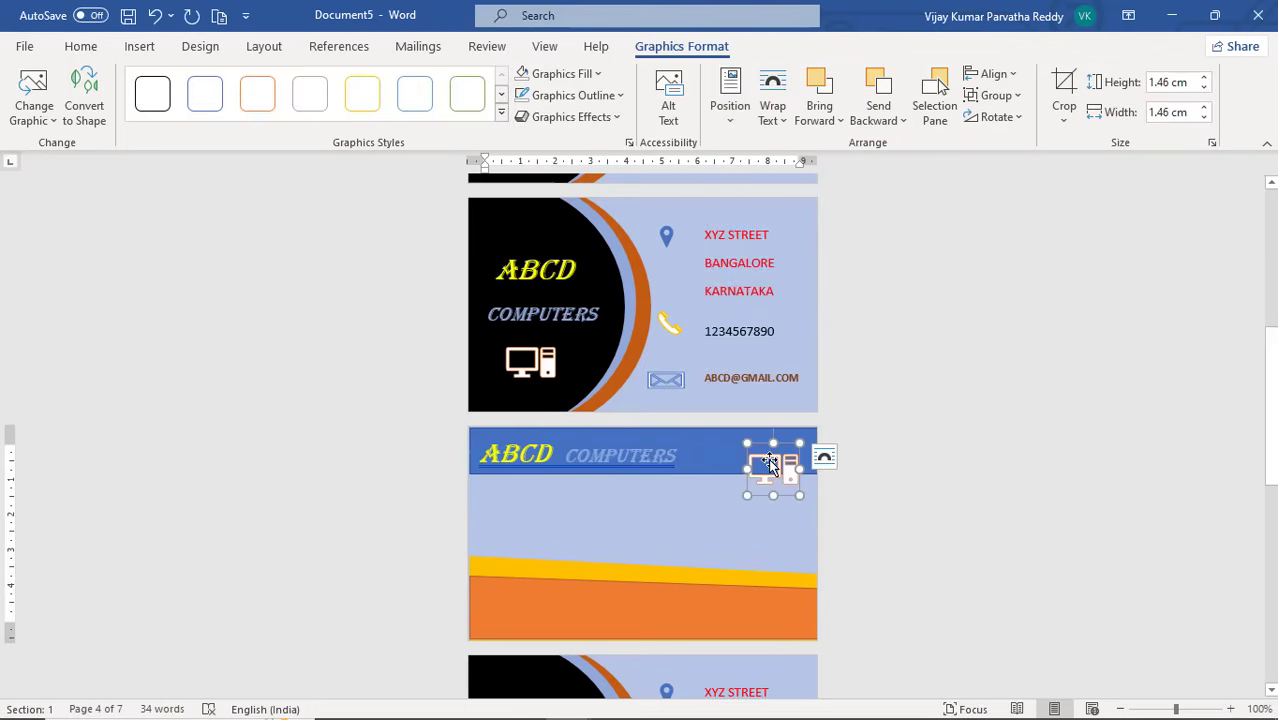
left_click_drag(768, 458, 750, 442)
key("Up")
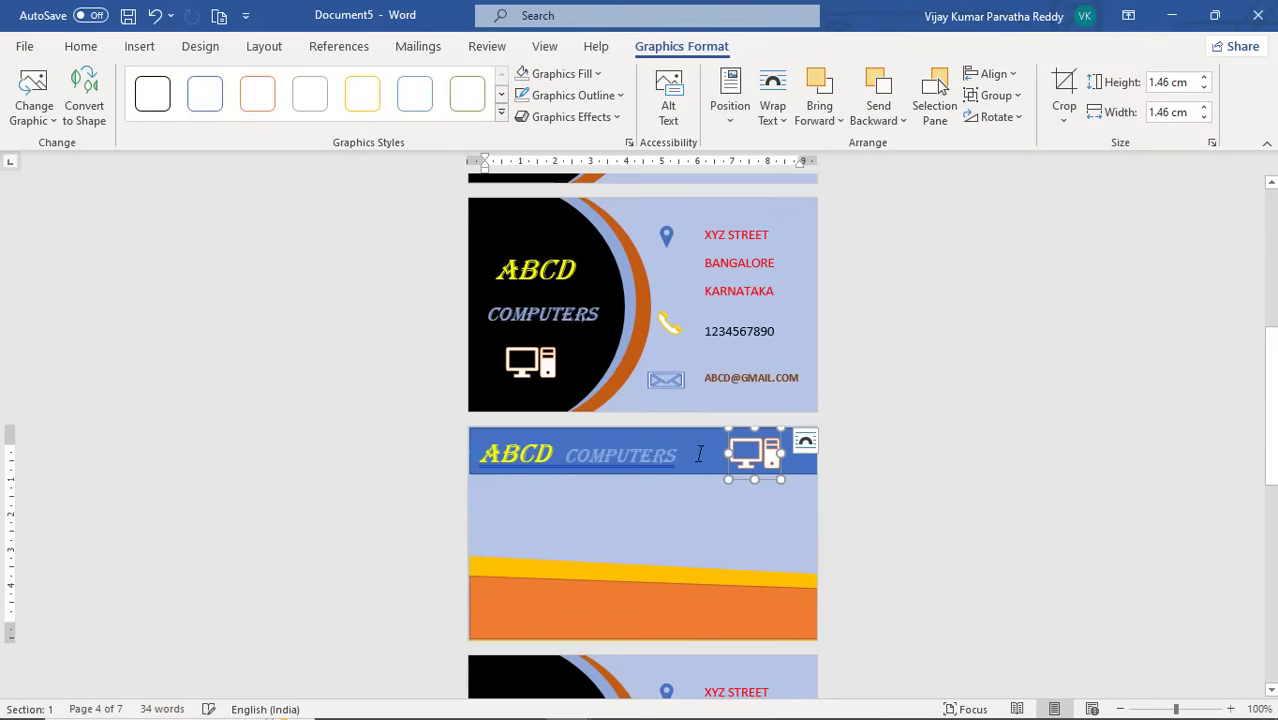
left_click(669, 513)
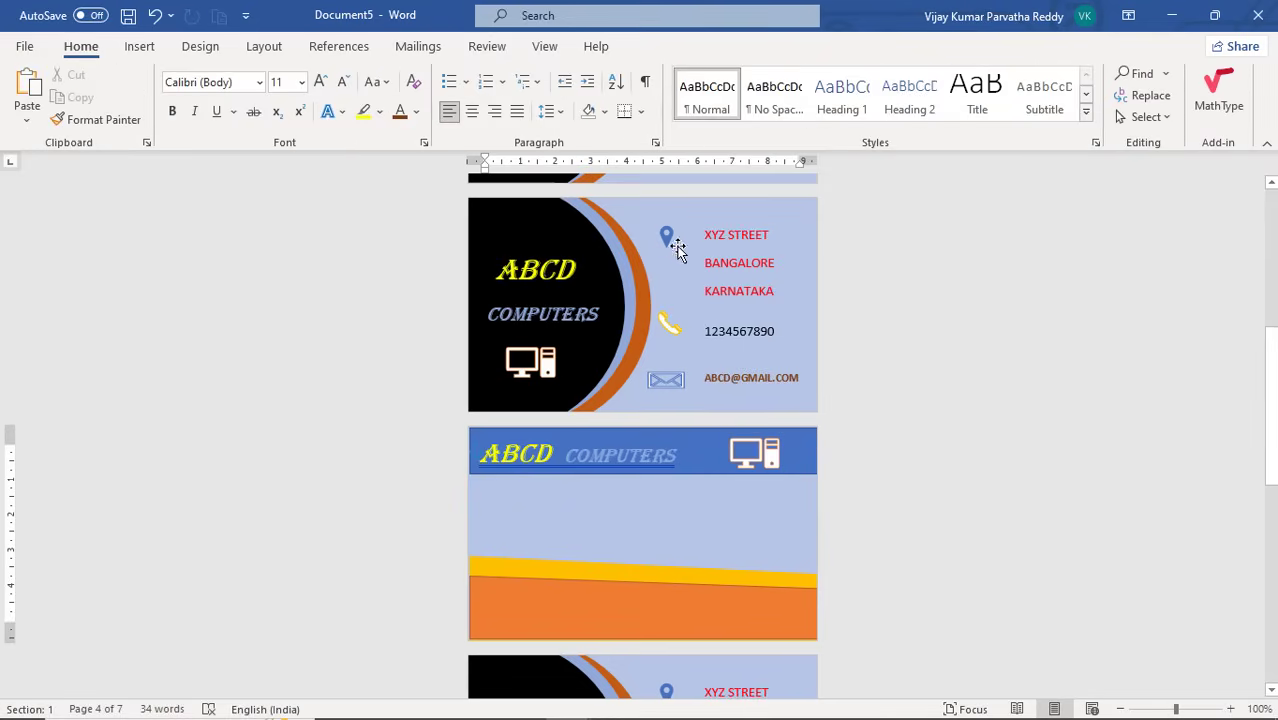
Enable left-aligned text entry in the orange shape and insert a copy of the third page's location pin icon there
left_click(667, 238)
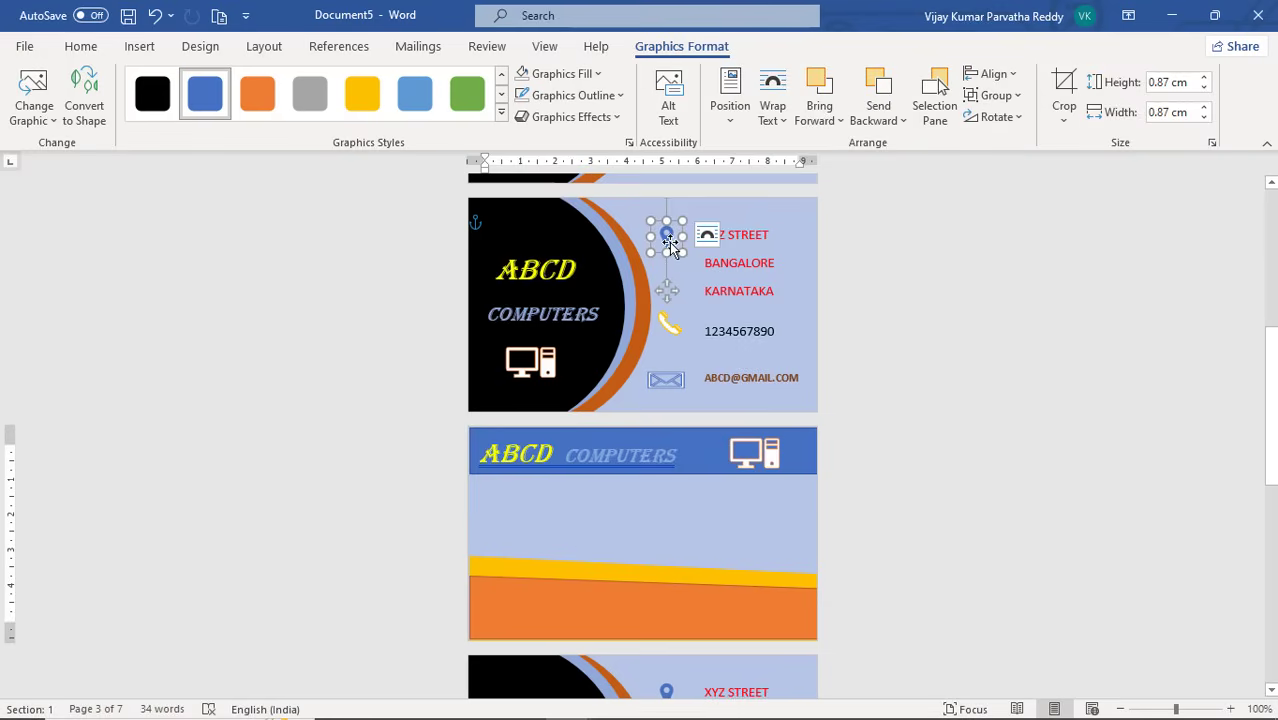
left_click(529, 606)
right_click(529, 606)
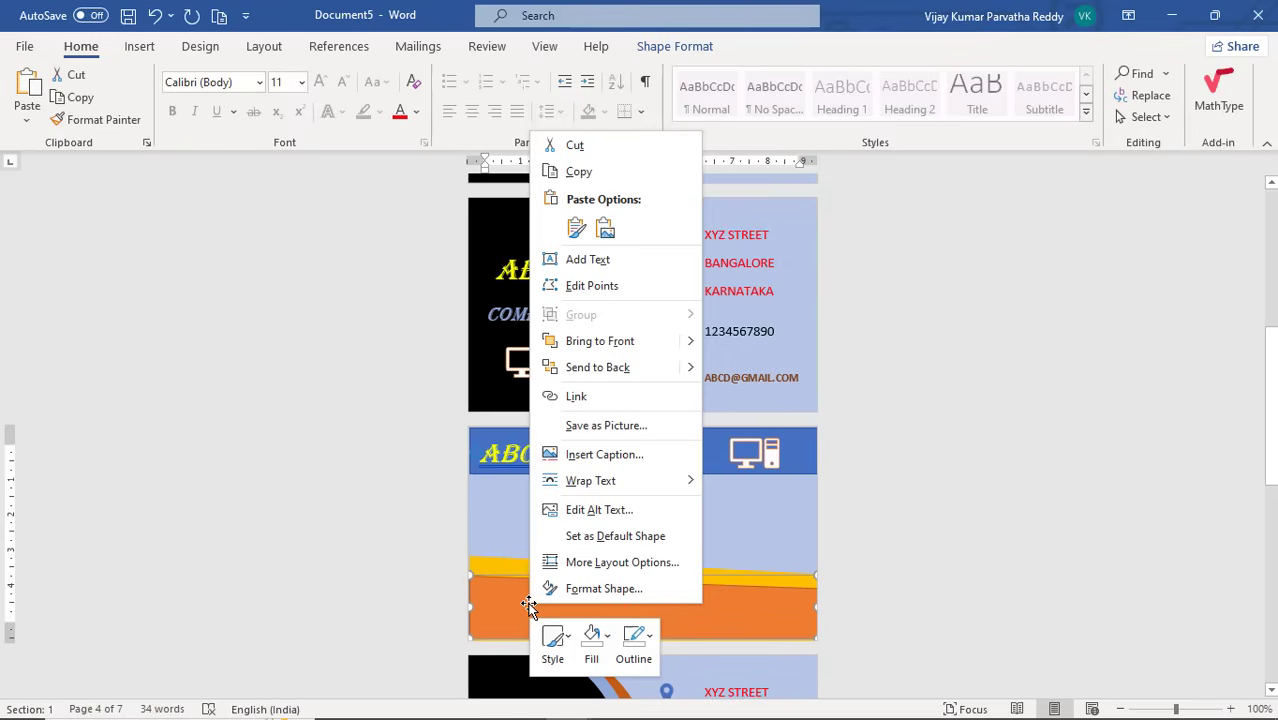
left_click(587, 259)
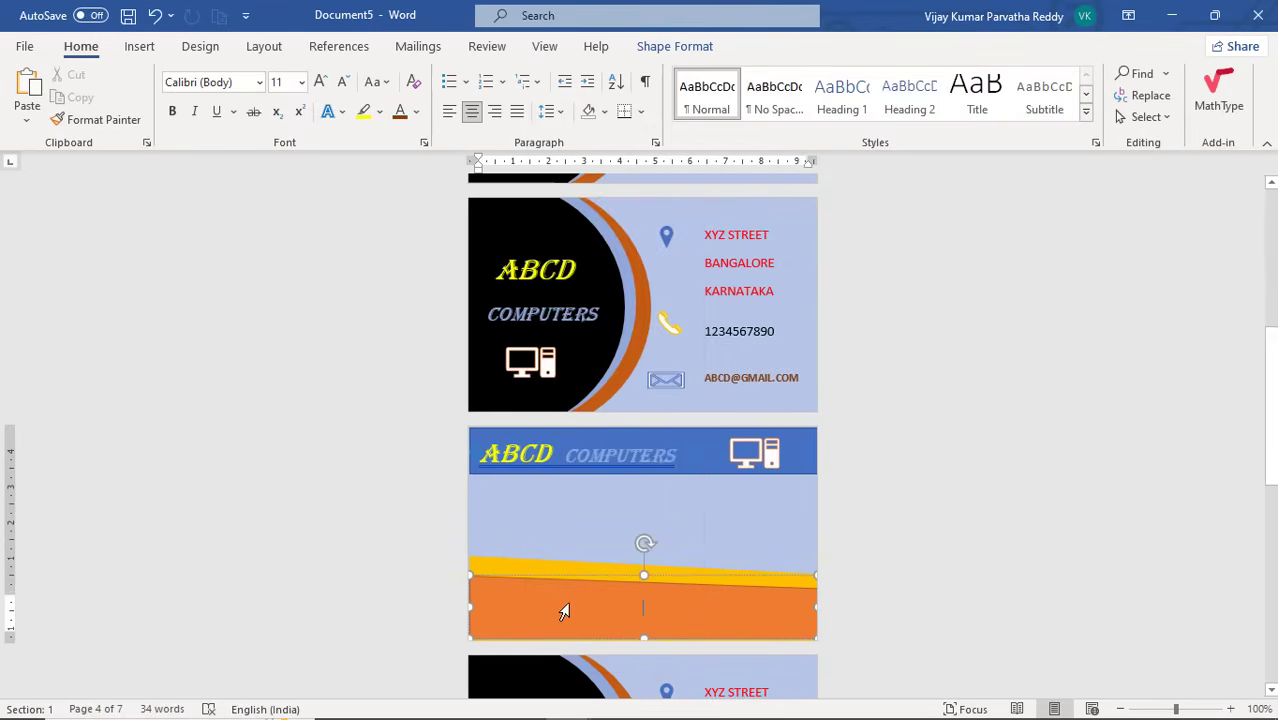
left_click(450, 114)
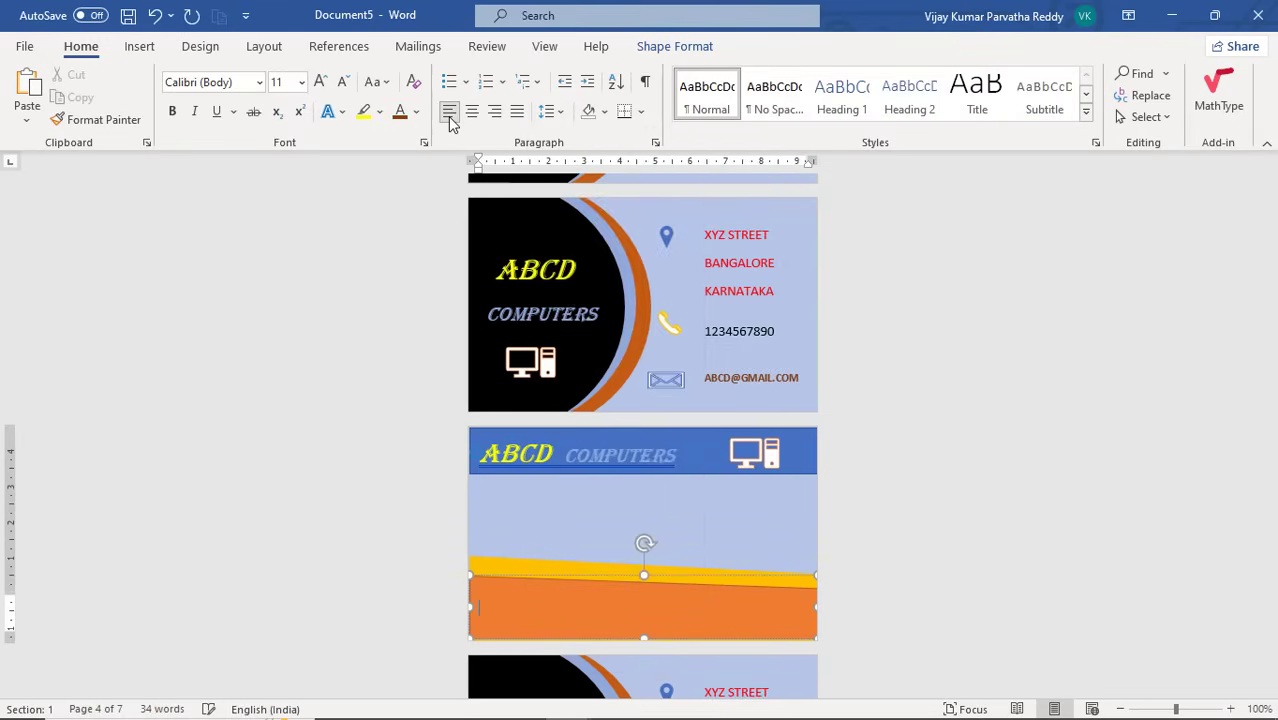
key("ctrl+v")
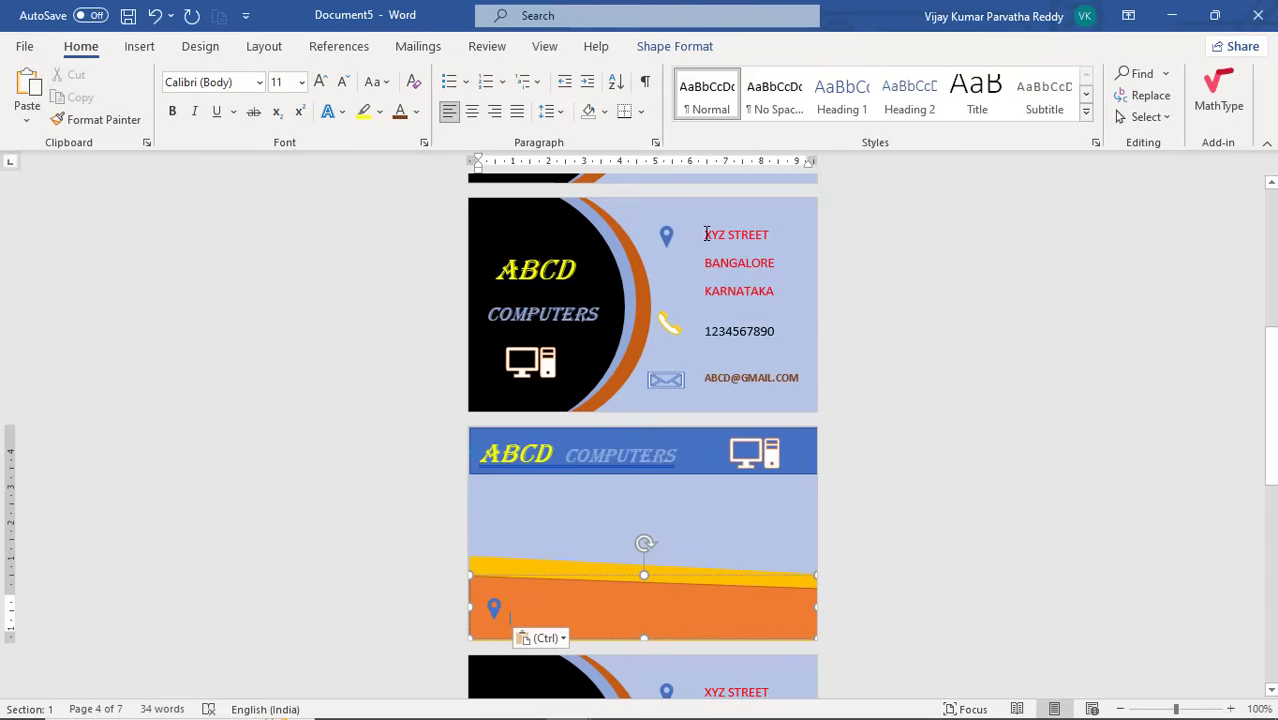
Copy the three-line address from the third page into the orange shape beside the location pin, and select the shape's contents
left_click_drag(706, 234, 778, 291)
key("ctrl+c")
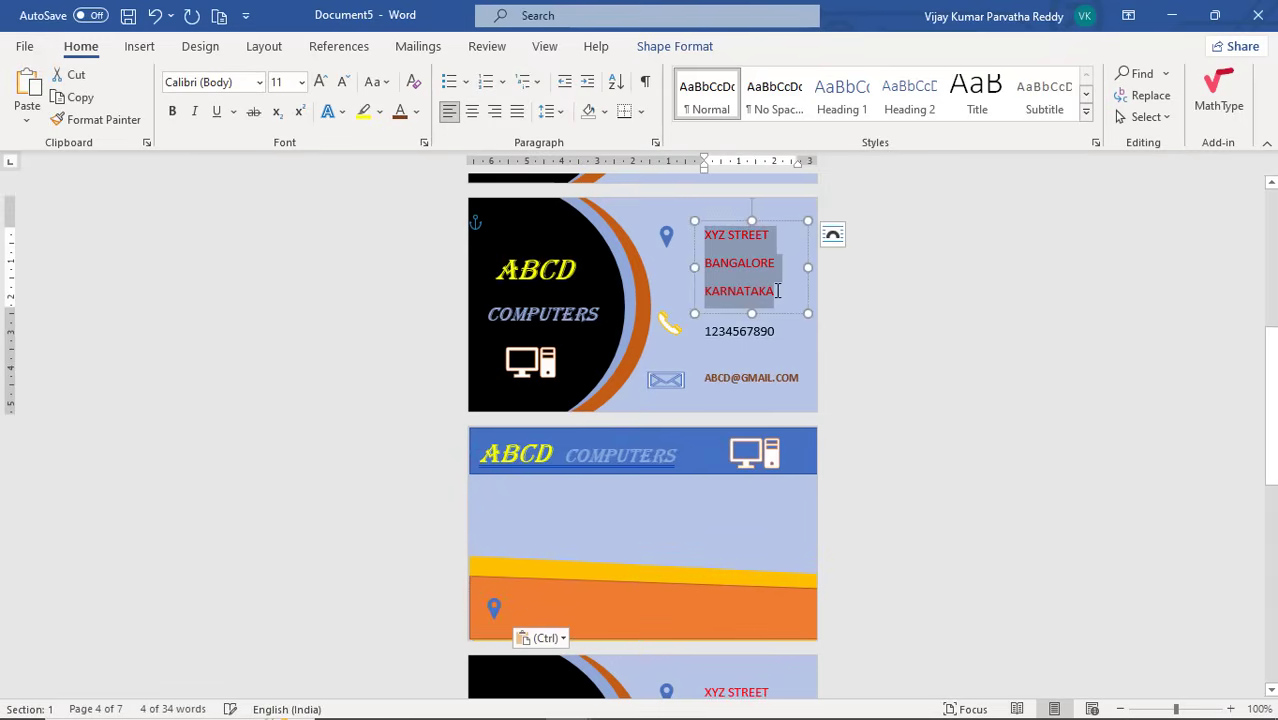
left_click(573, 603)
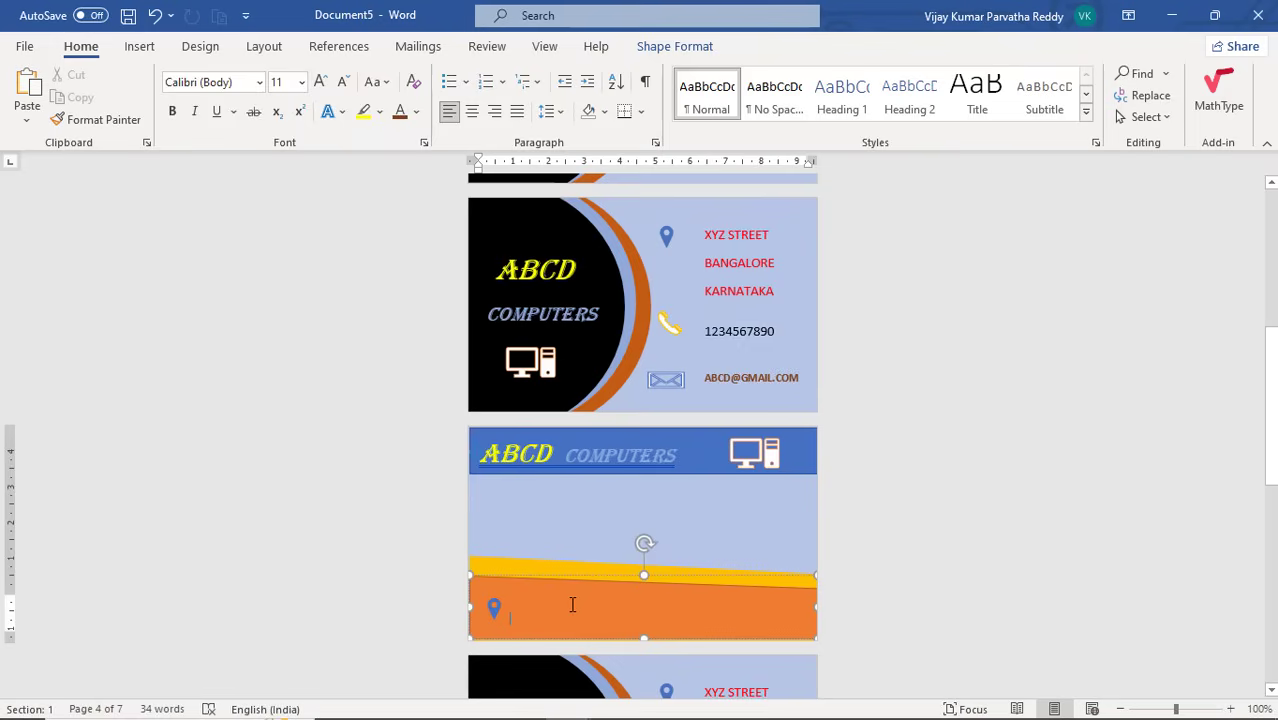
key("ctrl+v")
left_click_drag(520, 618, 606, 638)
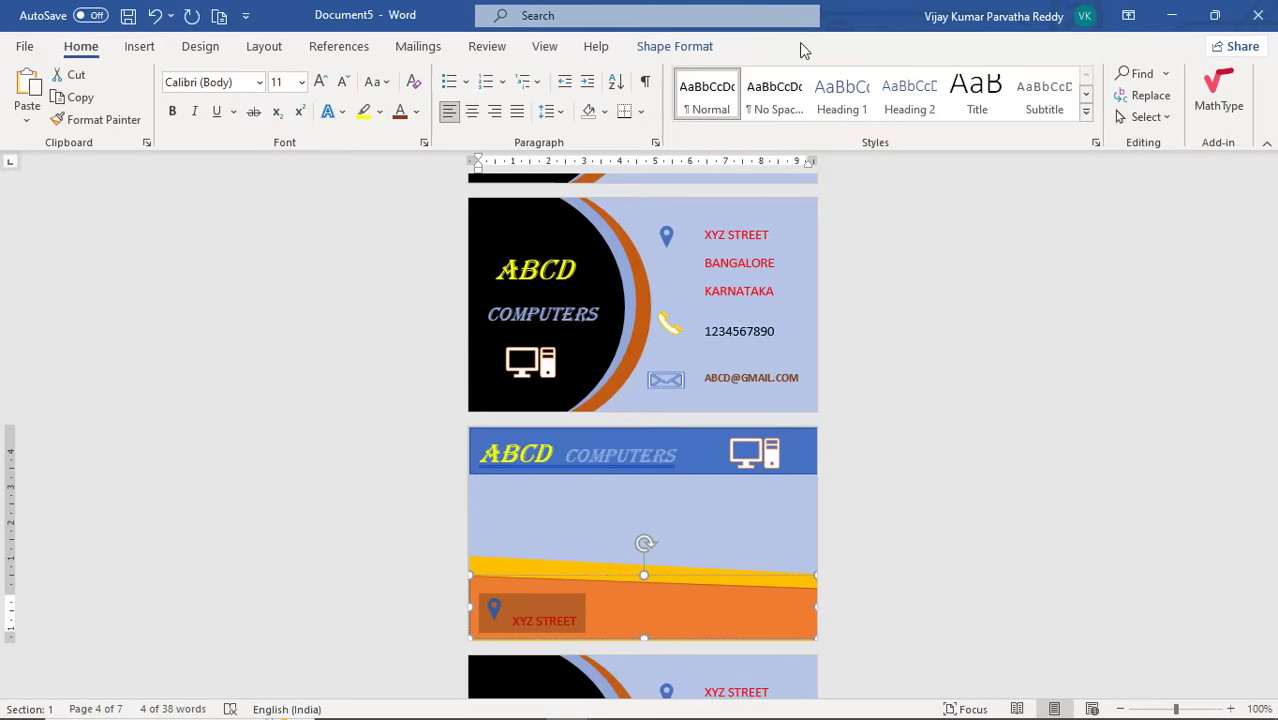
Align the orange shape's text to the top and move the shape slightly down and left
left_click(745, 234)
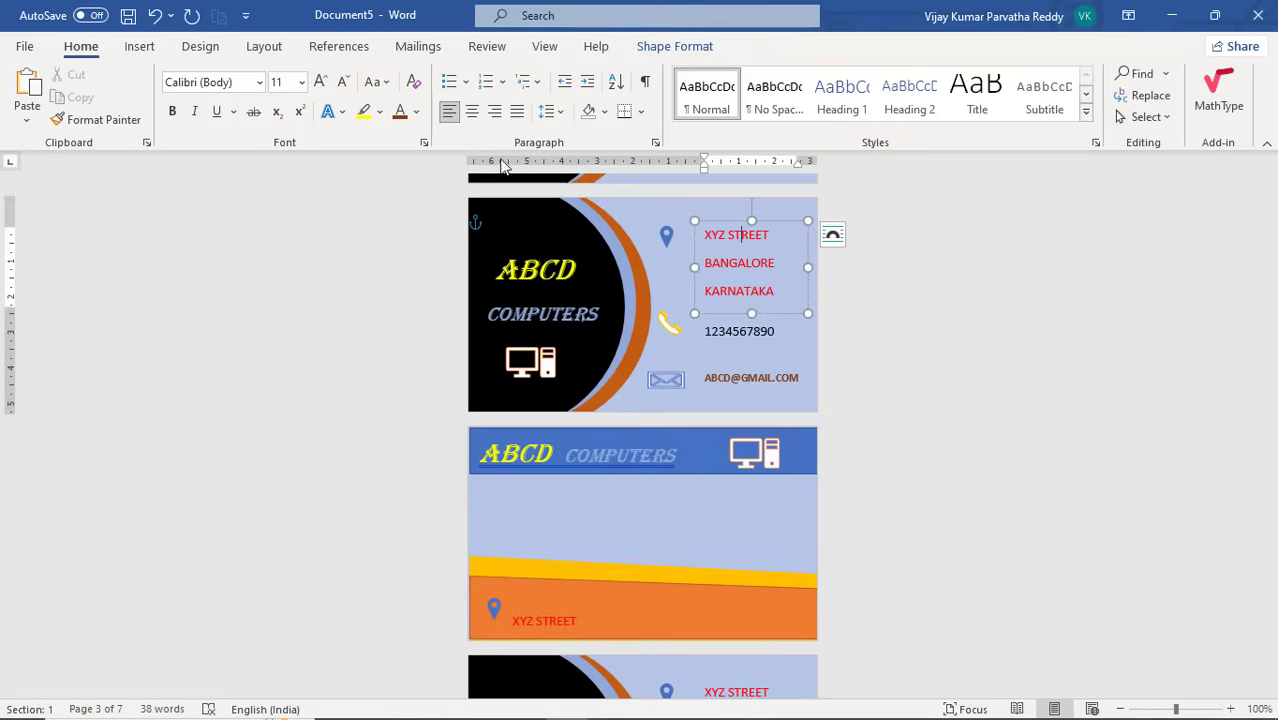
left_click(591, 588)
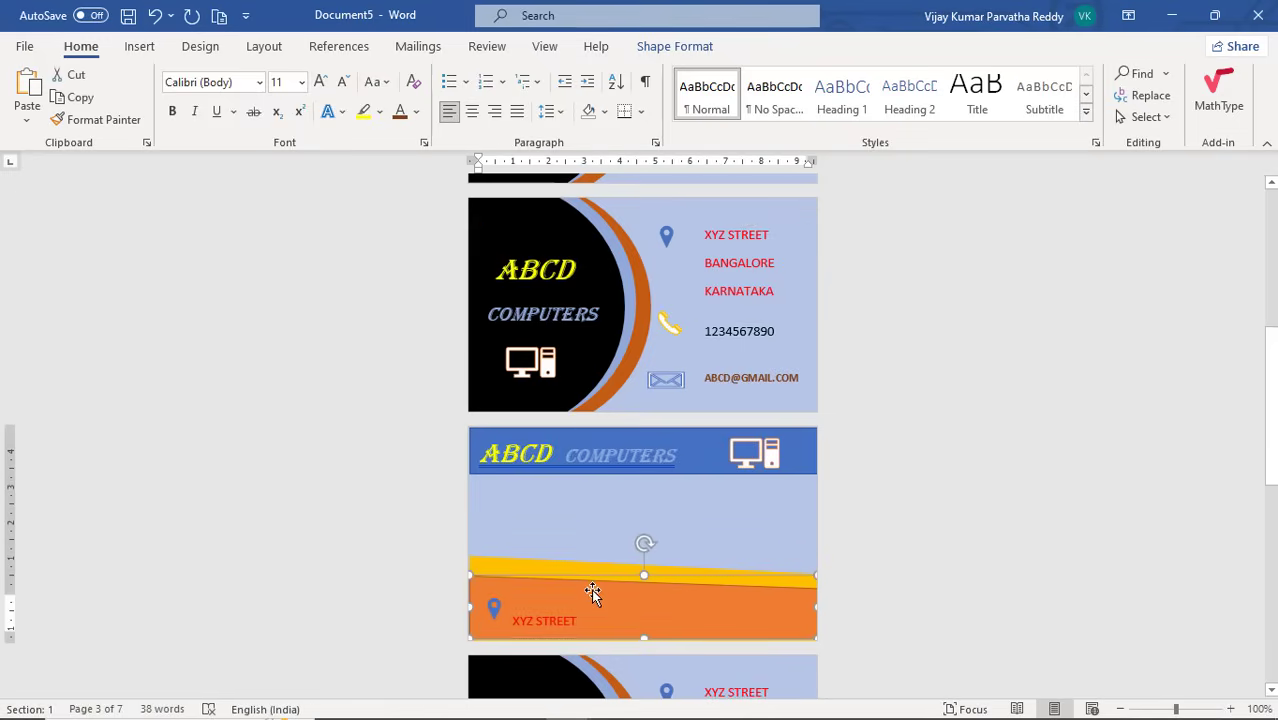
left_click(678, 50)
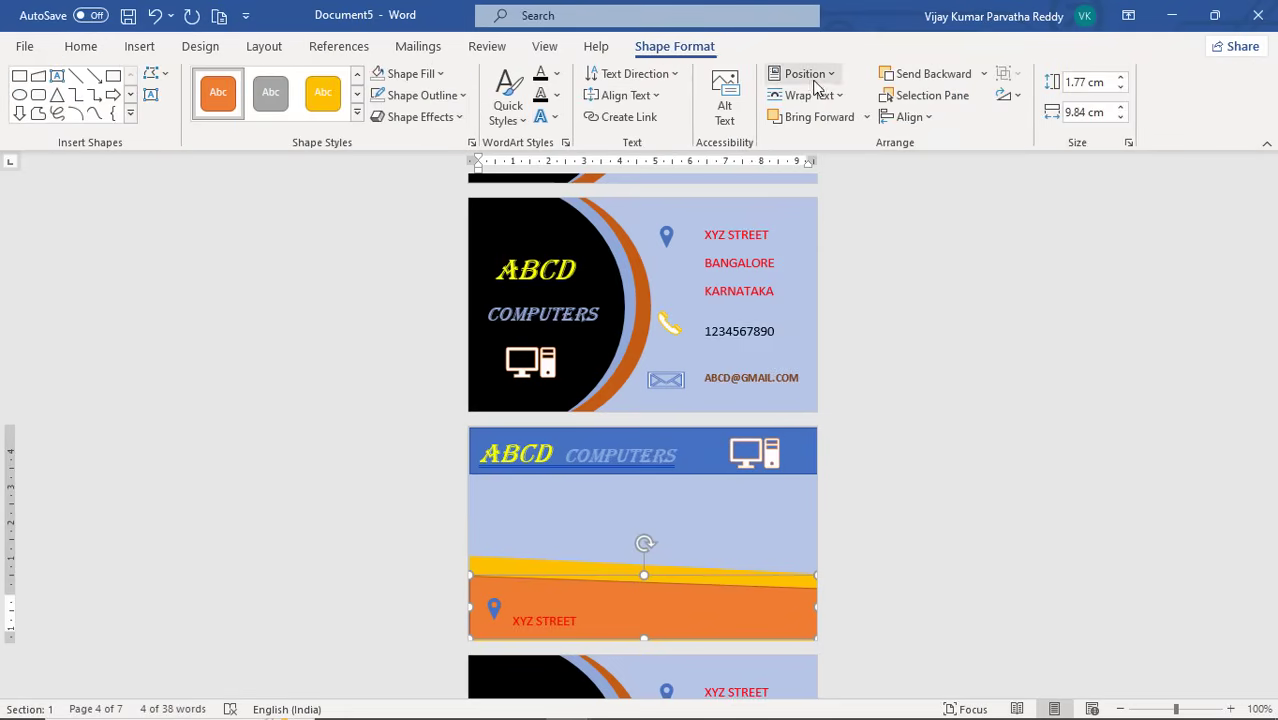
left_click(625, 95)
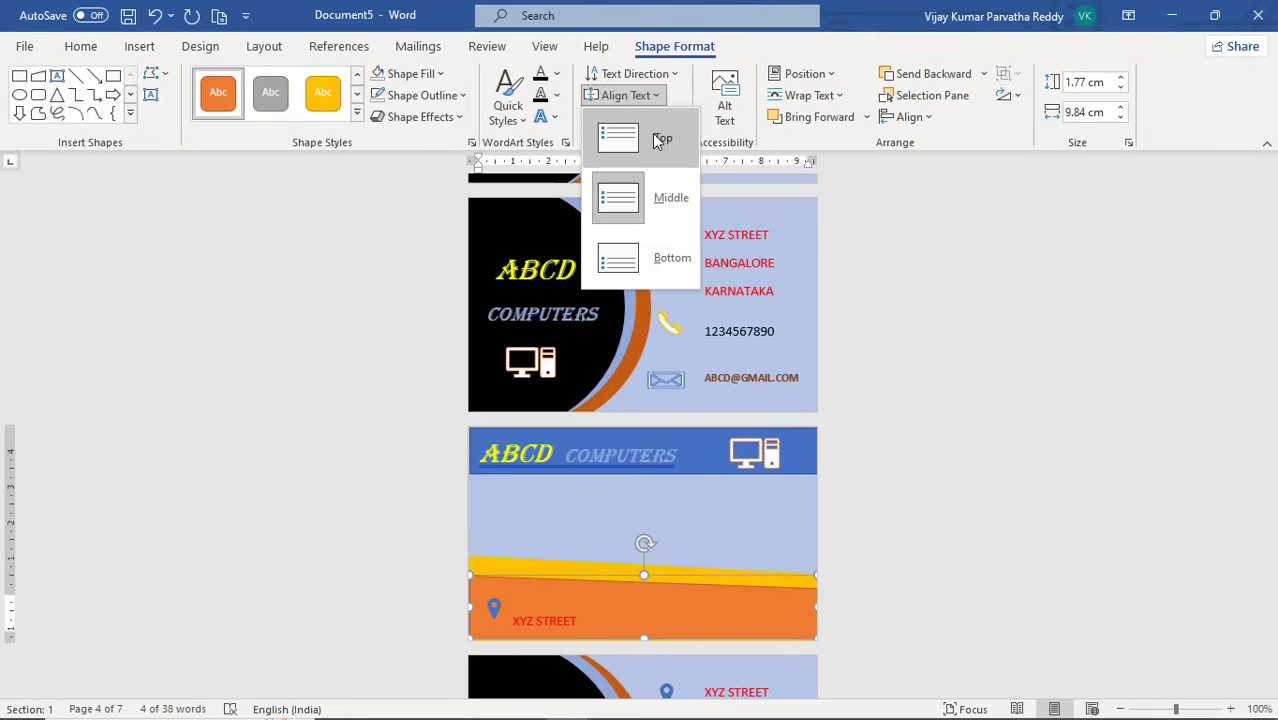
left_click(660, 139)
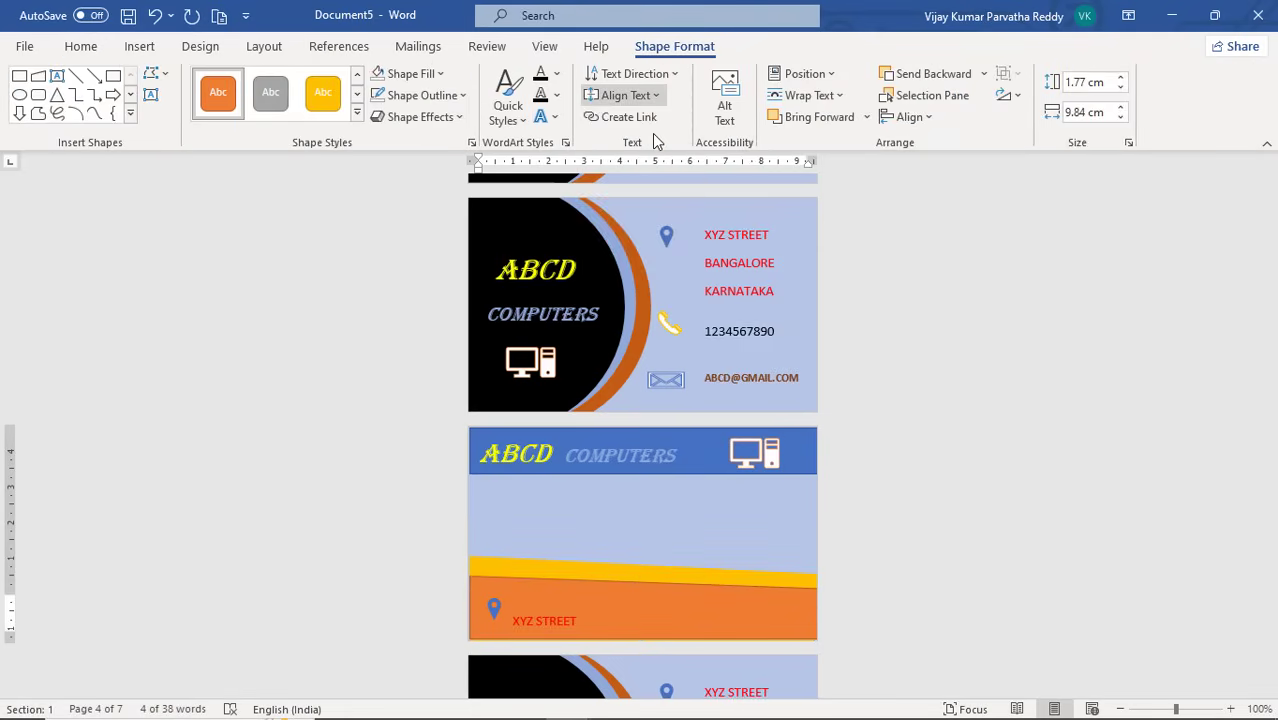
left_click(577, 601)
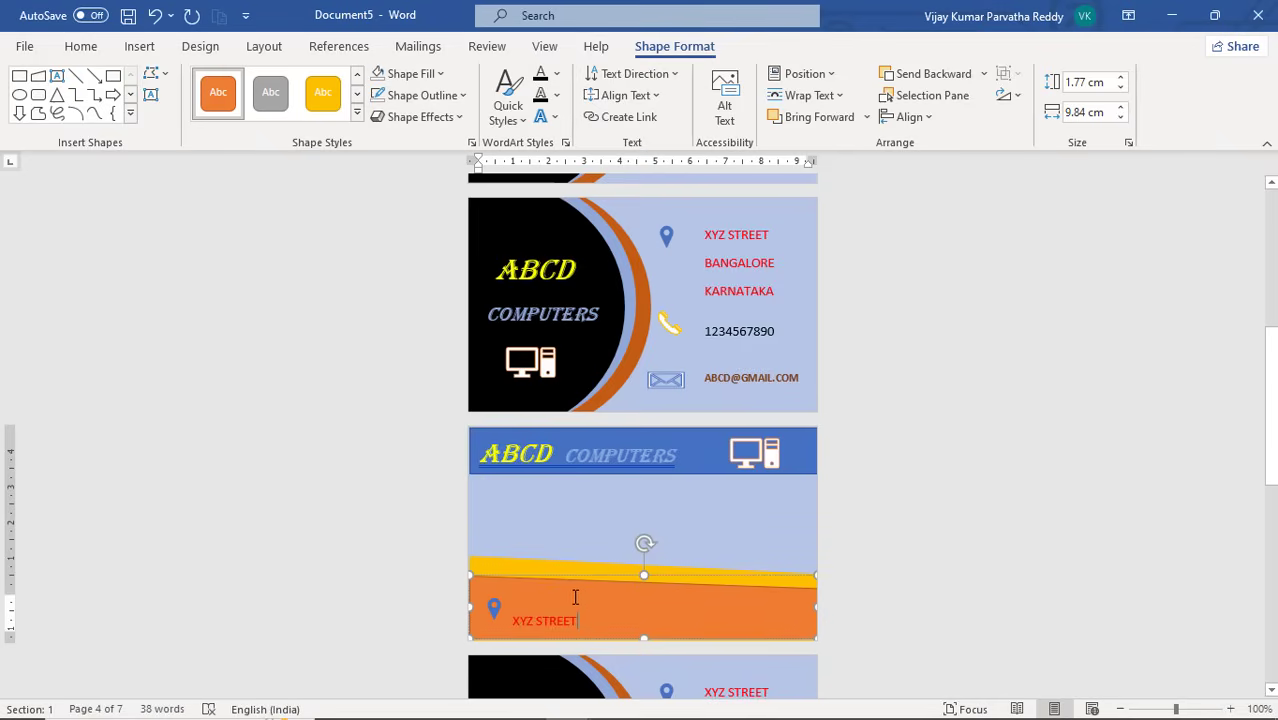
mouse_move(577, 578)
left_mouse_down()
mouse_move(573, 543)
mouse_move(567, 589)
left_mouse_up()
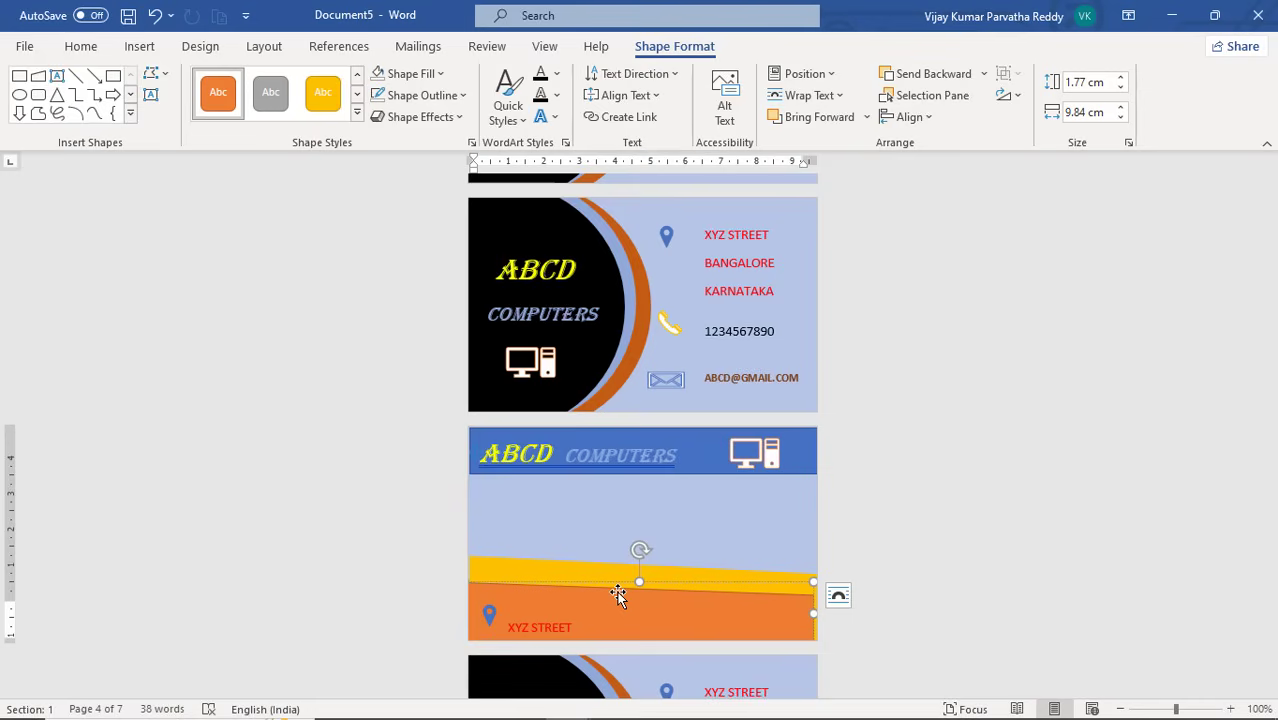
Try shrinking the font of all text in the orange shape by several sizes
key("ctrl+a")
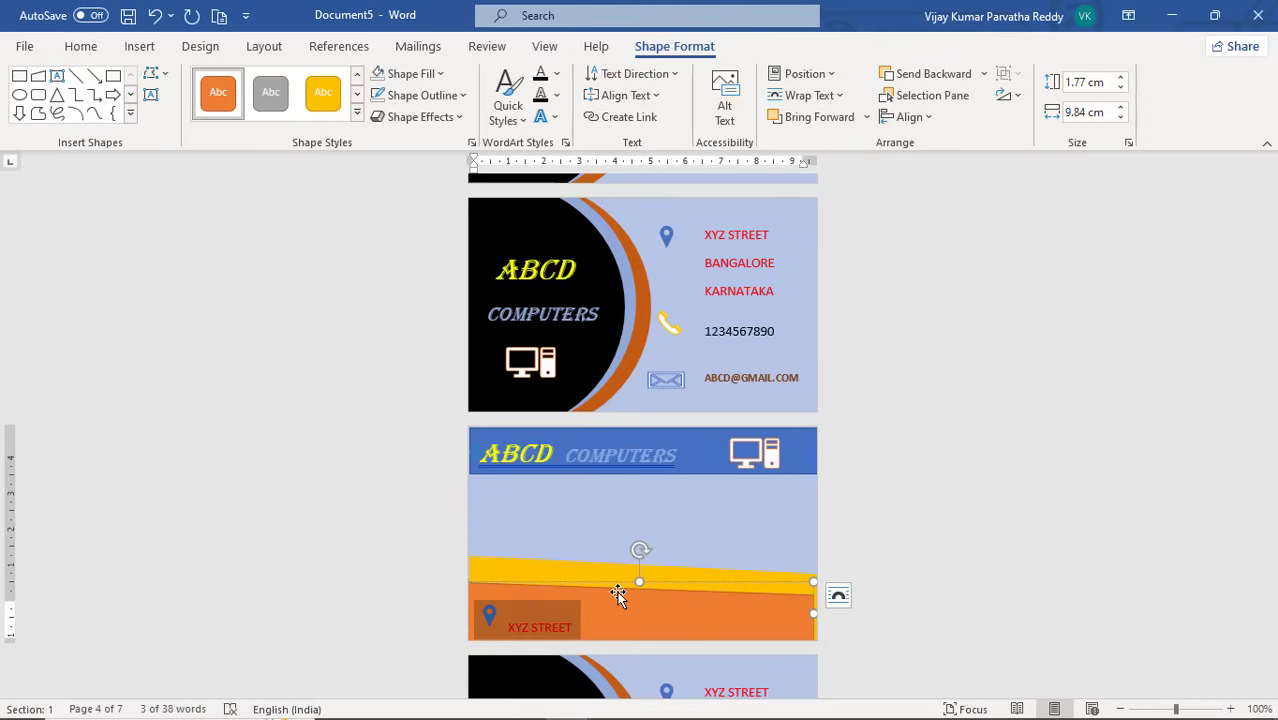
key("ctrl+bracketleft")
key("ctrl+bracketleft")
key("ctrl+bracketleft")
key("ctrl+bracketleft")
key("ctrl+bracketleft")
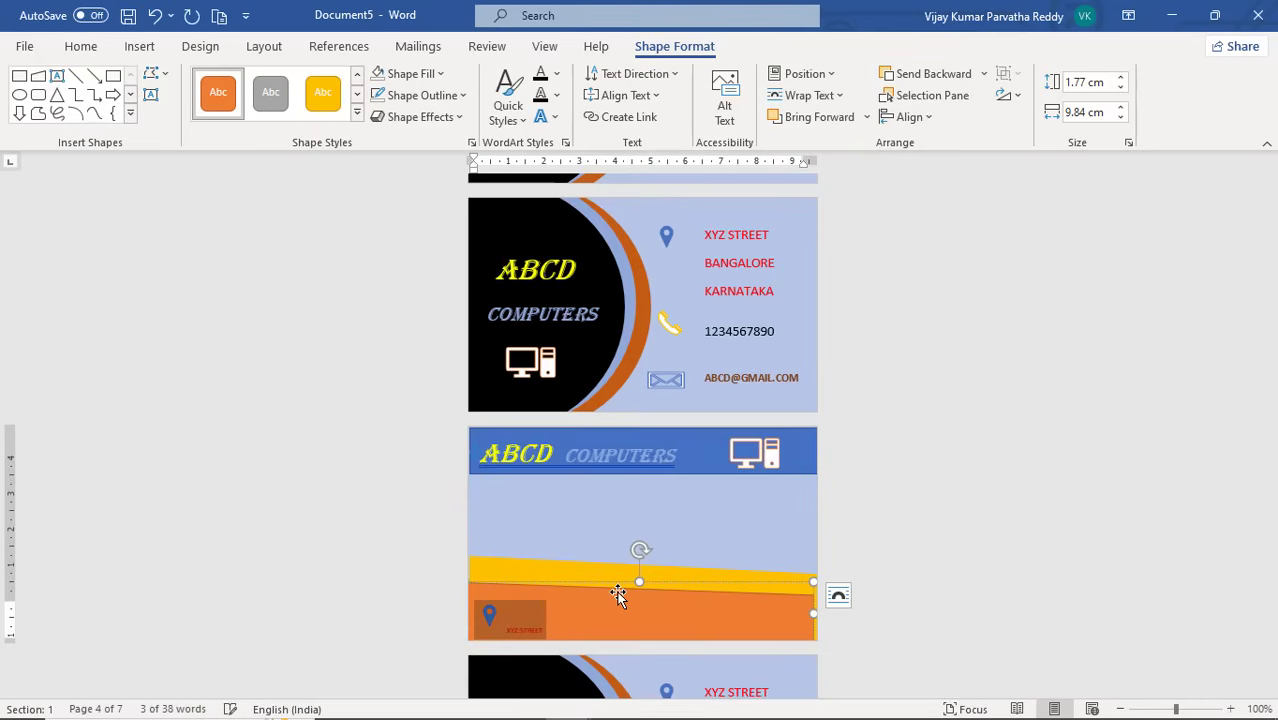
key("ctrl+bracketleft")
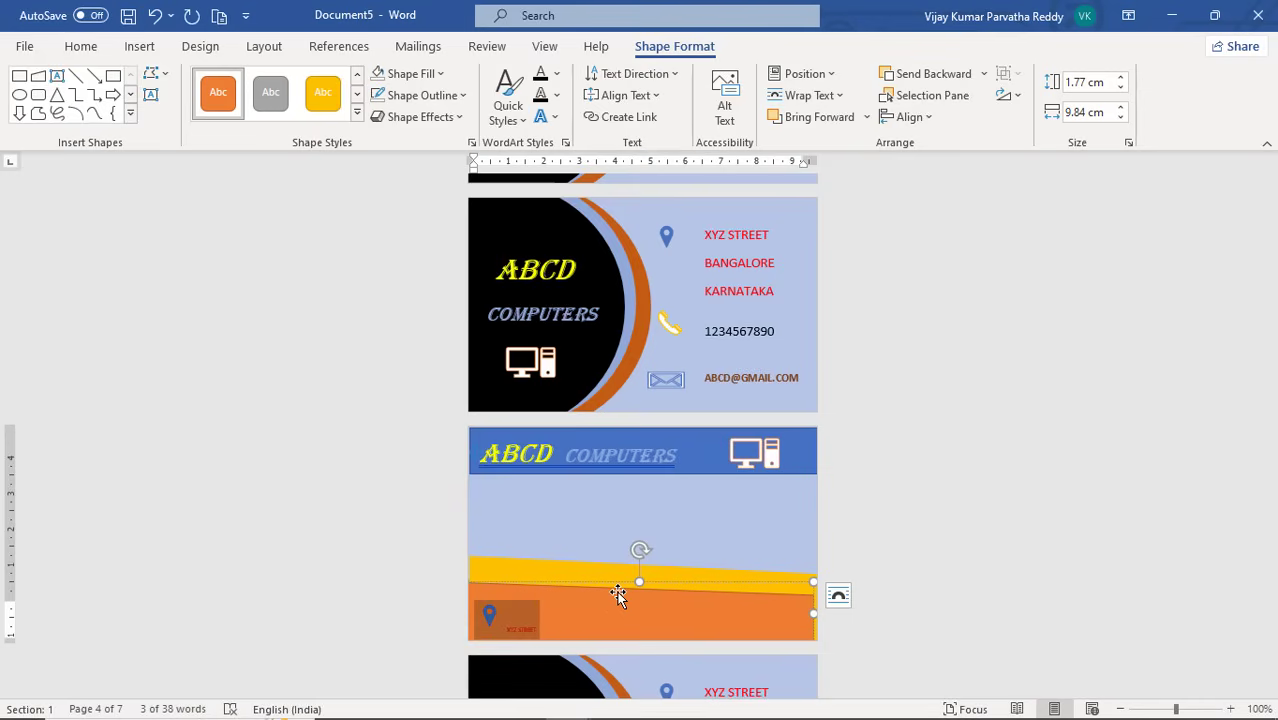
Enlarge all text in the orange shape until the street line spans about a third of the shape's width
left_click(536, 610)
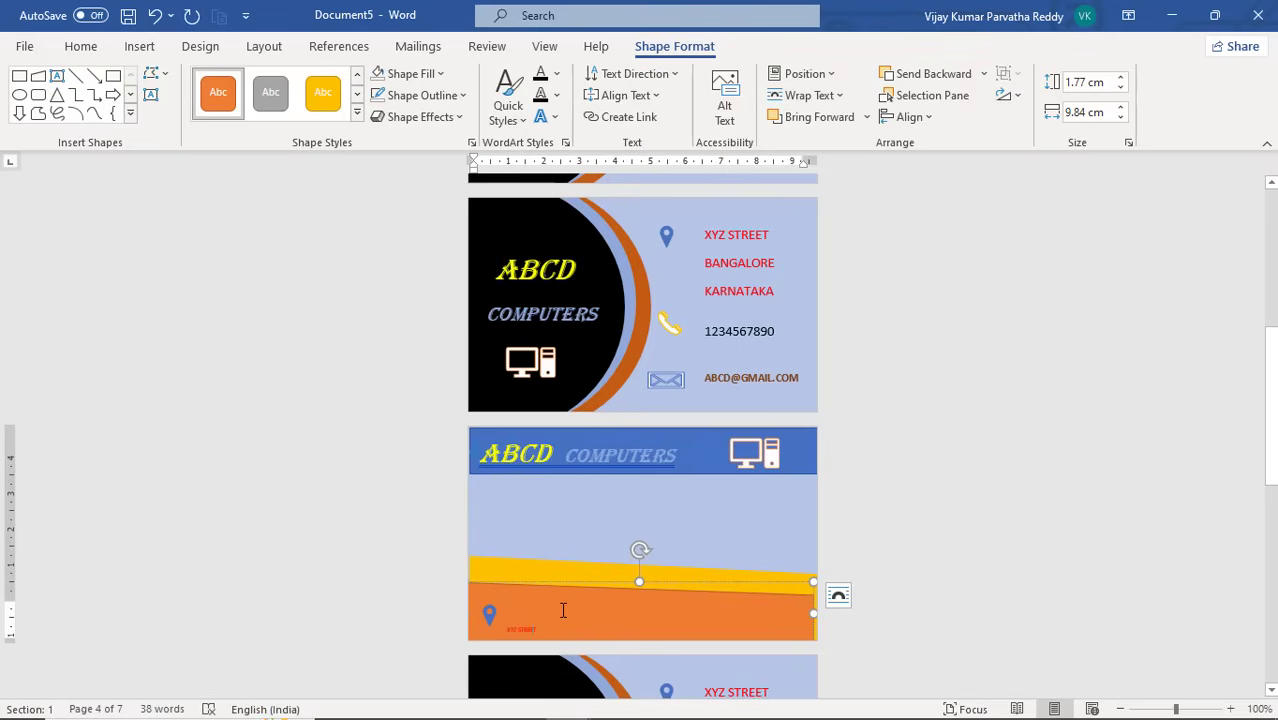
key("ctrl+a")
key("ctrl+bracketright")
key("ctrl+bracketright")
key("ctrl+bracketright")
key("ctrl+bracketright")
key("ctrl+bracketright")
key("ctrl+bracketright")
key("ctrl+bracketright")
key("ctrl+bracketright")
key("ctrl+bracketright")
key("ctrl+bracketright")
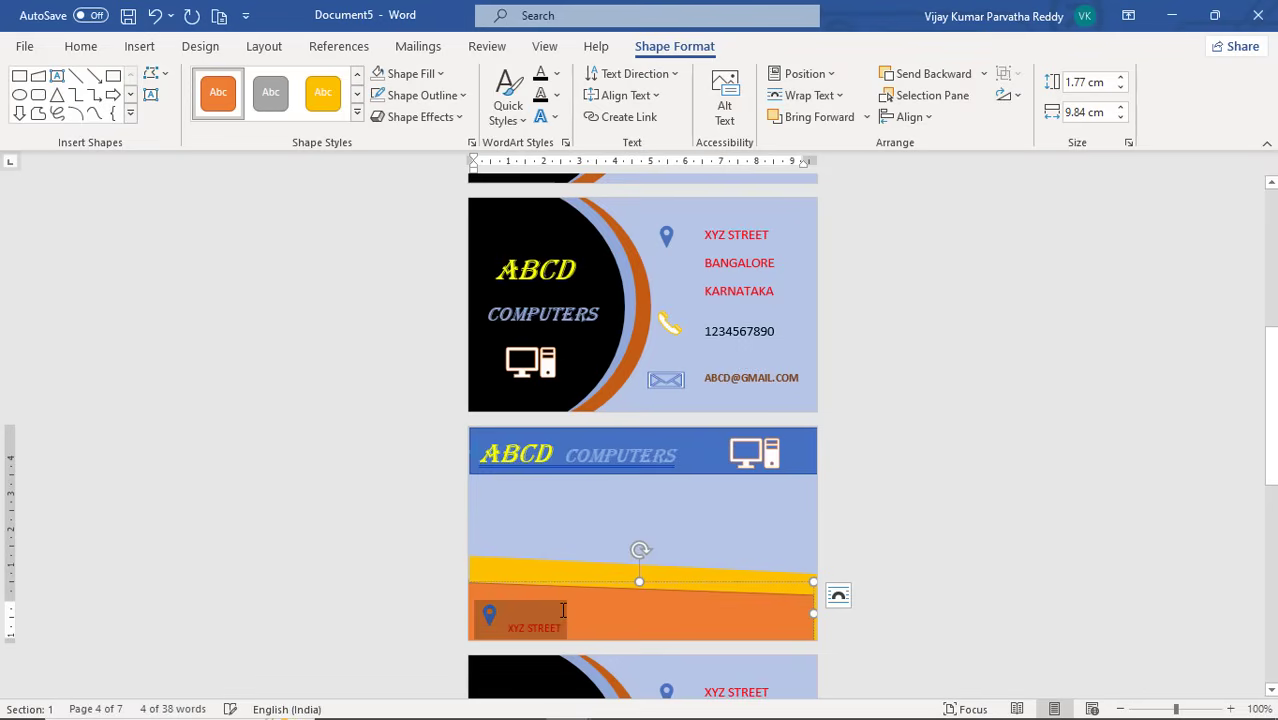
key("ctrl+bracketright")
key("ctrl+bracketright")
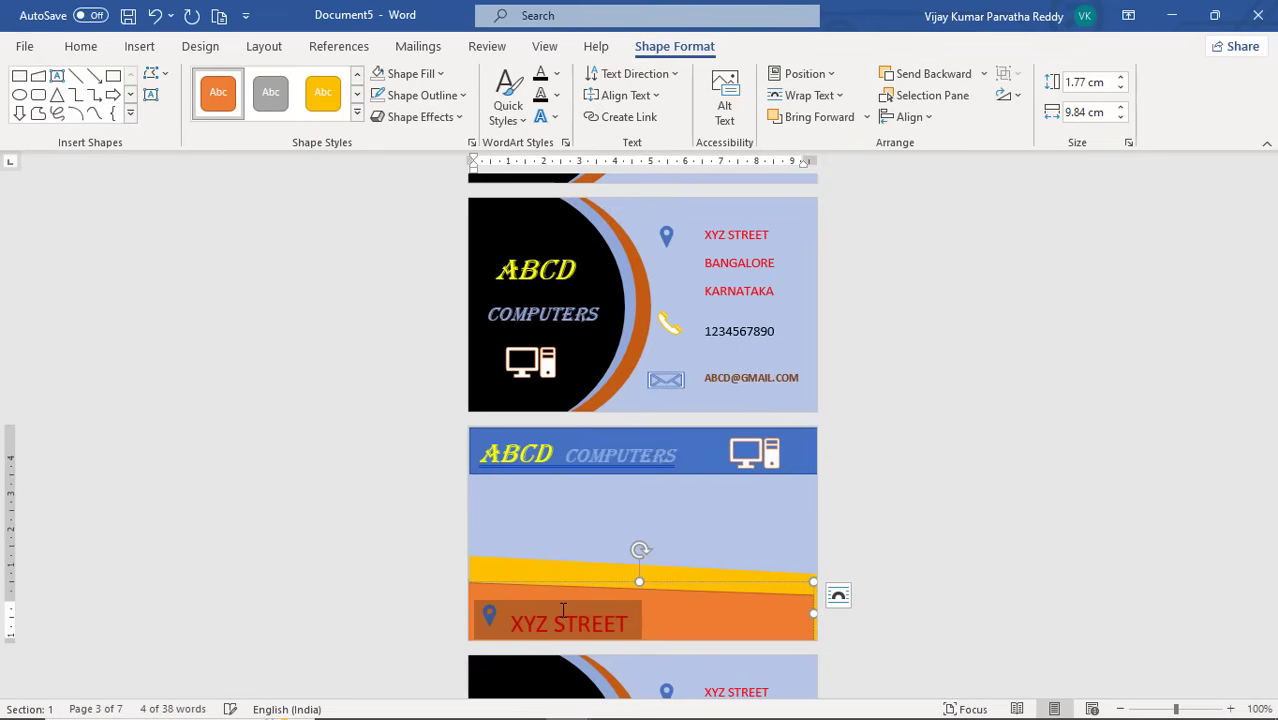
key("Delete")
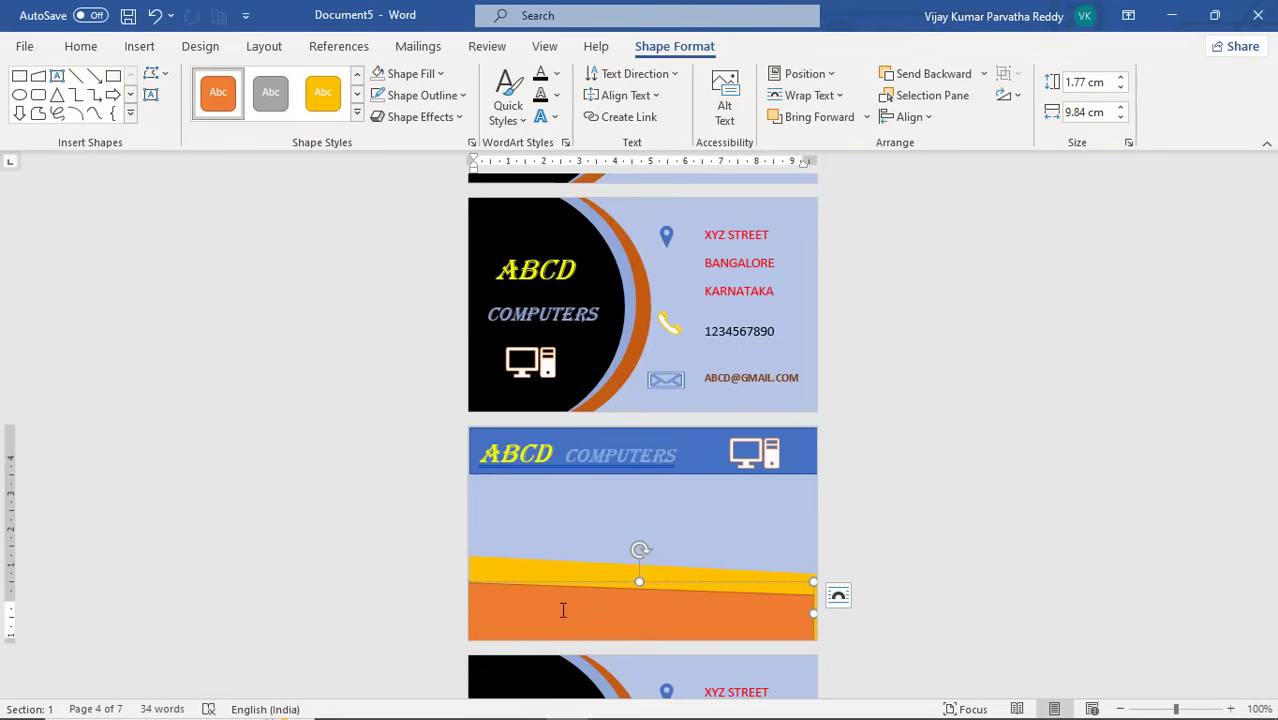
key("ctrl+z")
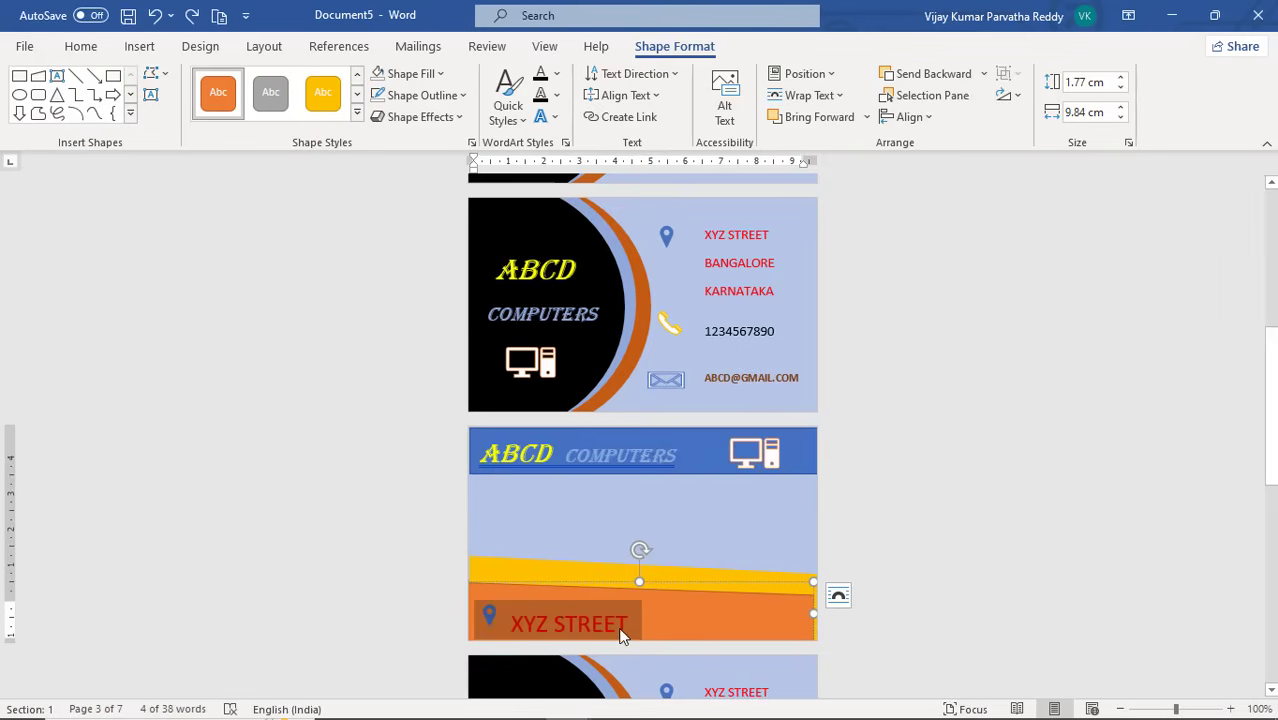
Replace the address text beside the location pin with the street and city on one line, separated by a comma
left_click(627, 626)
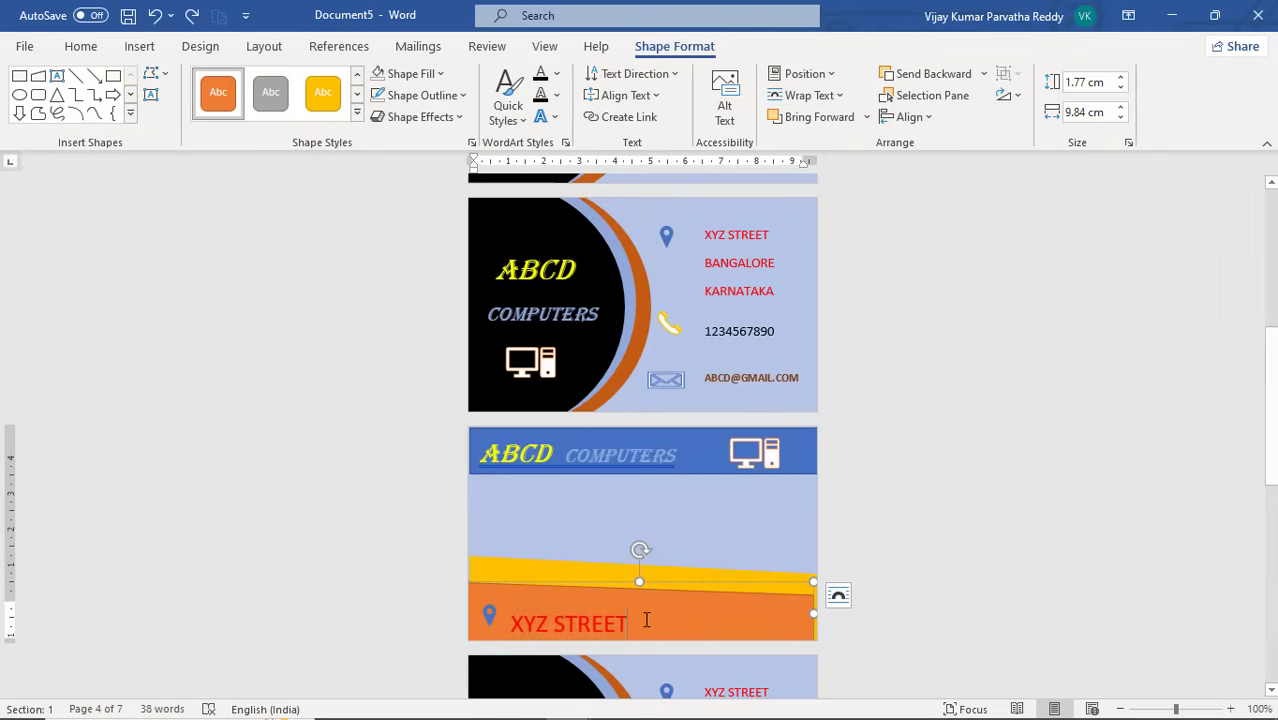
key("BackSpace")
key("BackSpace")
key("BackSpace")
key("BackSpace")
key("BackSpace")
key("BackSpace")
key("BackSpace")
key("BackSpace")
key("BackSpace")
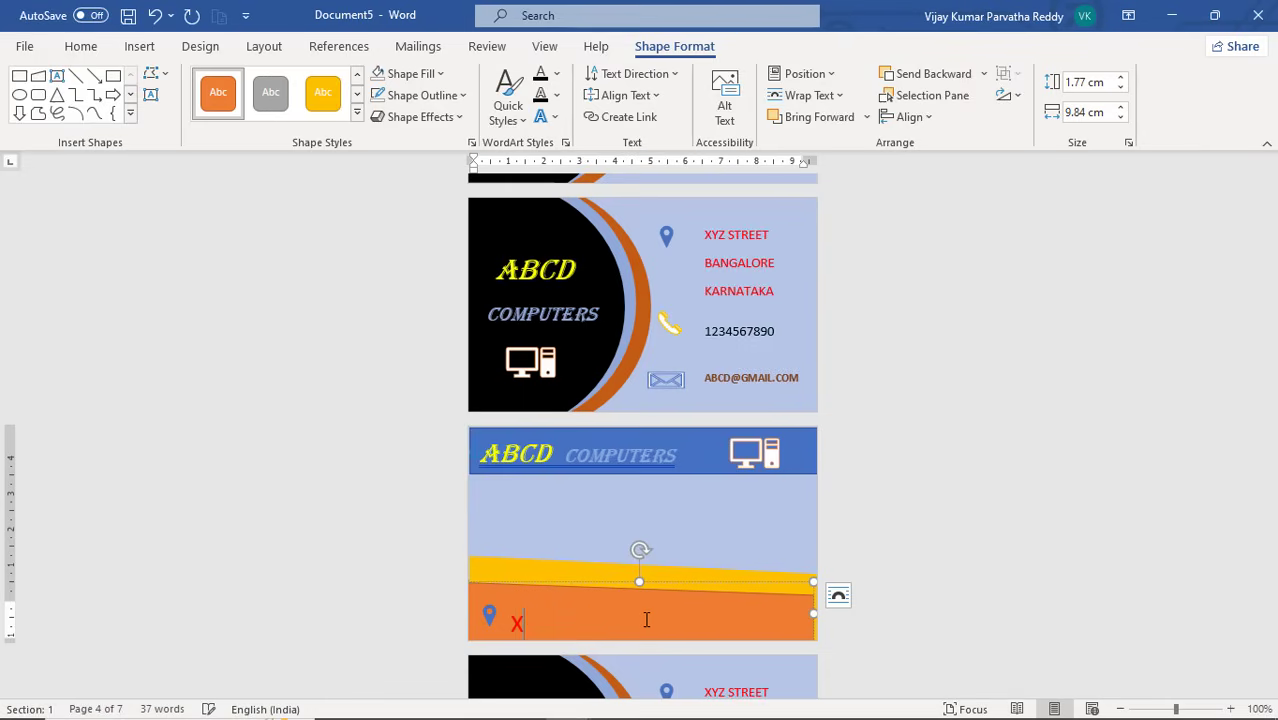
key("BackSpace")
type("XYZ STREET")
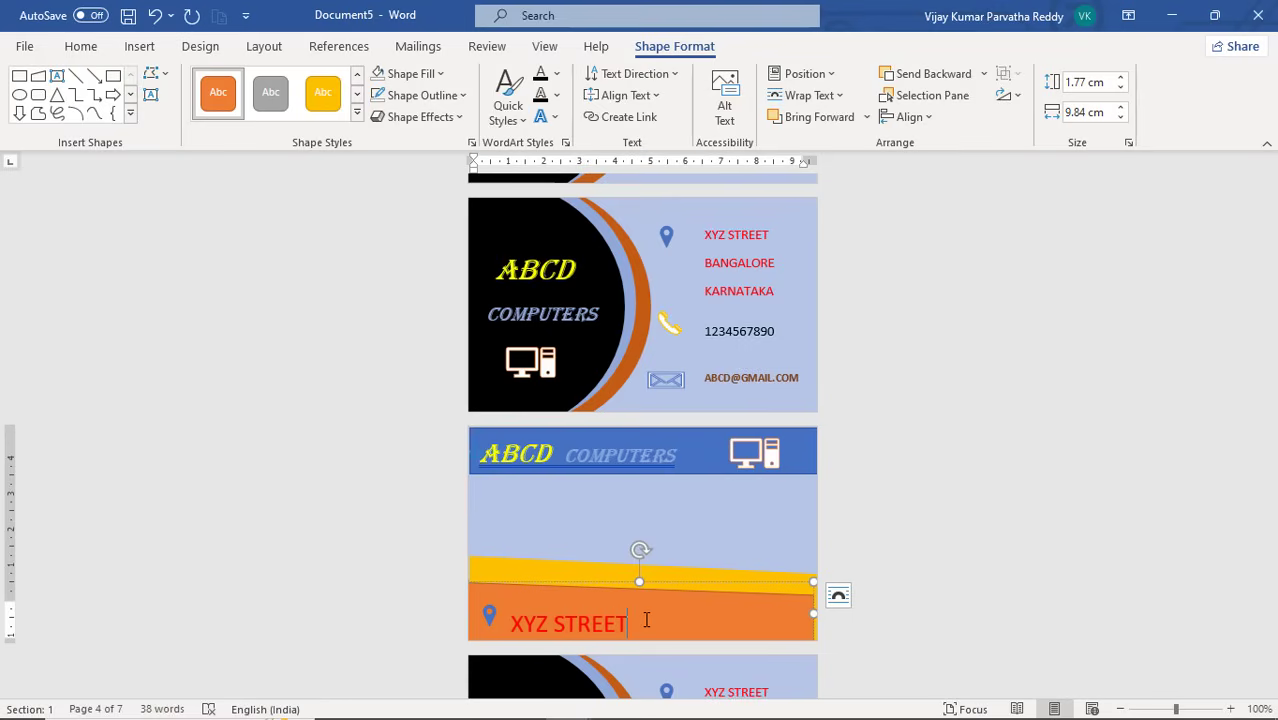
type(" , BANGALORE")
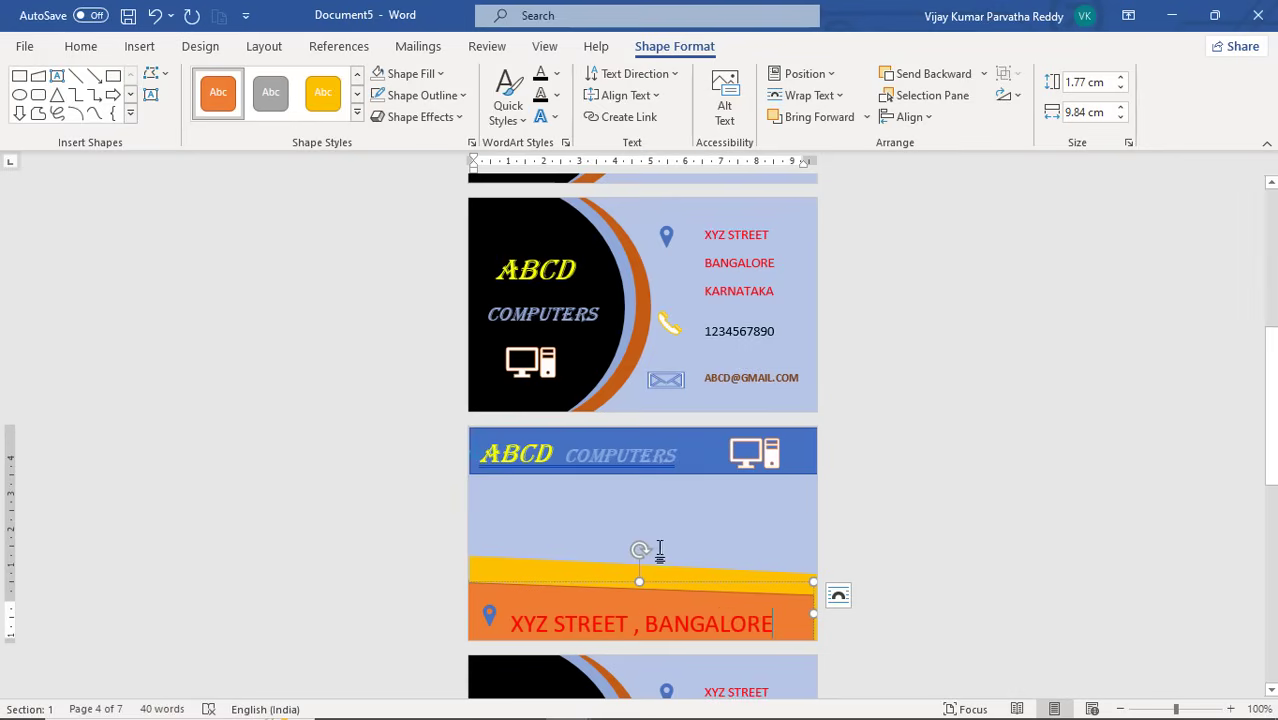
left_click(570, 510)
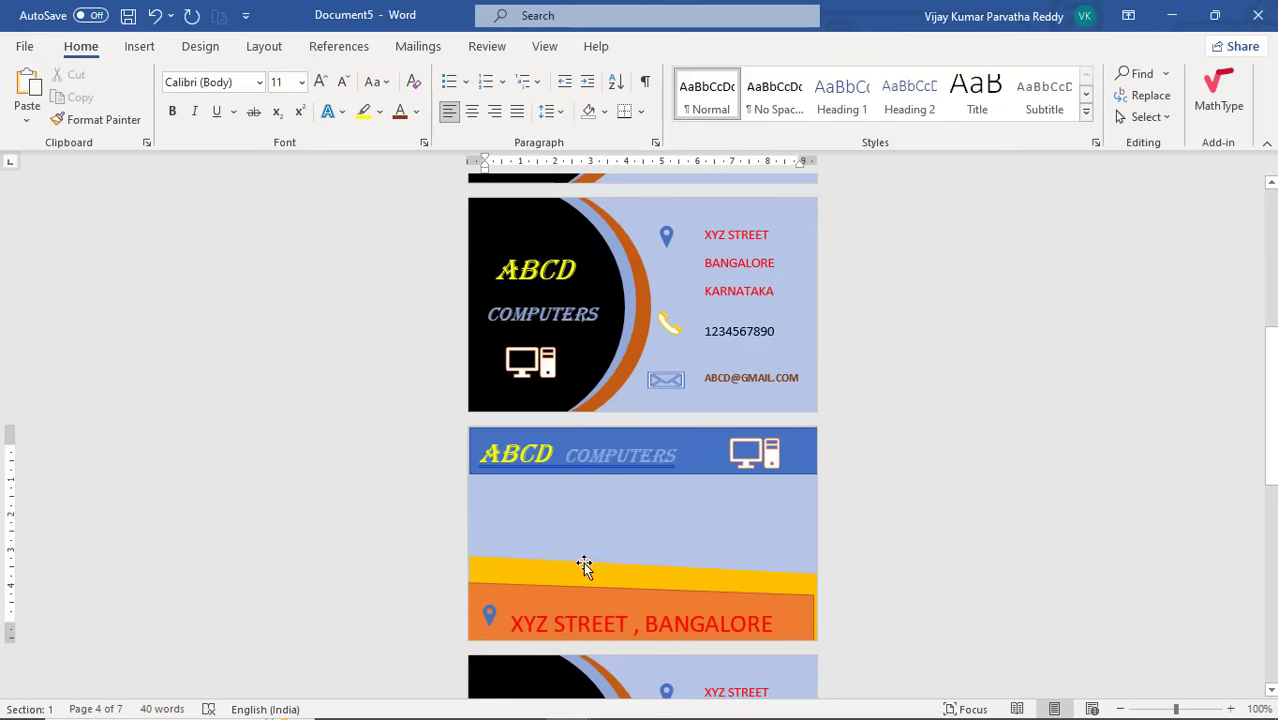
scroll(726, 462, "down", 3)
scroll(726, 462, "up", 1)
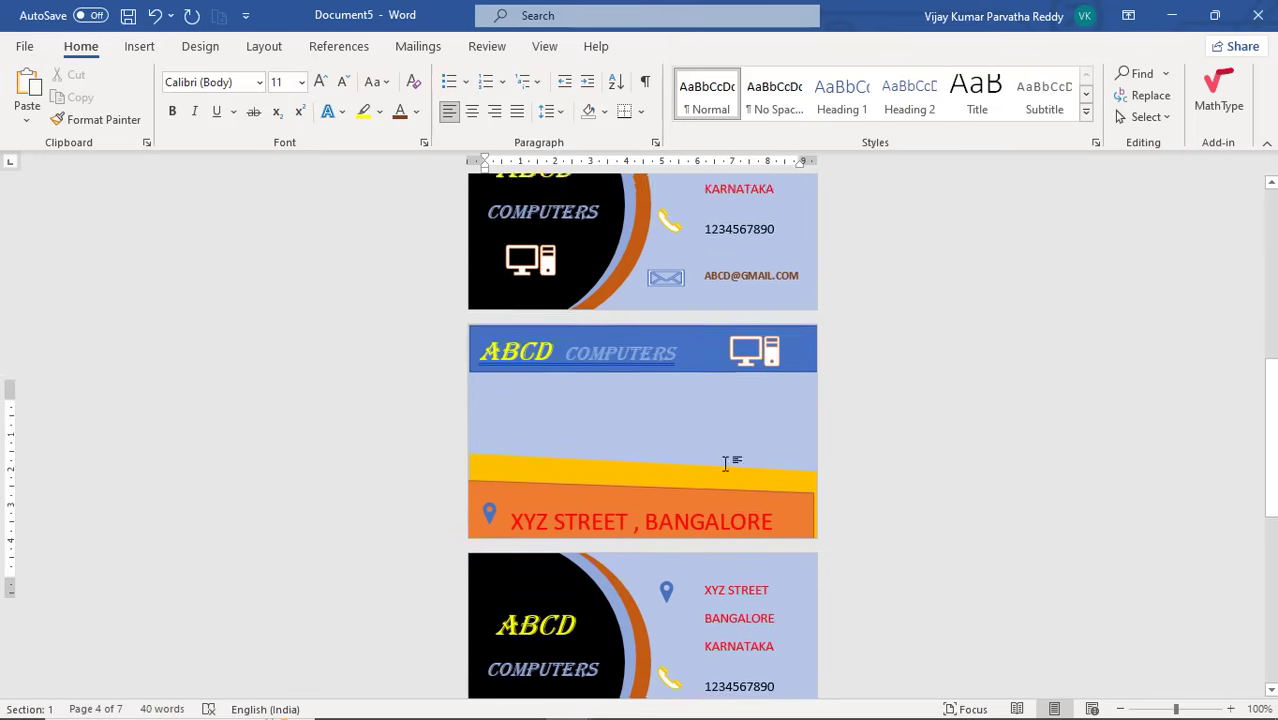
scroll(726, 462, "up", 7)
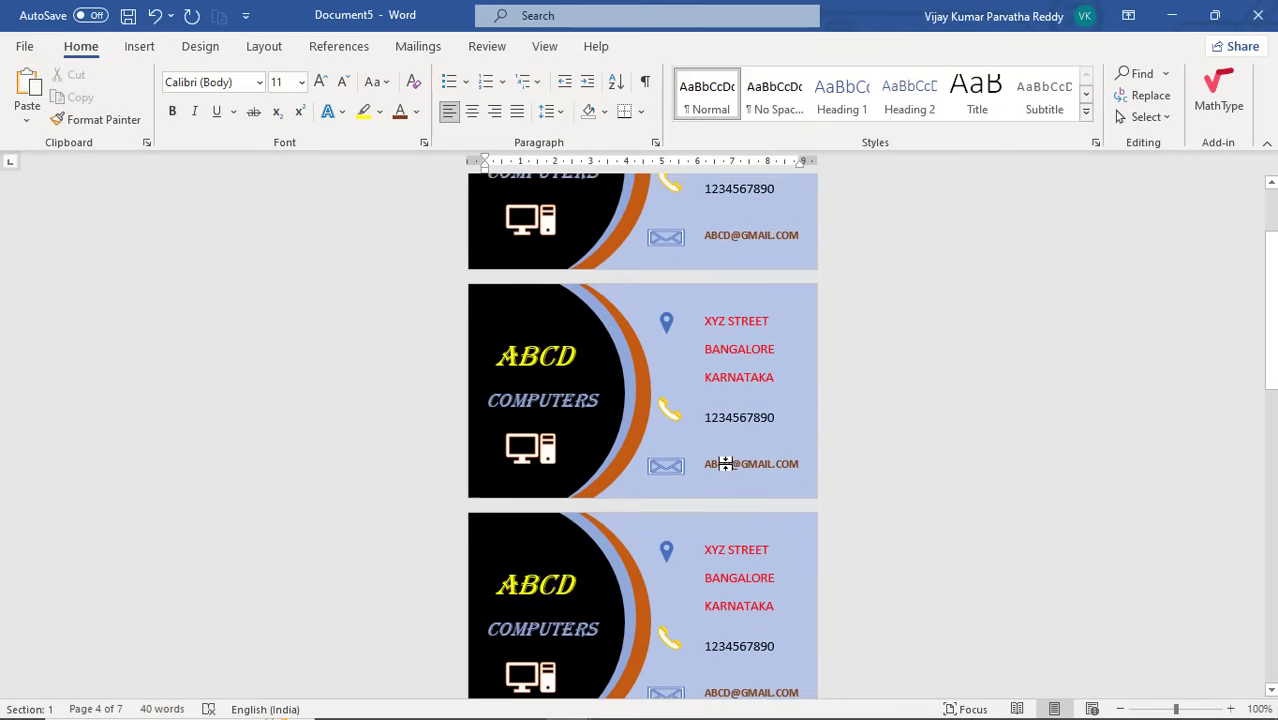